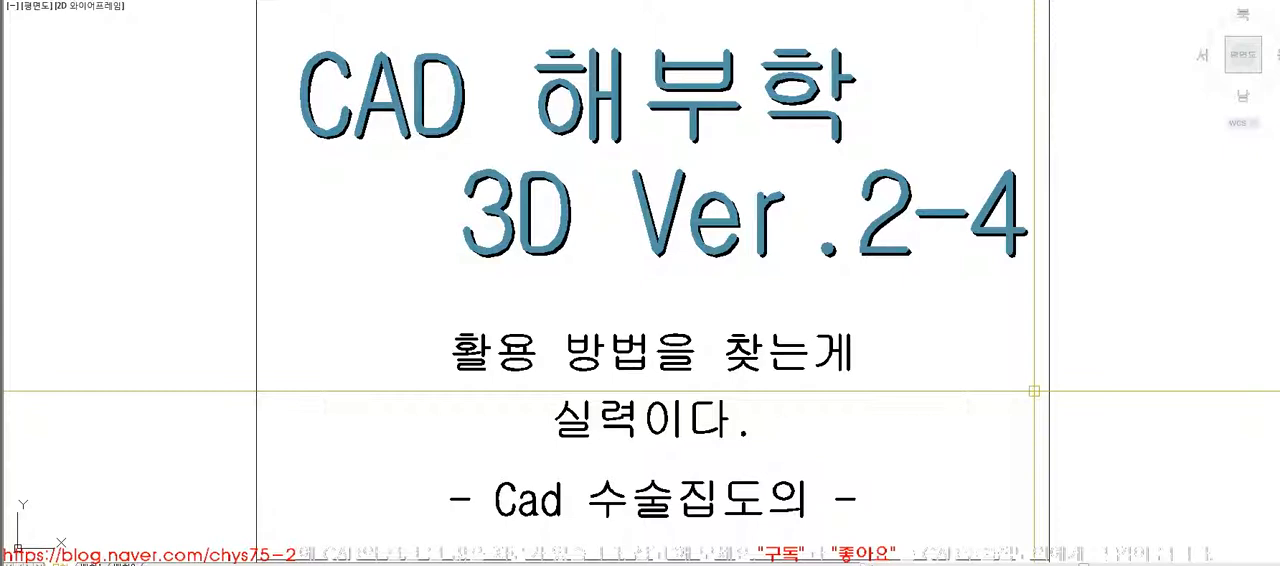
- Split the drawing area into two vertical viewports
key("Return")
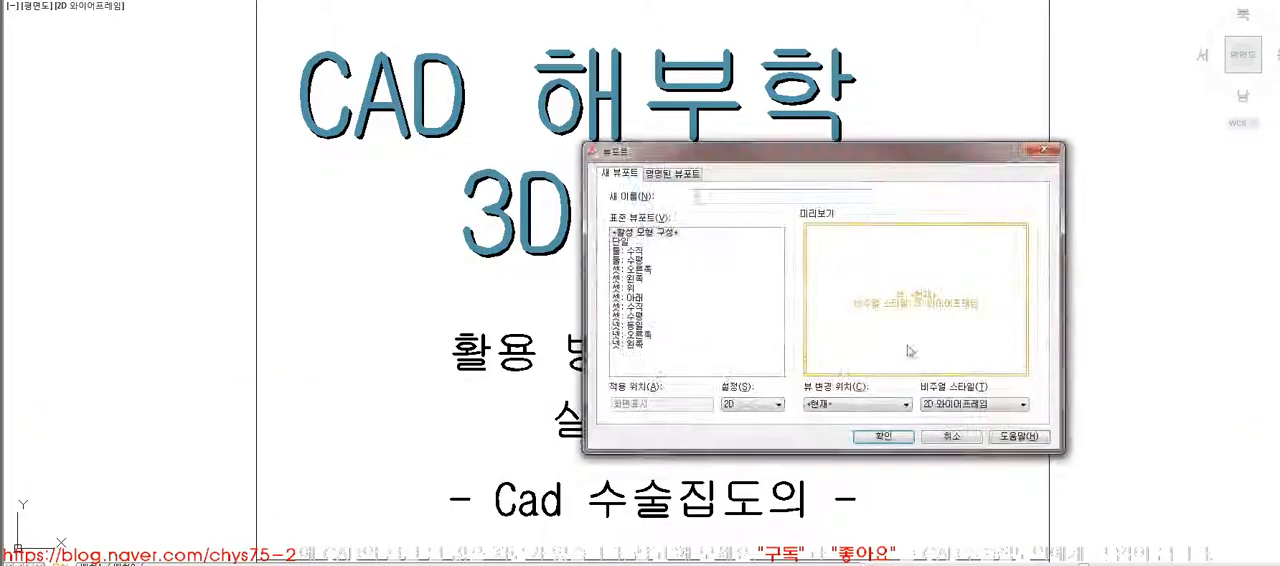
left_click(620, 251)
left_click(866, 437)
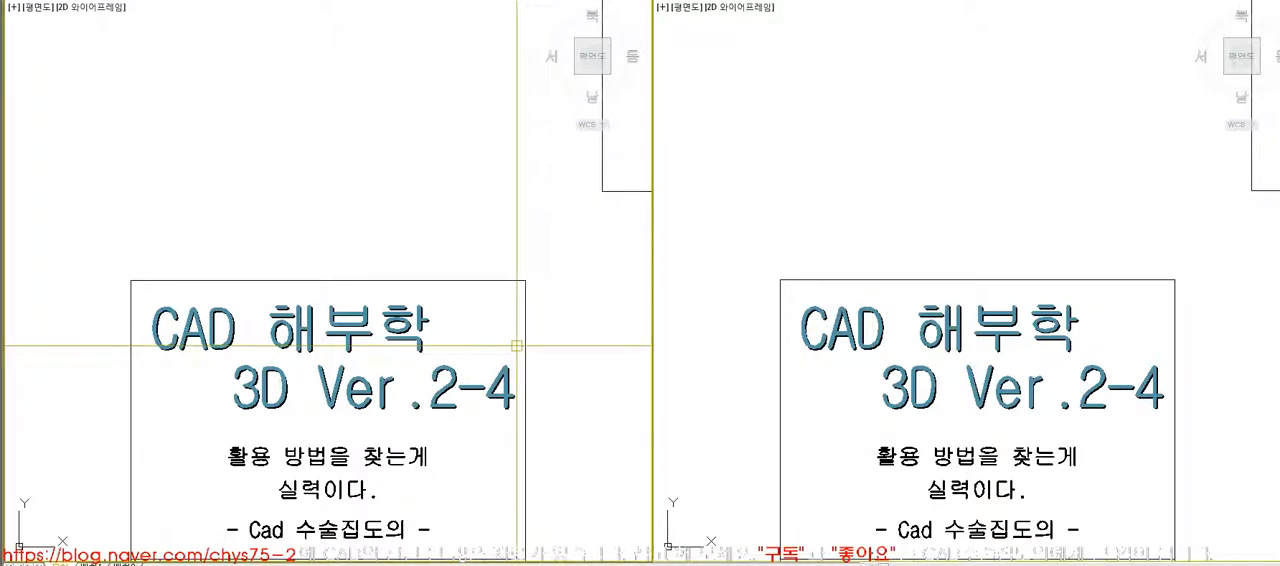
- Set one viewport to the SE isometric view, frame the first dimensioned model and hide its hidden lines
key("Return")
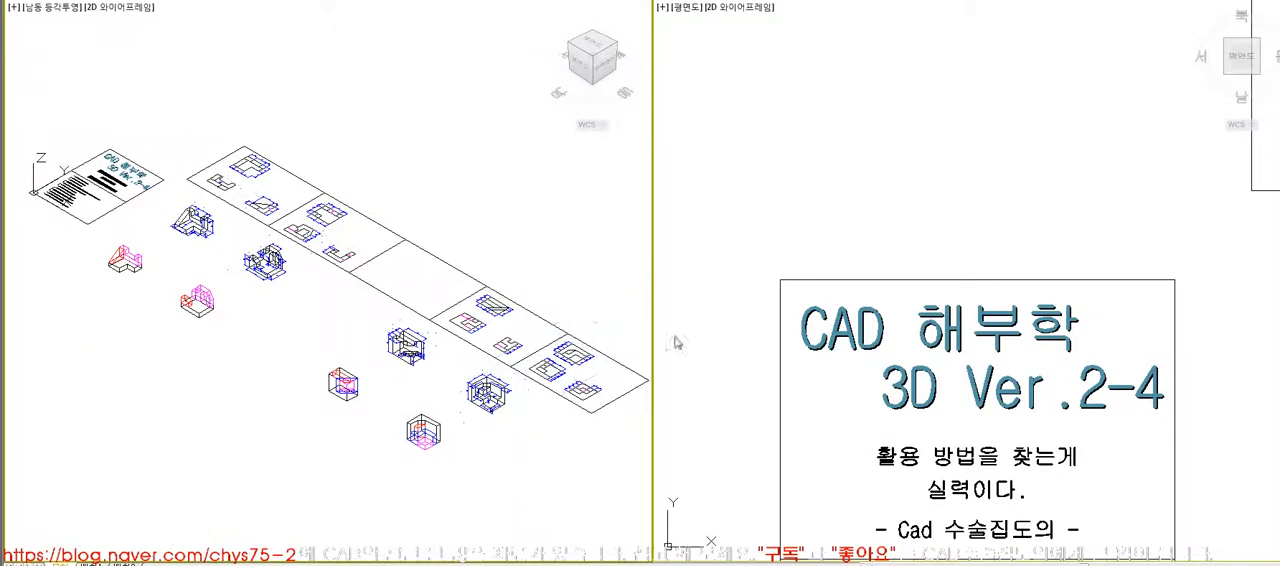
scroll(175, 200, "up", 10)
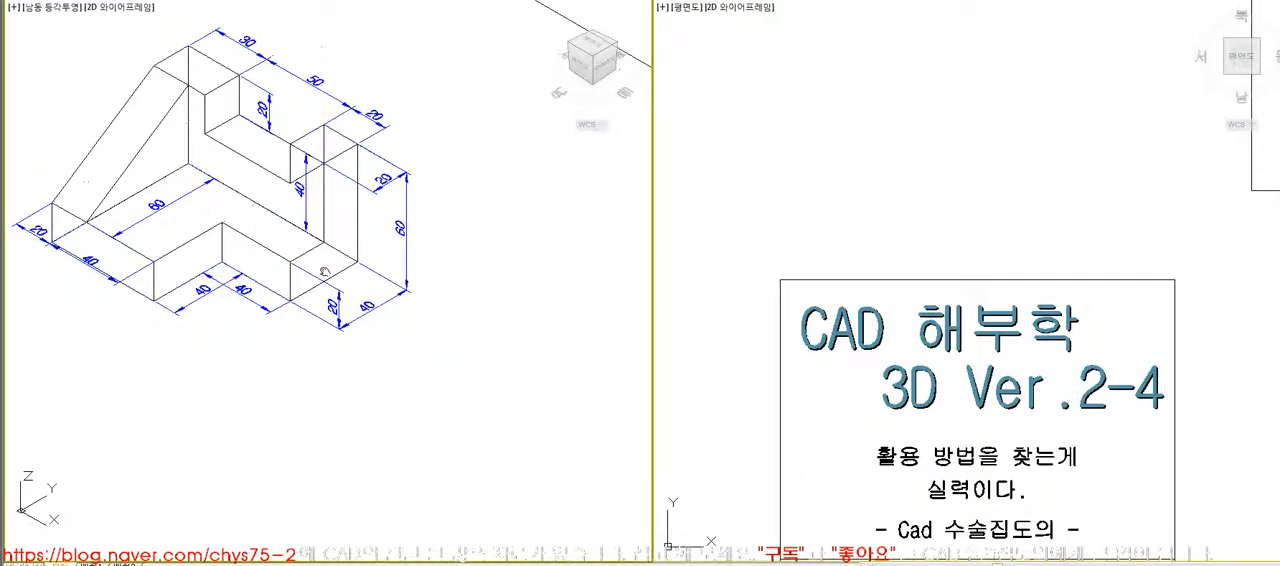
type("hi")
key("Return")
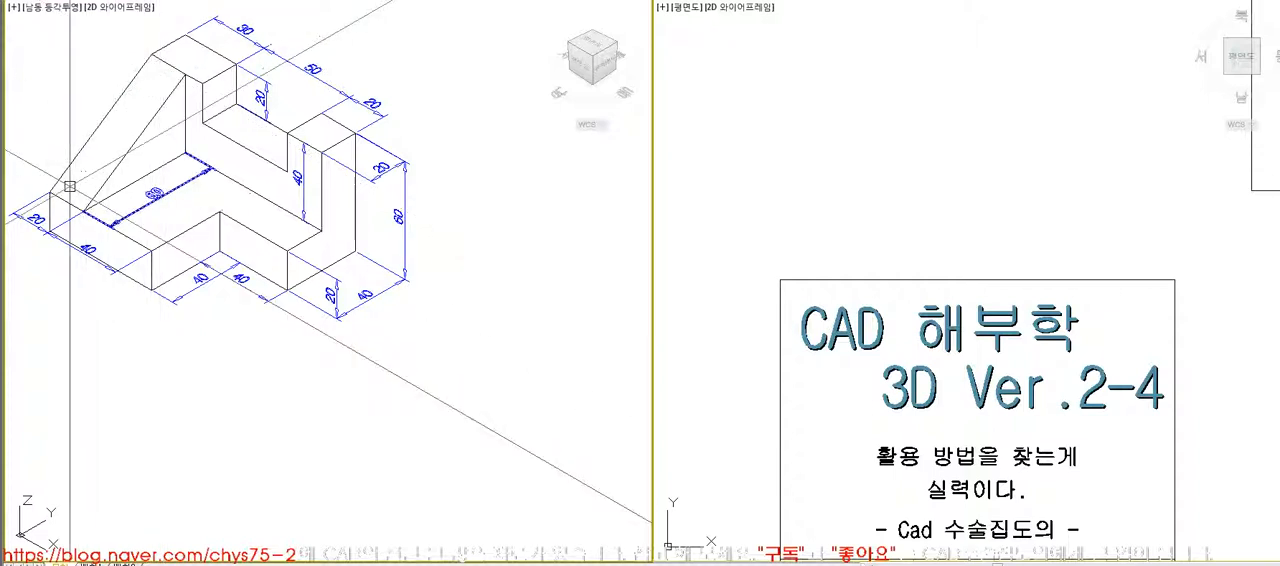
left_click(133, 262)
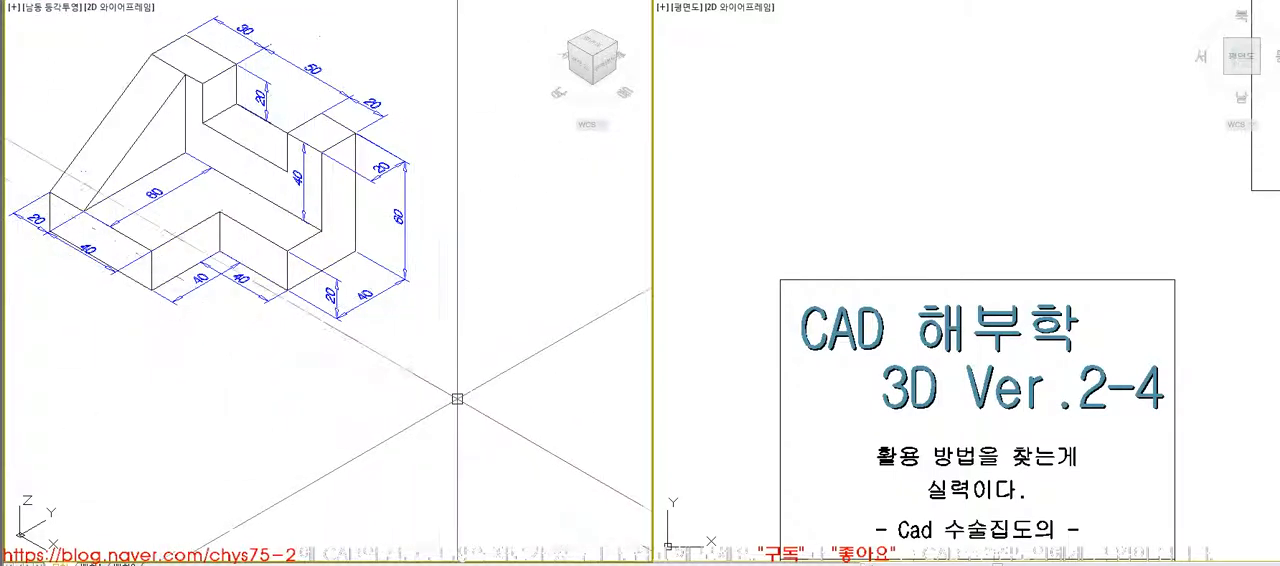
key("Escape")
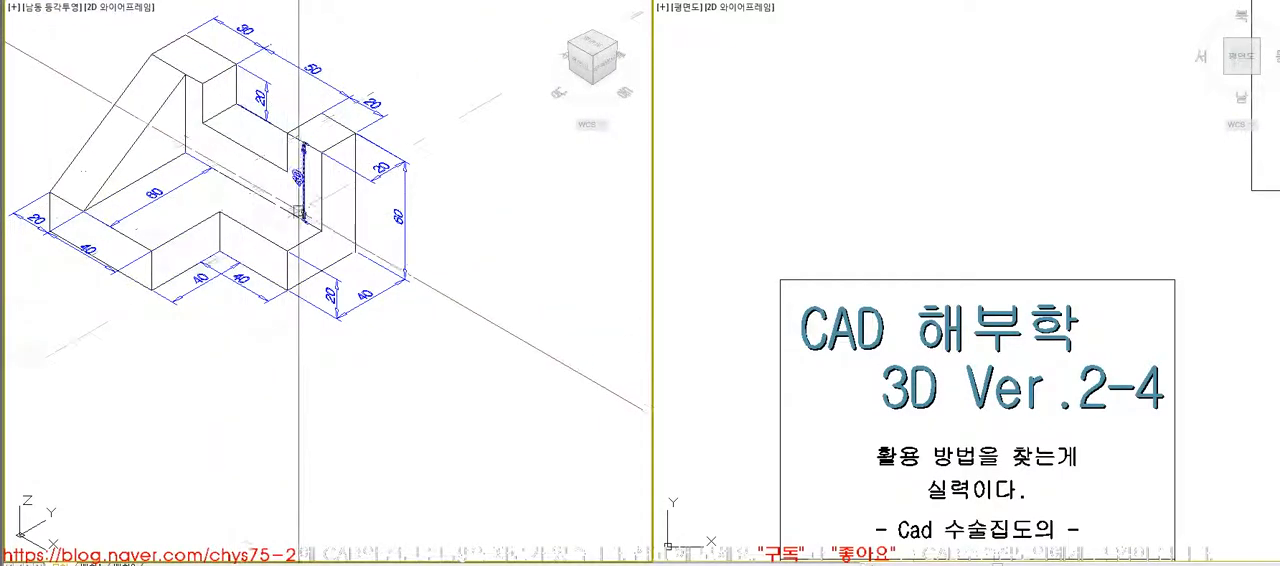
- Enlarge the title sheet in the plan viewport, leaving the isometric viewport as the active one
mouse_move(318, 229)
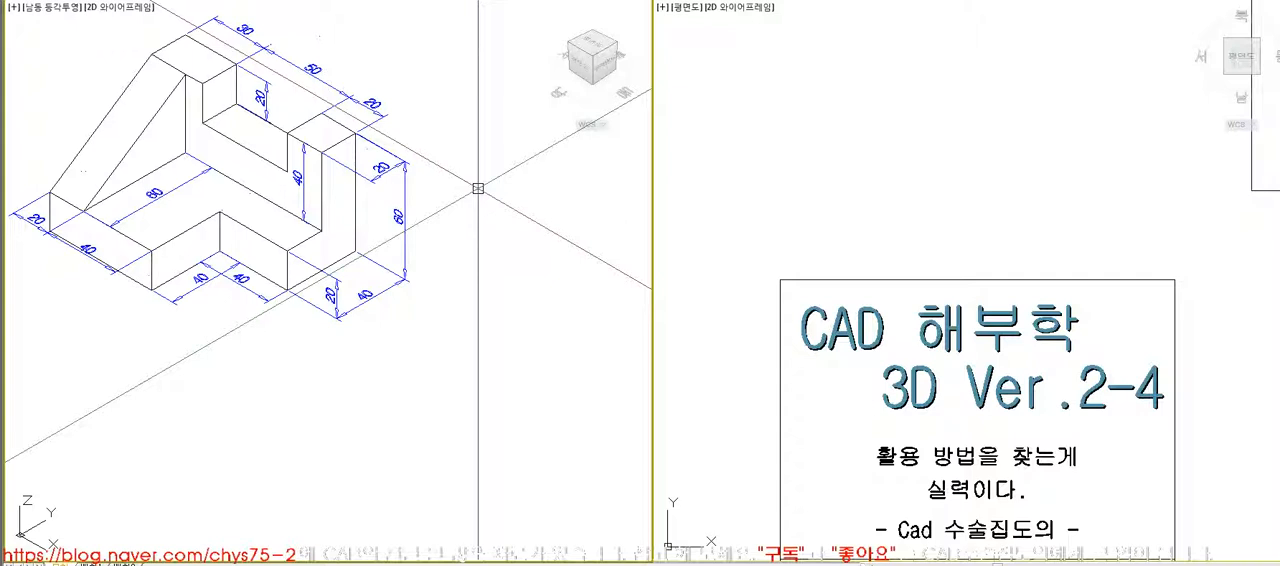
left_click(981, 232)
key("space")
left_click(1141, 282)
key("space")
left_click(447, 374)
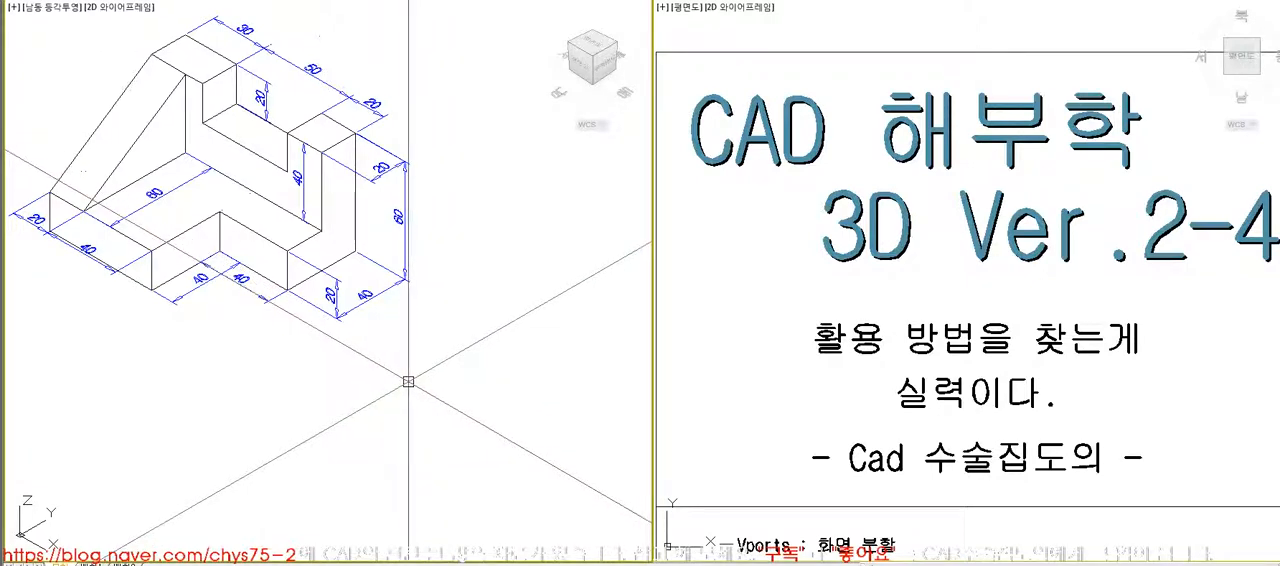
- Try rotating the magenta block of the coloured model -90° about the X axis through its lower corner
middle_click(405, 374)
middle_click(405, 374)
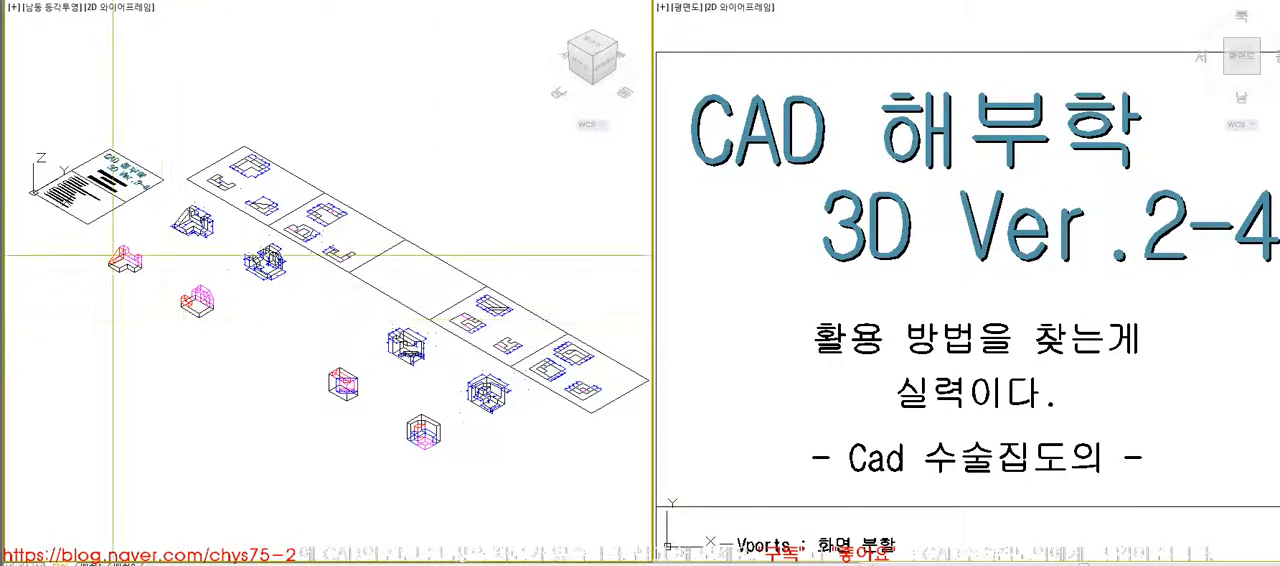
scroll(125, 260, "up", 10)
scroll(397, 220, "down", 2)
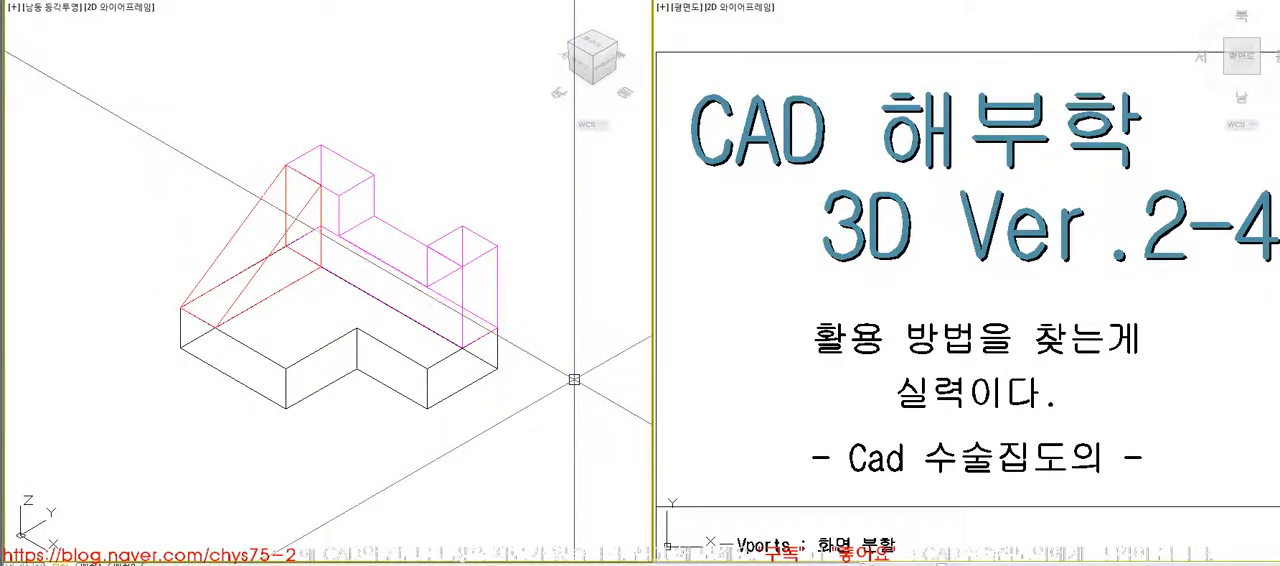
left_click(496, 281)
key("space")
left_click(497, 327)
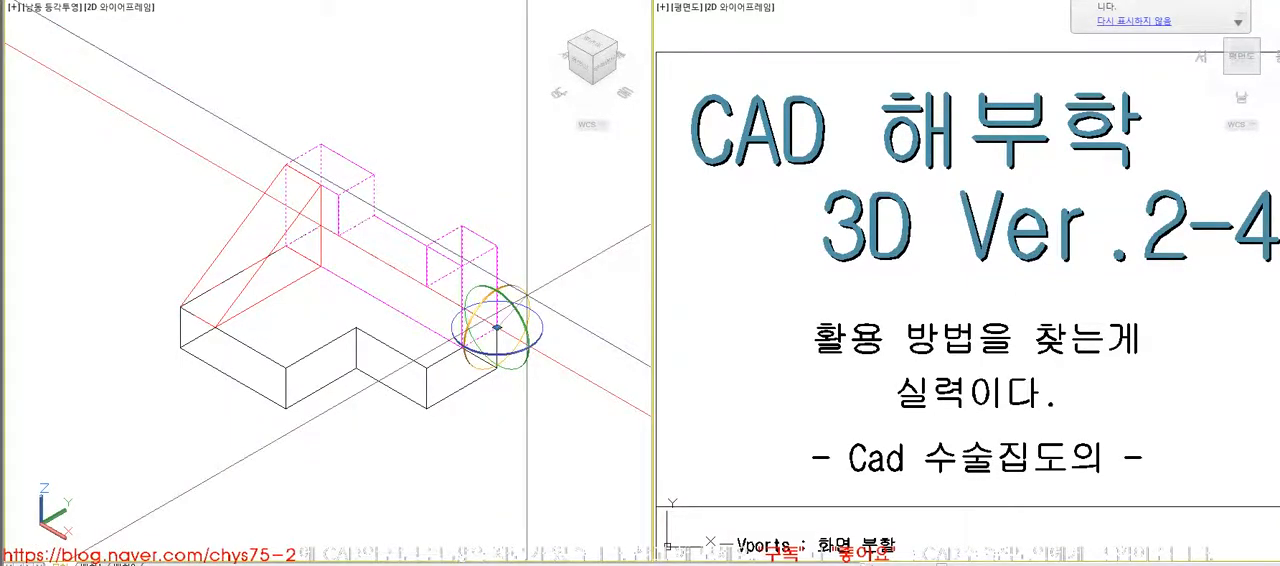
left_click(527, 293)
type("-90")
key("space")
- Try rotating the red wedge -90° about the Y axis through its lower front corner
key("space")
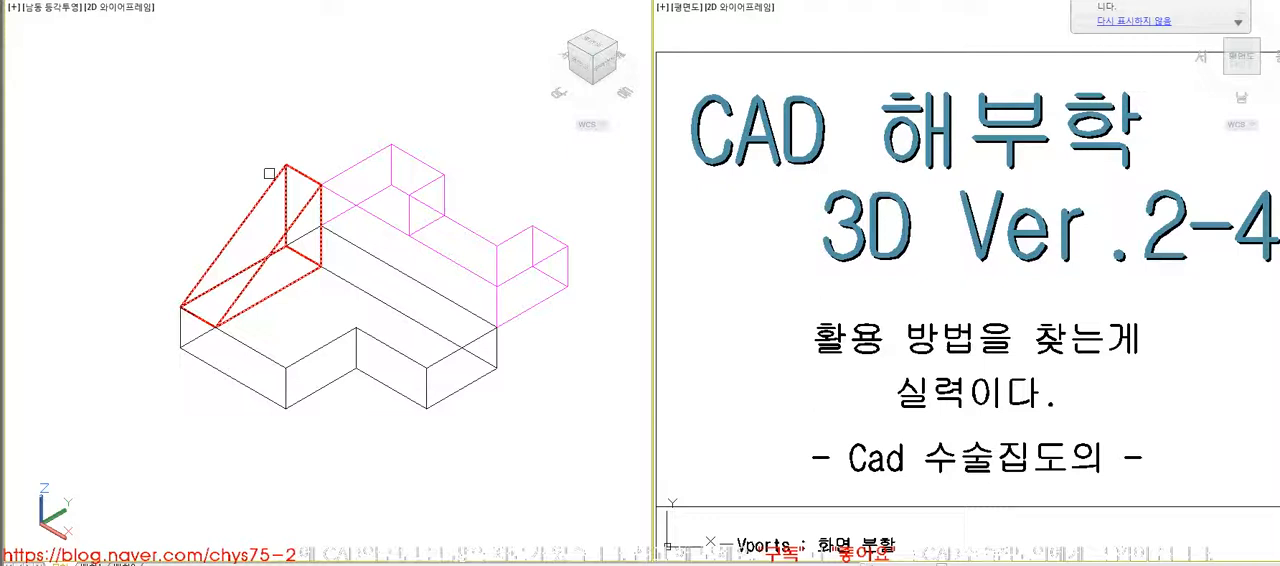
key("space")
left_click(180, 306)
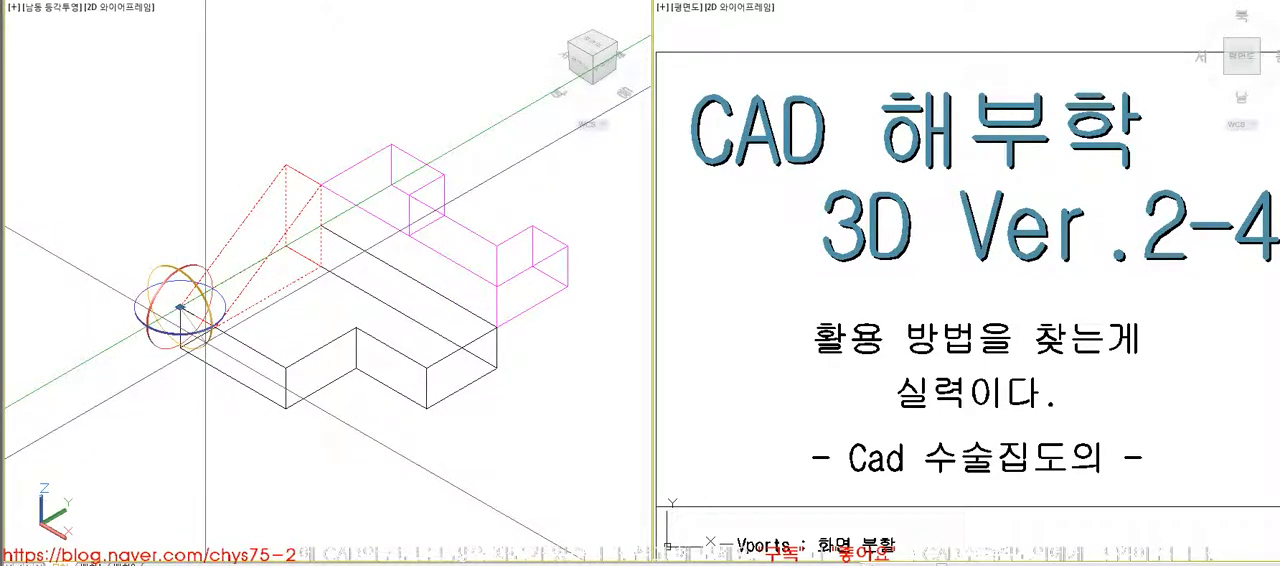
left_click(205, 342)
type("-90")
key("space")
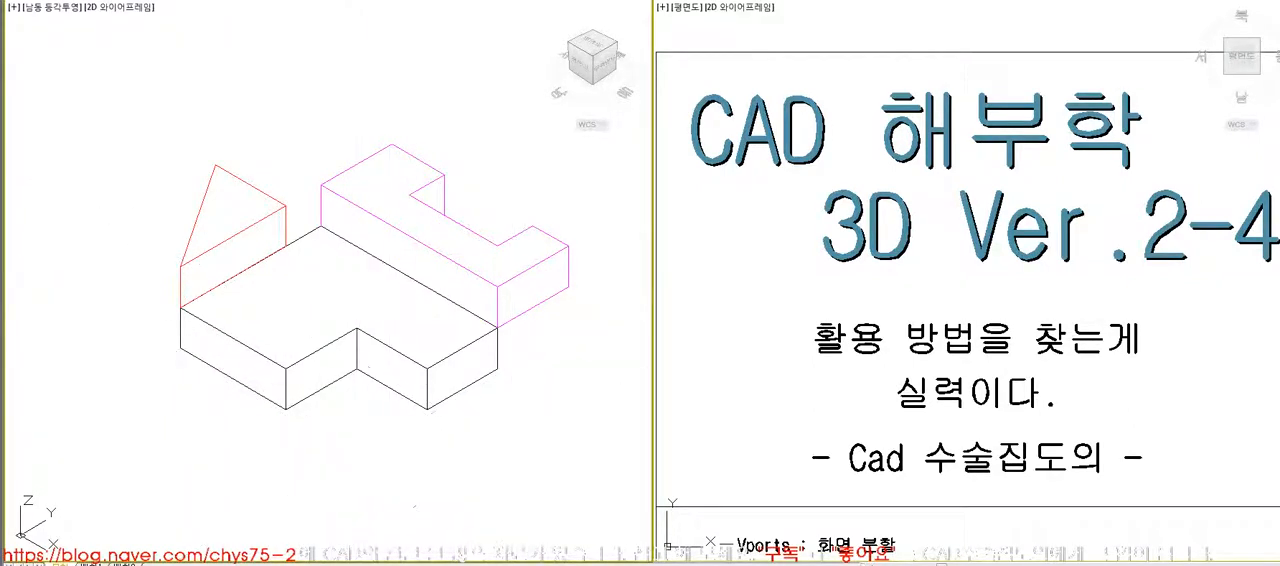
- Undo the two trial rotations and frame the first dimensioned model in the isometric viewport
left_click(582, 440)
left_click(750, 395)
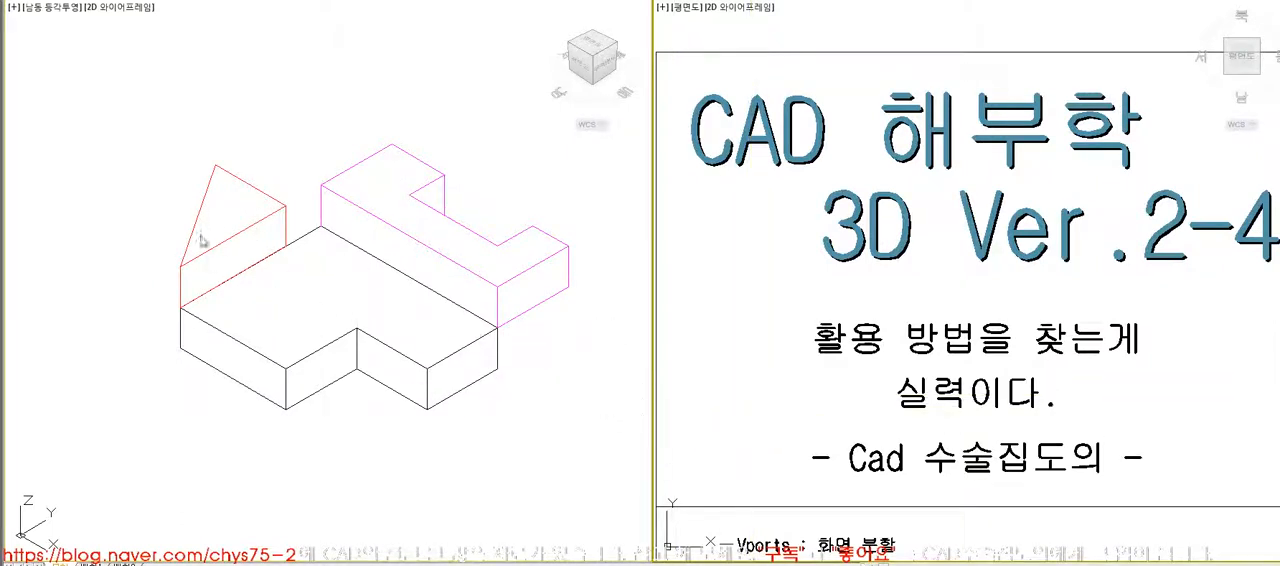
left_click(572, 400)
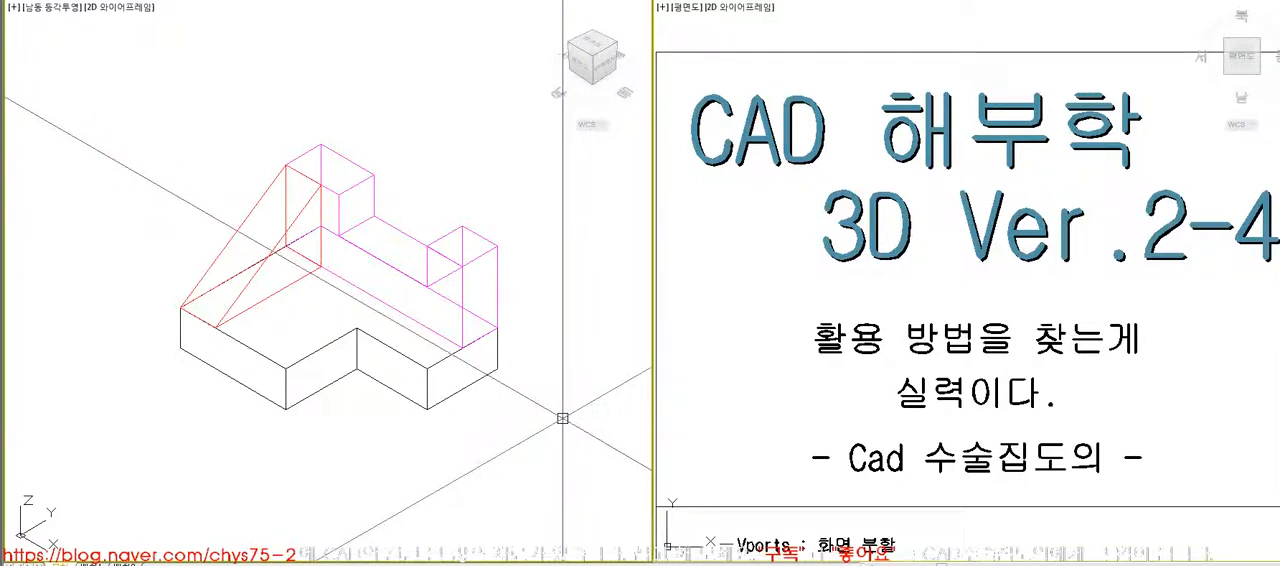
type("z")
key("Return")
type("e")
key("Return")
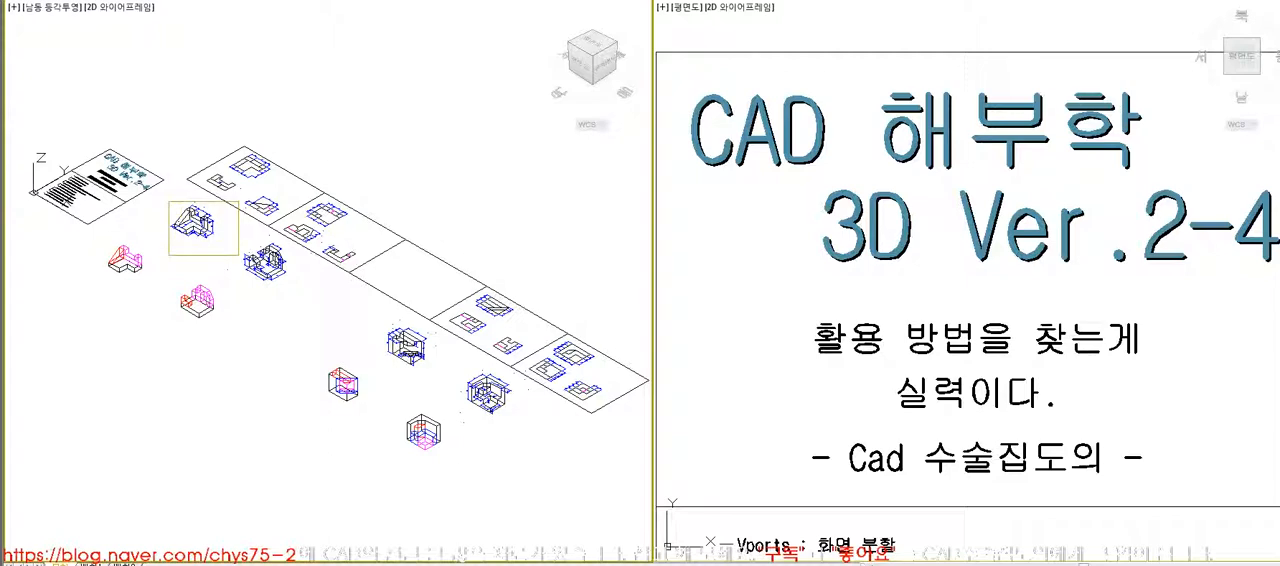
left_click(238, 255)
middle_click_drag(351, 314, 343, 266)
- Zoom the plan viewport to the plan of the same dimensioned model
left_click(778, 371)
type("z")
key("Return")
type("e")
key("Return")
left_click(787, 273)
left_click(858, 323)
left_click(545, 349)
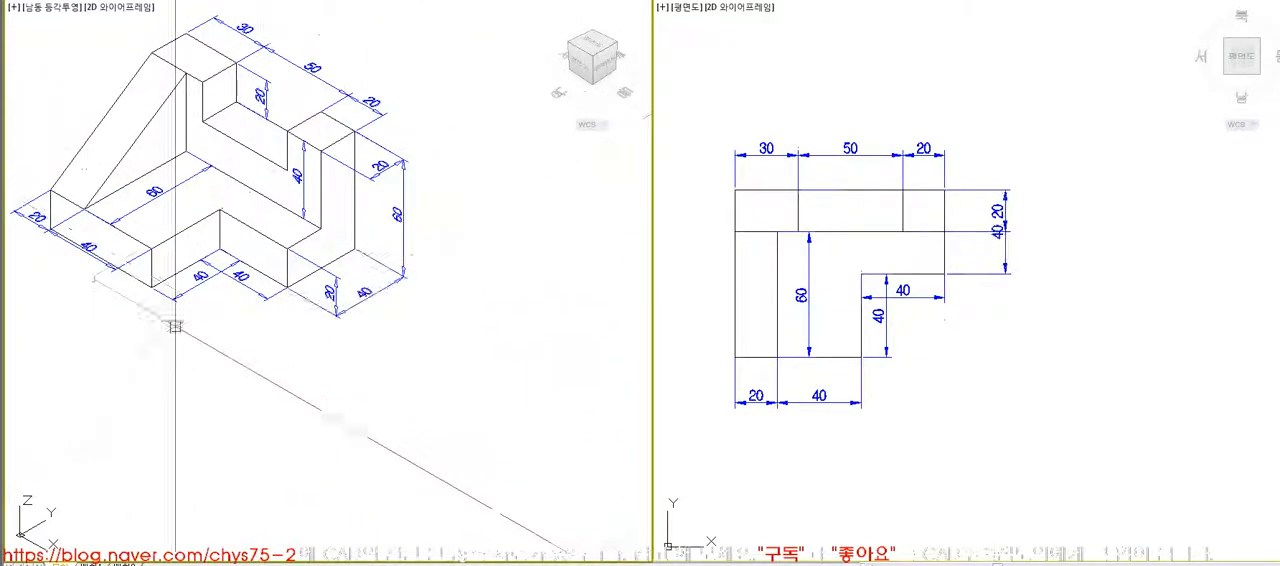
- Trace the L-shaped outline of the top view with a polyline and move it beside the dimensioned model
left_click(968, 447)
scroll(968, 447, "down", 5)
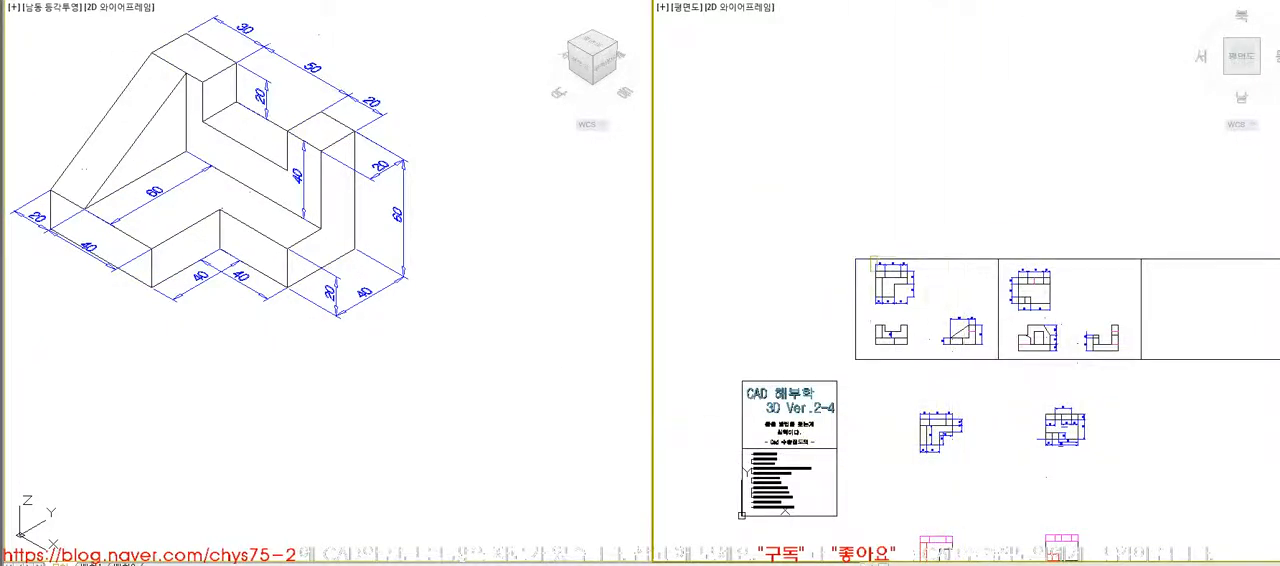
scroll(954, 359, "up", 5)
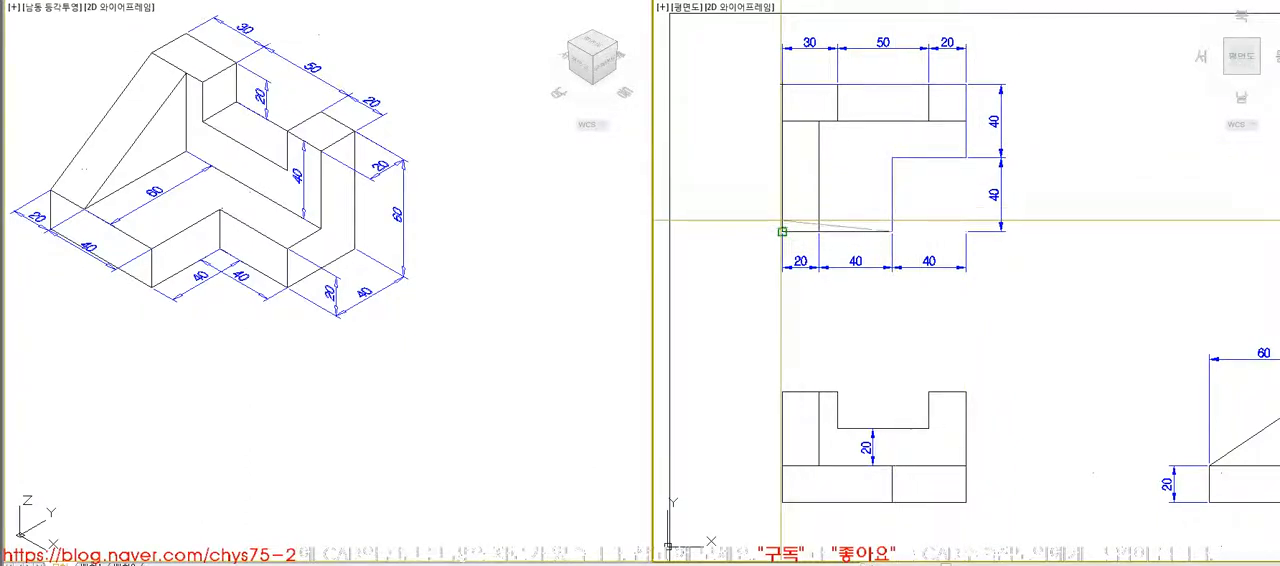
left_click(939, 158)
scroll(958, 241, "down", 5)
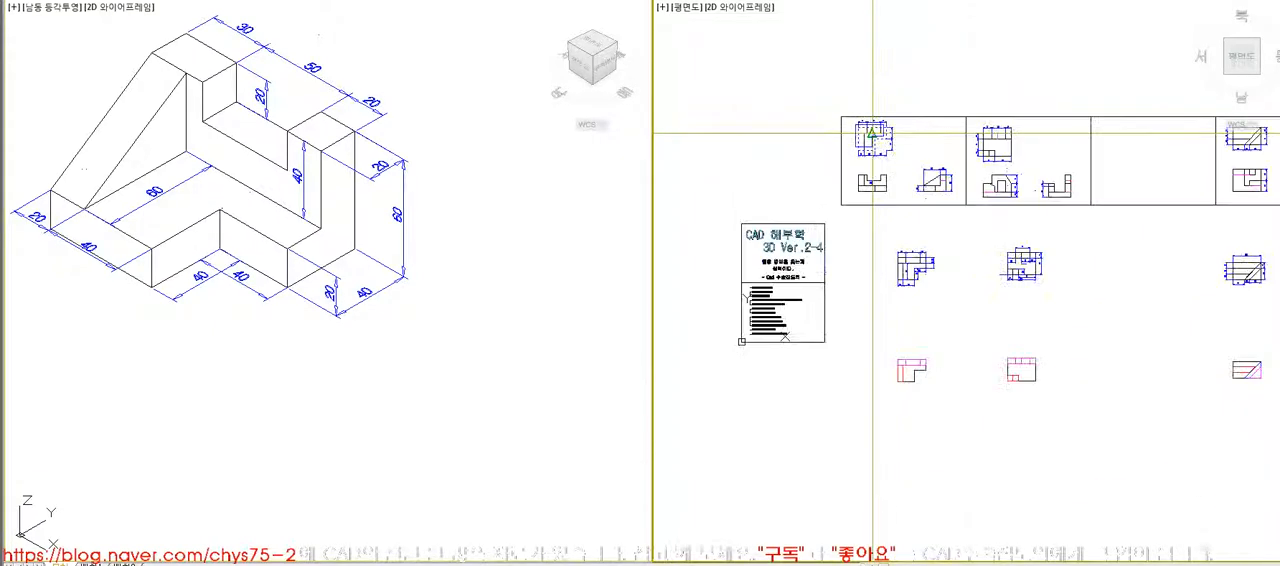
left_click(962, 281)
left_click(158, 110)
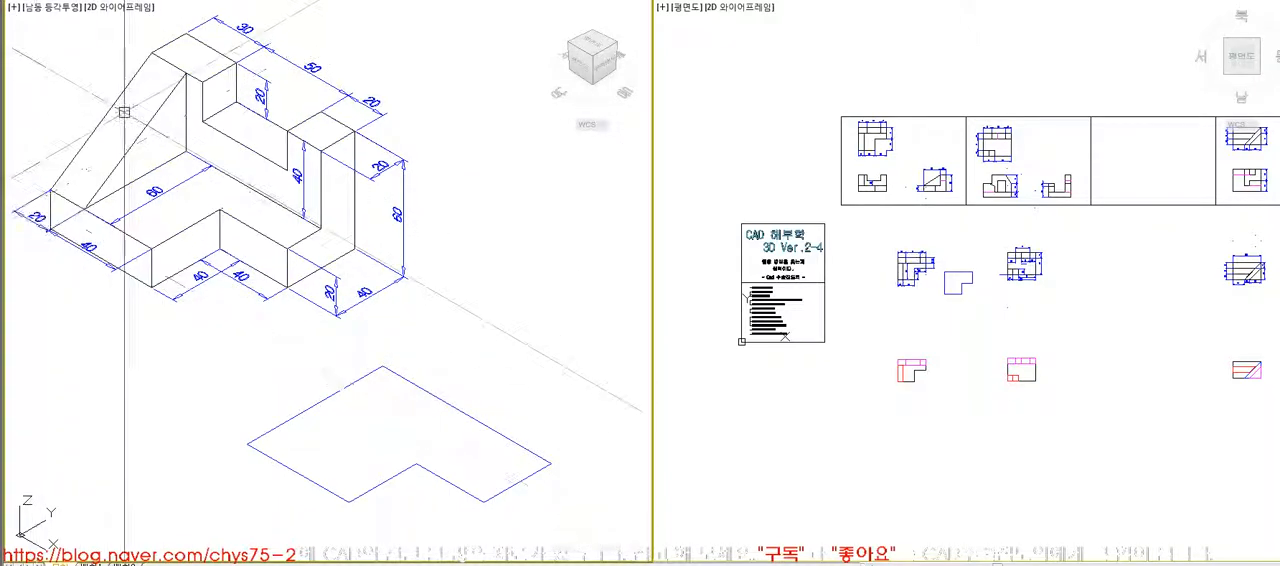
key("Escape")
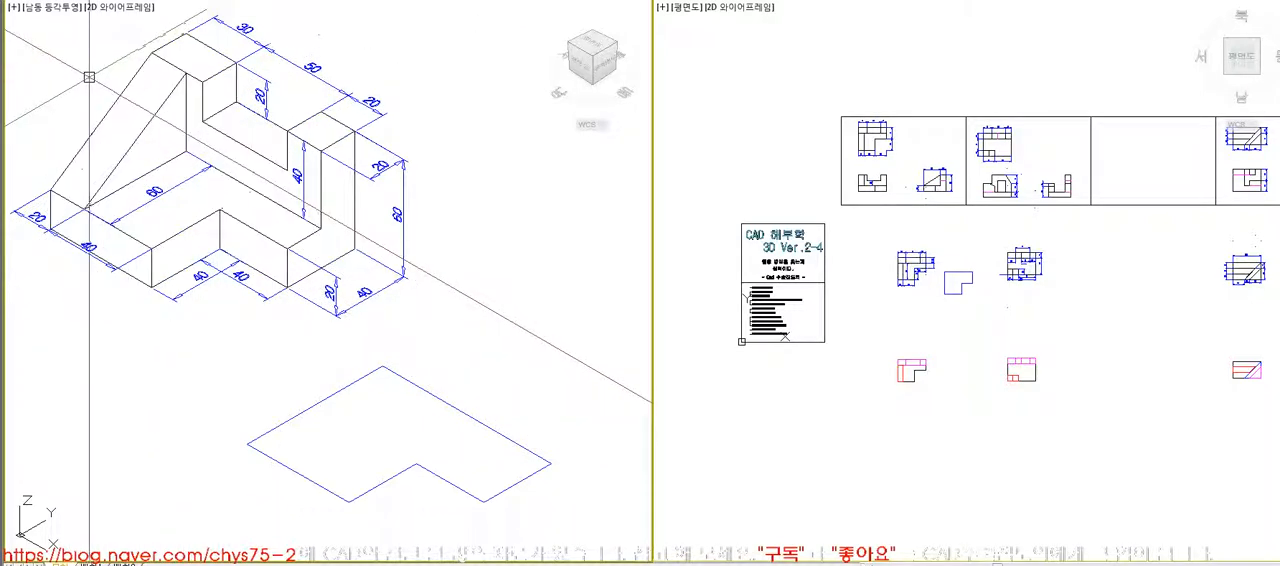
- Trace the sloped triangle of the side view with a polyline and move it above the L-shaped outline
left_click(872, 175)
scroll(935, 178, "up", 8)
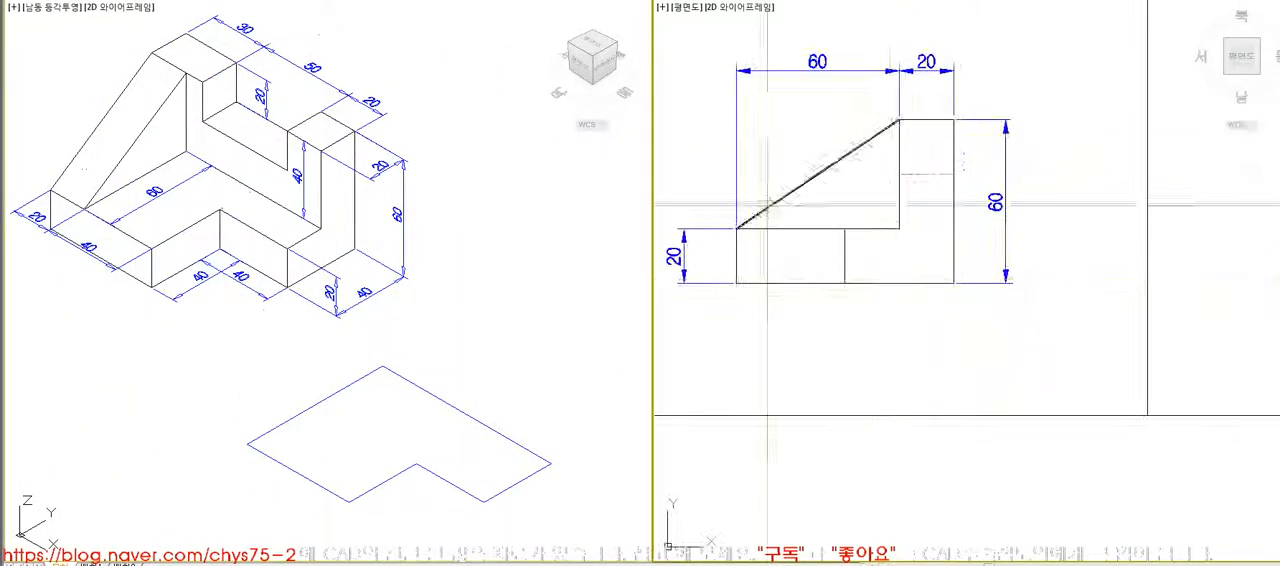
type("pl")
key("space")
left_click(899, 122)
left_click(740, 227)
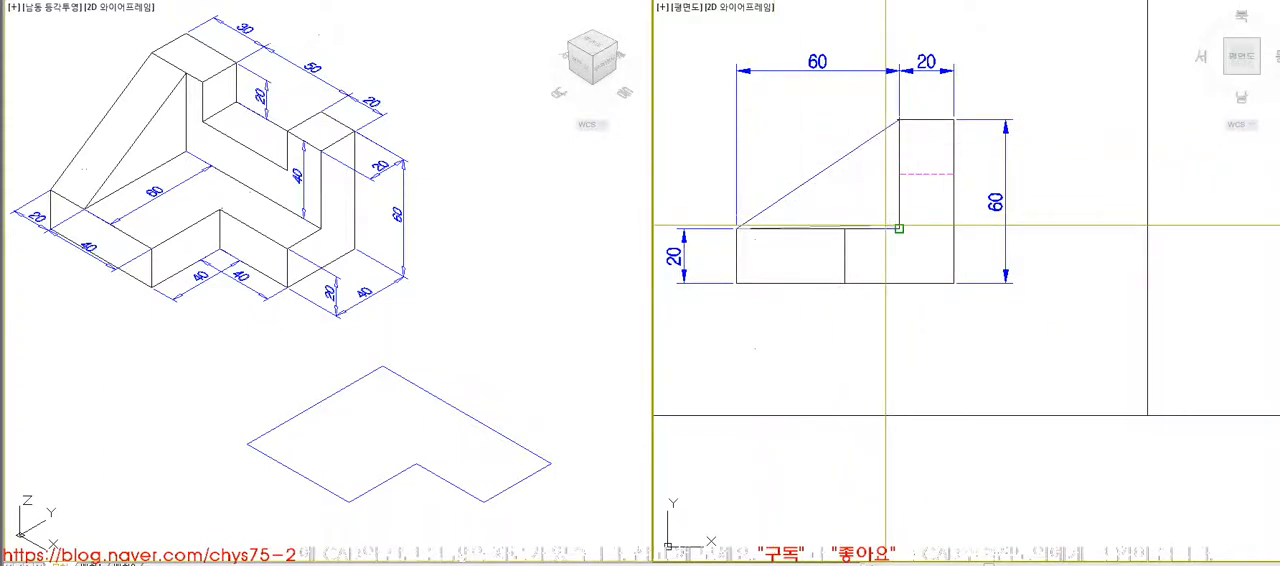
left_click(908, 222)
scroll(953, 306, "down", 6)
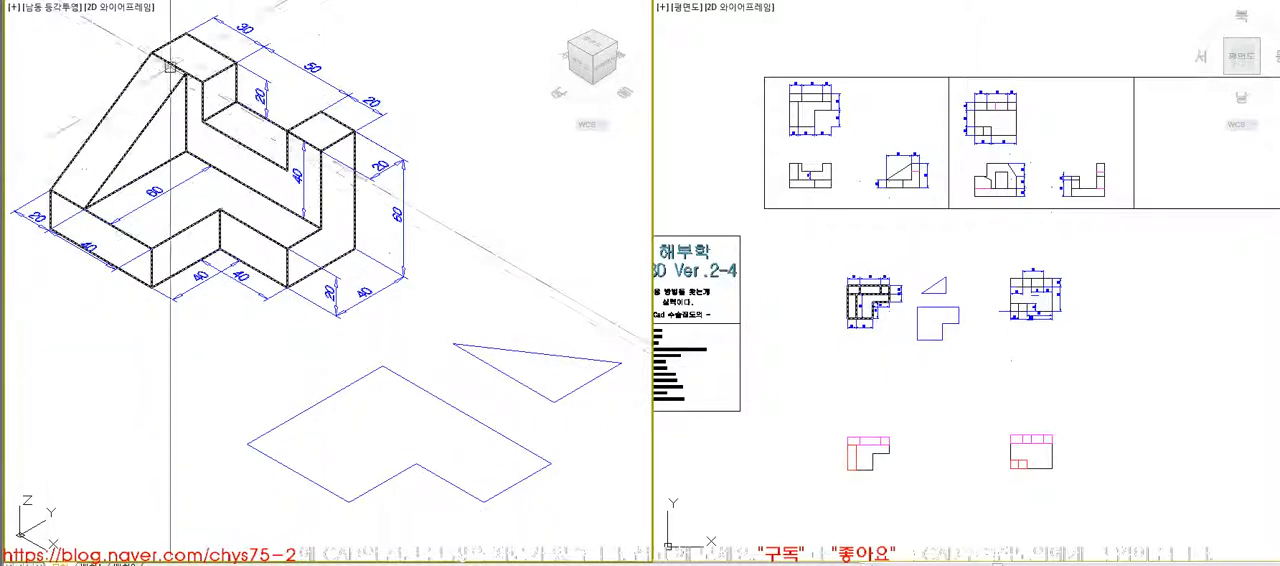
- Trace the notched upper block of the front view with a closed polyline
left_click(793, 156)
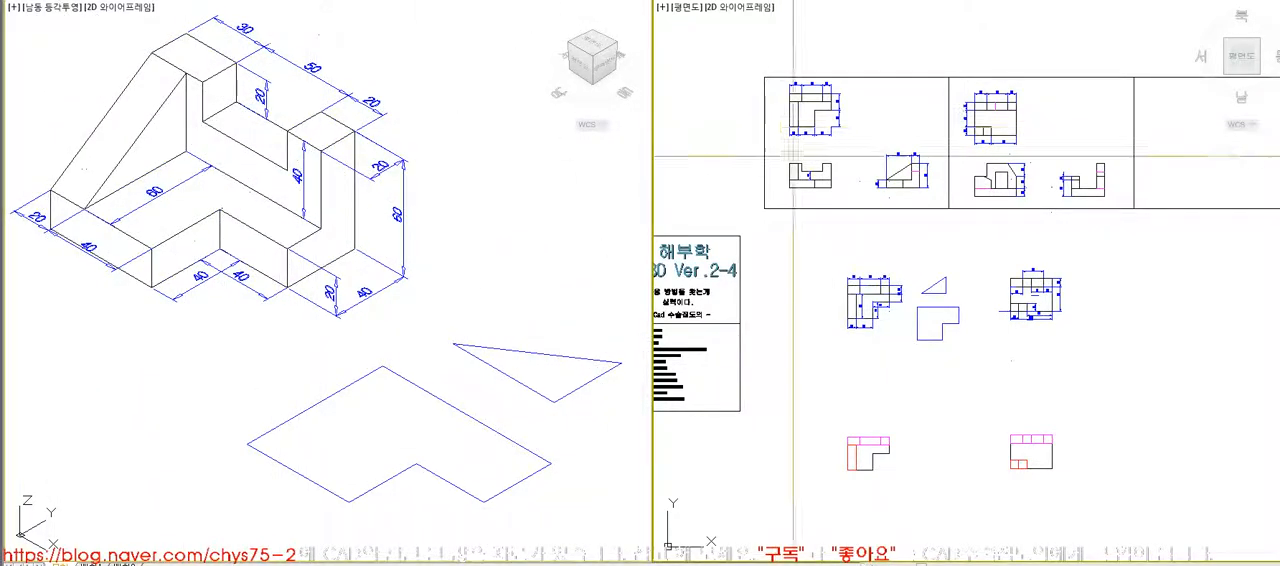
left_click(853, 190)
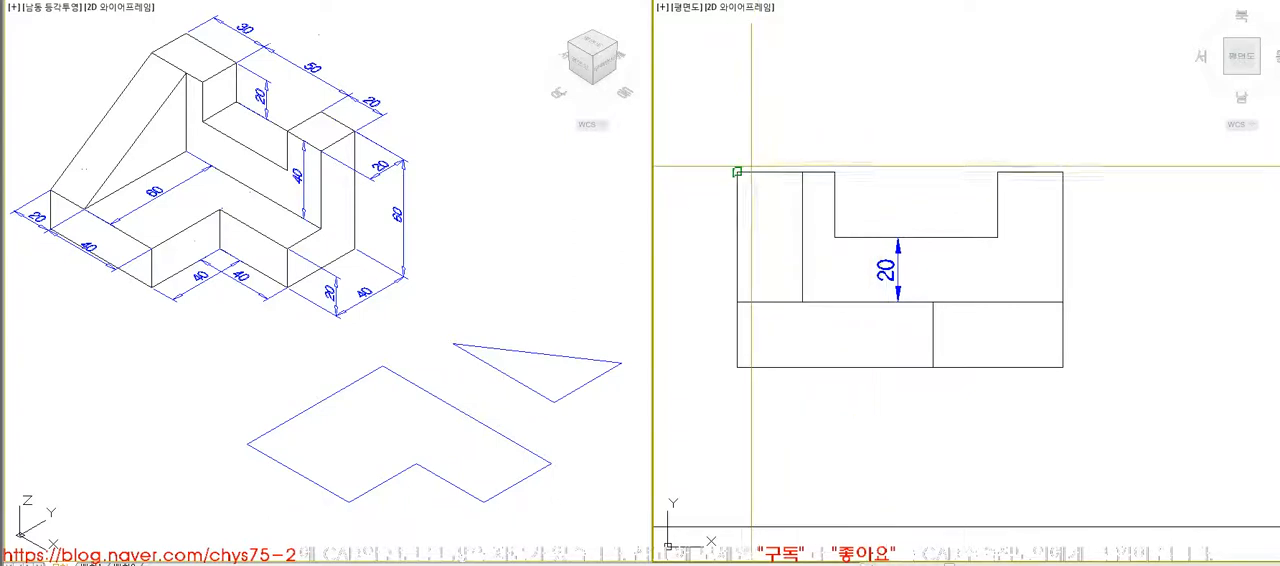
left_click(835, 172)
left_click(835, 237)
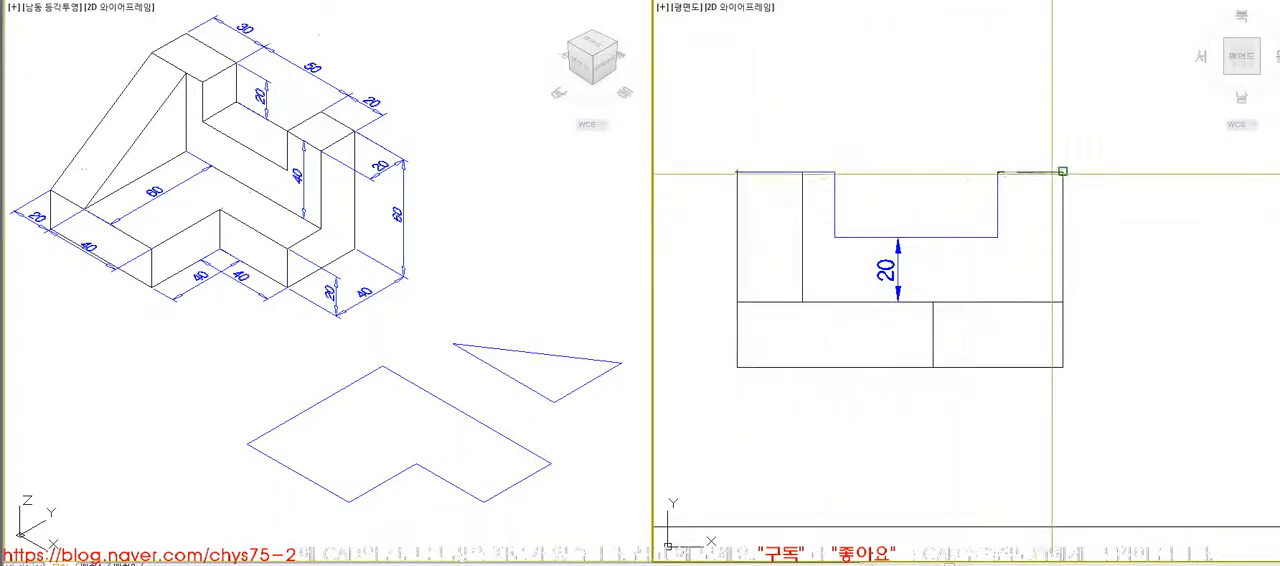
left_click(1063, 301)
left_click(753, 303)
key("c")
key("Return")
- Move the notched outline from the front view to the free space below the L-shaped outline
key("m")
key("Return")
left_click(940, 237)
key("Return")
left_click(997, 237)
scroll(955, 183, "down", 2)
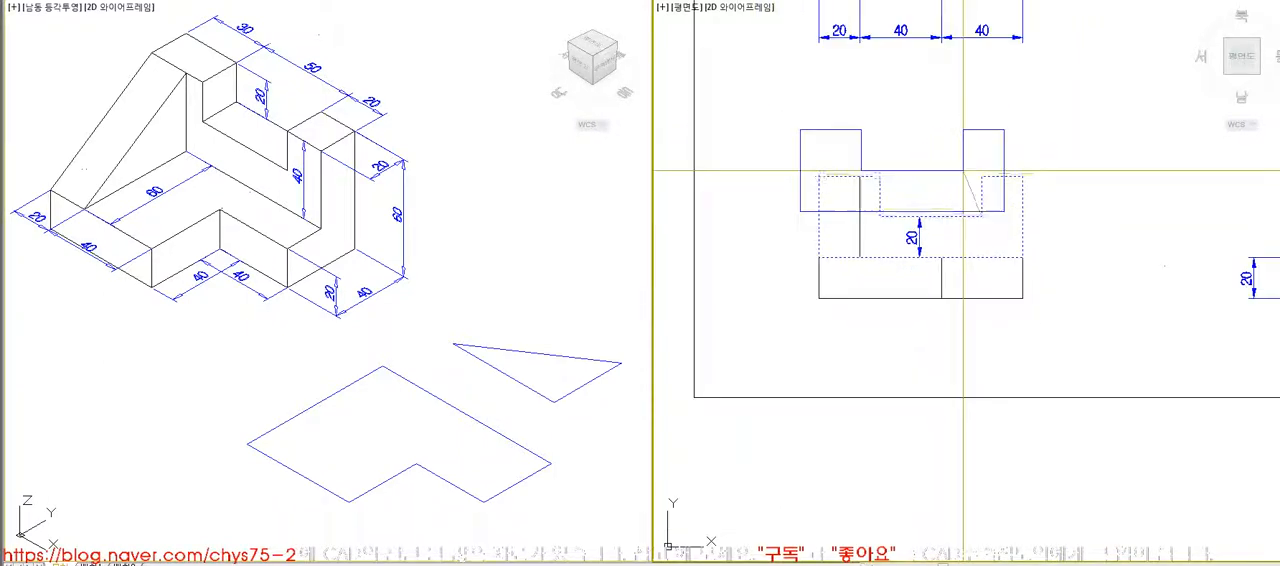
scroll(963, 173, "down", 2)
scroll(963, 163, "down", 3)
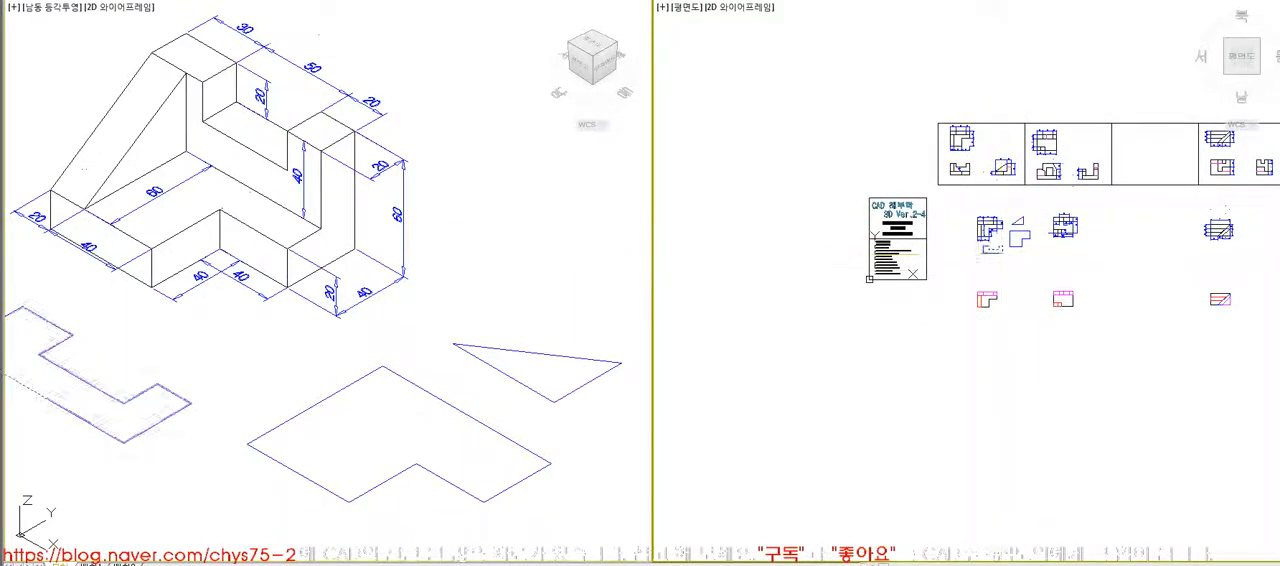
left_click(1060, 276)
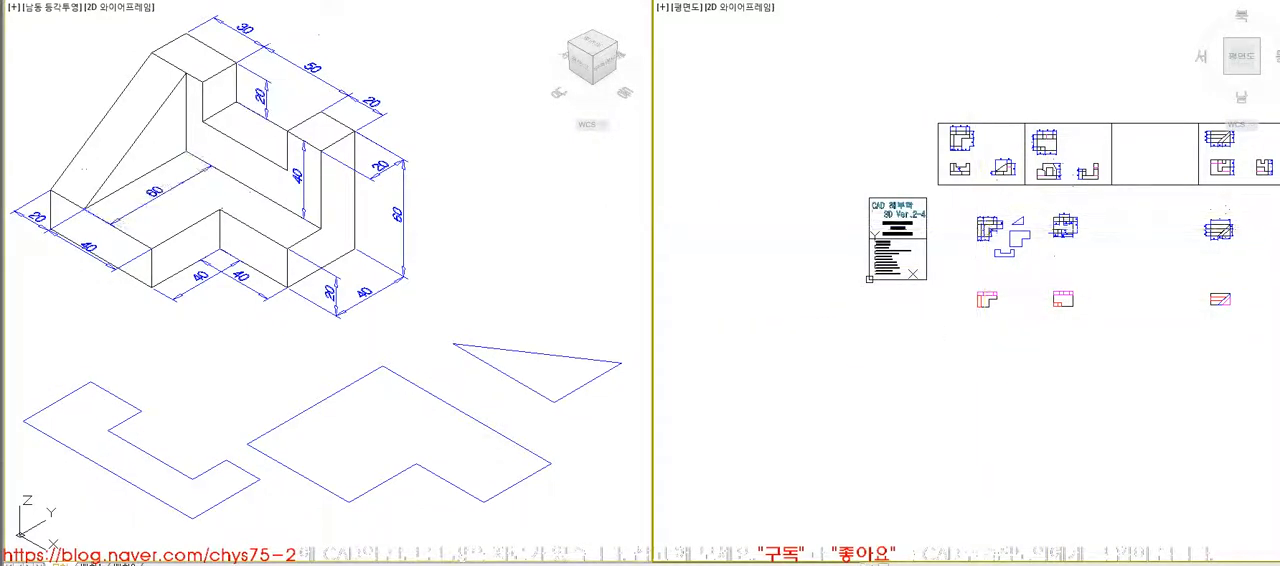
- Extrude the L-shaped outline and the notched outline 20 units upward in the isometric view
scroll(1010, 238, "up", 5)
left_click(562, 286)
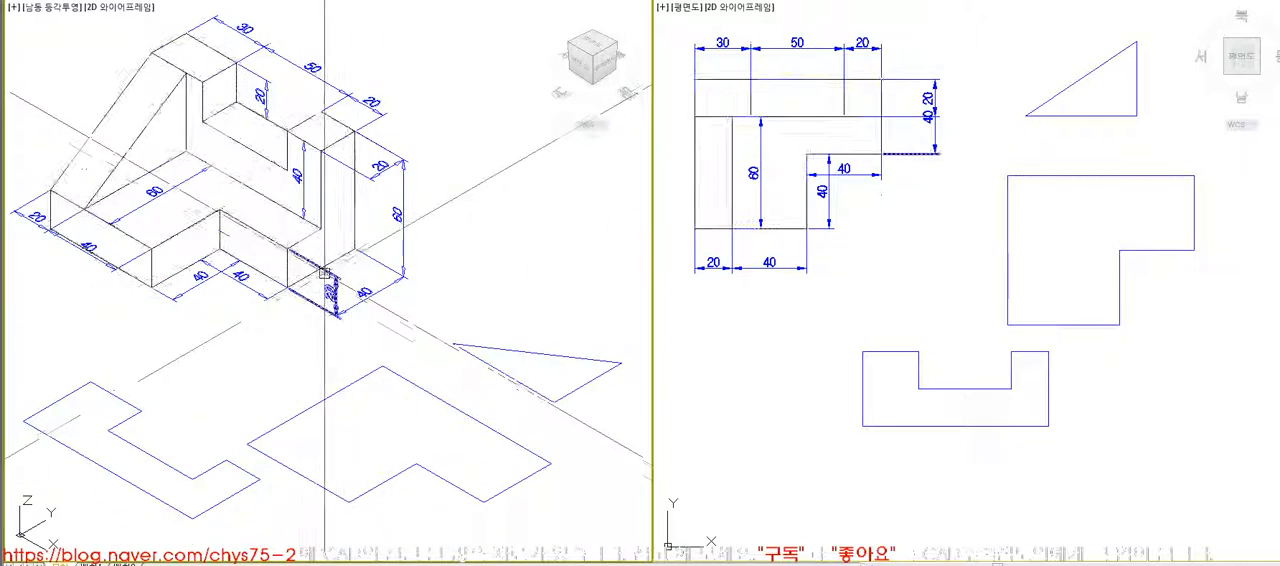
left_click(851, 296)
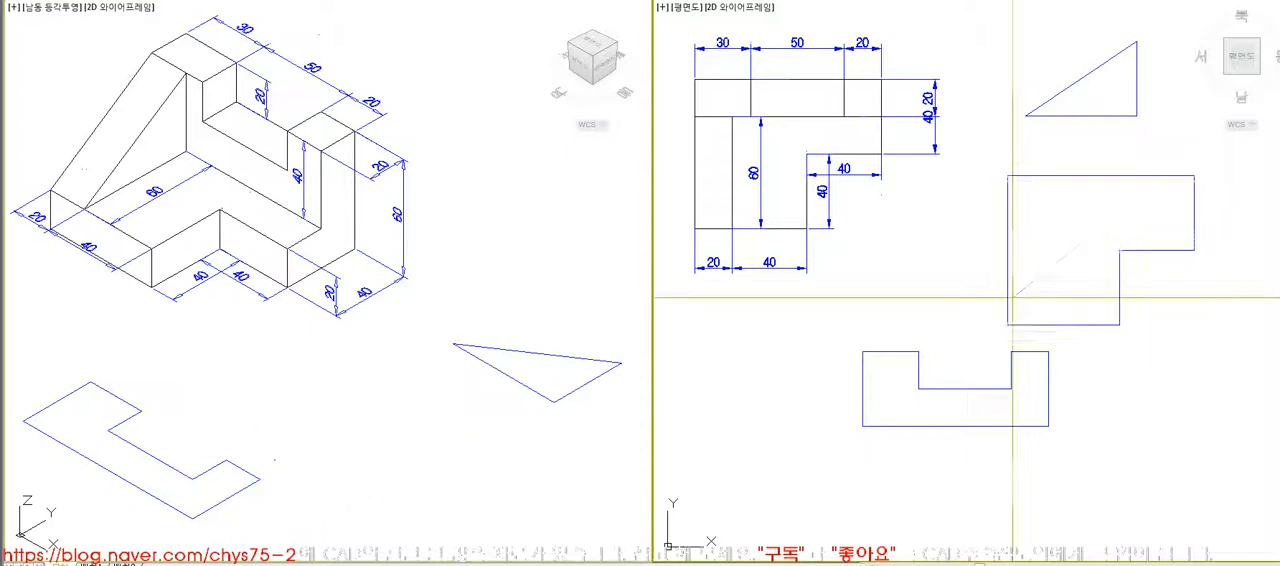
left_click(583, 434)
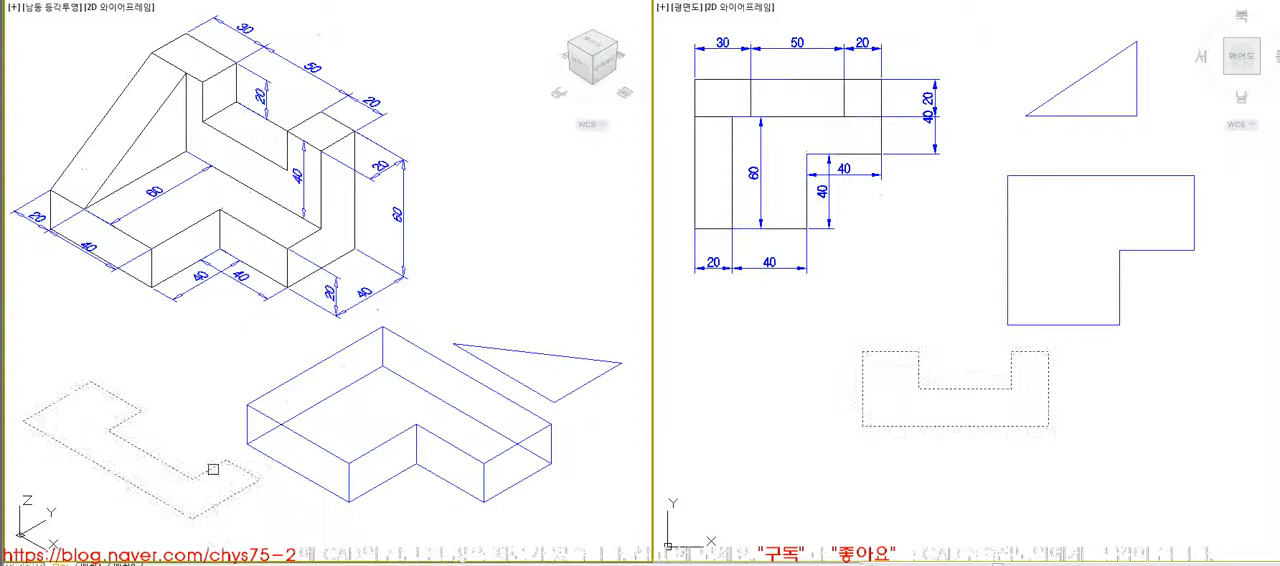
left_click(213, 469)
key("Return")
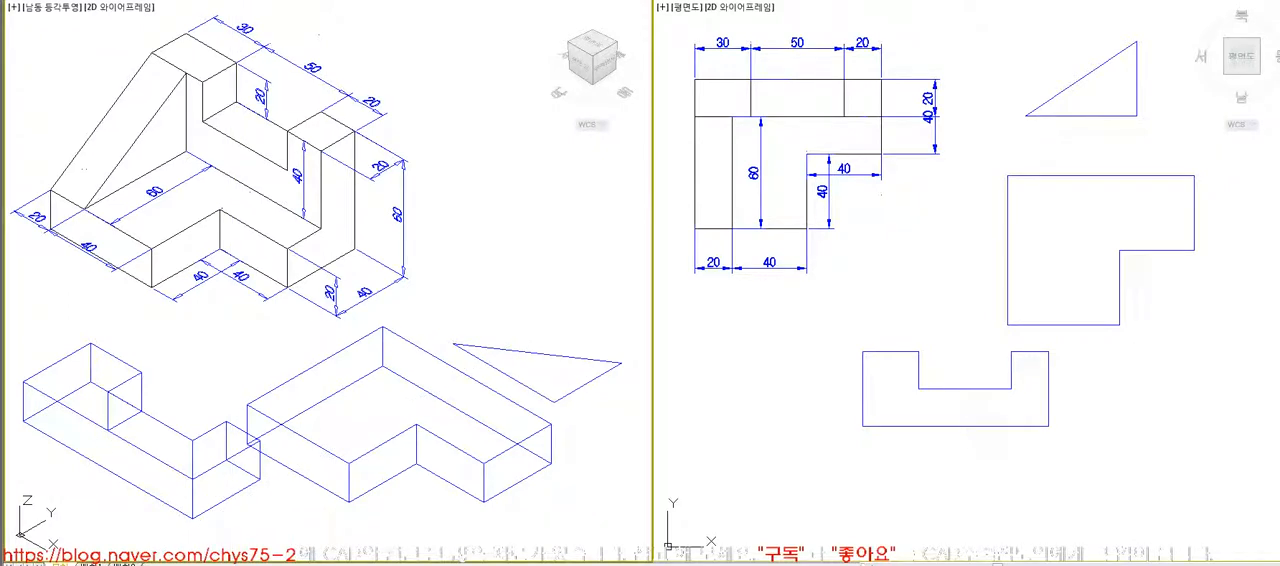
- Rotate the notched block 90° in 3D about its lower edge so that it stands upright
key("Return")
left_click(193, 514)
key("Return")
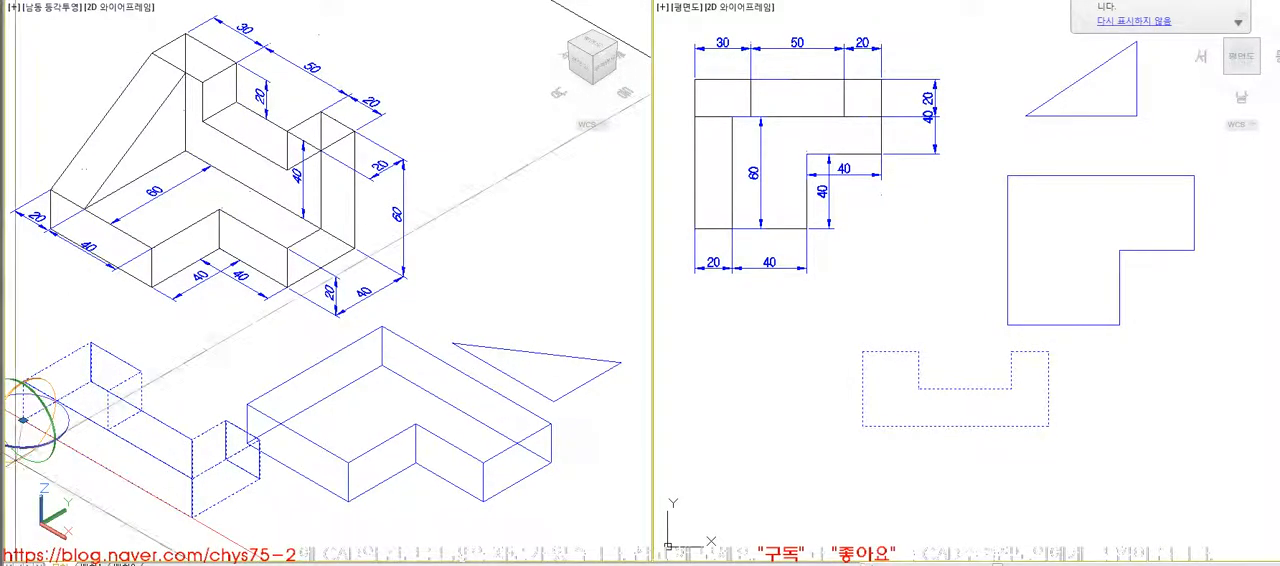
type("90")
key("Return")
- Move the upright notched block onto the rear strip of the L-shaped base, matching their corners
type("m")
key("Return")
left_click(161, 516)
key("Return")
left_click(551, 424)
- Move the triangular outline to the free space on the other side of the assembled blocks, below the dimensioned model
key("Return")
left_click(588, 380)
key("Return")
left_click(588, 380)
left_click(235, 376)
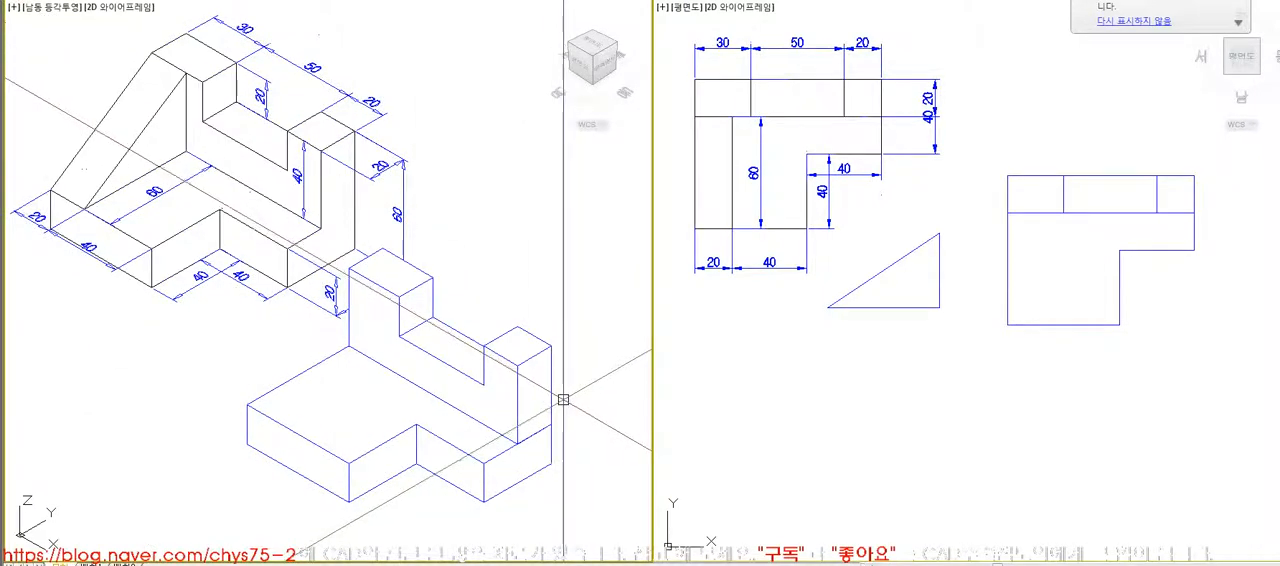
- Regenerate the isometric display, then rotate the triangle 90° in plan and extrude it 20 units
type("re")
key("Return")
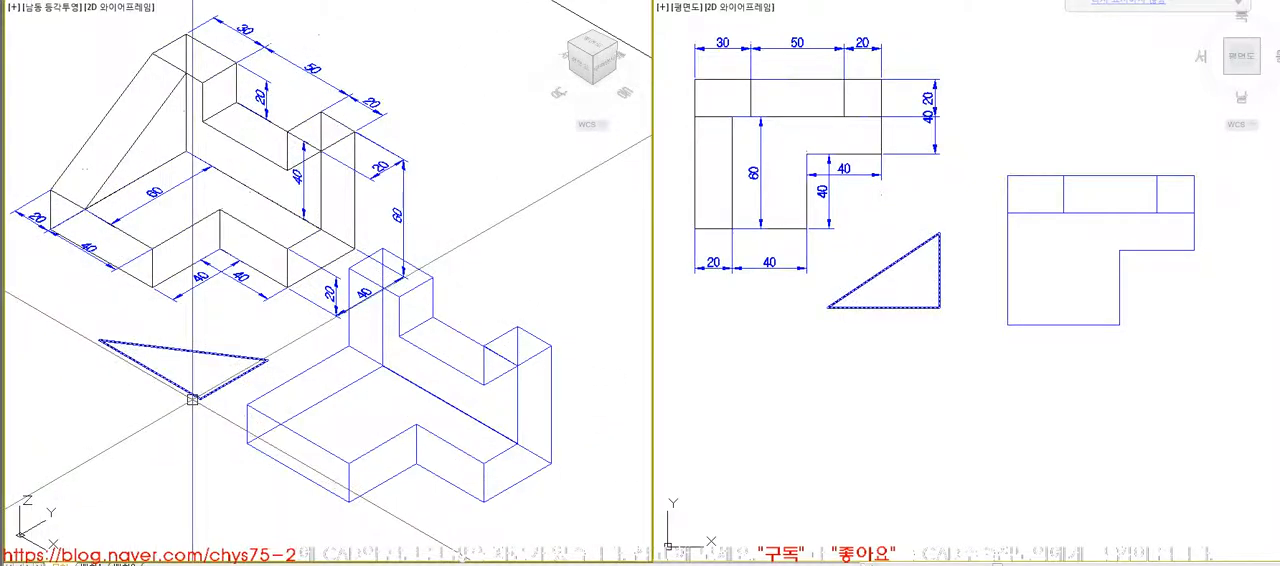
left_click(206, 366)
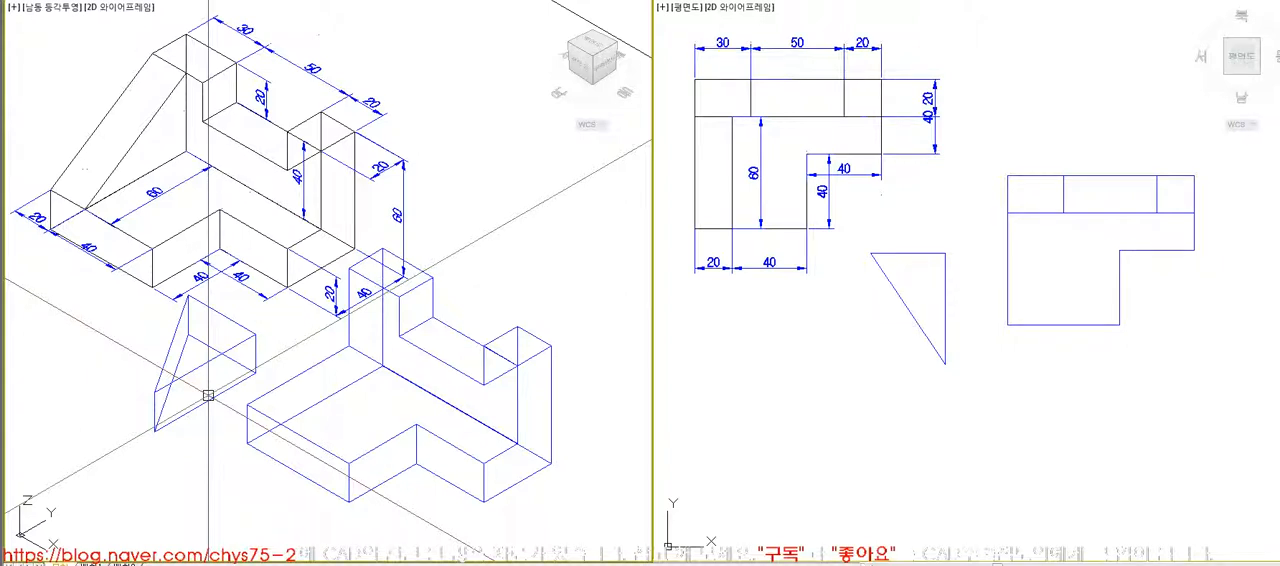
- Stand the triangular wedge upright and fit it onto the L-shaped base, displaying the model with hidden lines removed
left_click(208, 395)
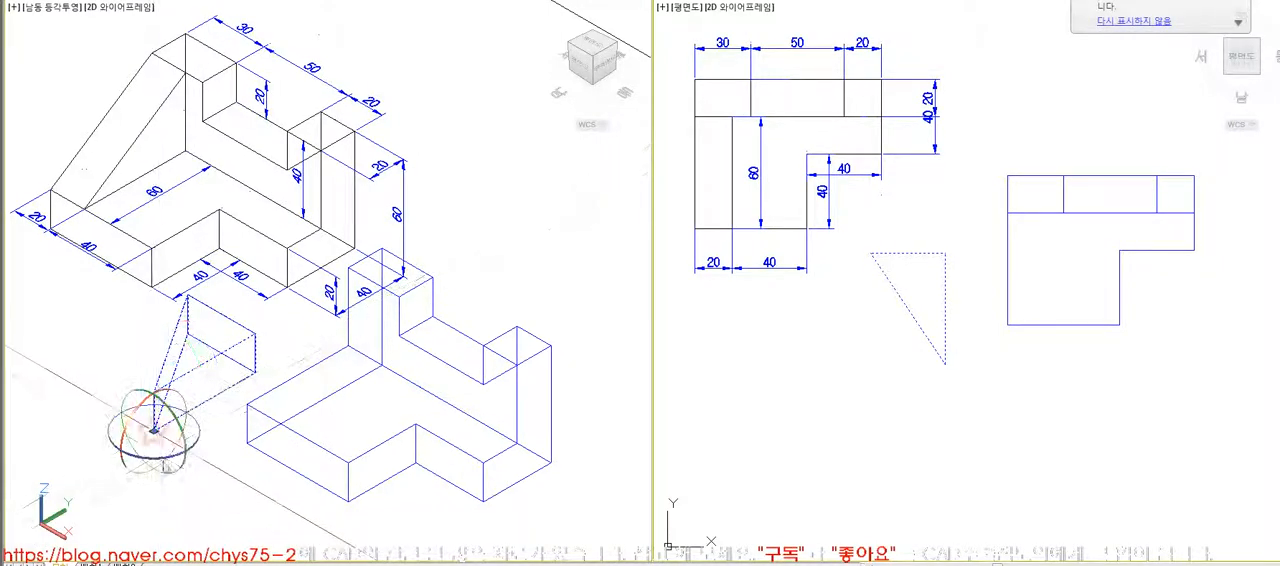
left_click_drag(178, 425, 238, 416)
left_click(247, 404)
type("hi")
key("Return")
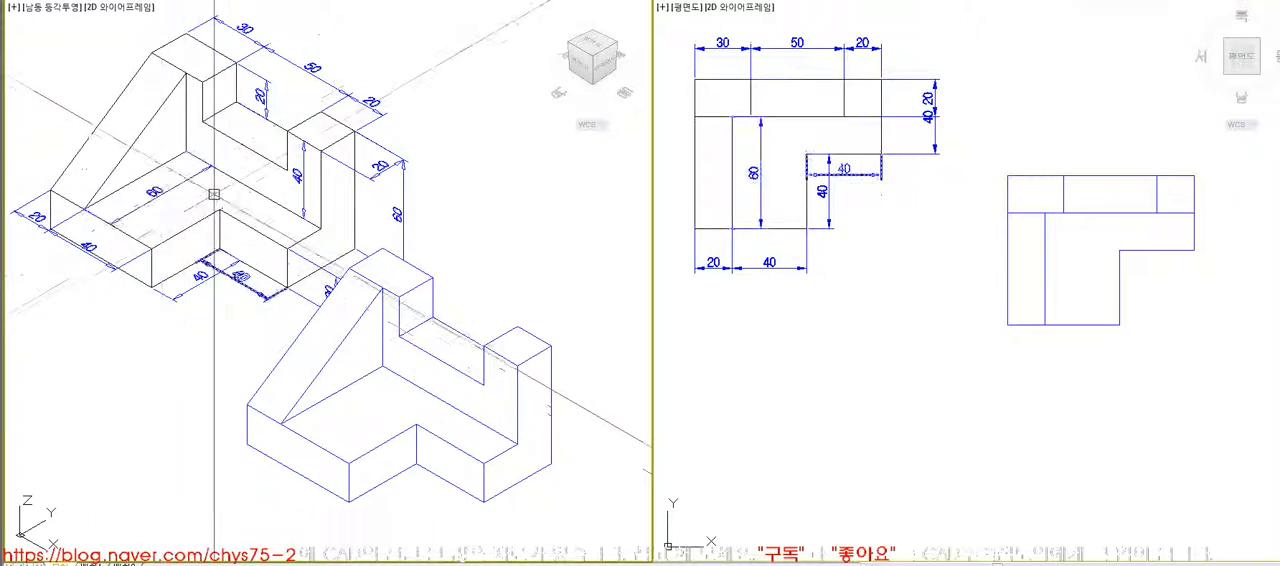
- Delete the assembled blue model below the dimensioned reference model
left_click(443, 360)
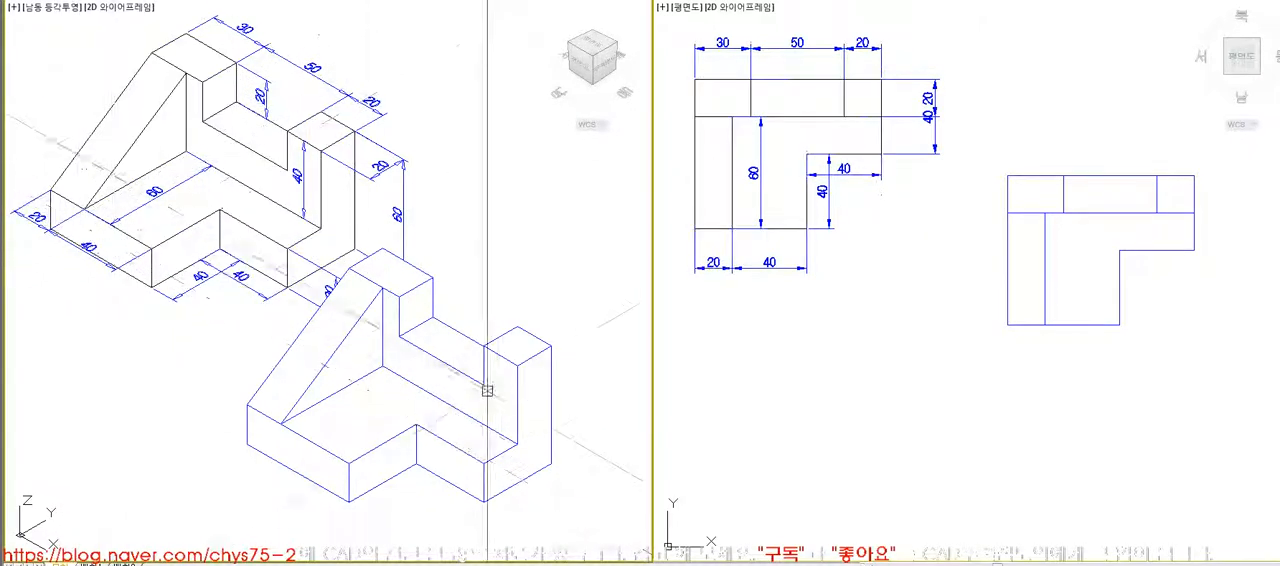
left_click(489, 463)
key("Delete")
- Outline the inner L-shaped region of the sheet's top view and move it beside the first model's plan drawing
scroll(870, 205, "down", 5)
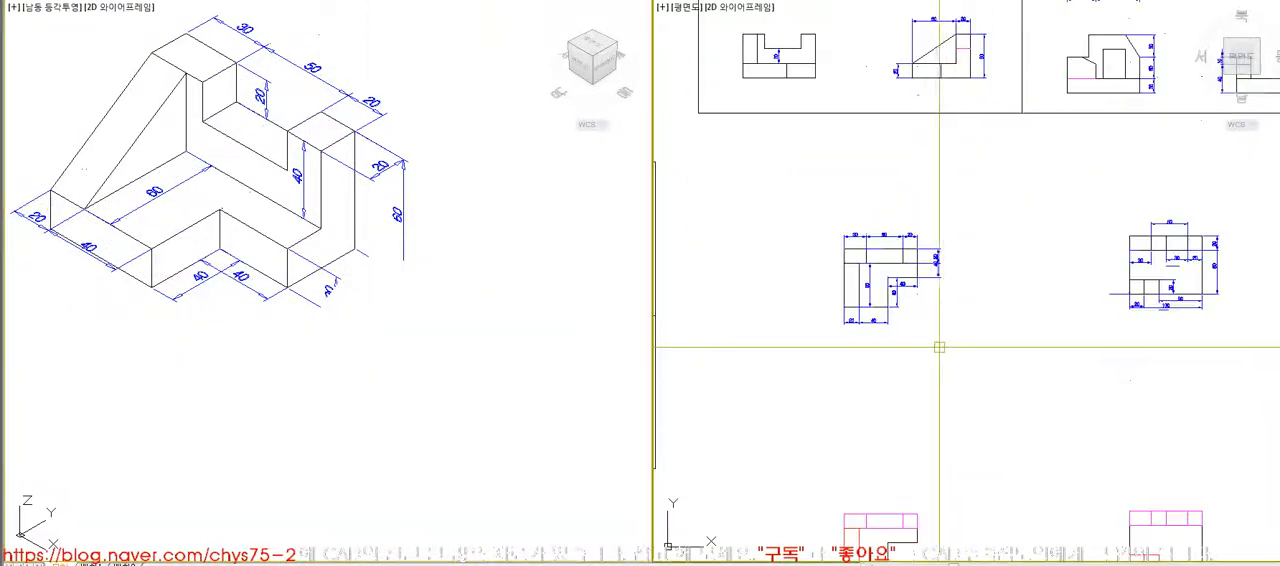
scroll(870, 205, "up", 8)
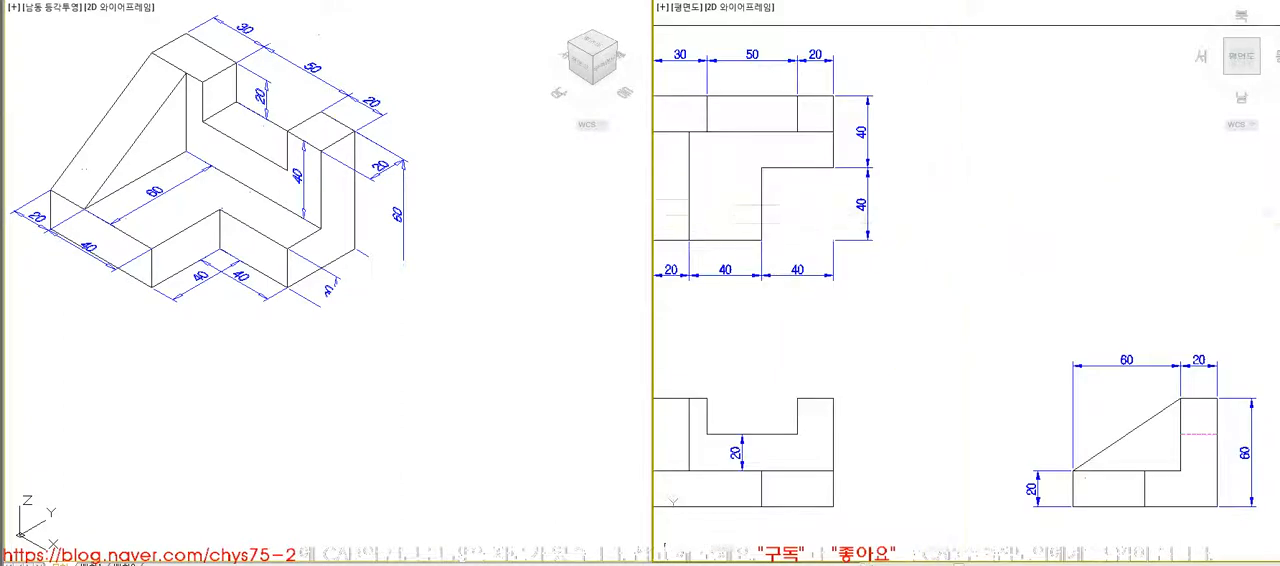
scroll(918, 189, "down", 1)
scroll(826, 178, "up", 1)
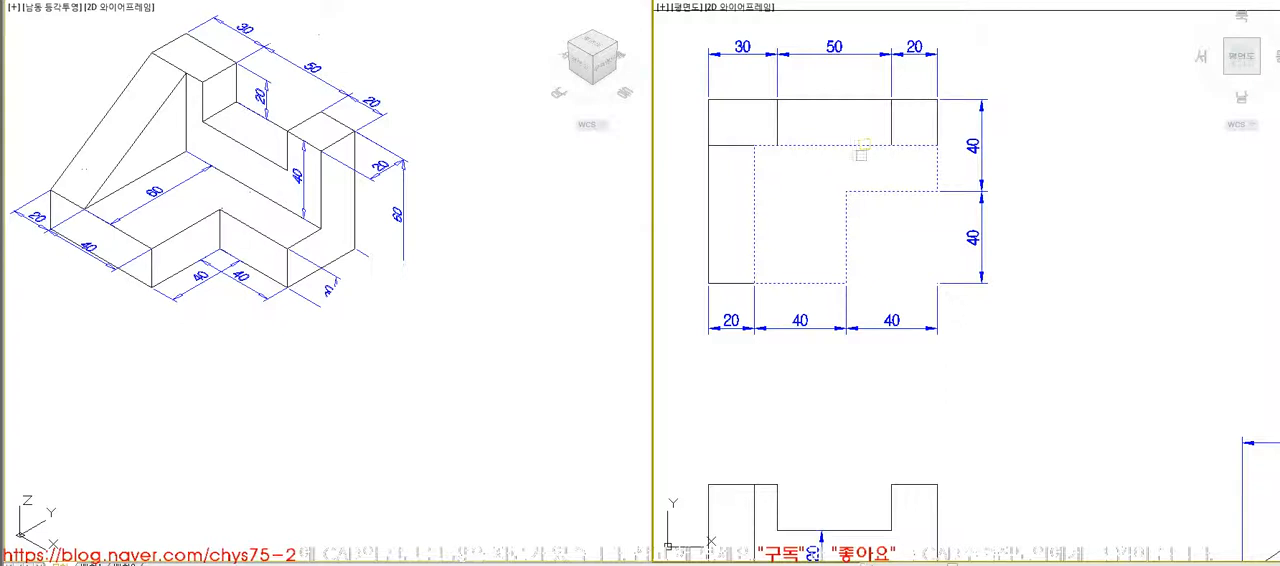
scroll(846, 150, "down", 3)
left_click(846, 150)
- Outline the sloped four-sided profile of the side view, including its base, and move it beside the L-shaped outline
scroll(846, 150, "down", 4)
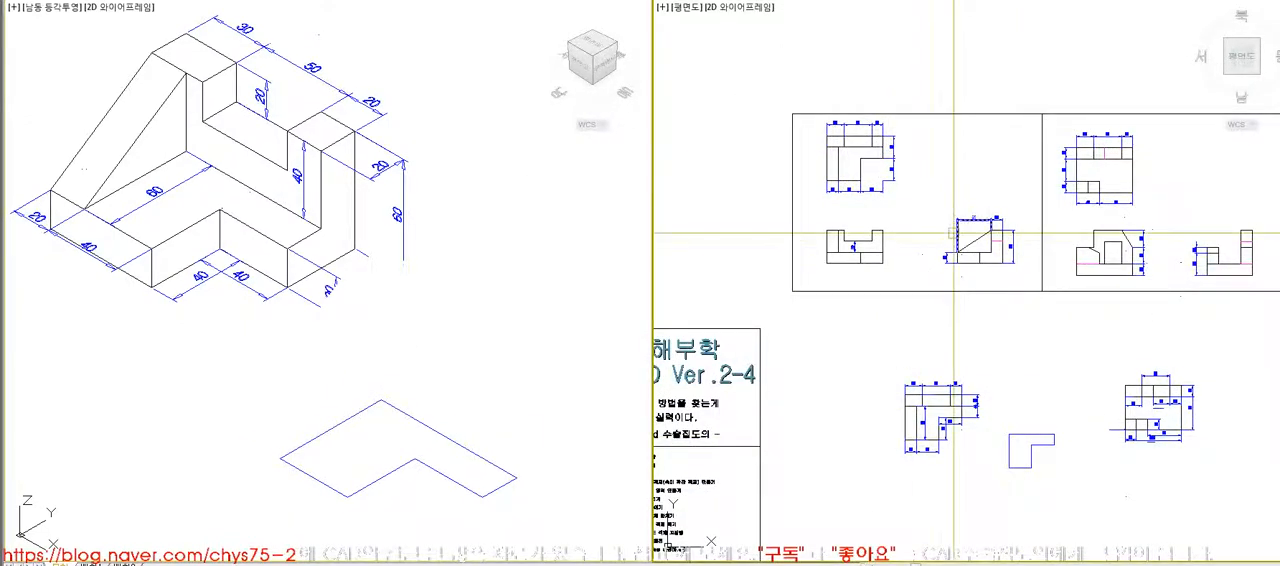
scroll(975, 240, "up", 7)
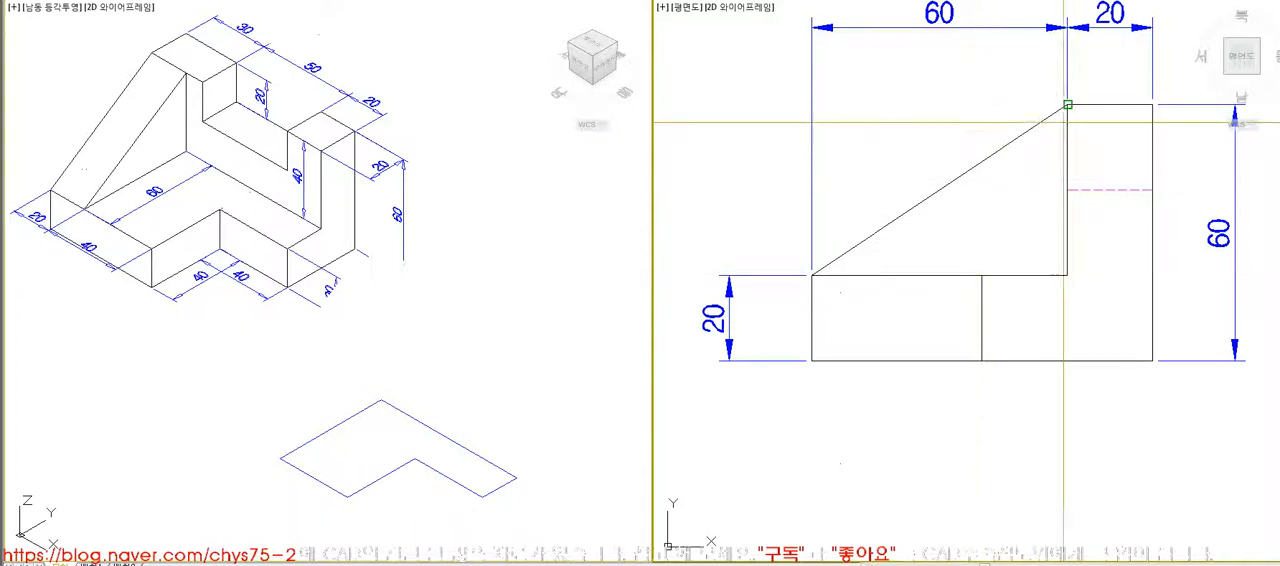
left_click(811, 359)
scroll(1073, 210, "down", 10)
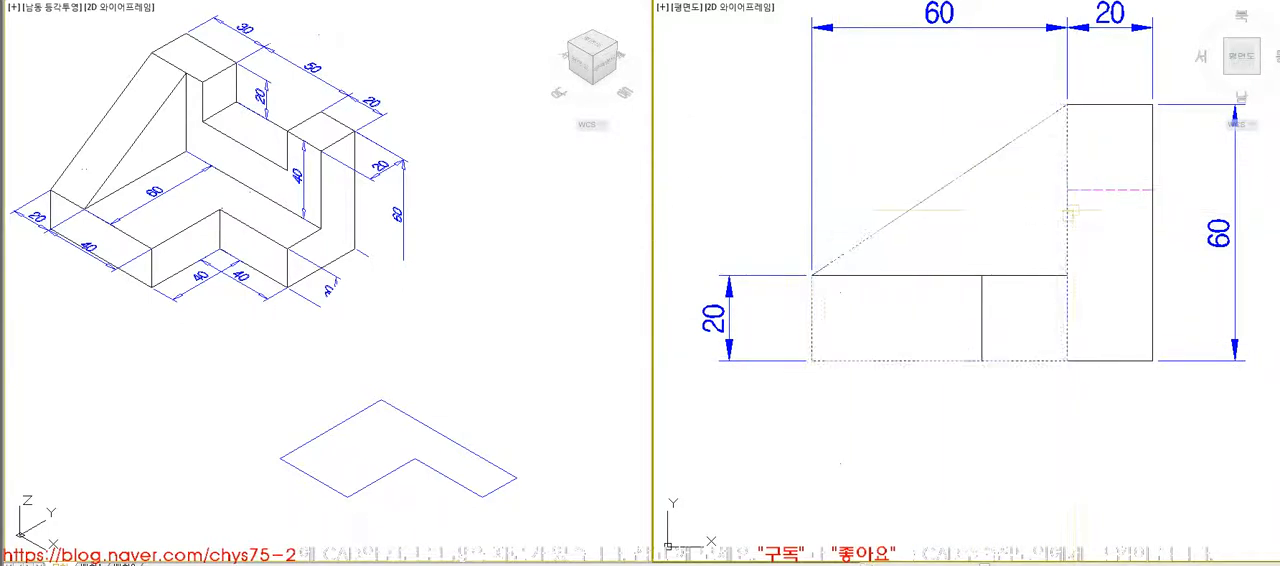
scroll(1017, 270, "up", 4)
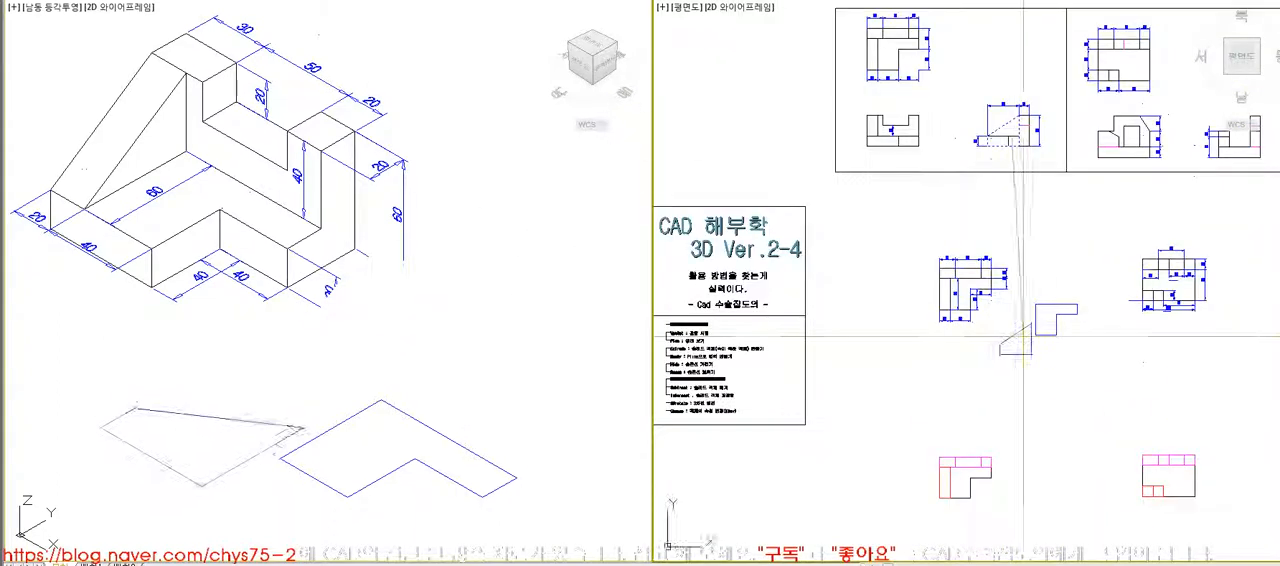
- Trace the full-height notched outline of the front view, including the base, with a closed polyline
scroll(864, 105, "up", 8)
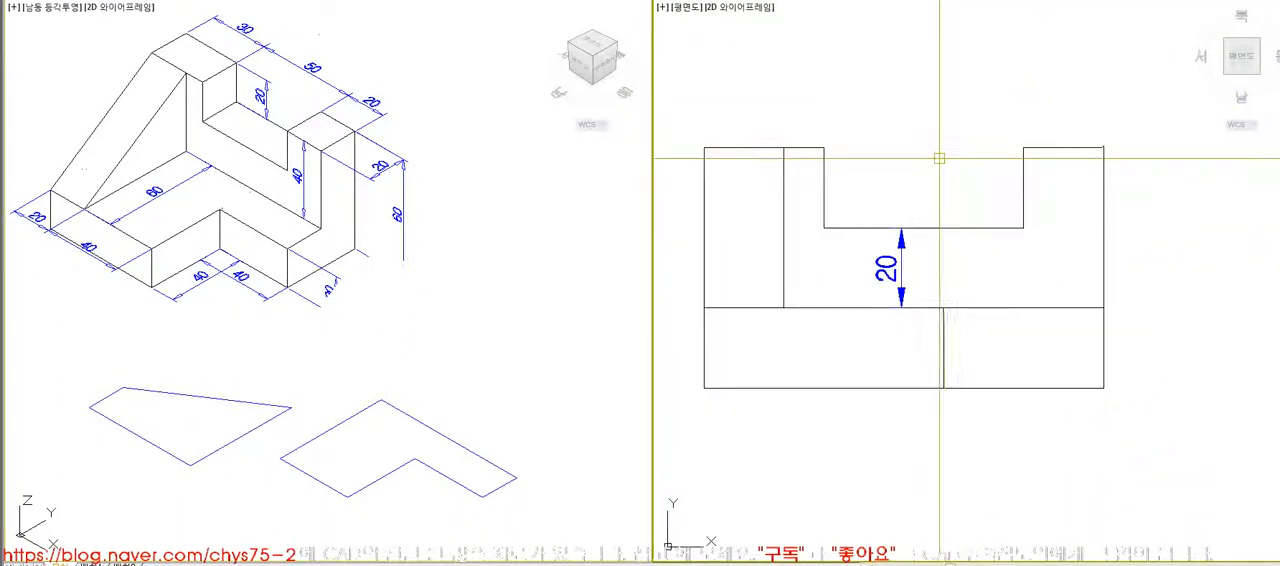
left_click(824, 147)
left_click(824, 228)
left_click(1024, 228)
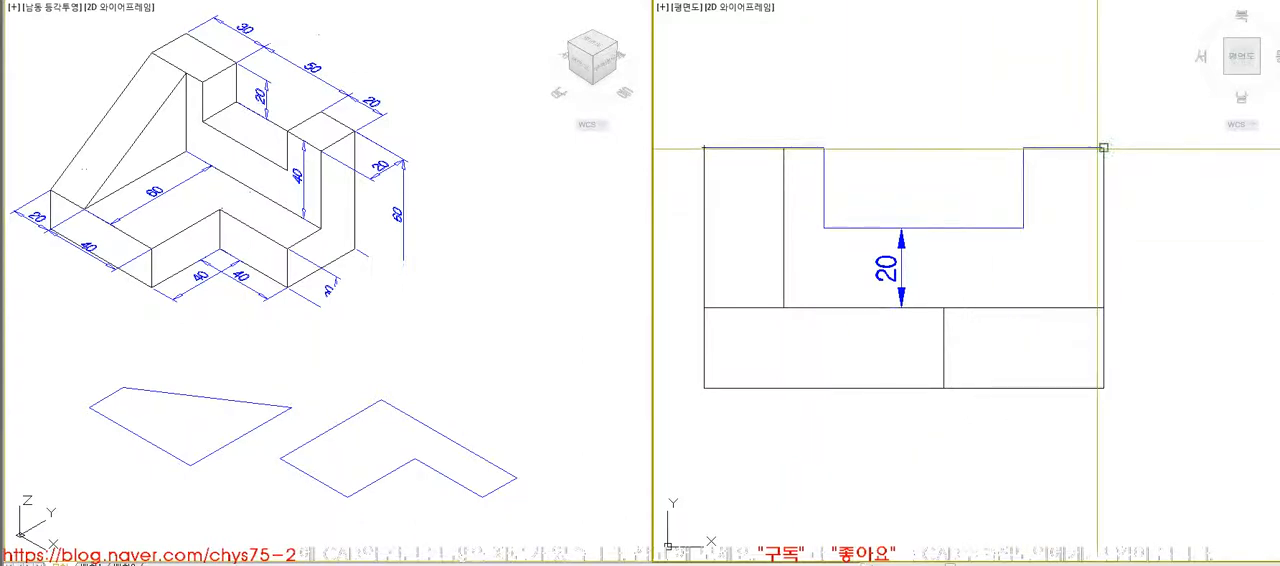
left_click(1104, 388)
left_click(704, 388)
type("c")
key("Return")
- Move the full-height notched outline from the front view to the free space above the L-shaped outline
left_click(786, 388)
key("Return")
left_click(890, 212)
scroll(890, 212, "down", 8)
left_click(1007, 312)
- Extrude the inner L-shaped outline and the full-height notched outline 20 units each
left_click(574, 414)
key("Return")
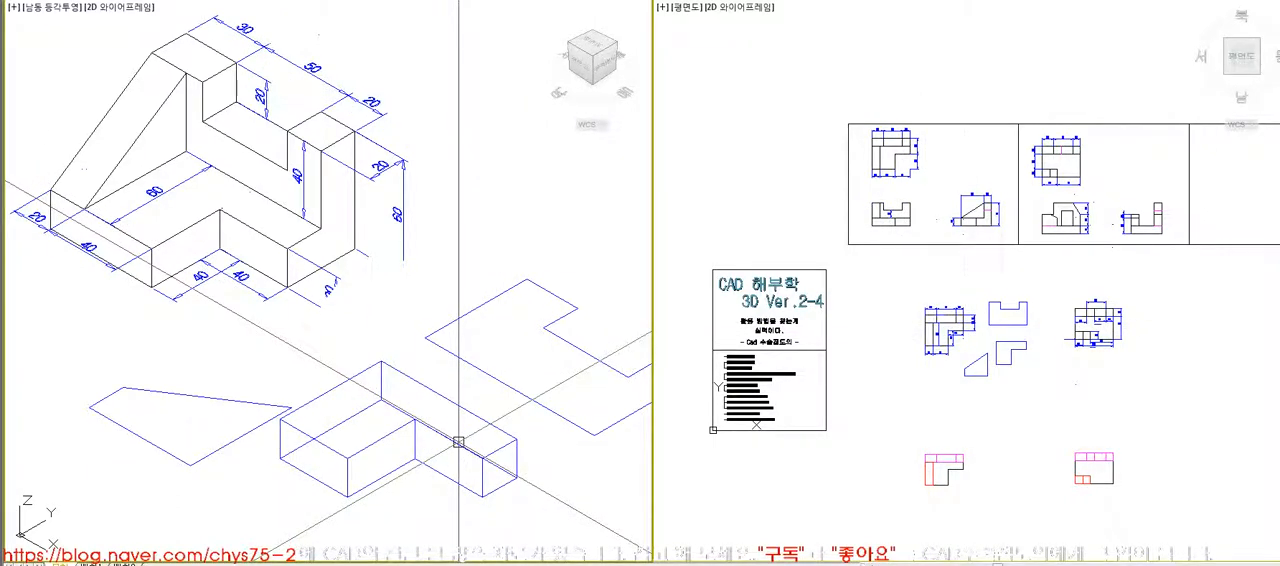
left_click(458, 442)
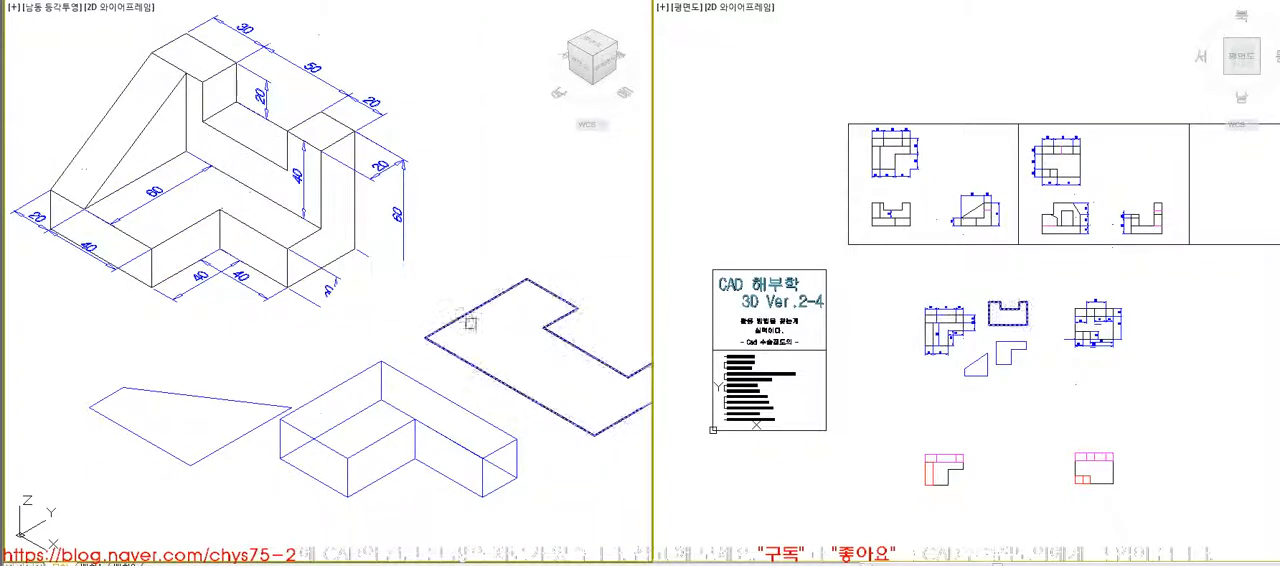
key("Return")
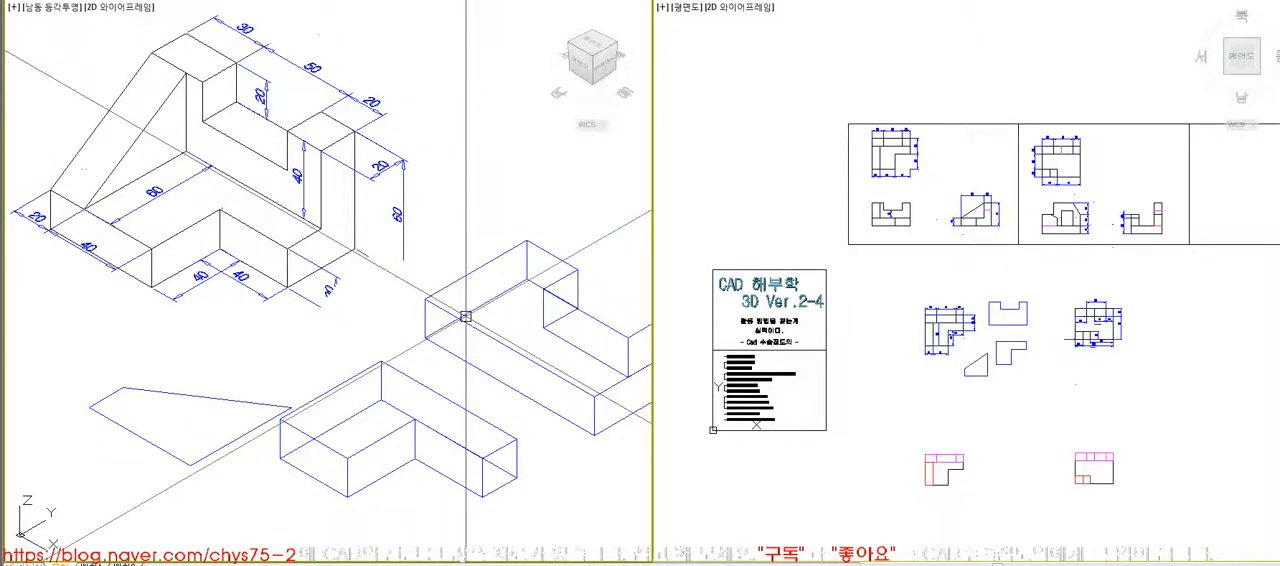
- Rotate the full-height notched block 90° in 3D about its lower corner so that it stands upright
left_click(465, 317)
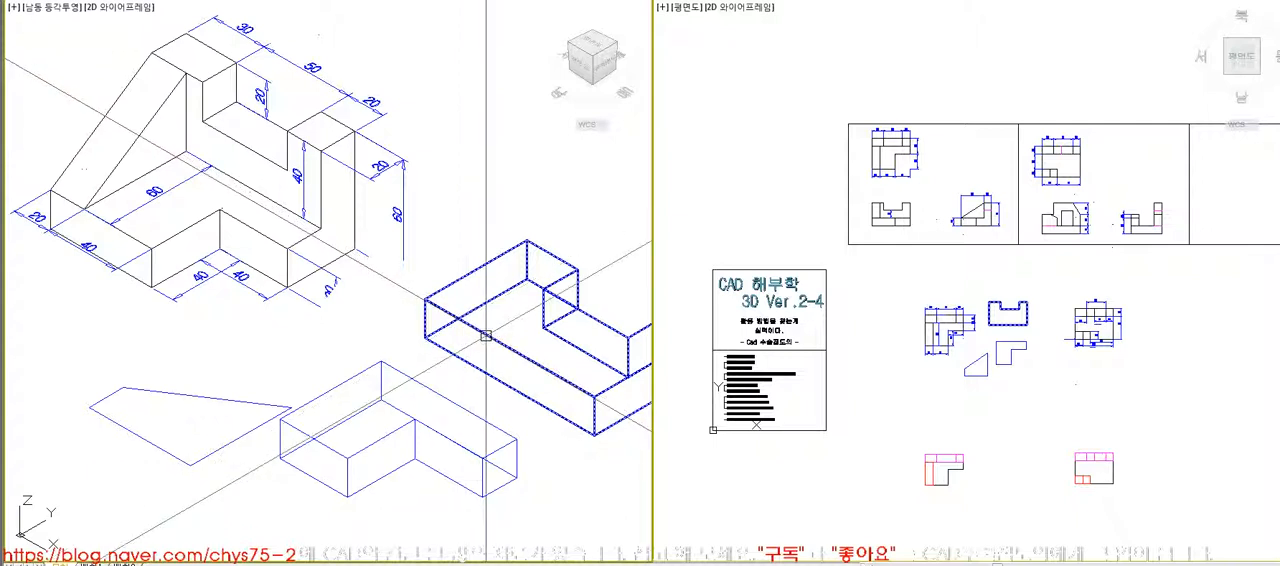
key("Return")
left_click(499, 338)
key("Return")
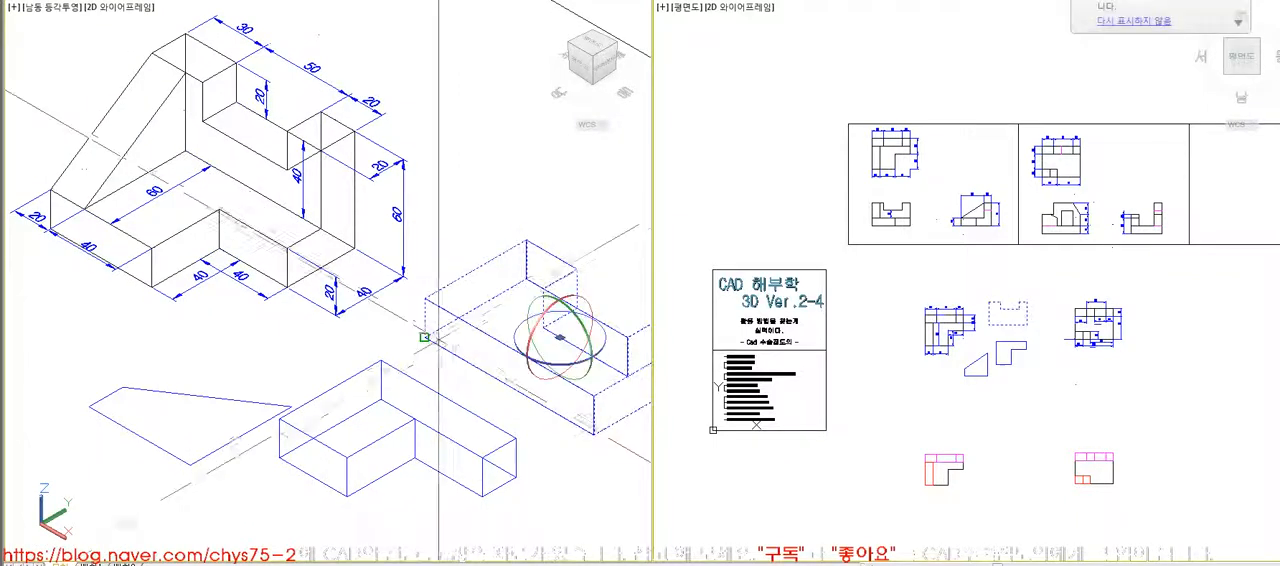
left_click(425, 338)
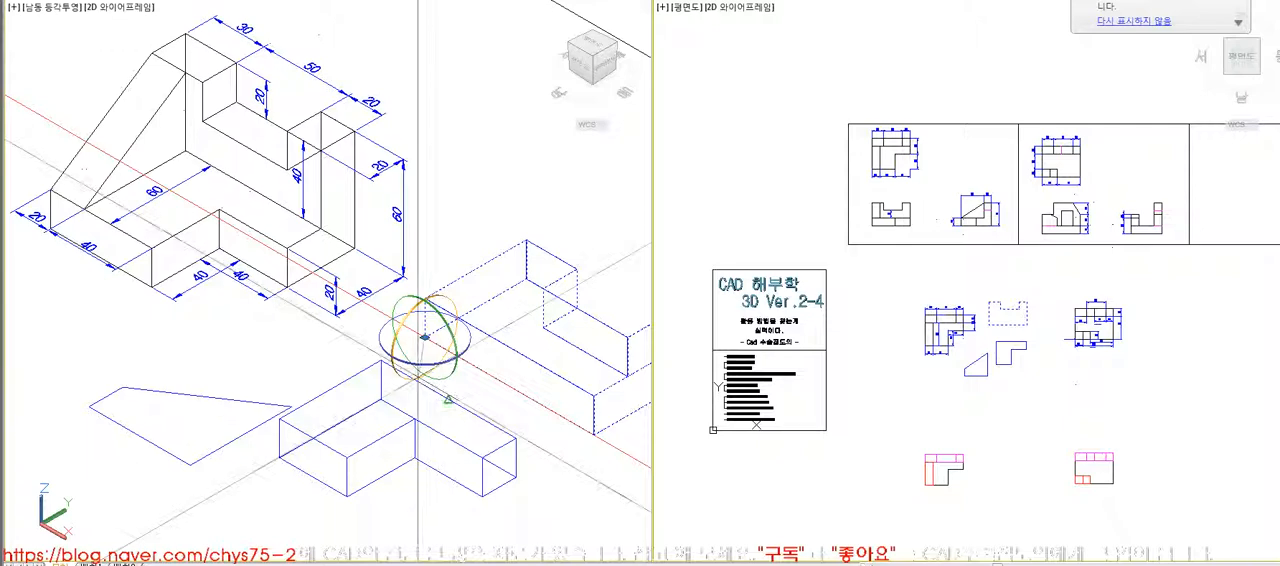
key("Return")
- Move the upright notched block against the rear face of the L-shaped block, matching their bottom corners
type("m")
key("Return")
left_click(560, 455)
left_click(516, 475)
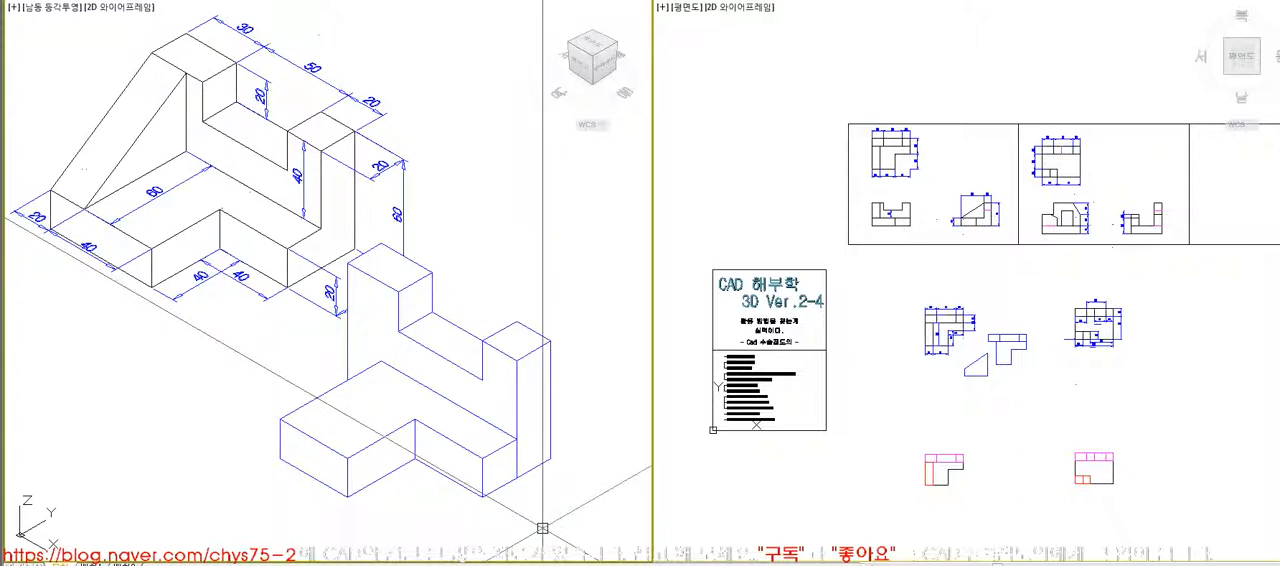
- Rotate the sloped four-sided profile 90° in plan and extrude it 20 units
left_click(303, 433)
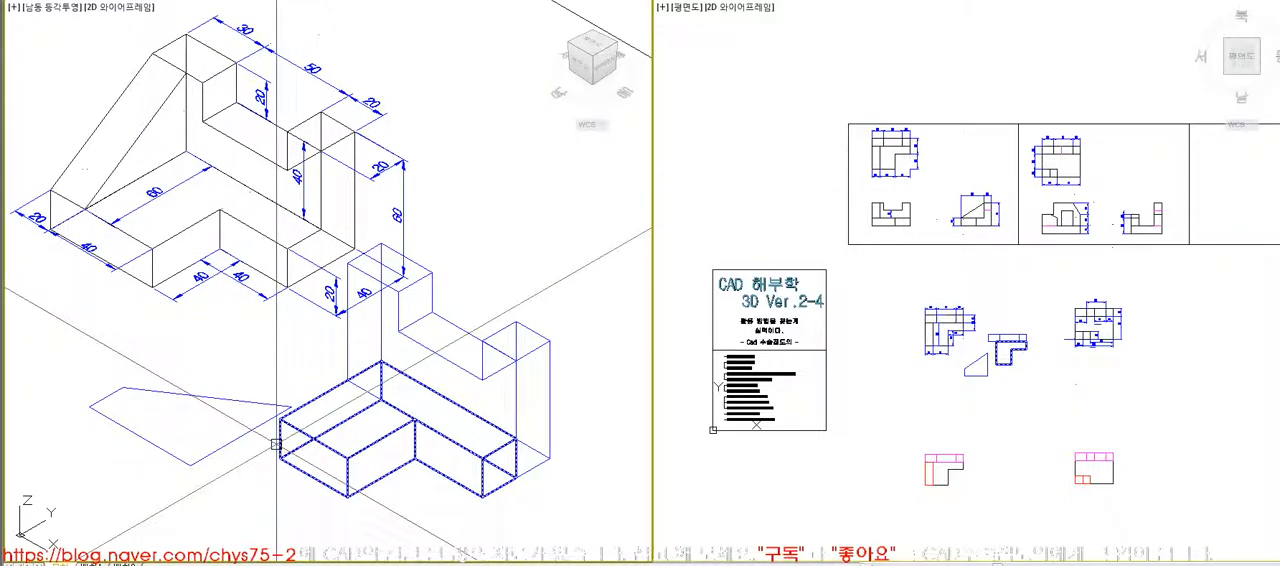
key("Escape")
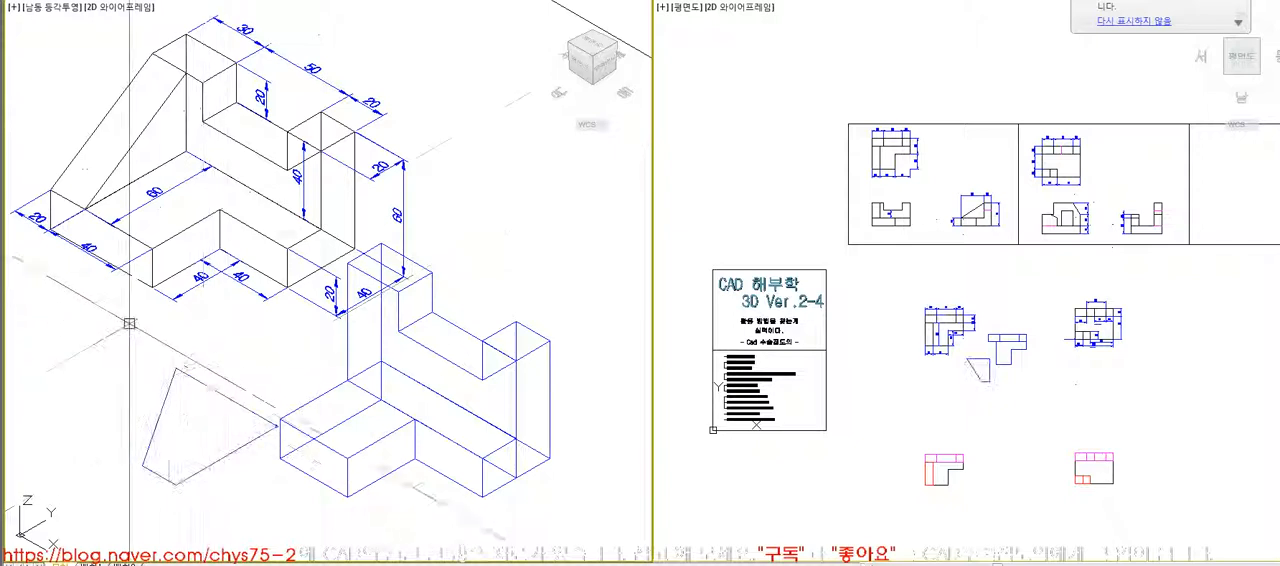
left_click(221, 461)
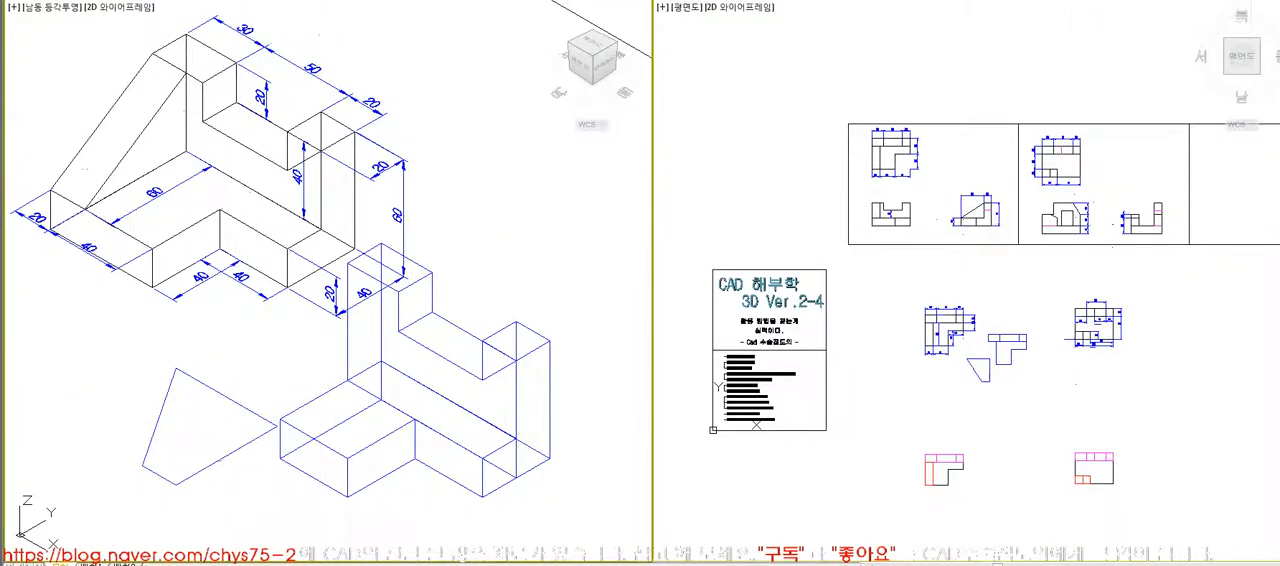
- Rotate the sloped block 90° in 3D about its lower corner so that it stands upright
left_click(221, 461)
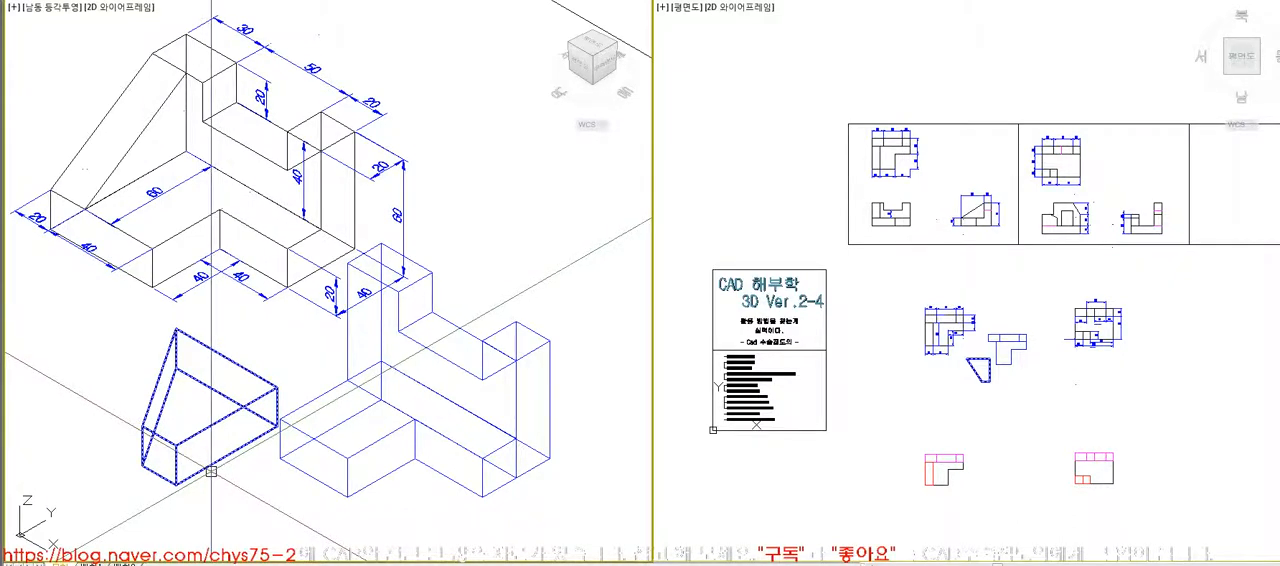
type("3r")
key("space")
left_click(209, 472)
key("space")
left_click(175, 485)
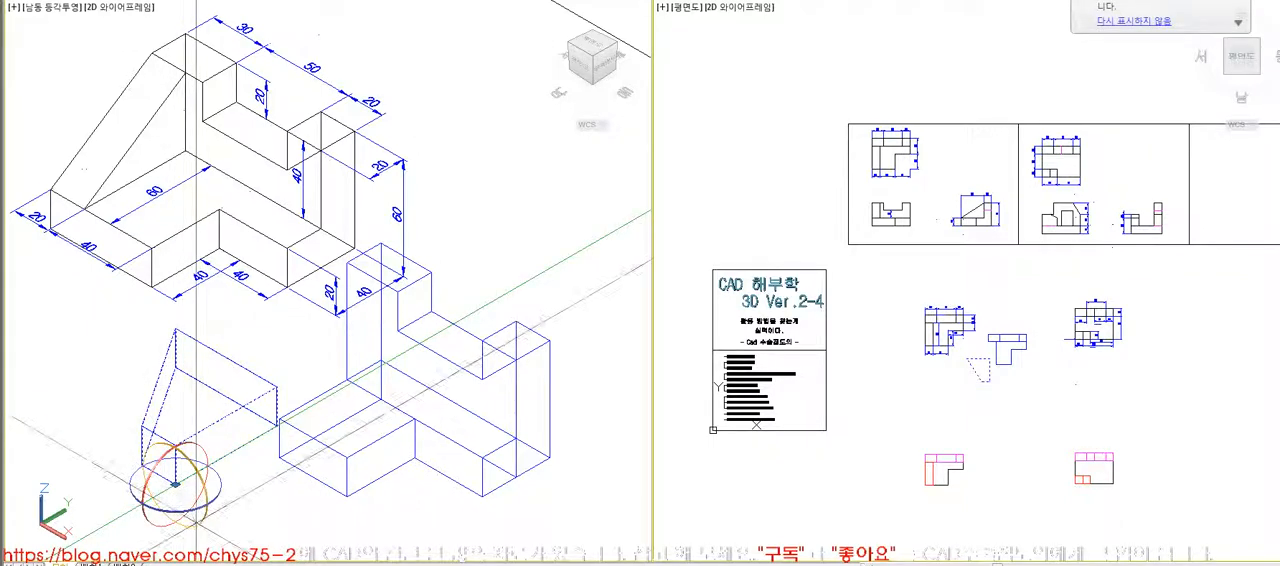
type("90")
key("space")
- Move the upright sloped block against the end face of the L-shaped block and display the model with hidden lines removed
type("m")
key("space")
left_click(213, 492)
key("space")
left_click(226, 456)
left_click(140, 418)
key("space")
left_click(140, 408)
key("space")
left_click(124, 465)
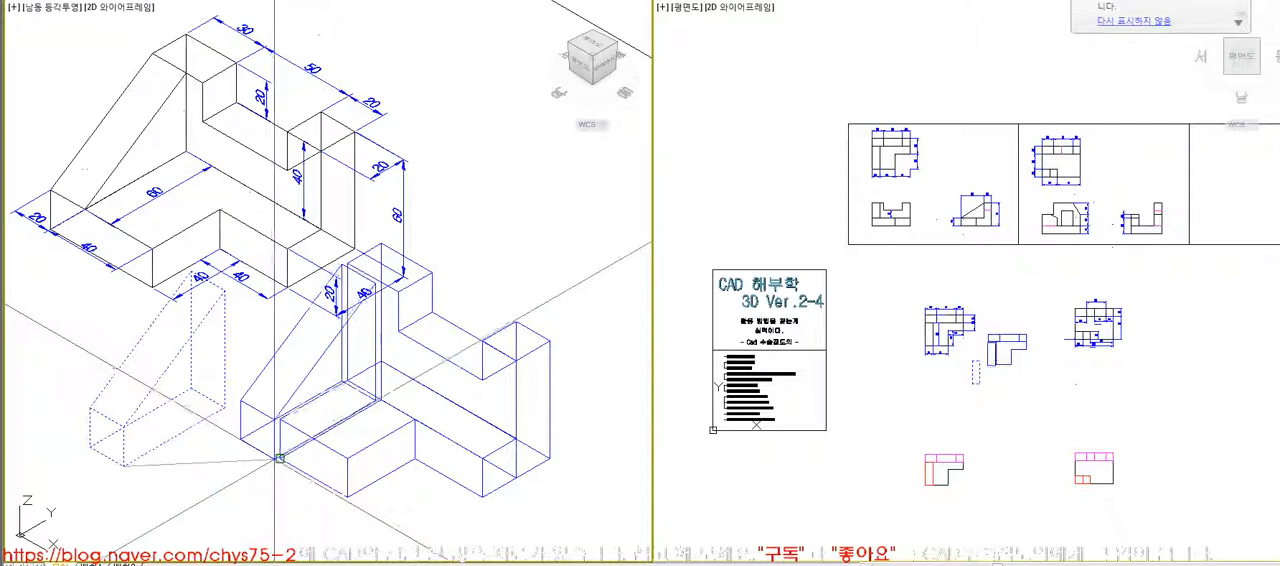
left_click(279, 457)
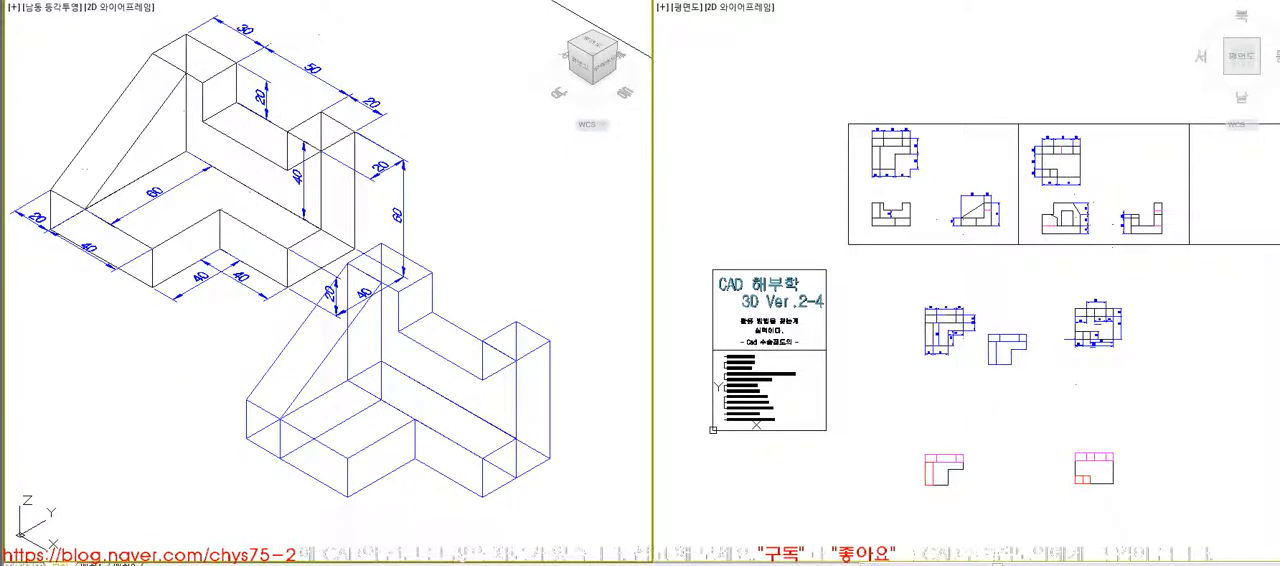
left_click(262, 448)
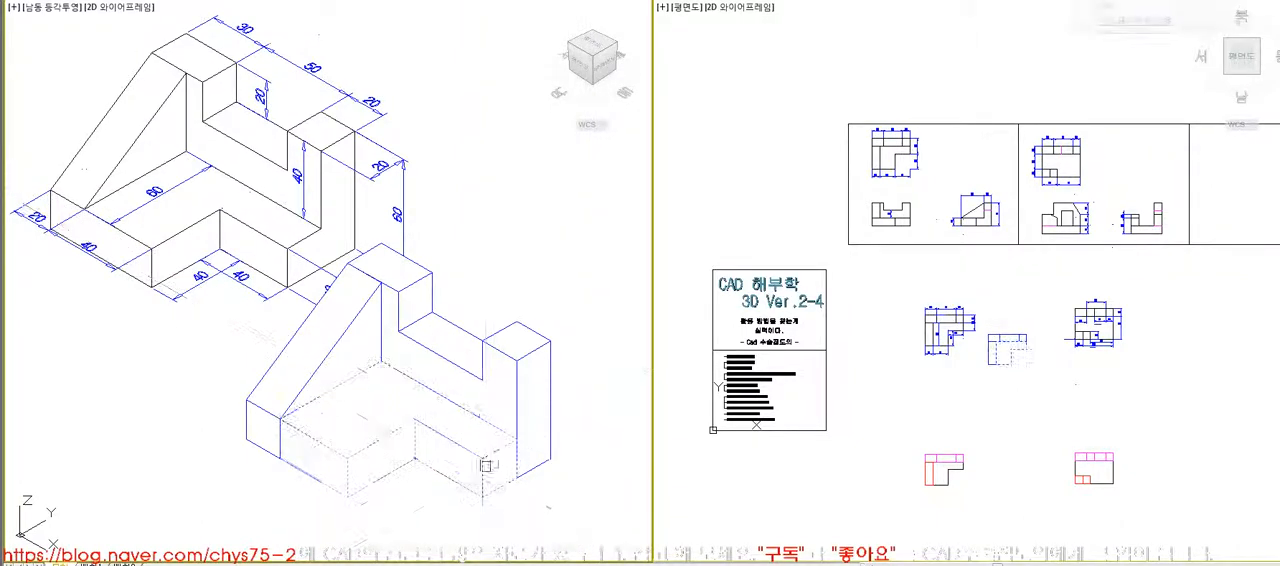
- Pull the L-shaped block and the sloped block away from the assembly to show the breakdown, and undo both moves
left_click(1022, 378)
left_click(1020, 378)
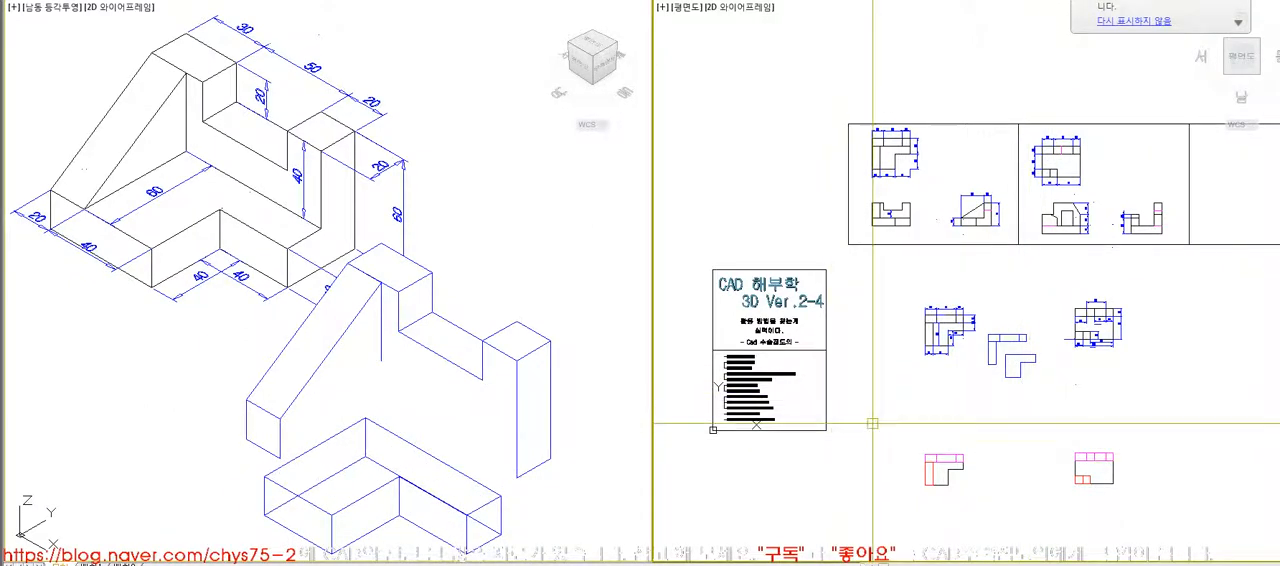
left_click(364, 346)
left_click(994, 391)
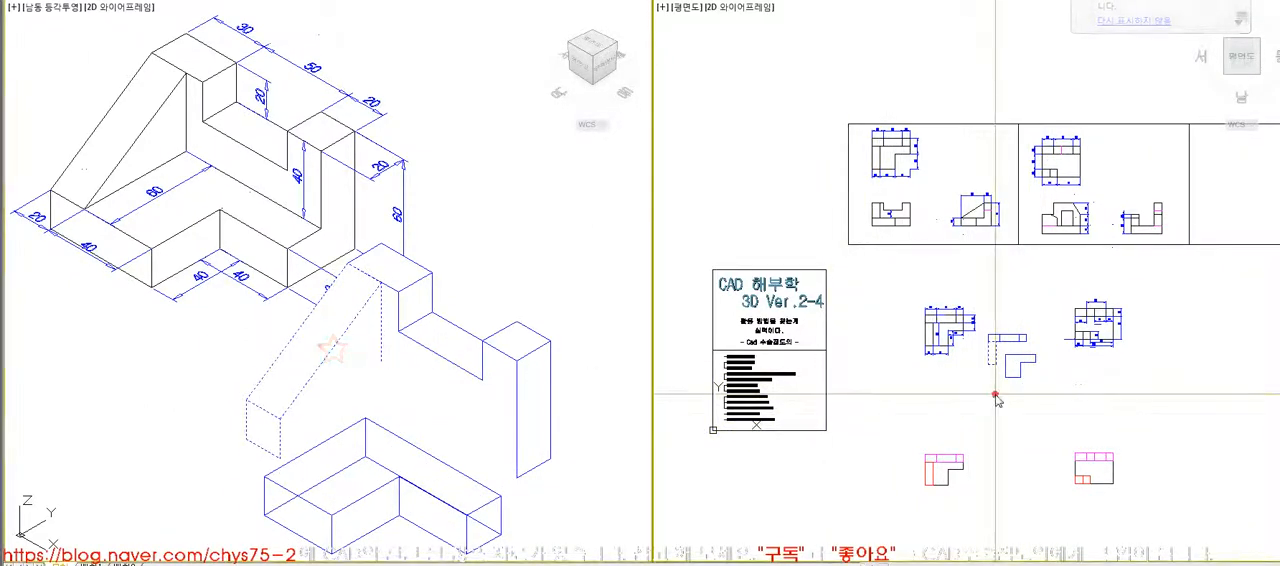
left_click(963, 420)
left_click(585, 508)
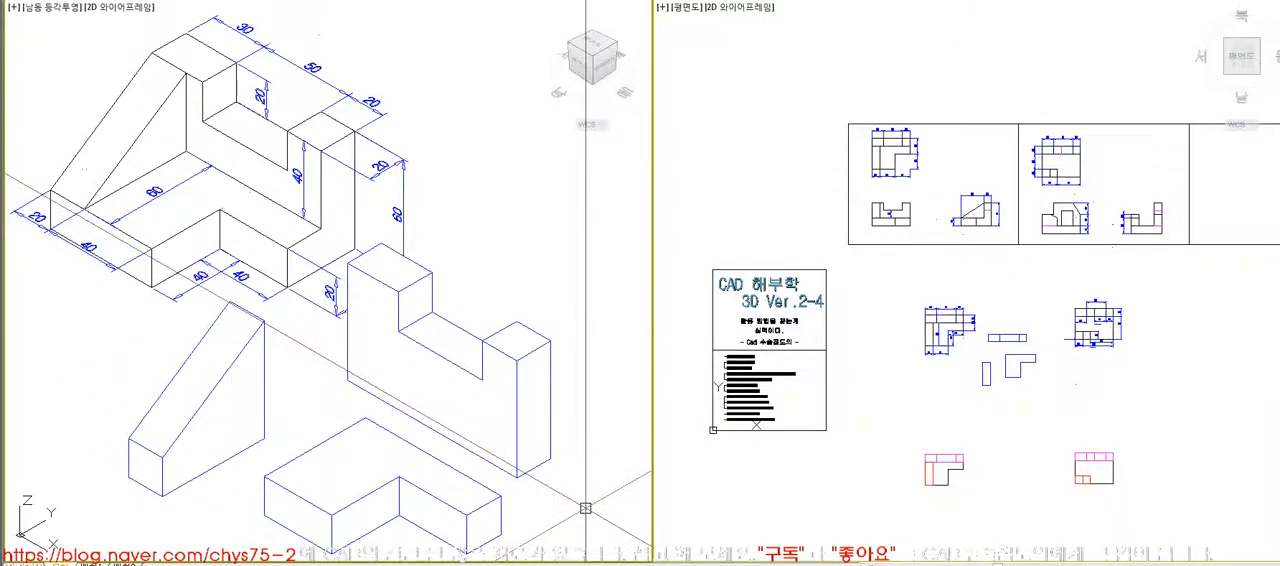
key("ctrl+z")
key("ctrl+z")
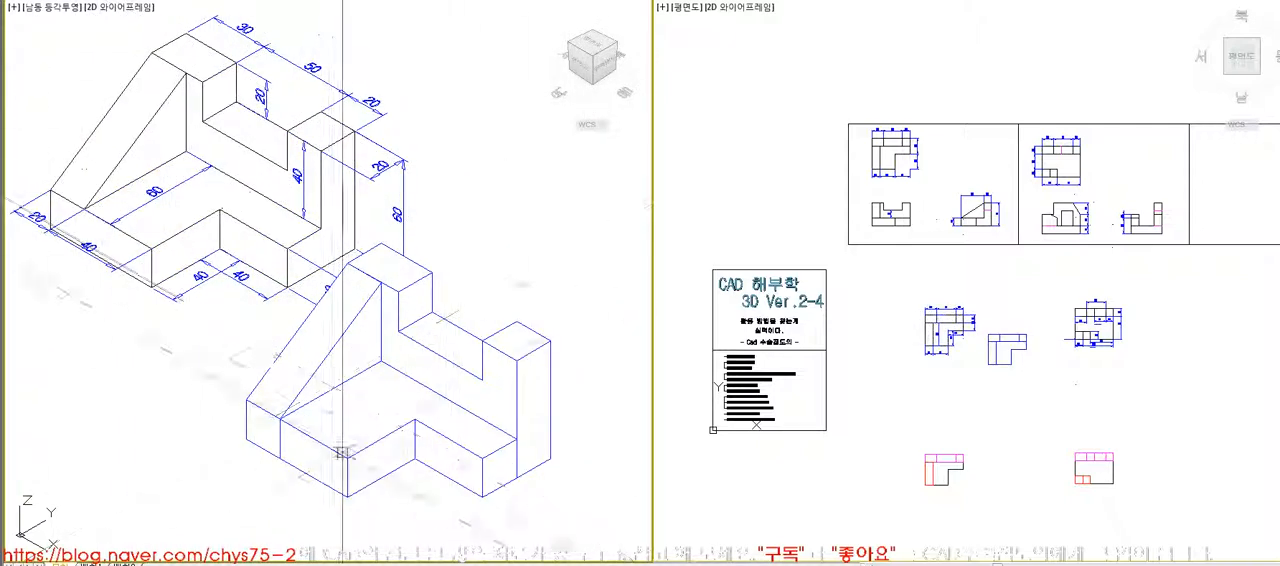
- Delete the assembled blue copy of the first model
left_click(572, 511)
left_click(250, 405)
key("Delete")
middle_click(287, 408)
middle_click(287, 408)
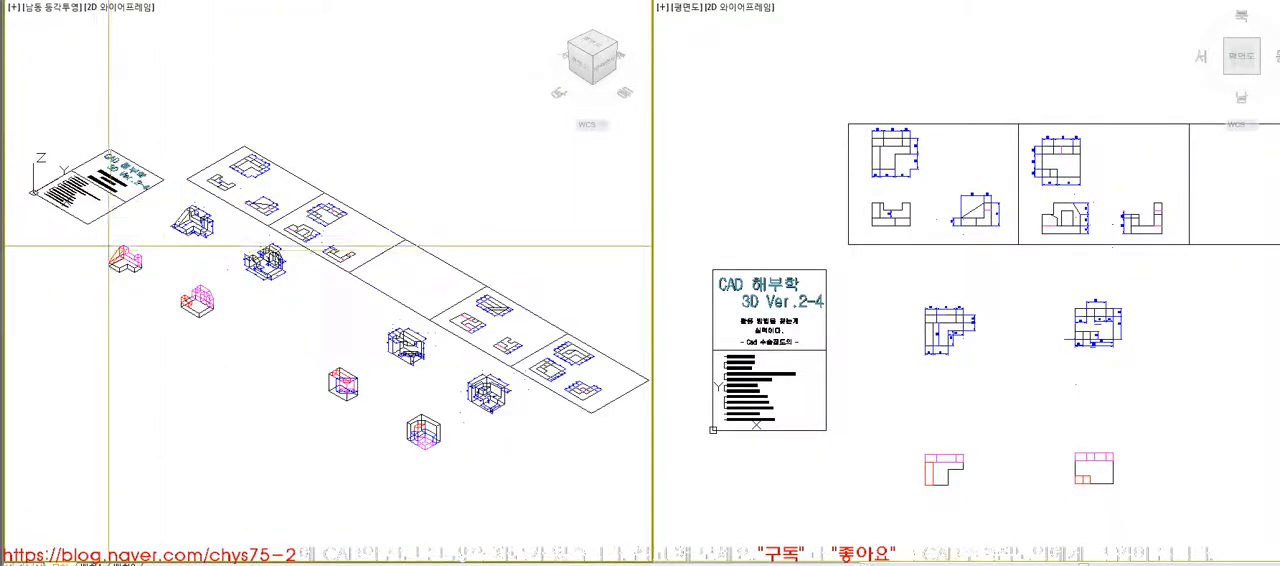
- Bring the second dimensioned model into close view and display it with hidden lines removed
scroll(115, 262, "up", 7)
middle_click(237, 296)
middle_click(237, 296)
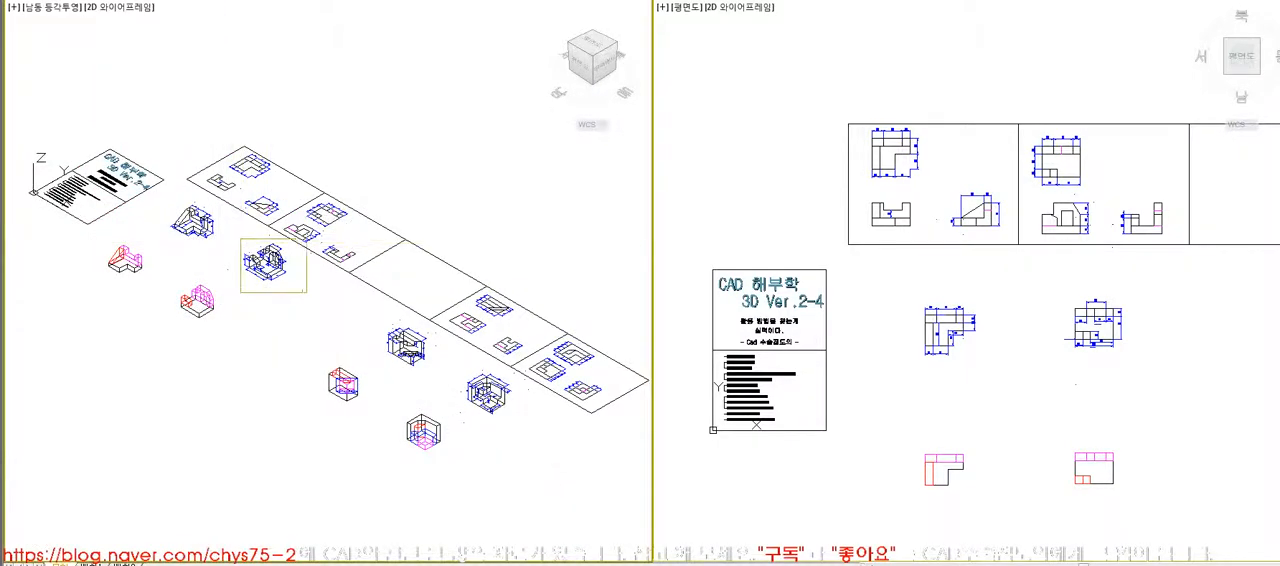
left_click(306, 292)
middle_click_drag(414, 406, 414, 354)
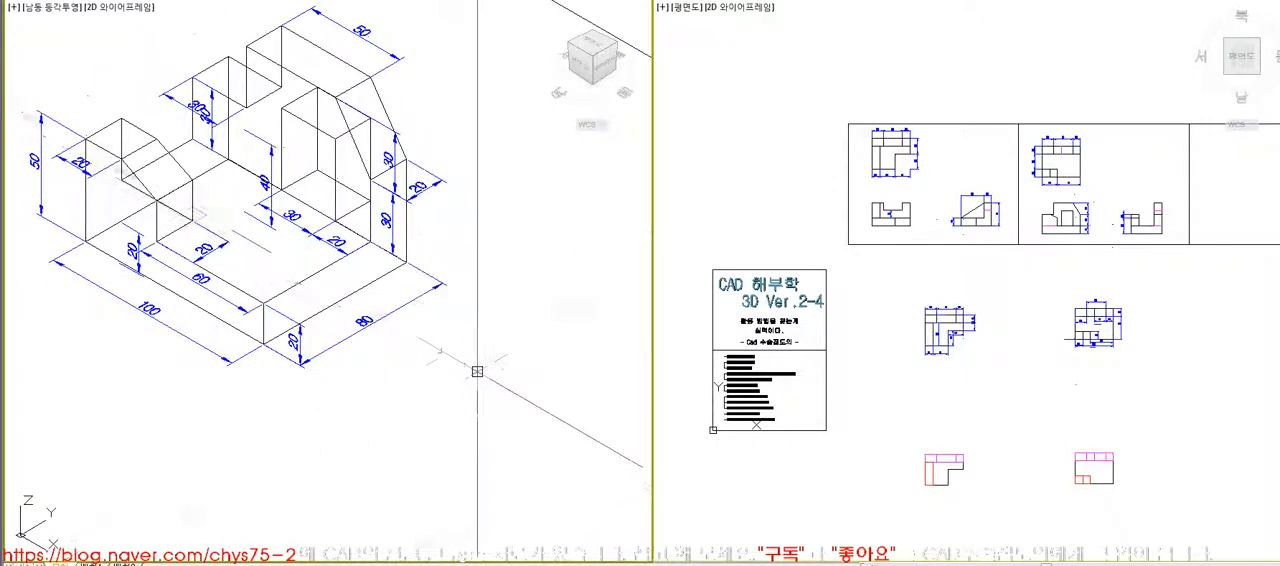
scroll(543, 360, "up", 1)
scroll(543, 362, "down", 4)
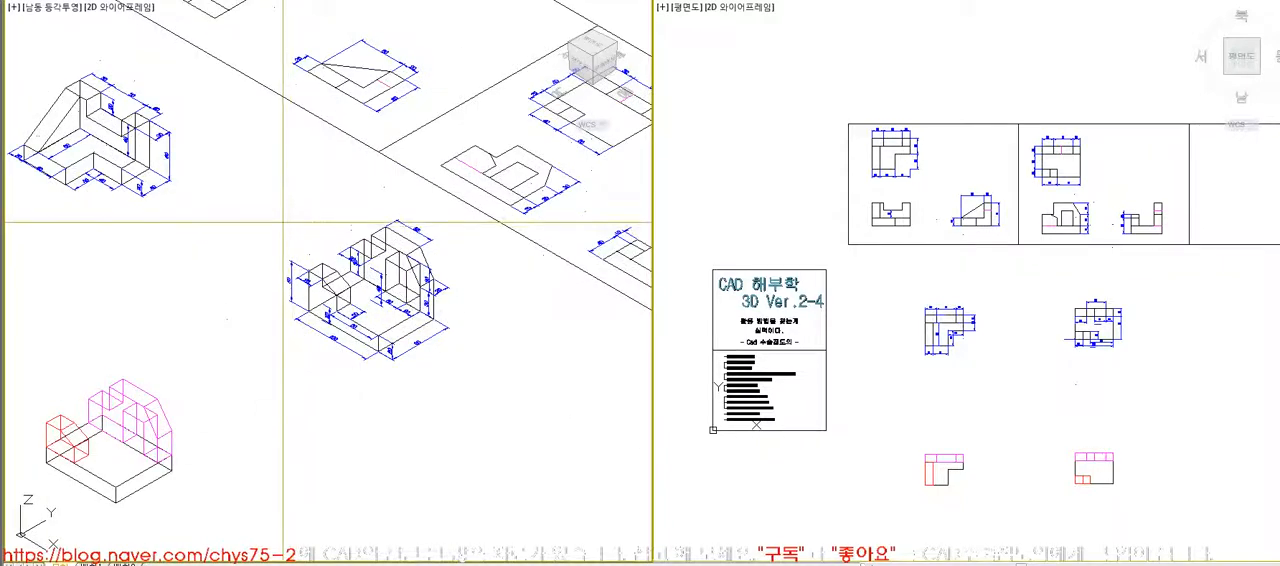
left_click(577, 438)
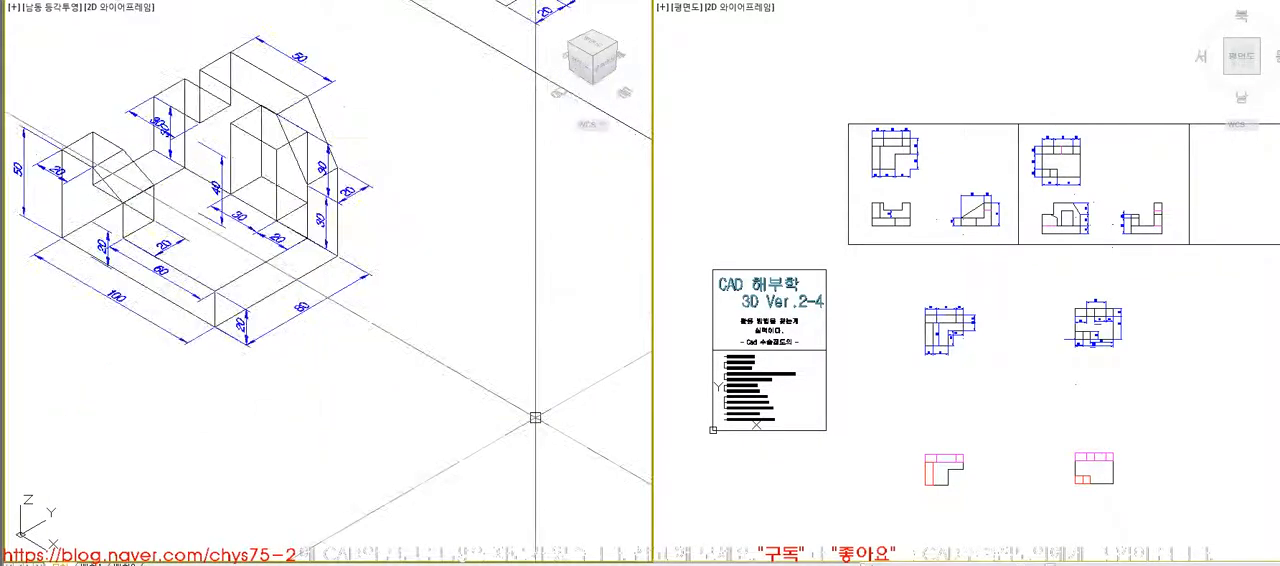
type("hi")
key("Return")
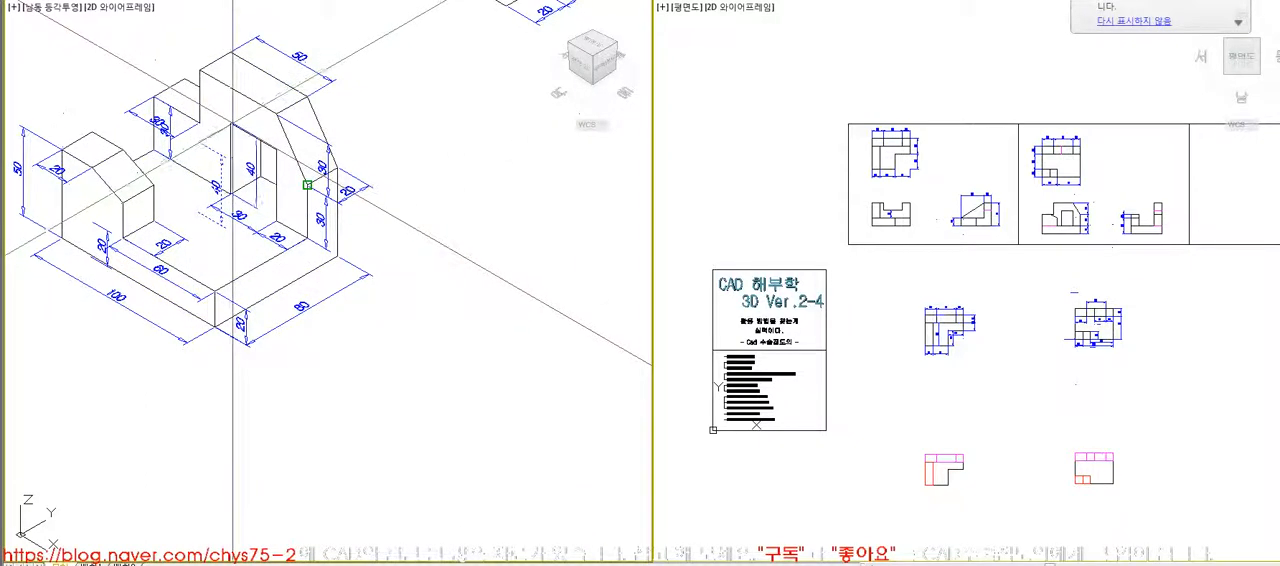
- Move the 40 height dimension to the edge of the doorway opening and redisplay the model with hidden lines removed
left_click(307, 185)
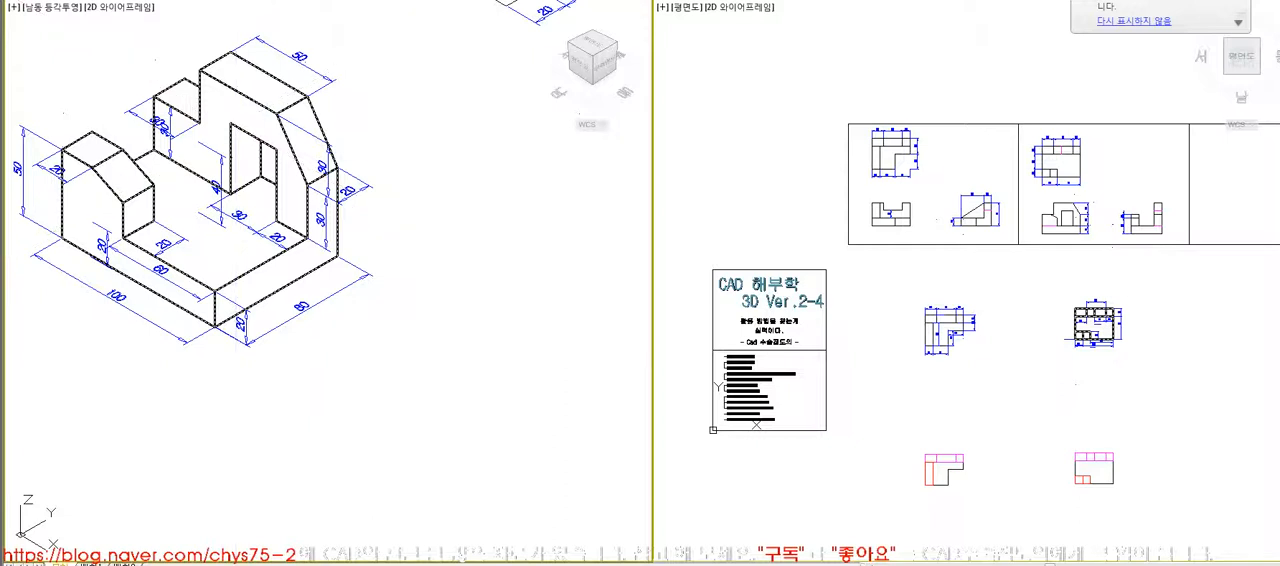
left_click(231, 123)
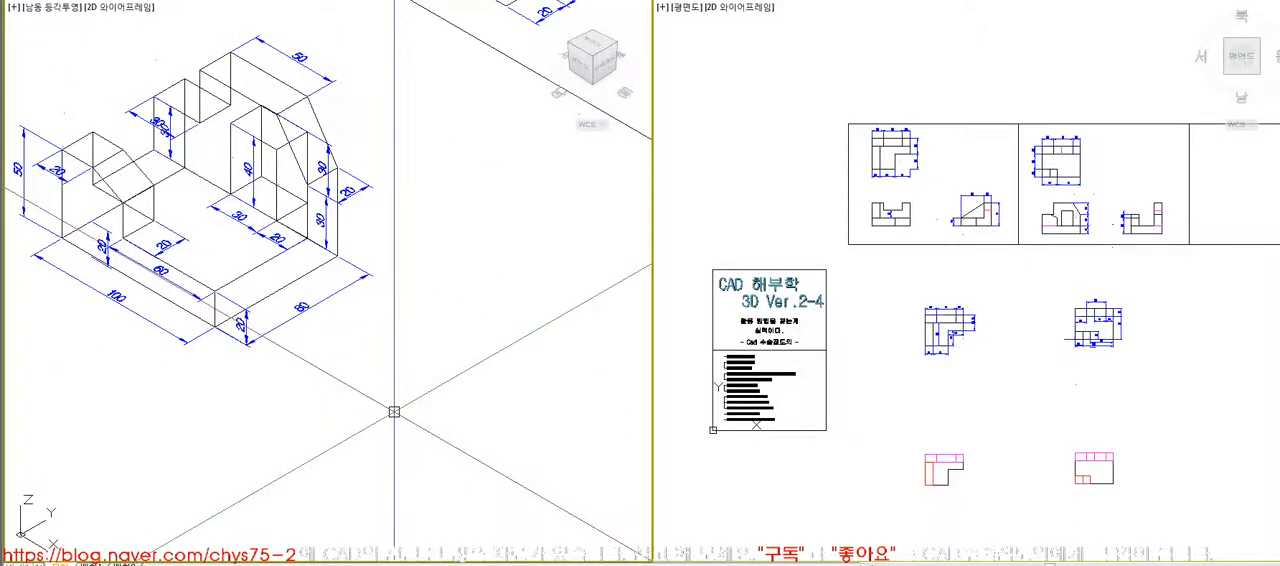
type("hi")
key("Return")
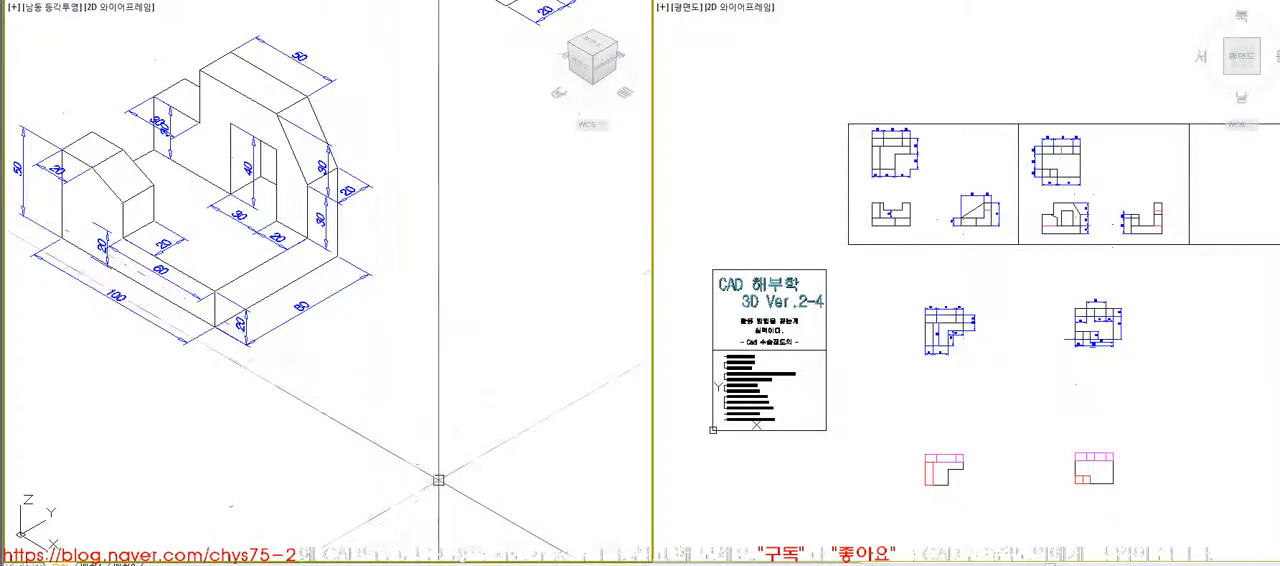
- Examine the second model's dimensioned plan and its coloured breakdown into a base, a small front block and a rear block
left_click(1122, 392)
left_click(1152, 362)
scroll(884, 251, "down", 5)
middle_click_drag(1064, 306, 998, 302)
left_click(554, 349)
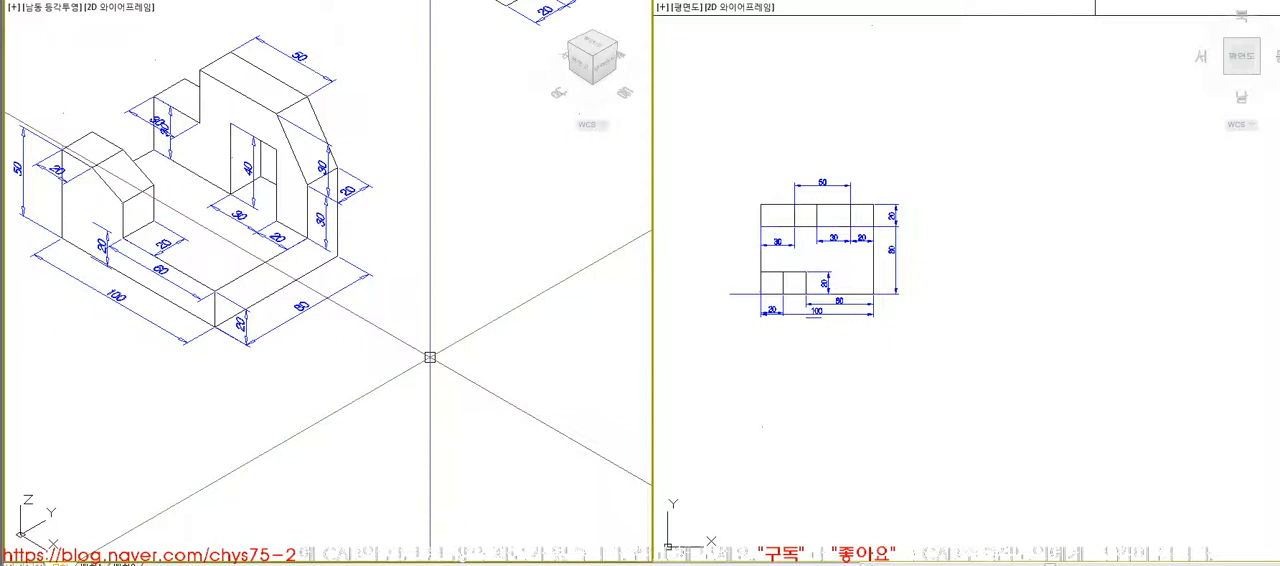
type("z")
key("Return")
type("a")
key("Return")
type("z")
key("Return")
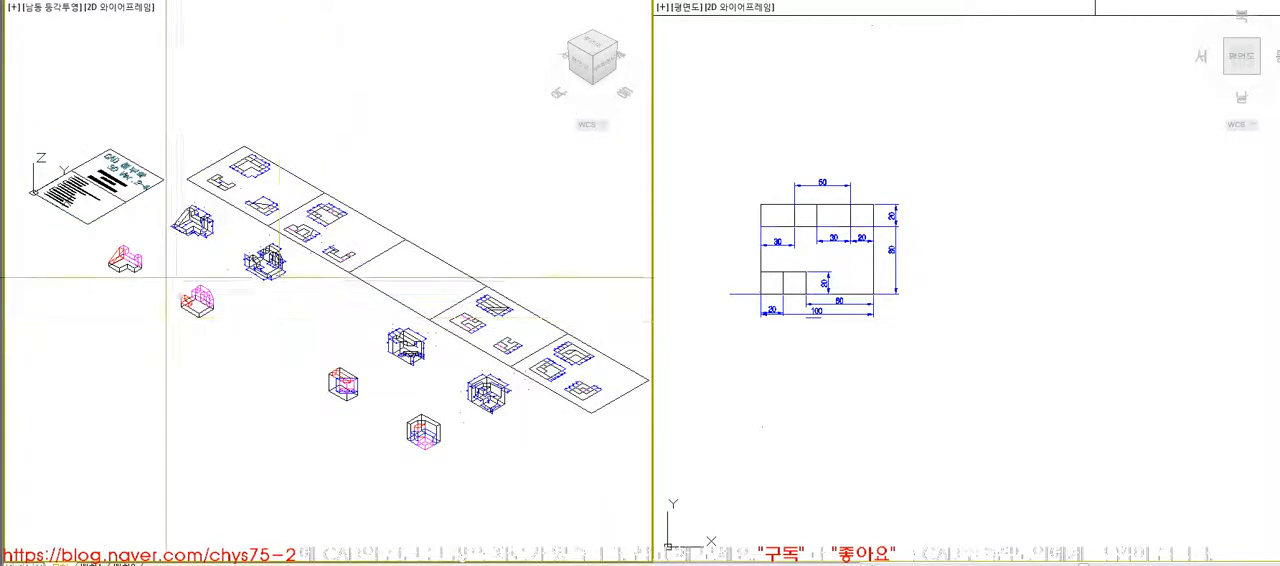
left_click(227, 327)
middle_click_drag(291, 354, 263, 326)
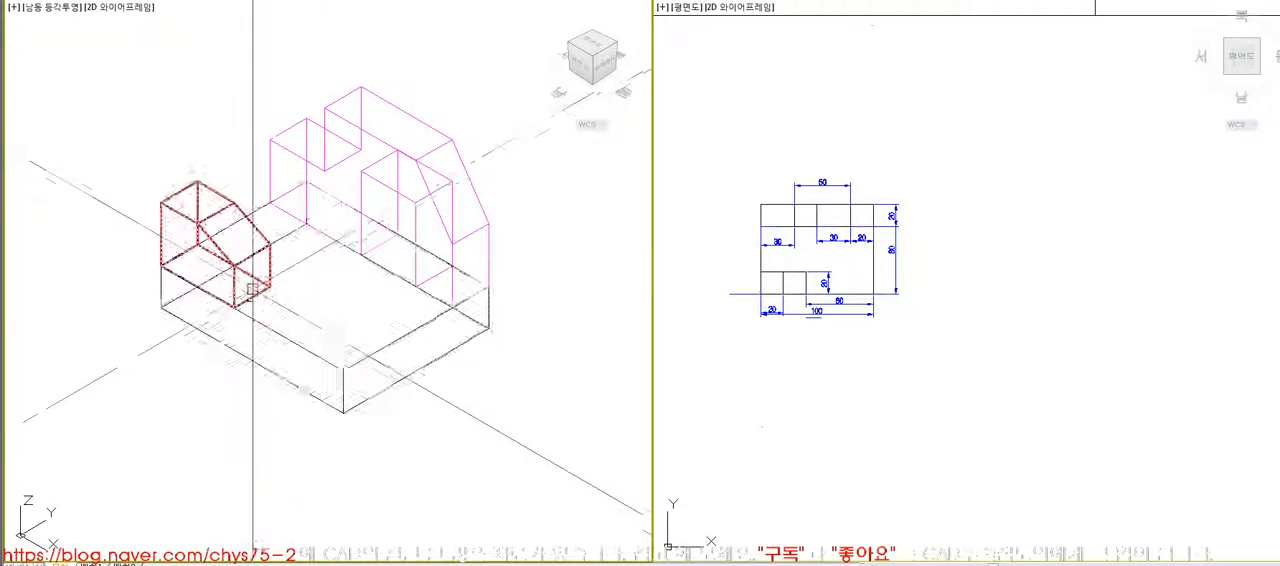
scroll(257, 292, "down", 2)
- Rotate the magenta rear block -90° in 3D about the base's upper corner so that it lies flat
left_click(313, 242)
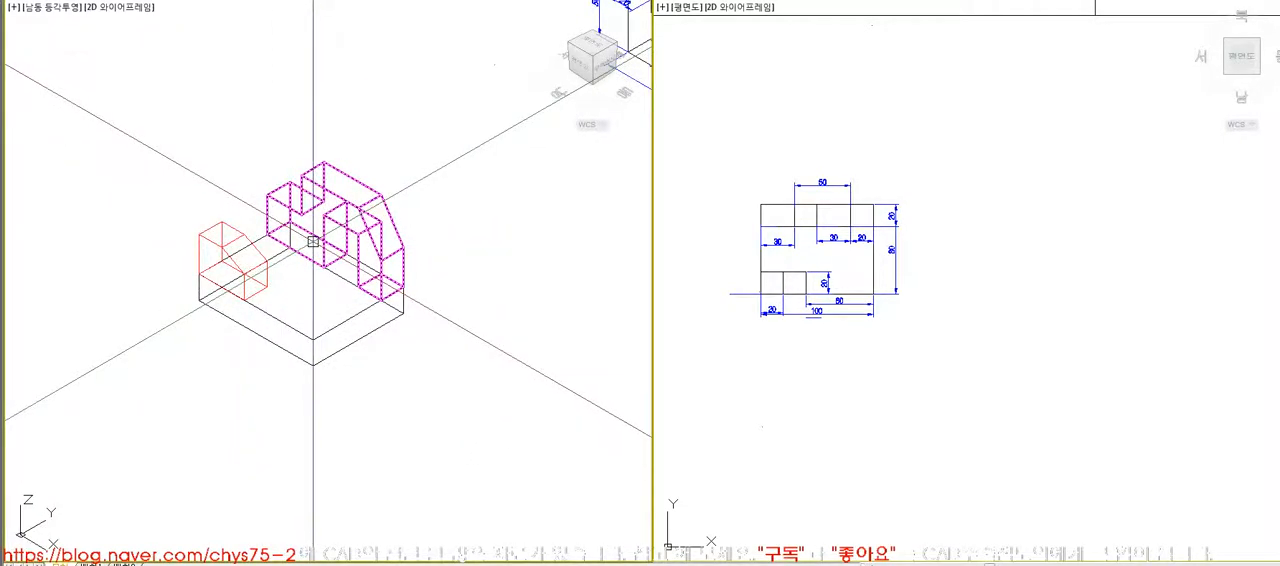
type("3r")
key("Return")
left_click(406, 269)
key("Return")
left_click(403, 287)
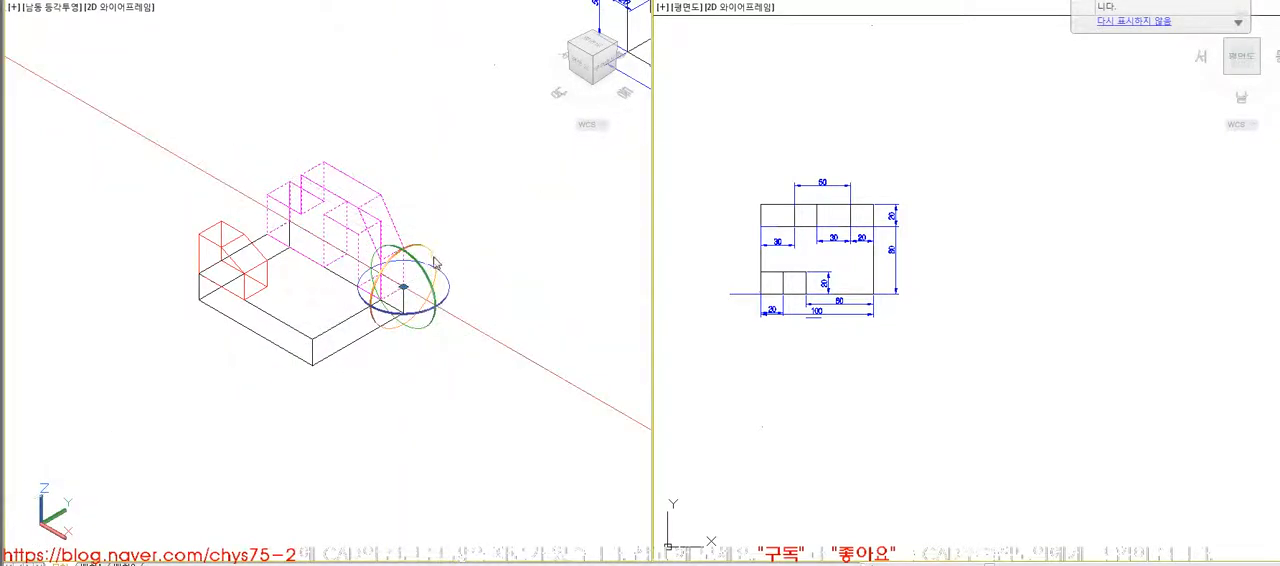
type("-90")
key("Return")
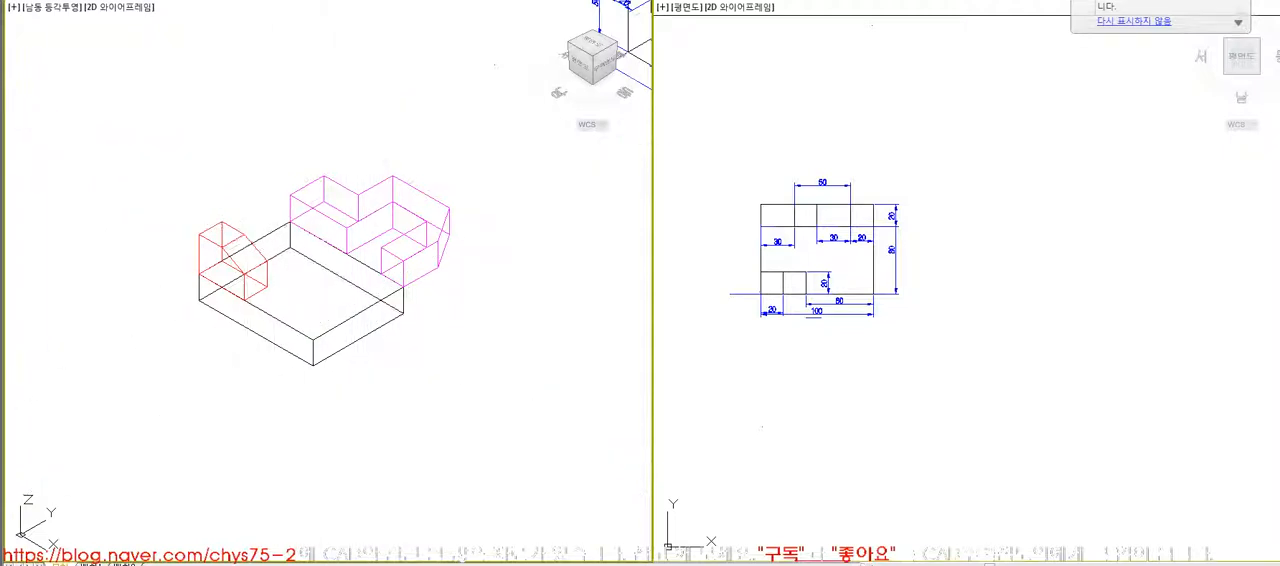
- Rotate the small red block -90° in 3D about the base's upper front corner to lay it flat
key("Return")
left_click(198, 236)
scroll(200, 258, "up", 4)
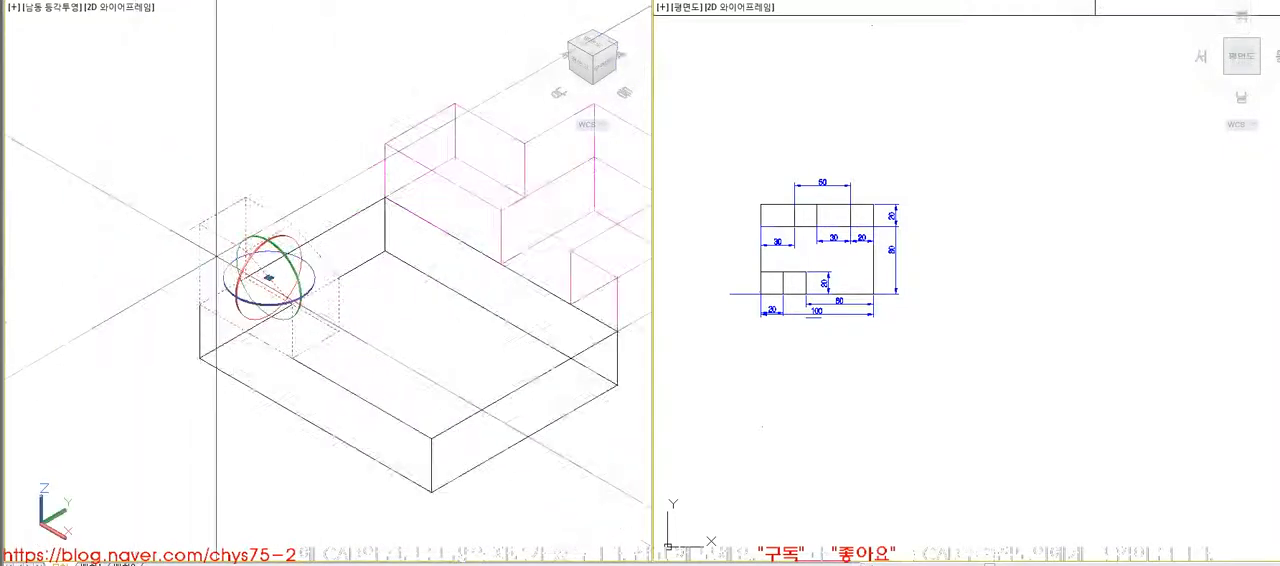
left_click(199, 304)
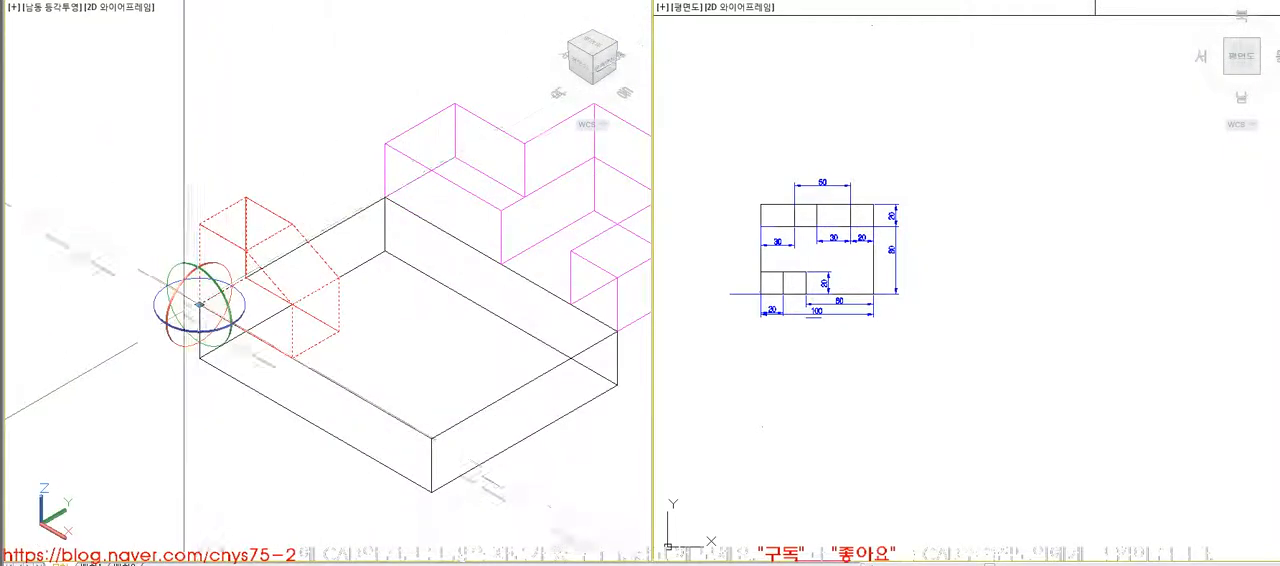
left_click(168, 327)
type("-90")
key("Return")
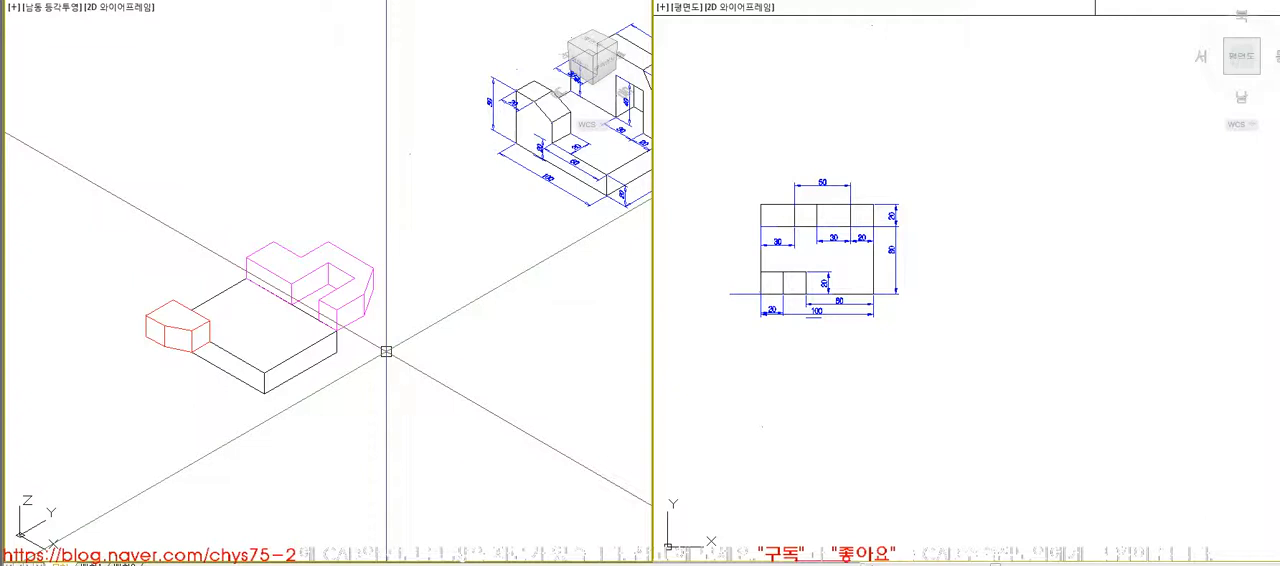
- Undo the rotations of the coloured blocks and set the isometric view to the Hidden visual style
left_click(290, 278)
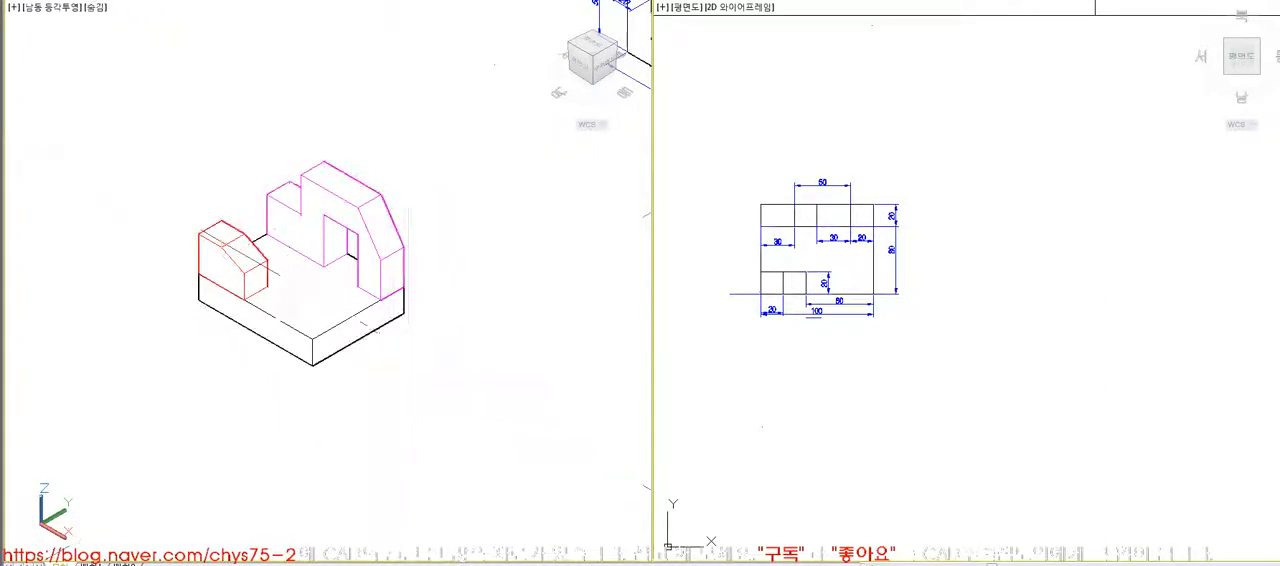
left_click(171, 137)
left_click(509, 358)
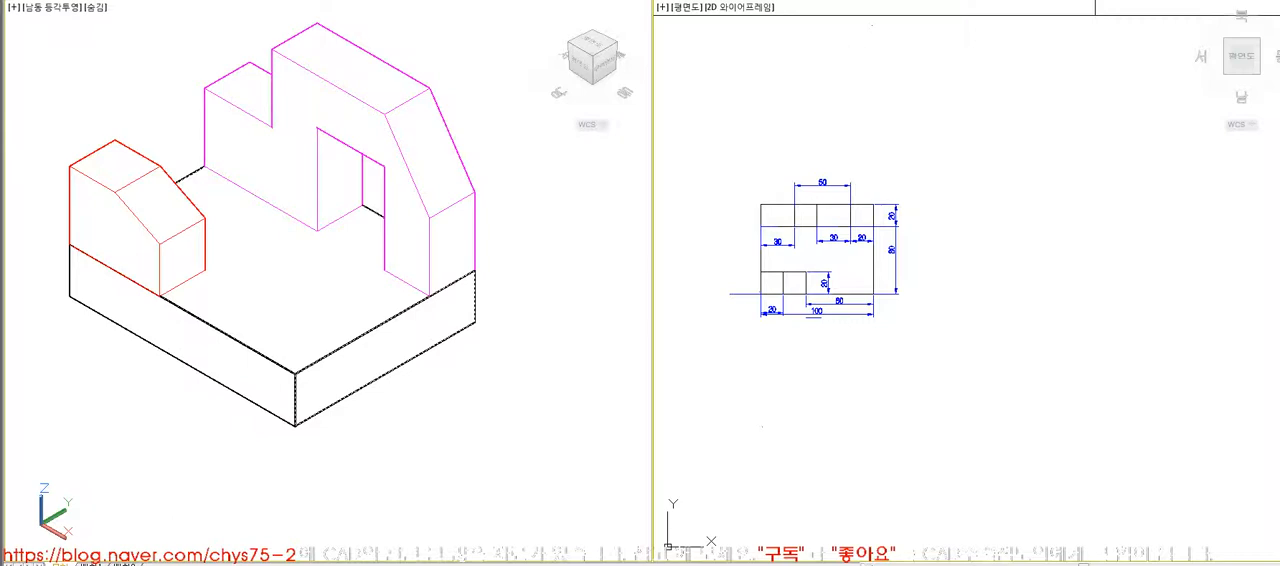
- Examine the dimensioned isometric view of the second model in the Hidden visual style
middle_click(363, 380)
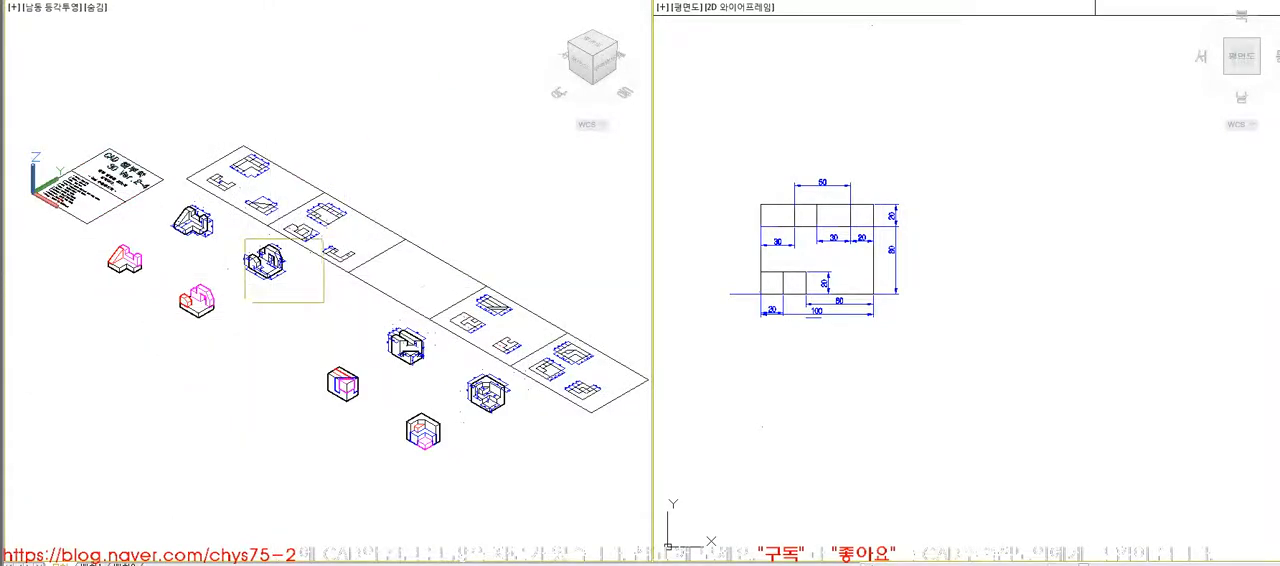
left_click(323, 302)
scroll(358, 361, "down", 2)
middle_click_drag(360, 360, 367, 324)
type("z")
key("Return")
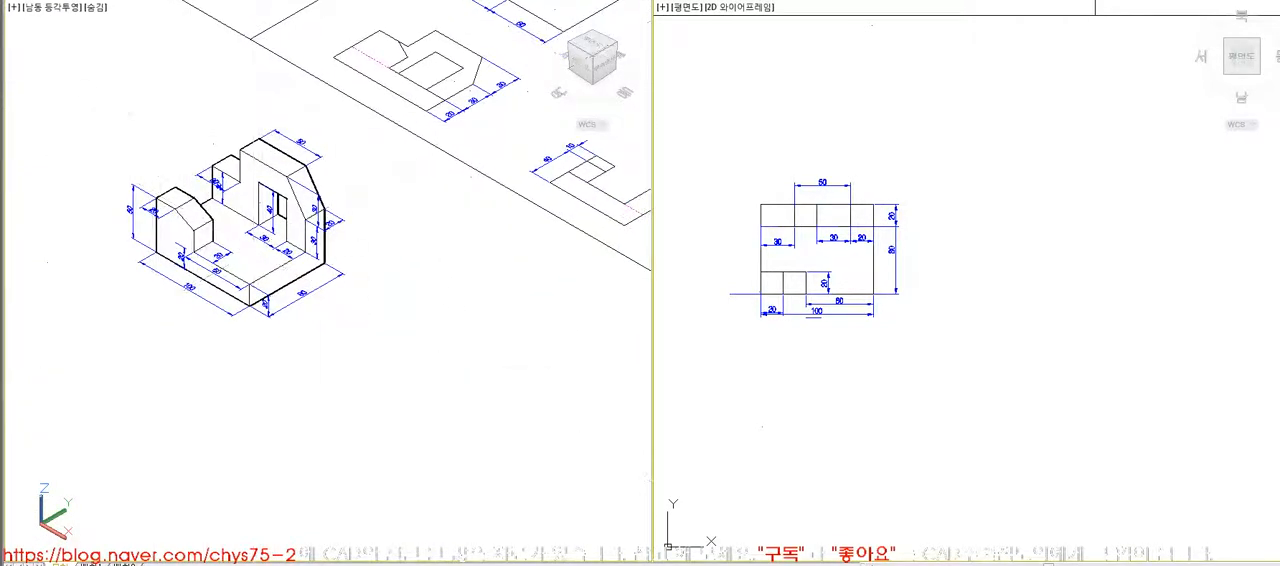
left_click(527, 451)
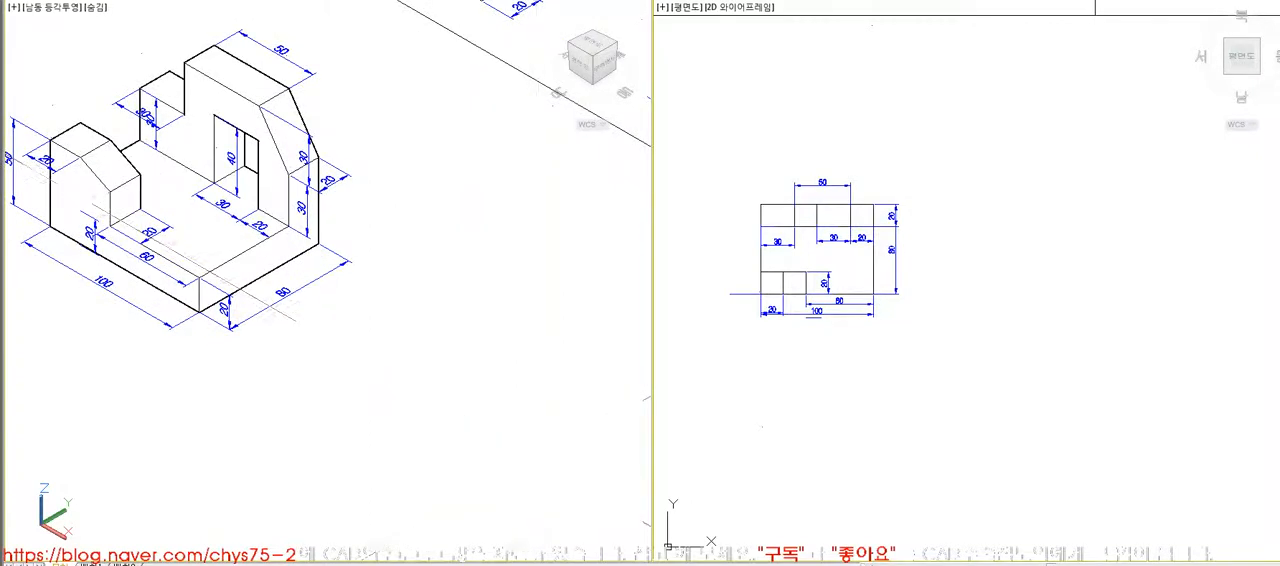
- Compare the second model's plan, front and side views with its dimensioned isometric model
middle_click(523, 451)
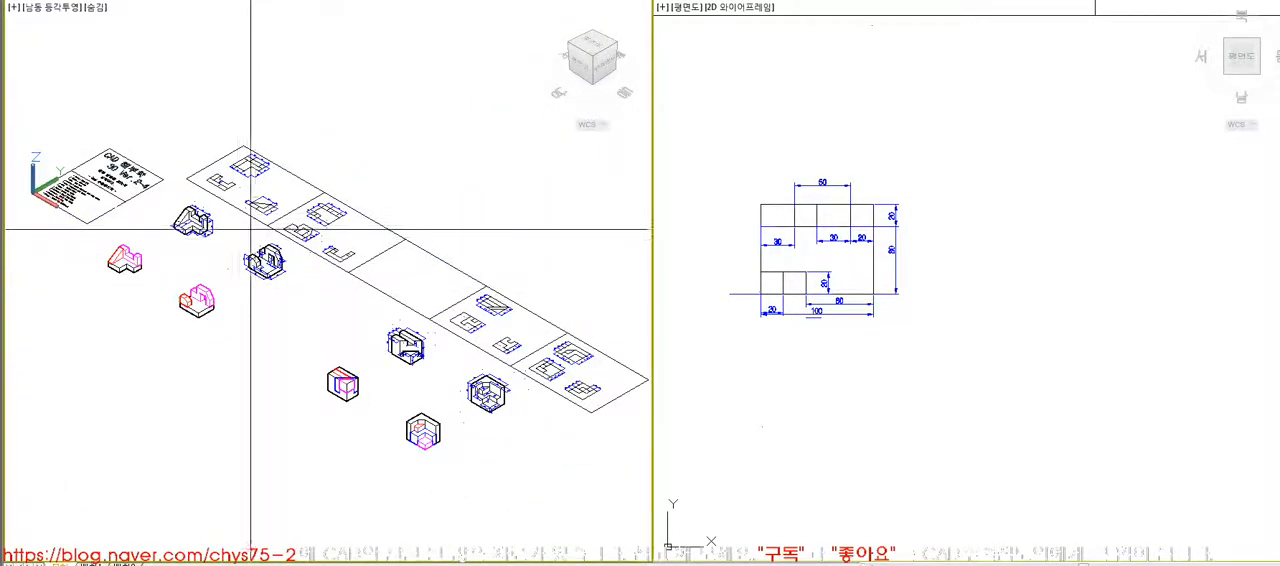
scroll(317, 260, "up", 6)
middle_click_drag(310, 327, 299, 324)
left_click(923, 306)
scroll(923, 307, "down", 6)
scroll(923, 306, "up", 9)
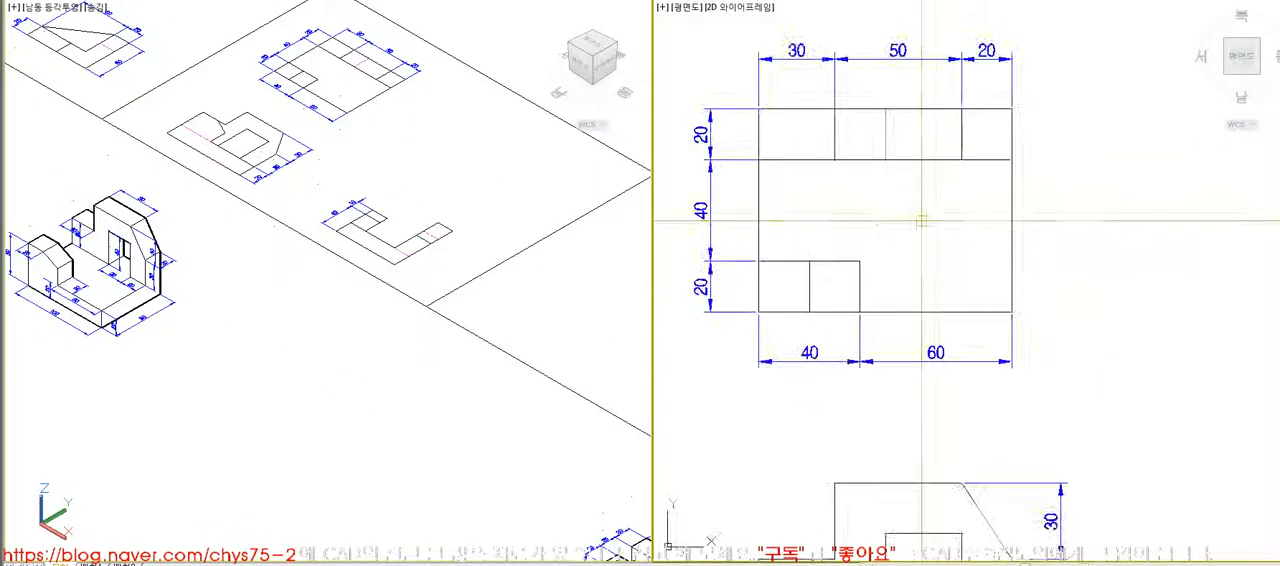
left_click(297, 374)
scroll(200, 330, "up", 4)
middle_click_drag(329, 429, 515, 453)
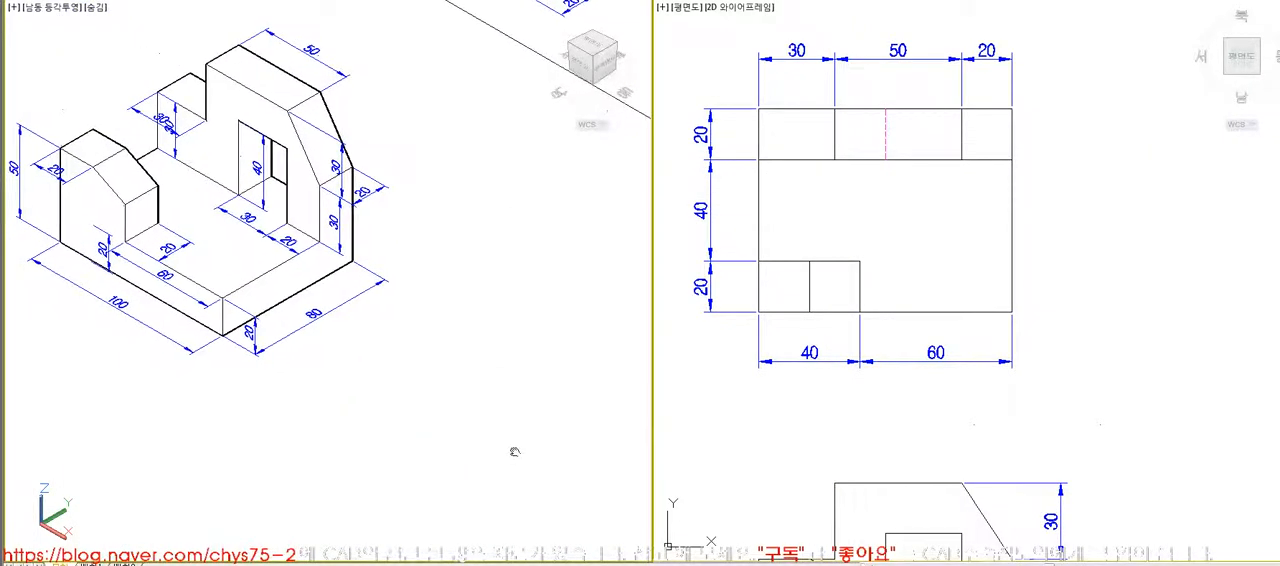
scroll(862, 290, "down", 2)
scroll(870, 292, "down", 2)
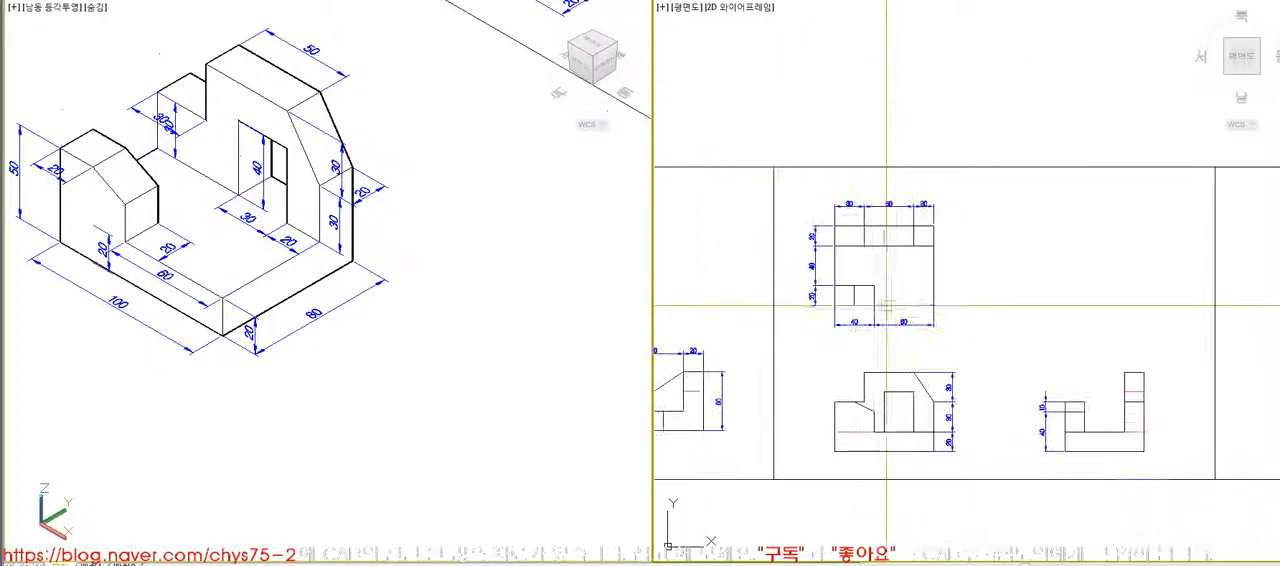
- Draw the 100 by 80 base rectangle in the empty space beside the second model's dimensioned plan
scroll(908, 354, "down", 4)
scroll(908, 354, "up", 6)
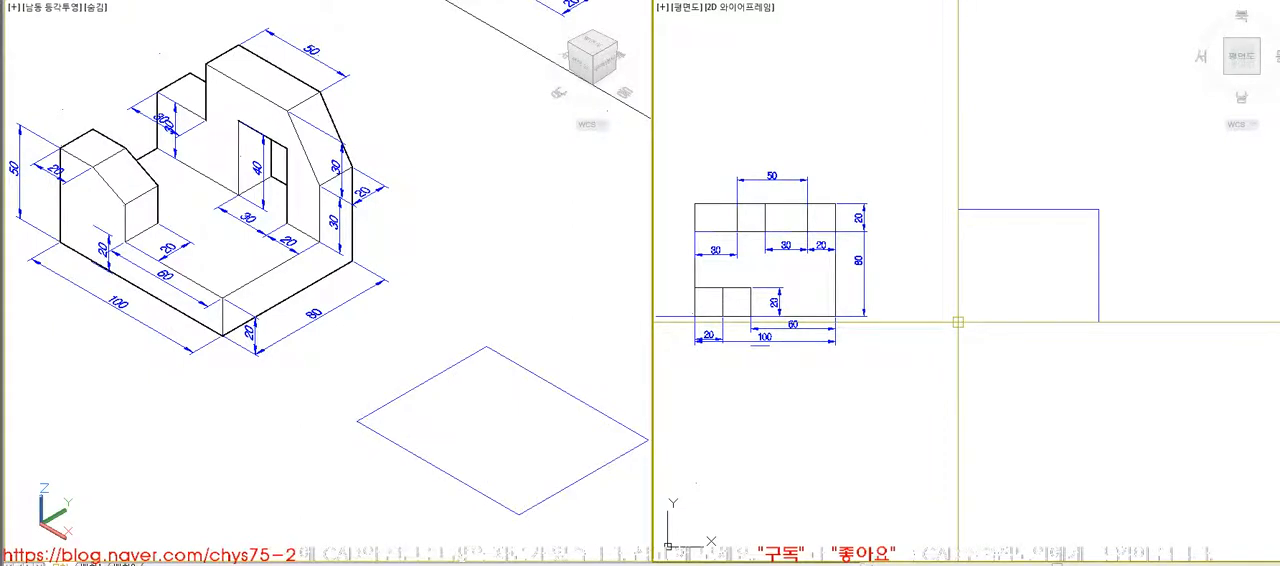
key("space")
left_click(1077, 350)
left_click(1068, 365)
- Extrude the base rectangle 20 units upward to form the base block
left_click(440, 371)
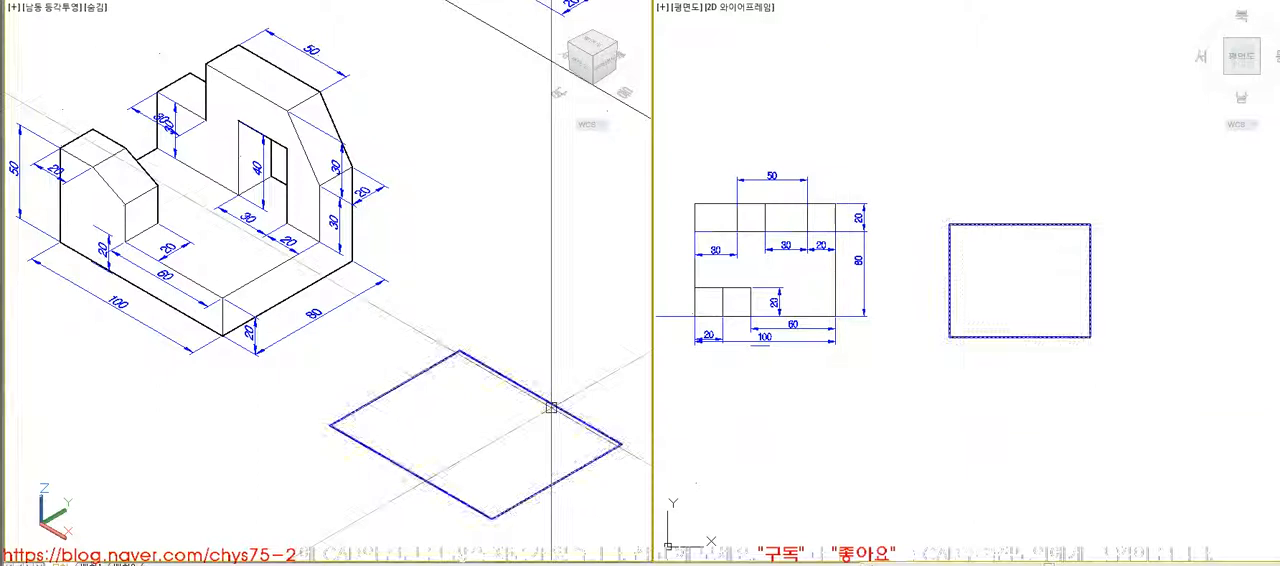
left_click(546, 486)
key("space")
left_click(552, 486)
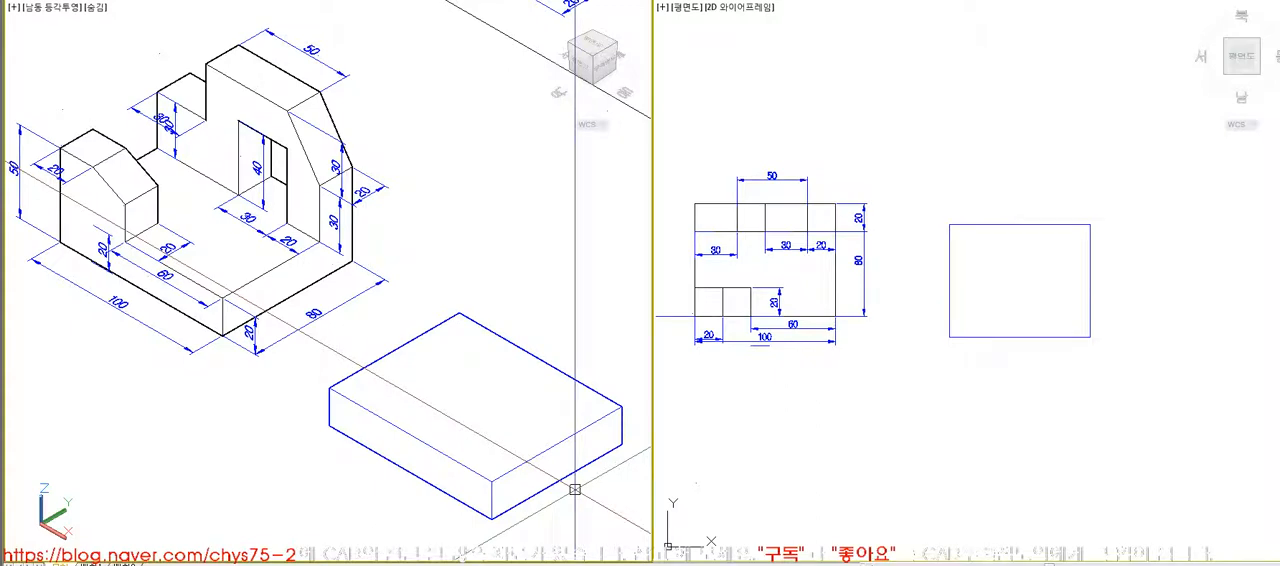
left_click(112, 220)
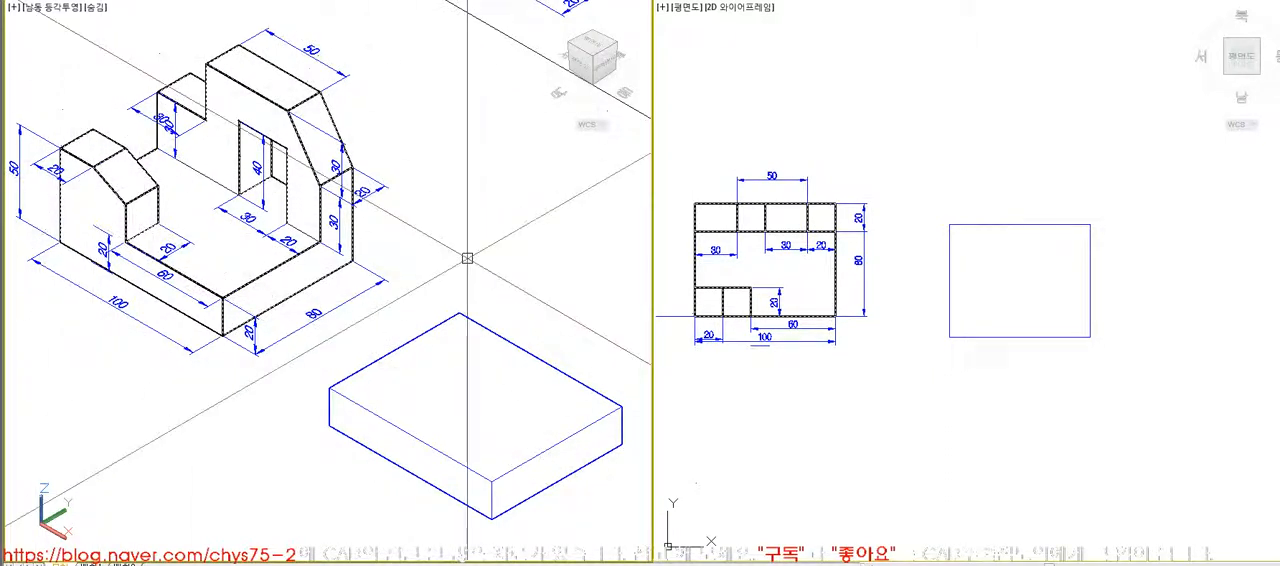
- Copy the second model's front view from the drawing sheet into the empty space below the base rectangle
left_click(929, 434)
scroll(920, 434, "down", 3)
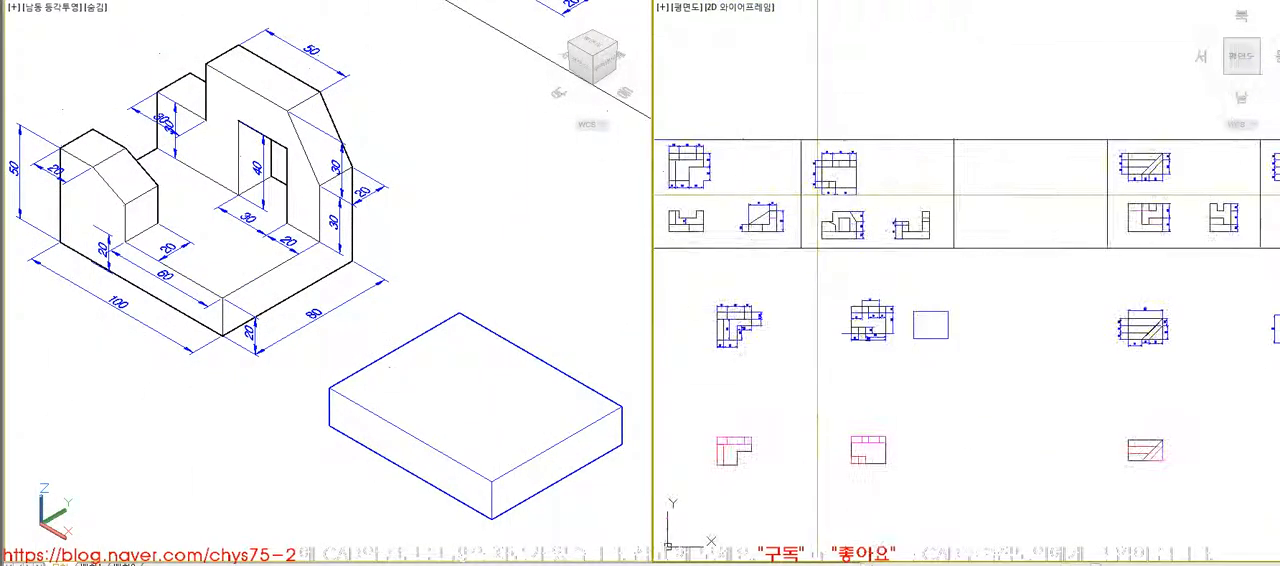
scroll(822, 160, "up", 10)
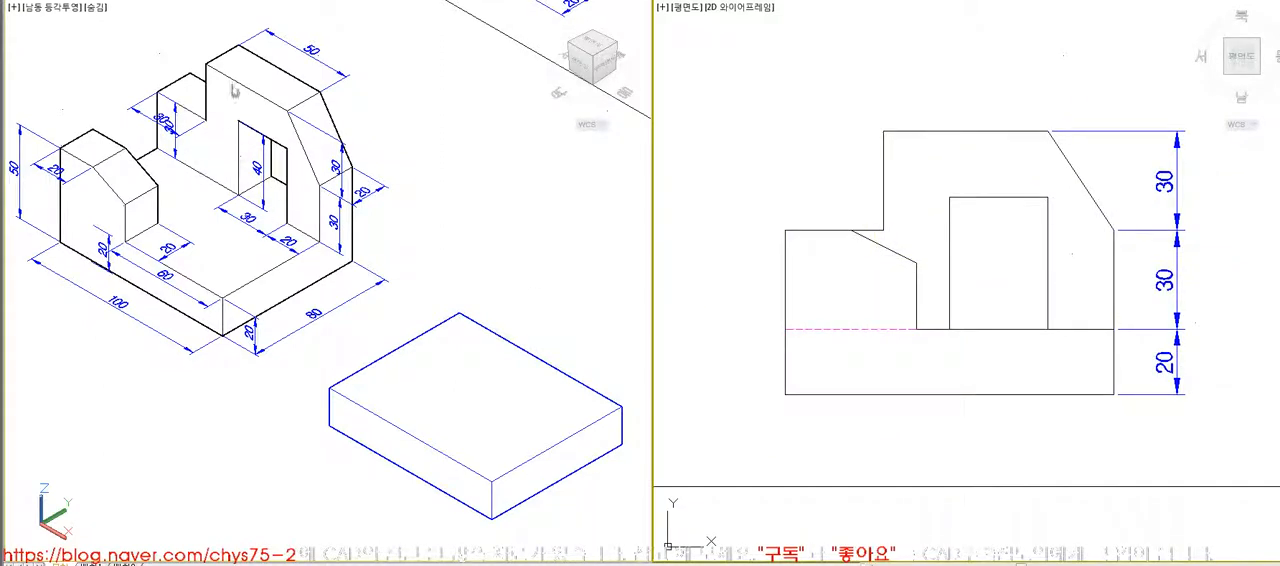
left_click(736, 94)
left_click(1168, 421)
key("space")
left_click(949, 263)
scroll(943, 200, "down", 2)
scroll(938, 183, "down", 6)
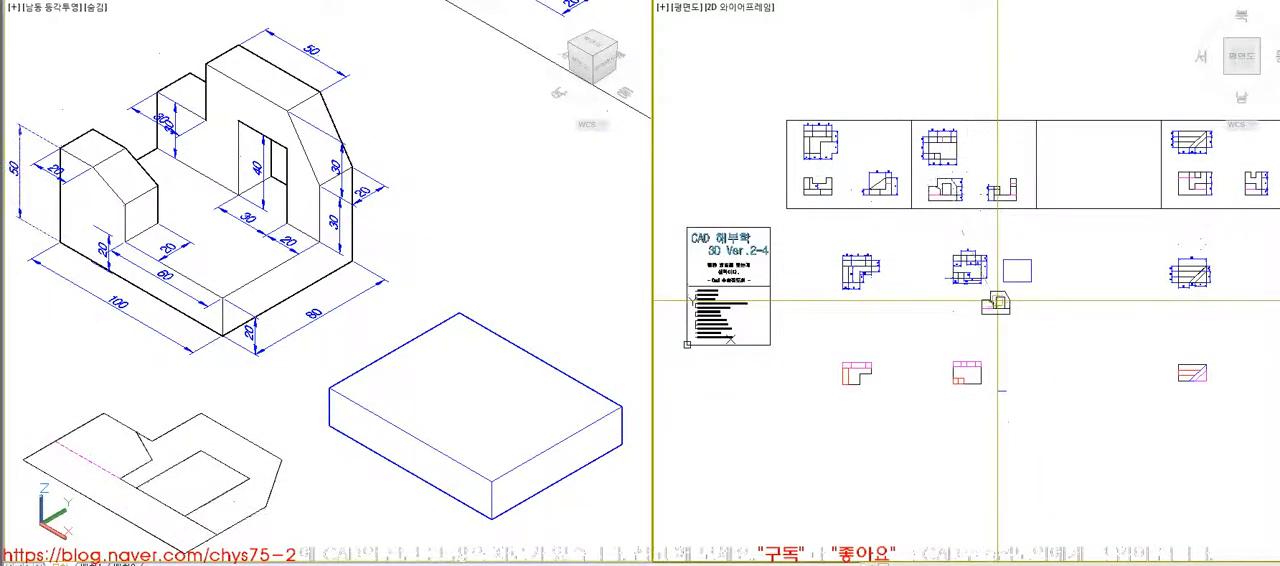
- Create a boundary from the small sloped block in the copied front view and extrude that profile 20 units
scroll(997, 300, "up", 6)
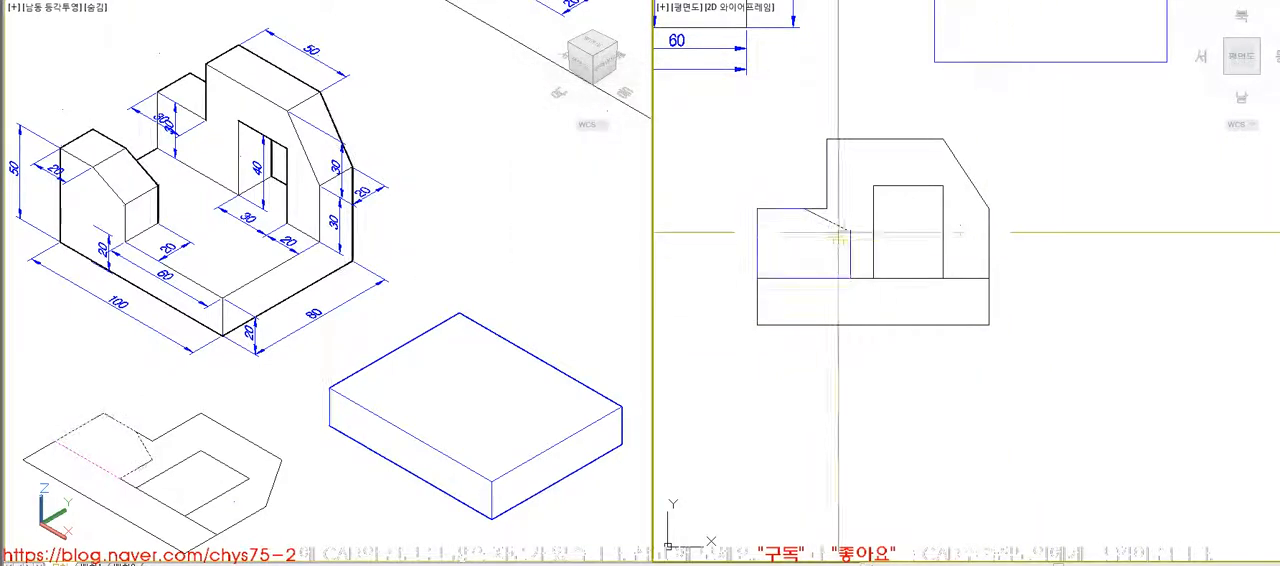
scroll(825, 243, "down", 6)
scroll(849, 223, "up", 3)
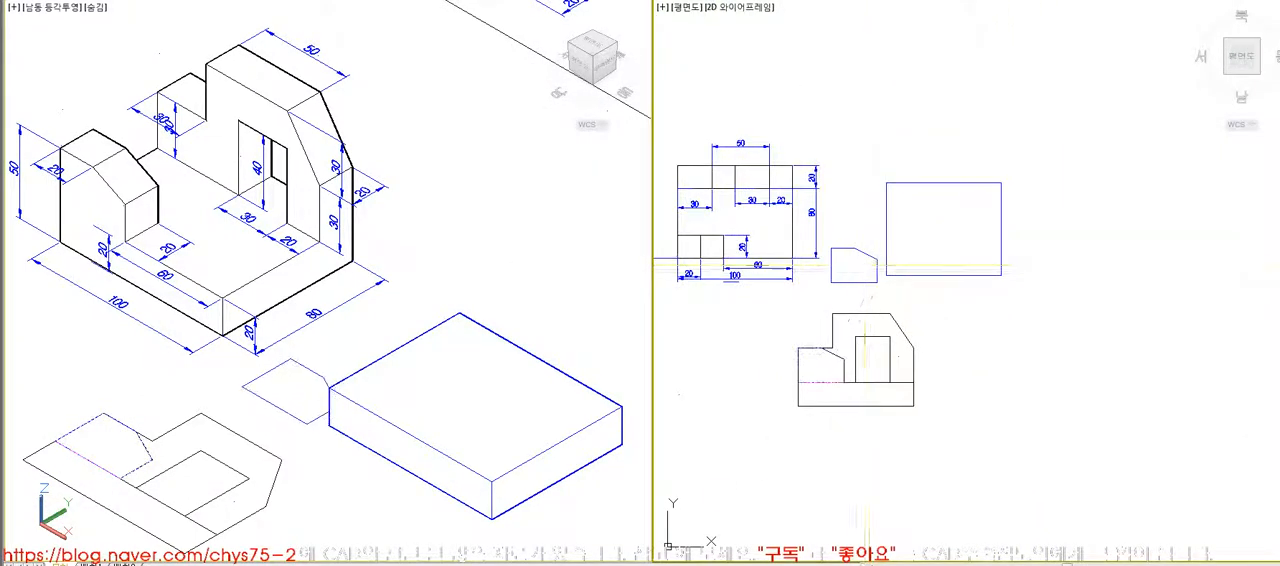
left_click(280, 296)
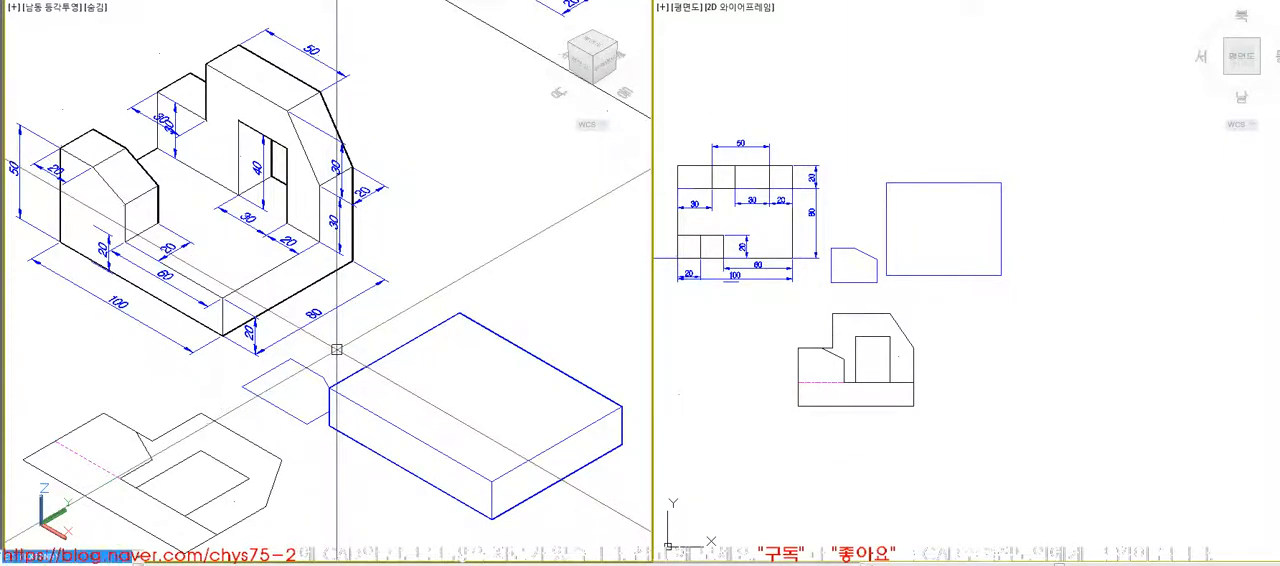
key("space")
left_click(290, 378)
key("space")
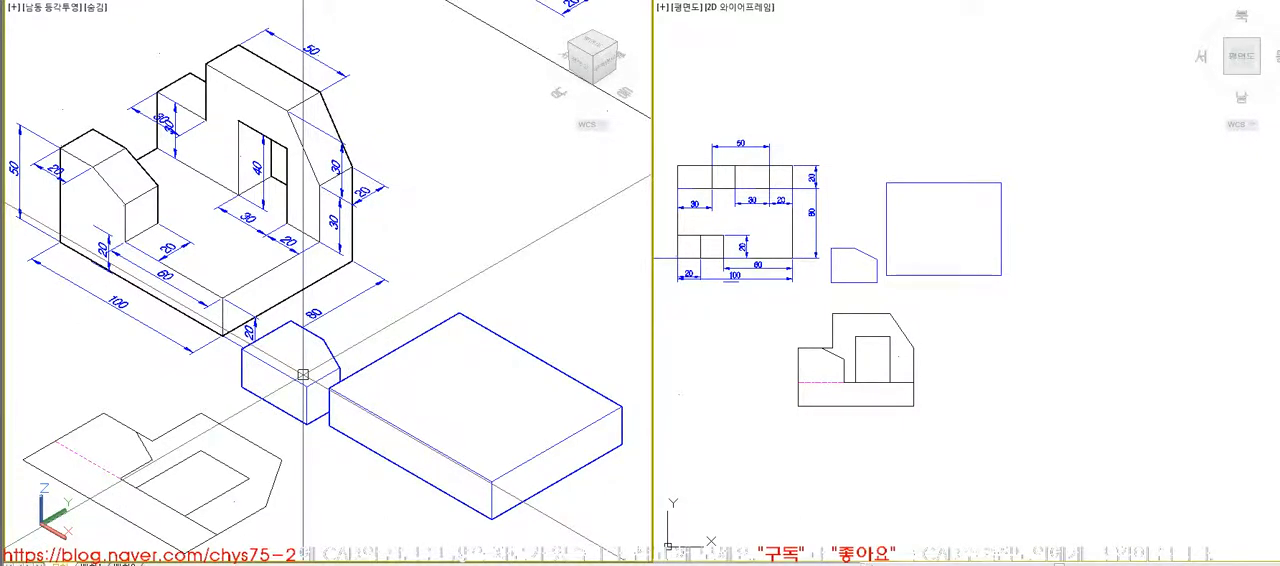
- Rotate the small sloped block 90 degrees about the X axis so it stands upright
left_click(242, 372)
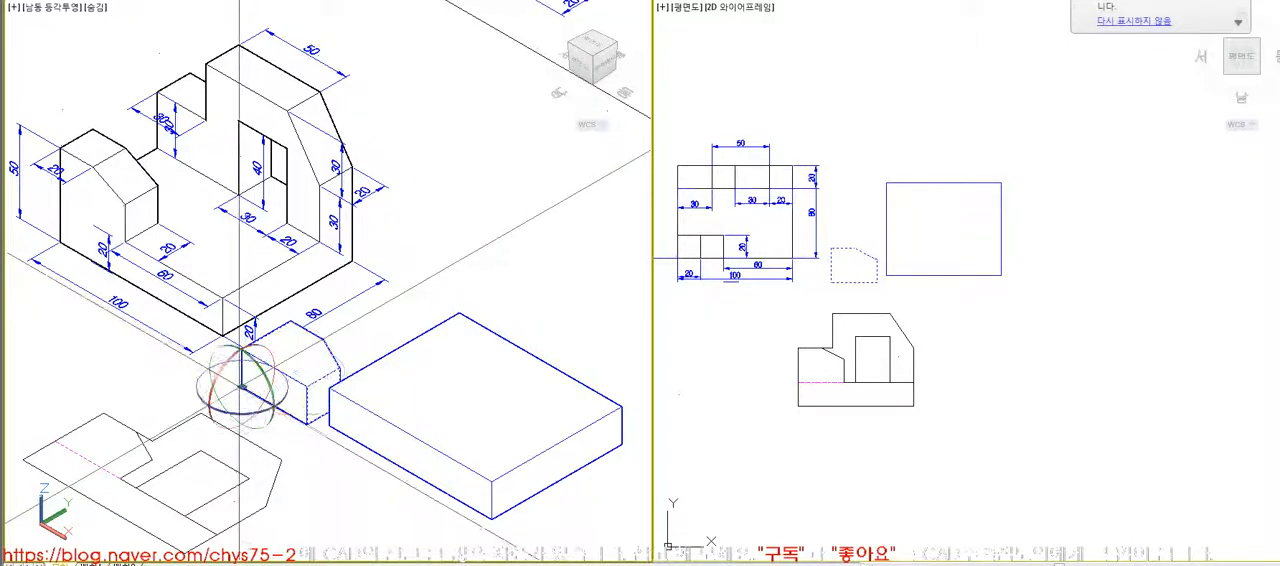
type("90")
key("Return")
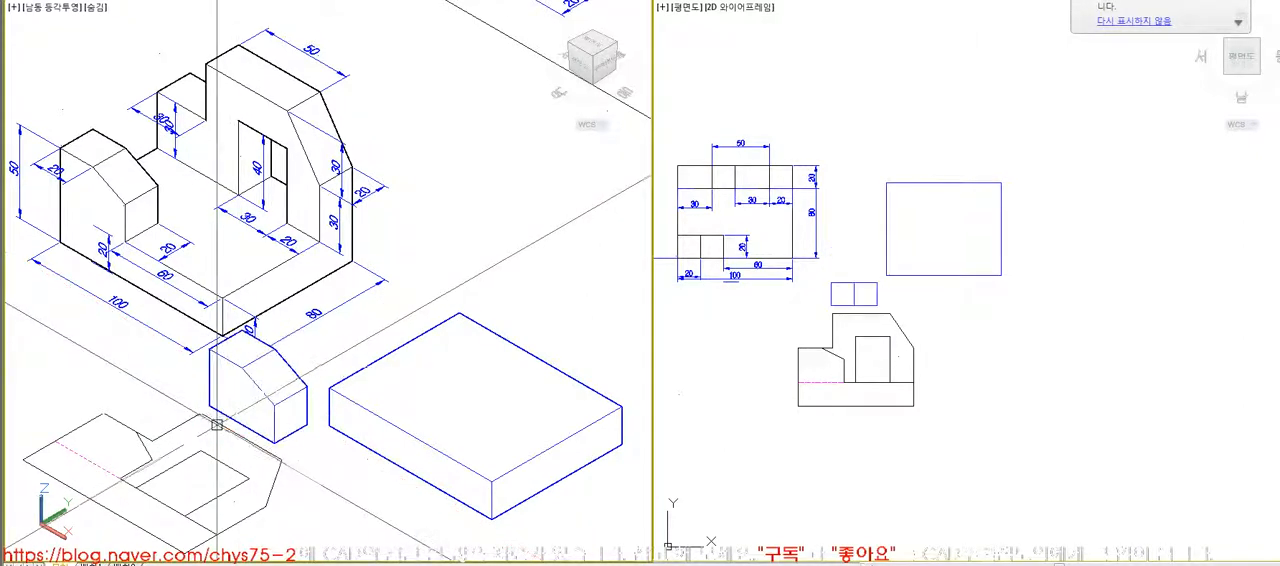
left_click(213, 398)
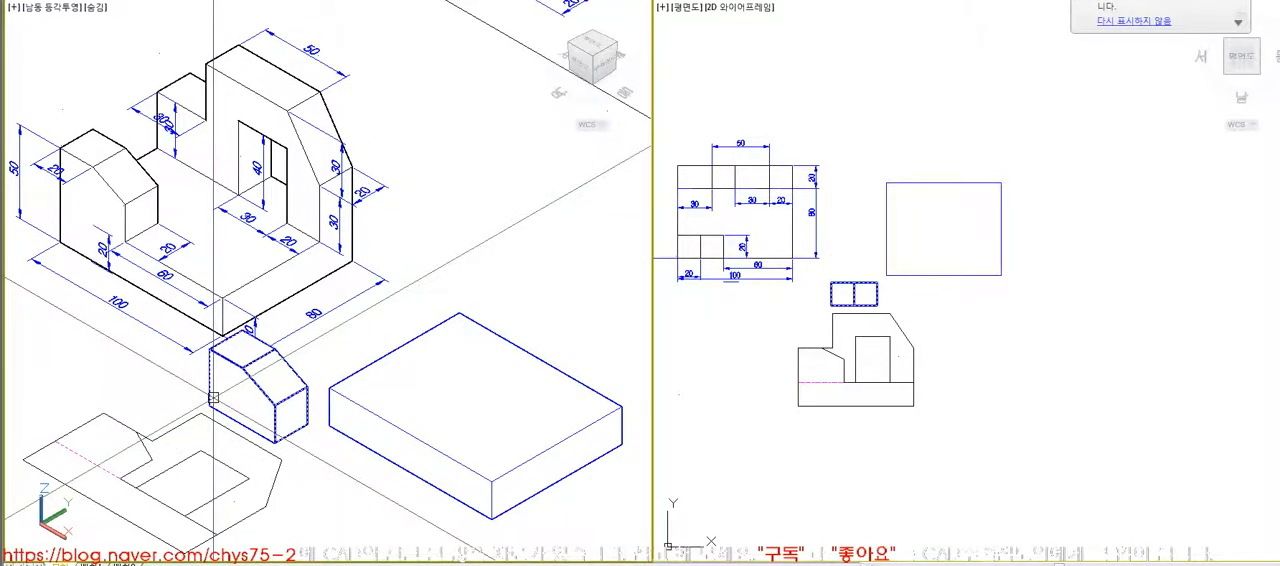
key("Escape")
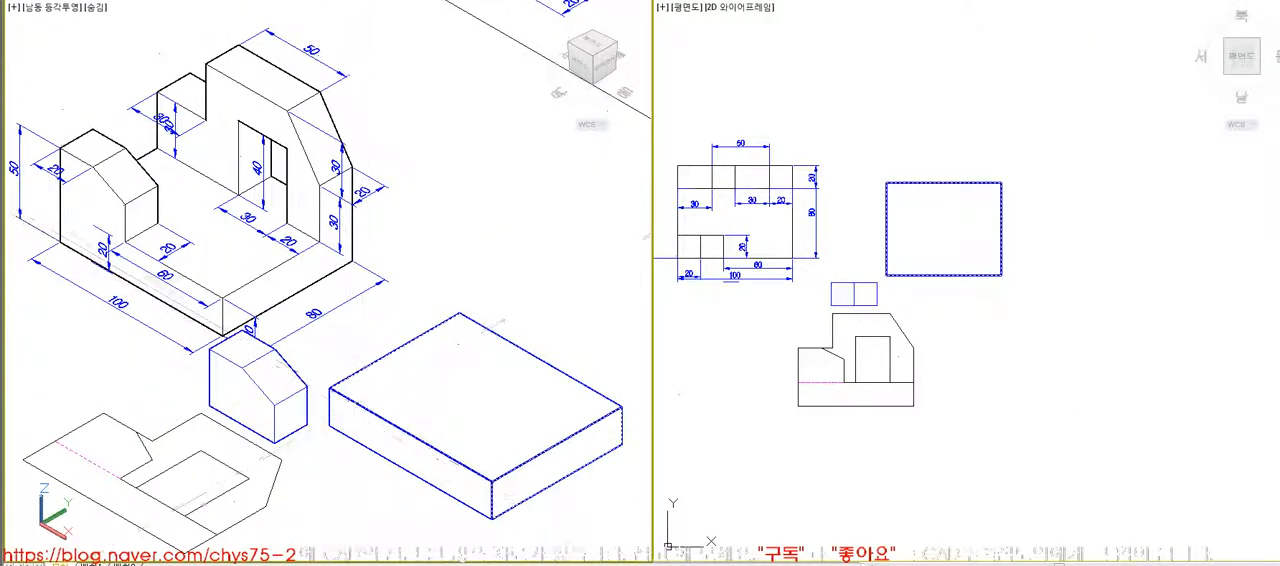
- Reset the viewports to a single one, split them into two vertical viewports, and set the first to the southeast isometric view
left_click(747, 362)
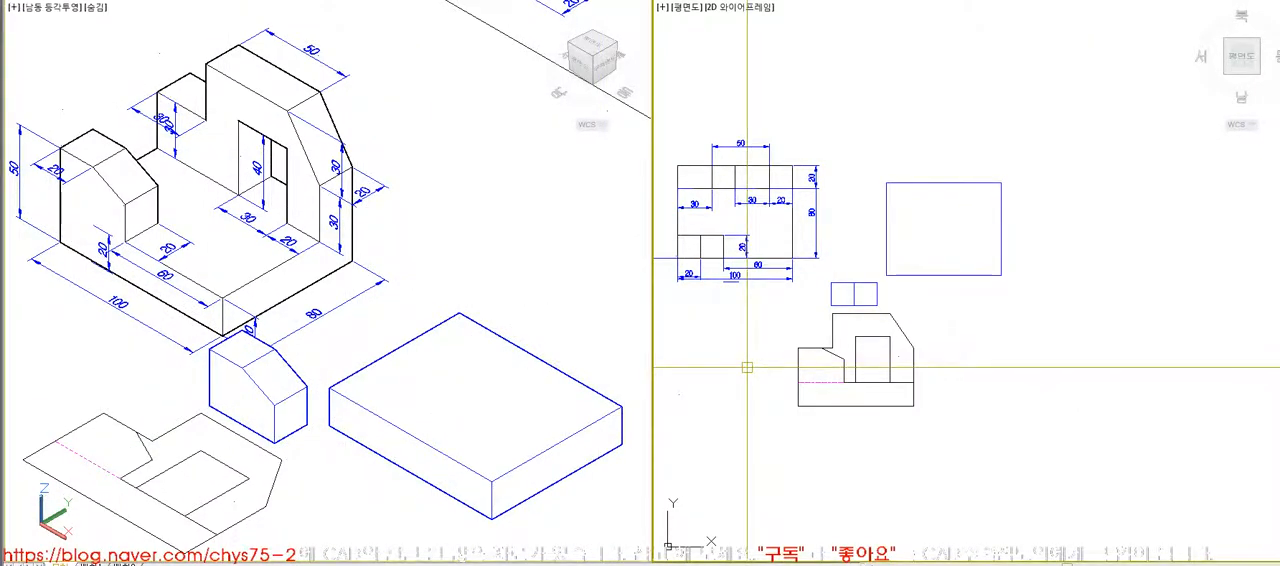
key("Return")
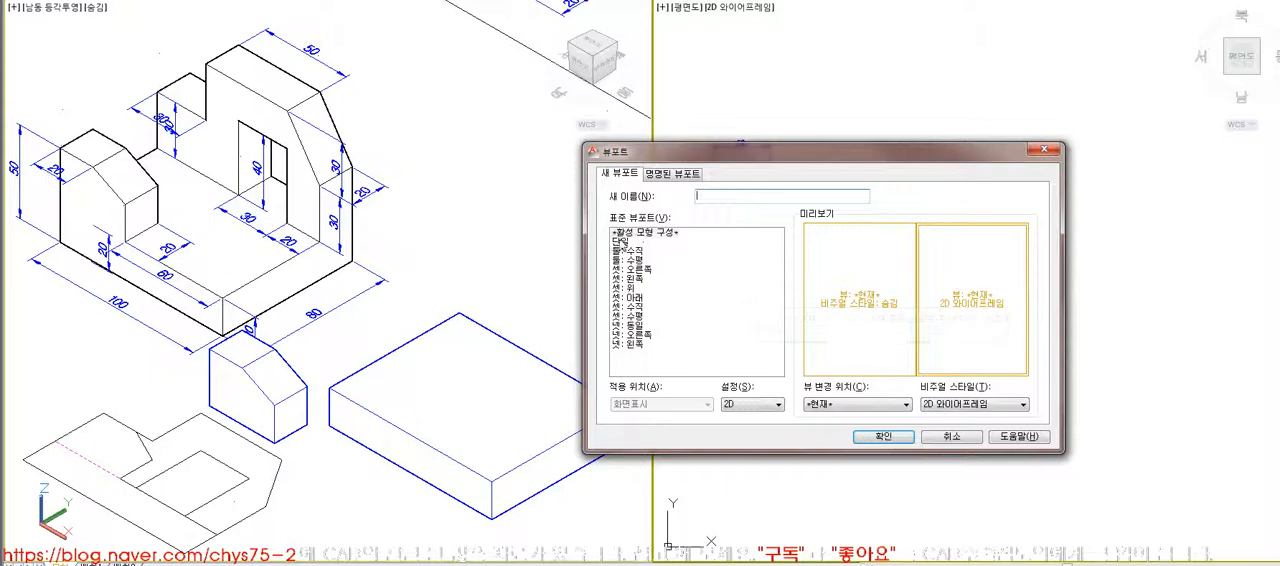
left_click(621, 241)
left_click(882, 436)
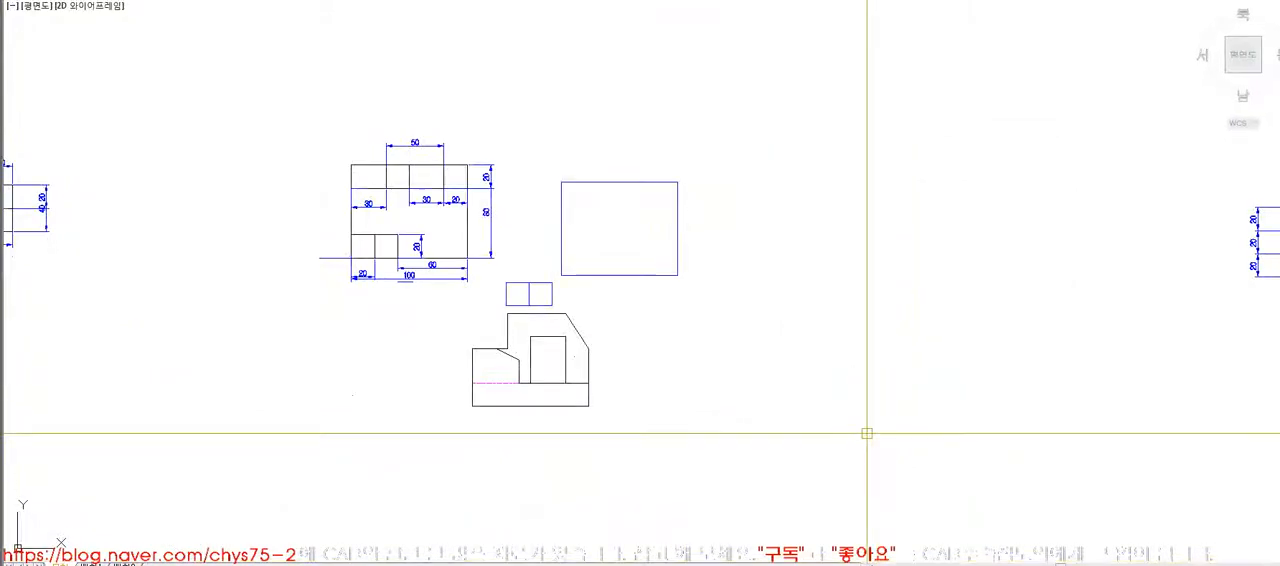
key("Return")
left_click(628, 251)
left_click(876, 437)
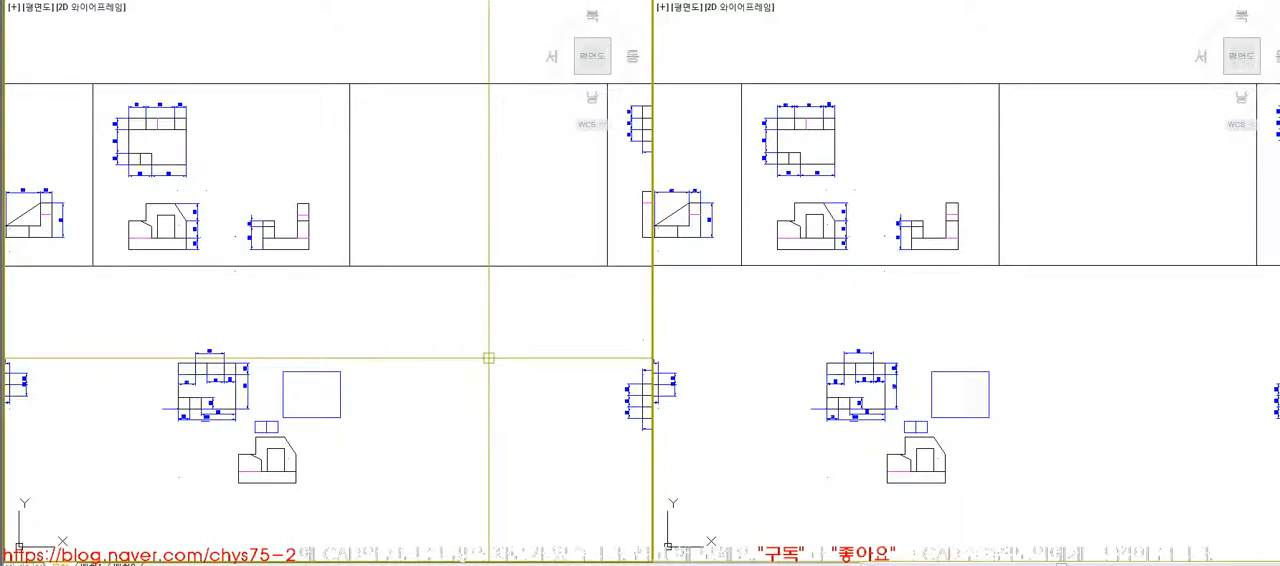
key("Return")
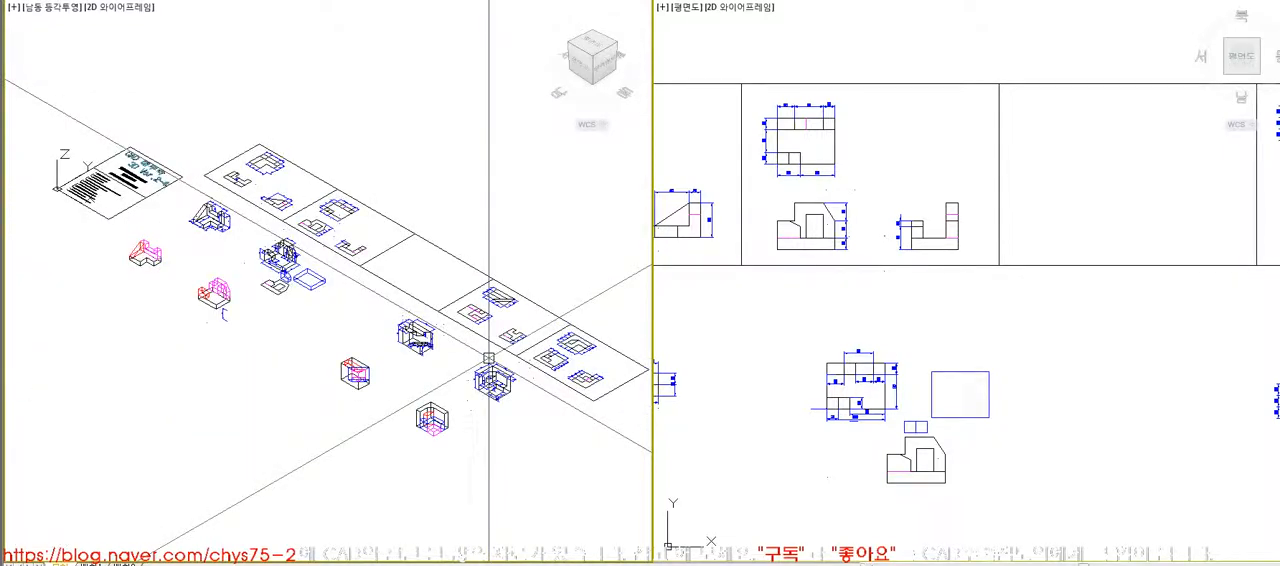
- Move the small sloped block onto the front-left corner of the base and unite the two solids
scroll(281, 262, "up", 7)
scroll(309, 283, "down", 6)
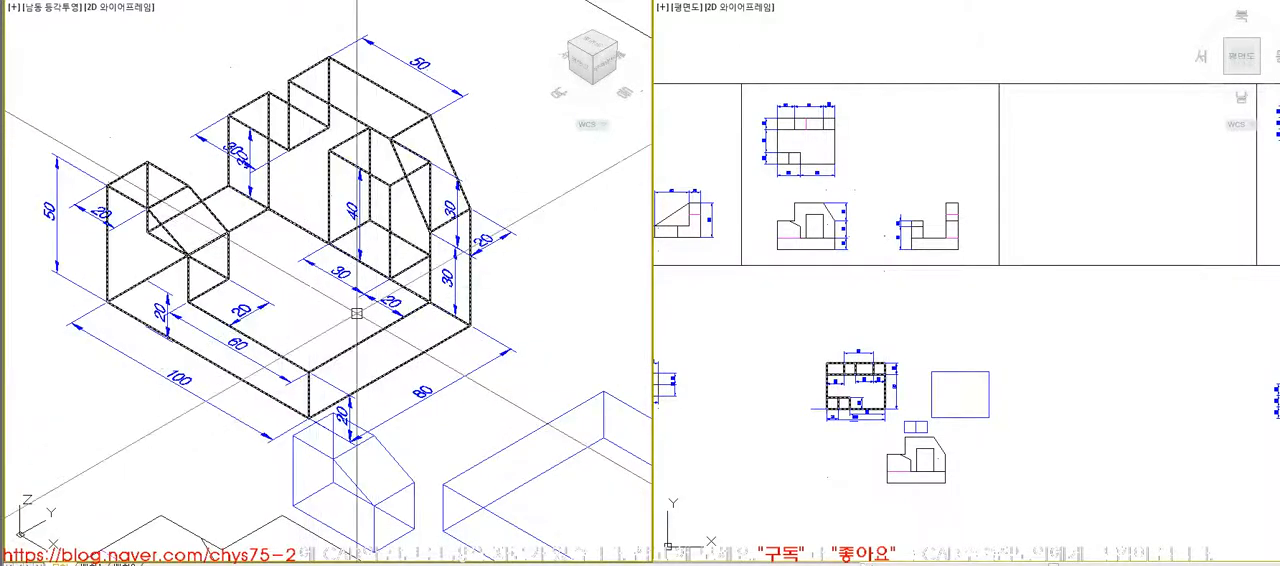
scroll(365, 340, "up", 3)
key("Return")
left_click(225, 405)
left_click(350, 387)
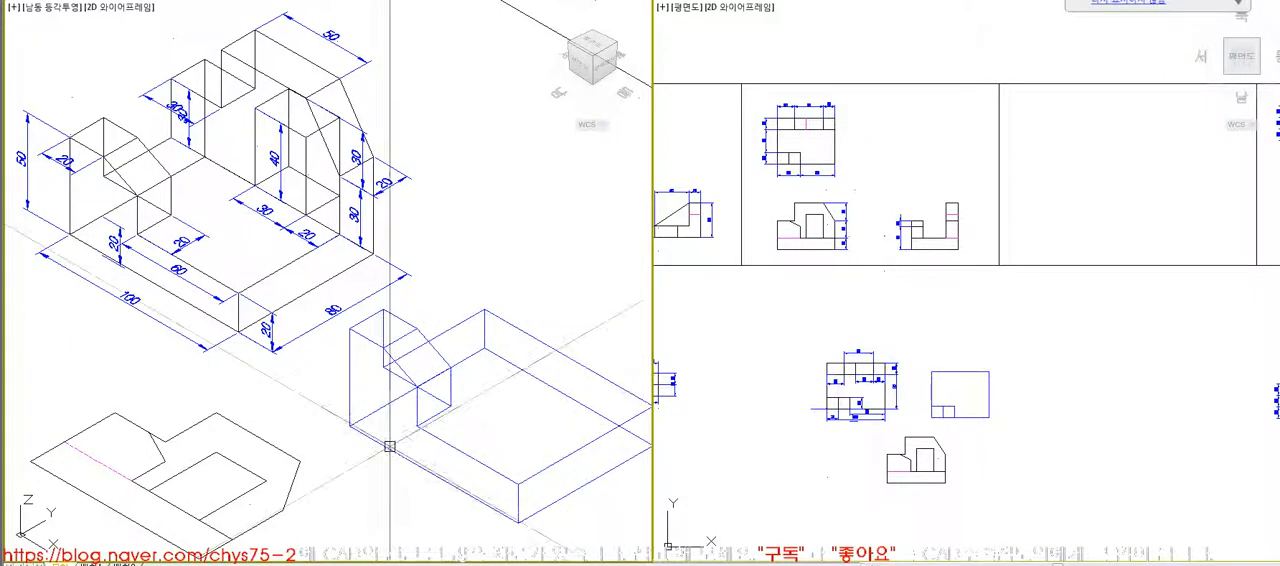
left_click(394, 449)
type("hi")
key("Return")
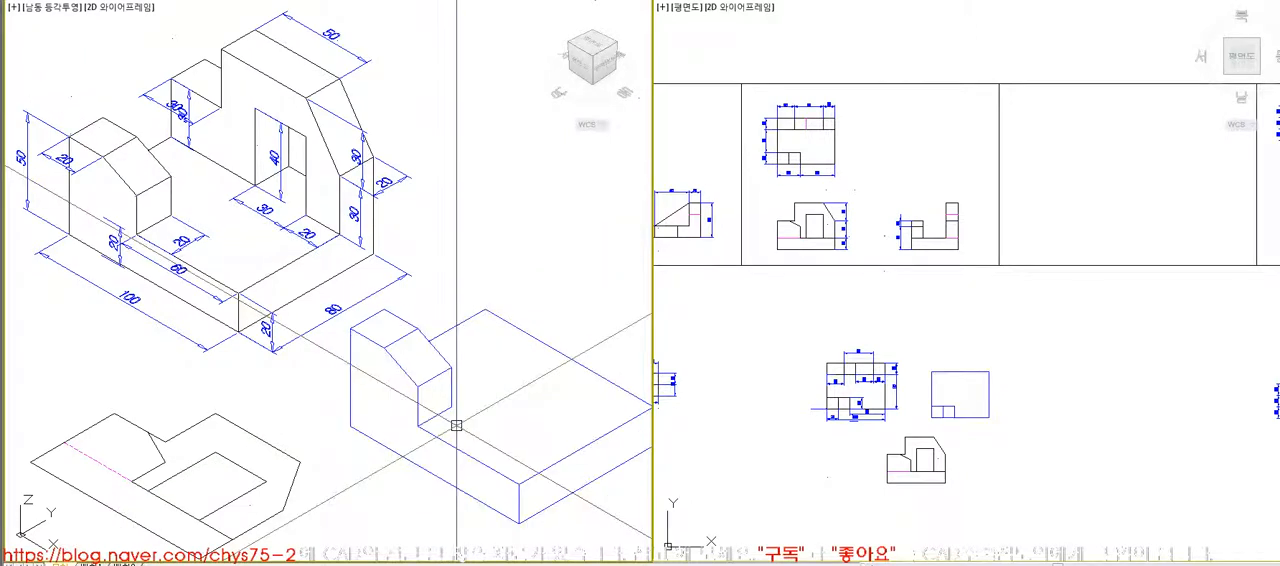
type("re")
key("Return")
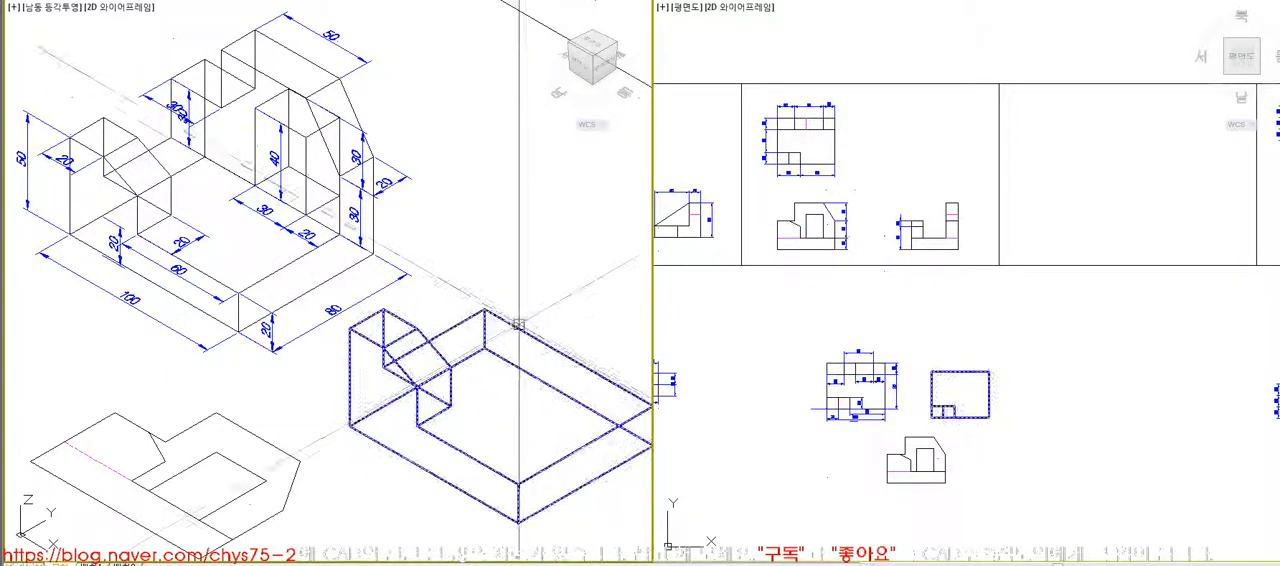
- Erase the small block's outline from the copied front view and create a boundary around the rear wall with its opening
scroll(905, 505, "up", 7)
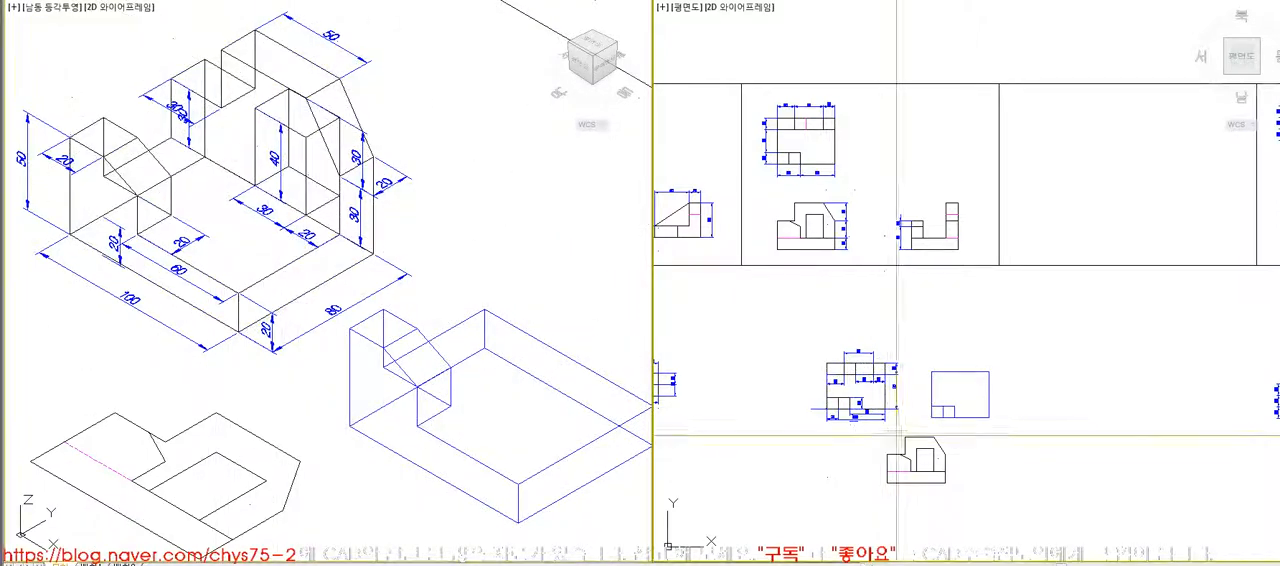
key("ctrl+z")
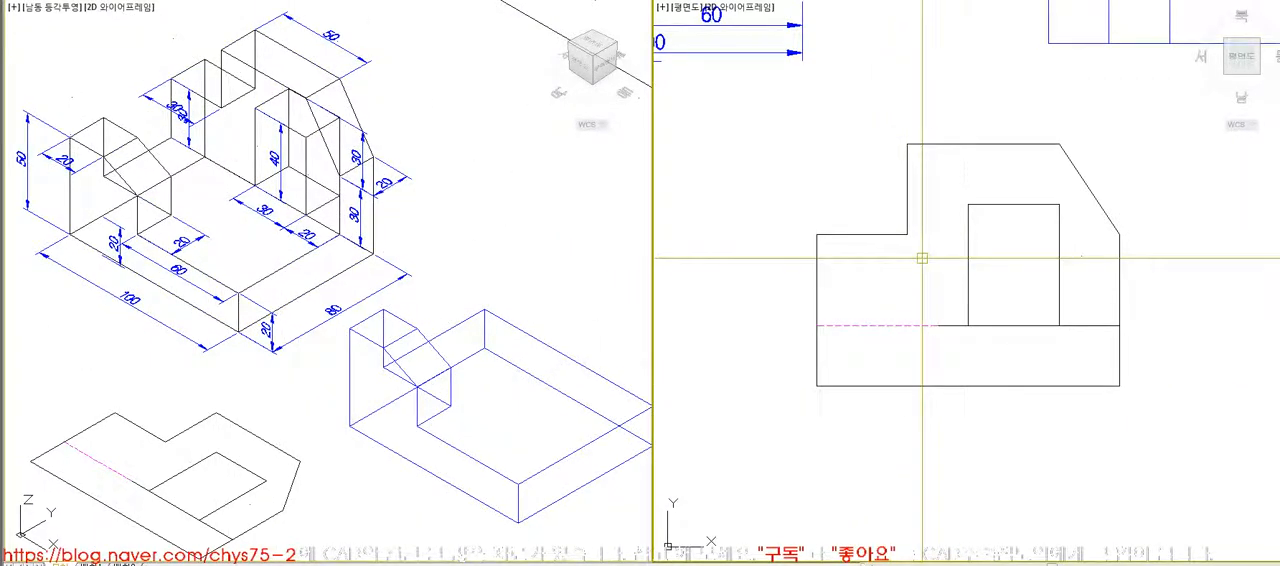
type("bo")
key("space")
key("space")
left_click(922, 259)
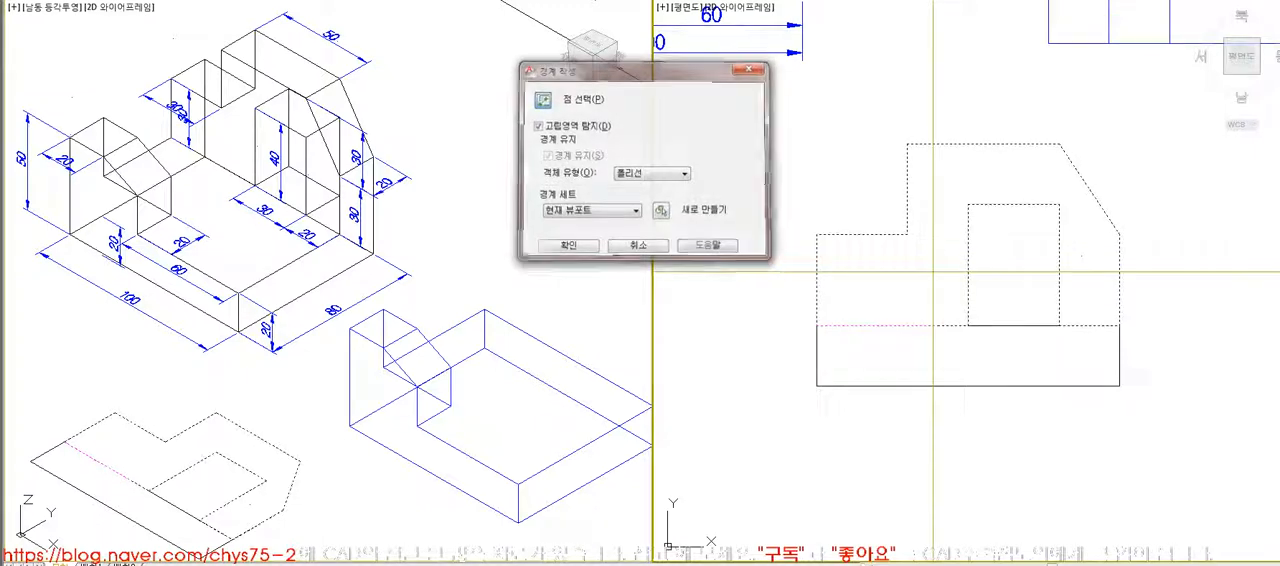
key("space")
- Move the rear wall's boundary profile out of the front view to the empty space above the base rectangle
left_click(985, 146)
left_click(952, 240)
scroll(867, 341, "down", 6)
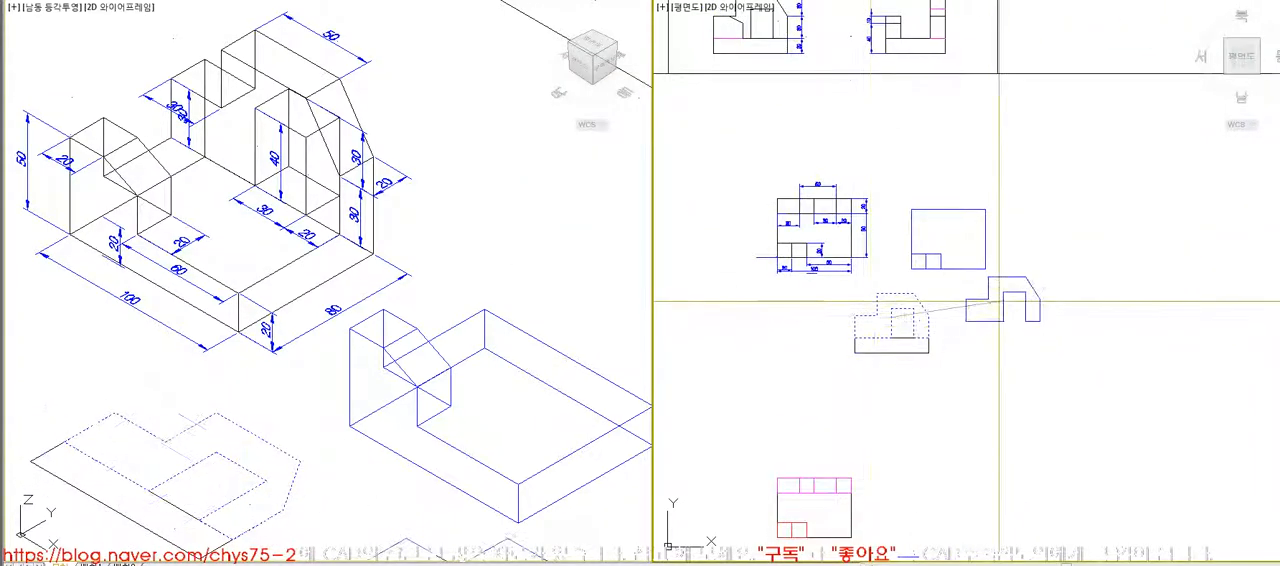
left_click(880, 166)
- Extrude the rear wall profile 20 units upward
key("space")
left_click(487, 219)
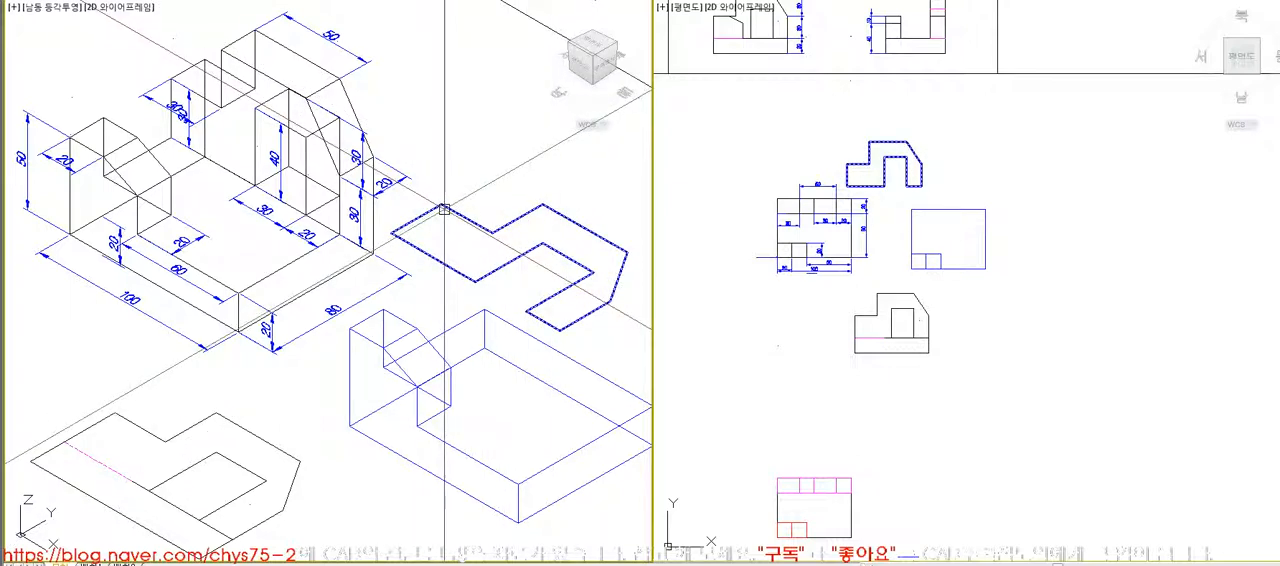
type("hi")
key("space")
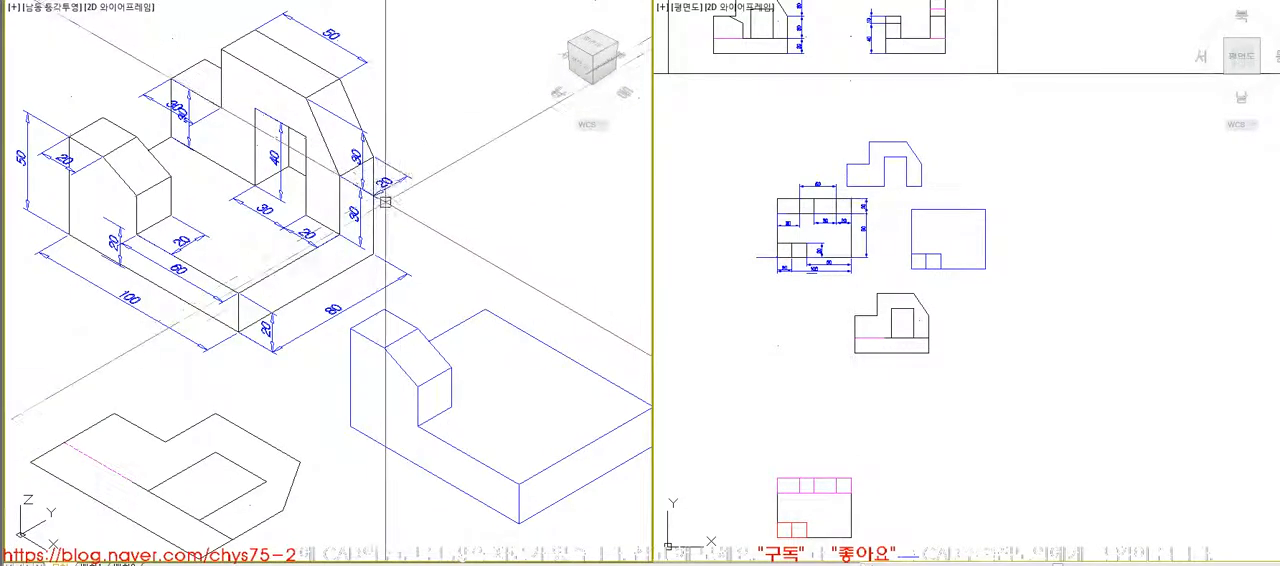
type("re")
key("space")
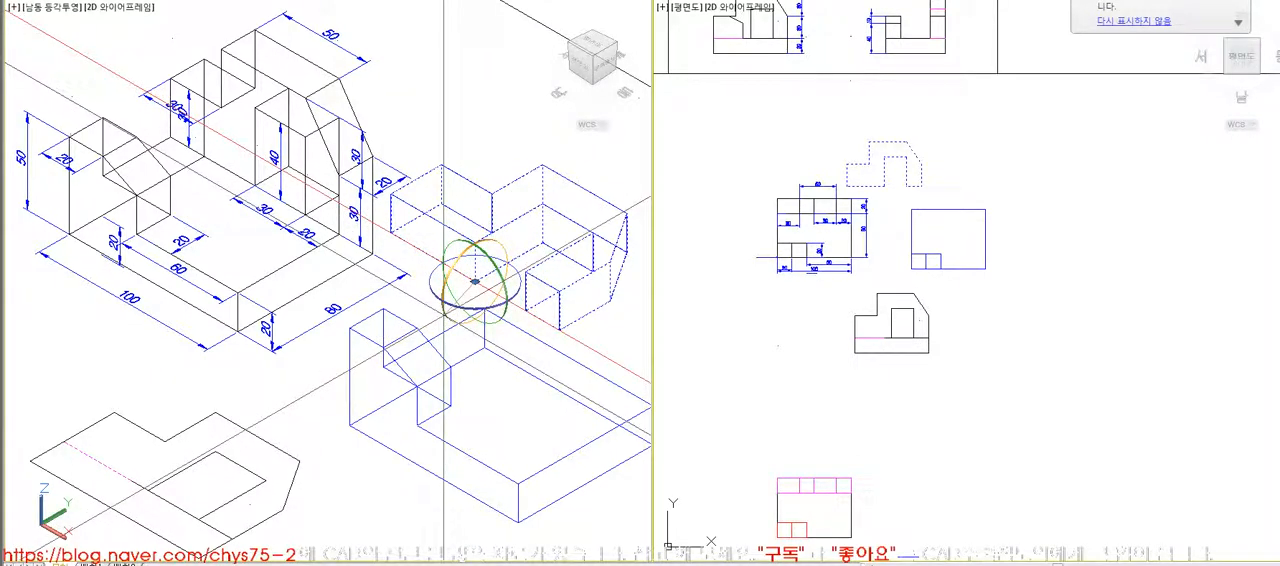
- Rotate the extruded rear wall 90 degrees about the X axis so it stands upright
key("Return")
key("ctrl+z")
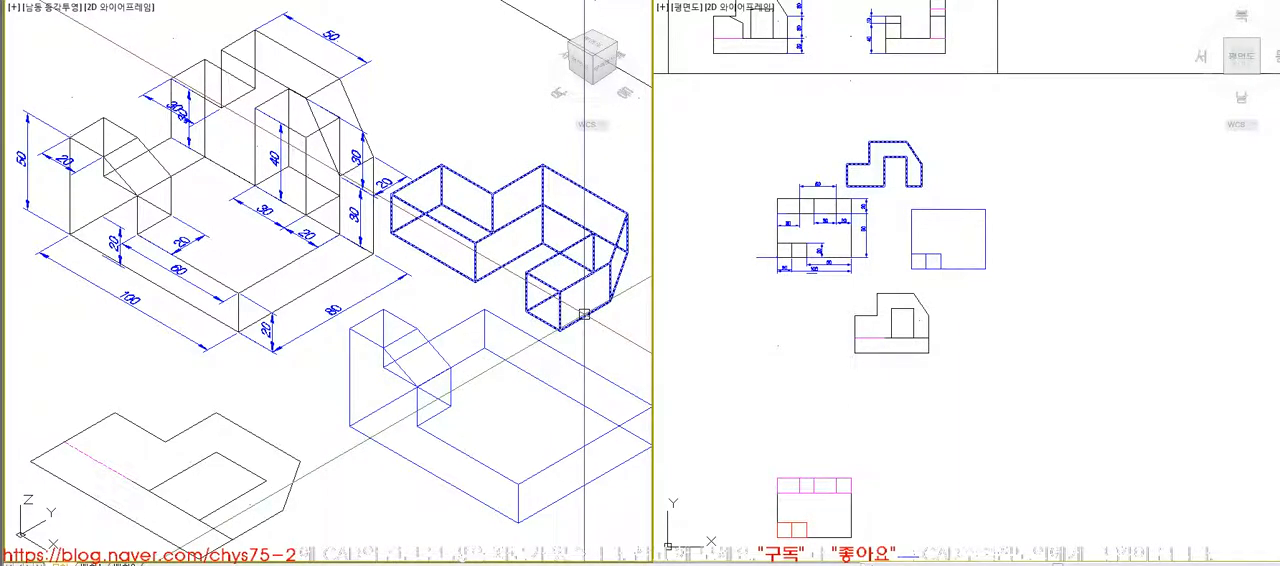
key("space")
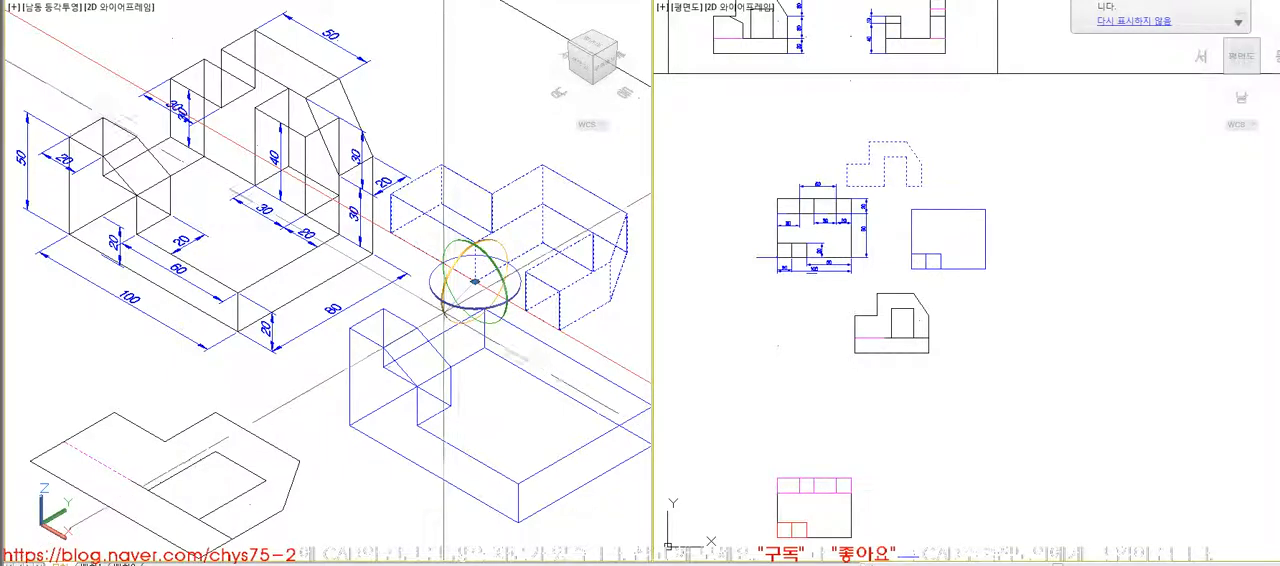
key("space")
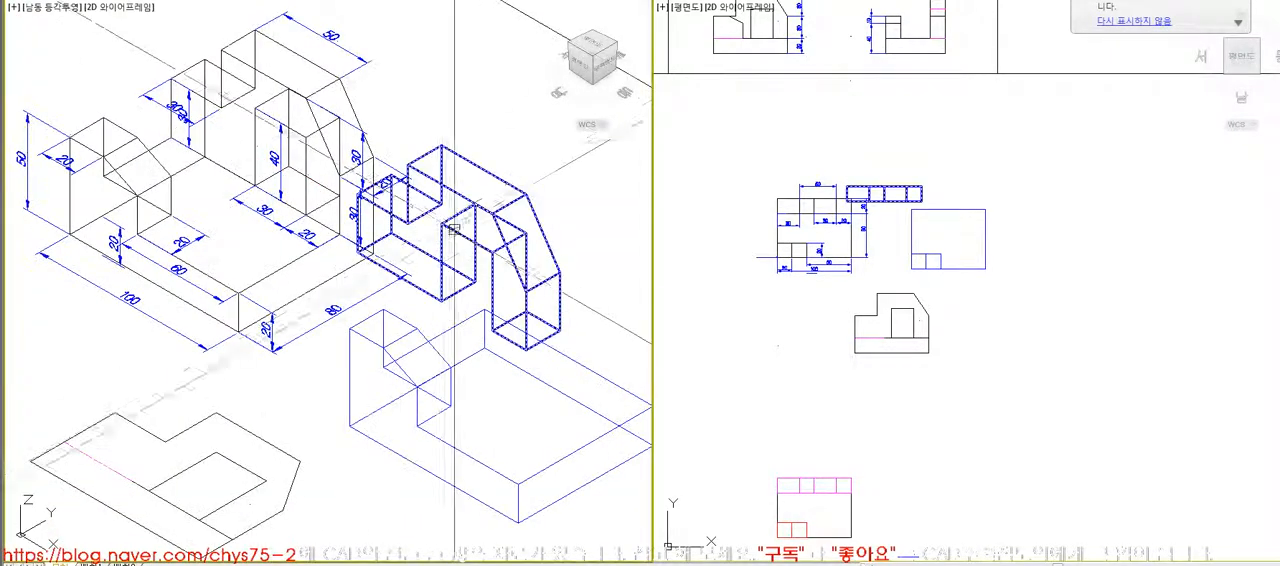
- Move the upright rear wall onto the top of the base, aligned with its back right corner
key("space")
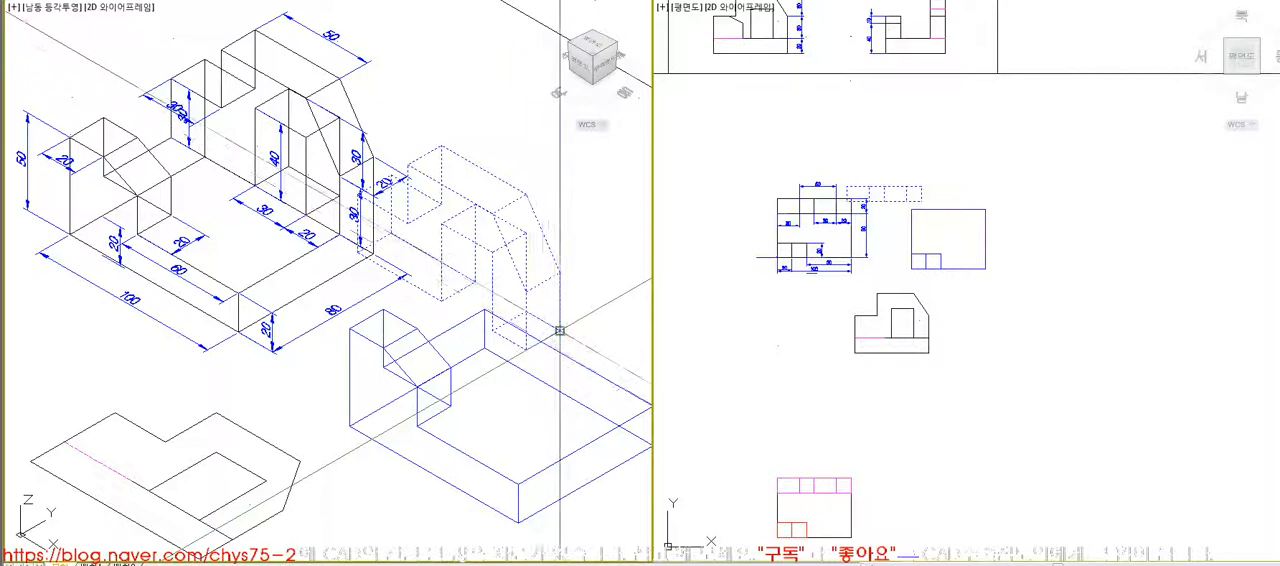
left_click(560, 330)
scroll(480, 312, "down", 4)
scroll(600, 377, "up", 3)
left_click(600, 376)
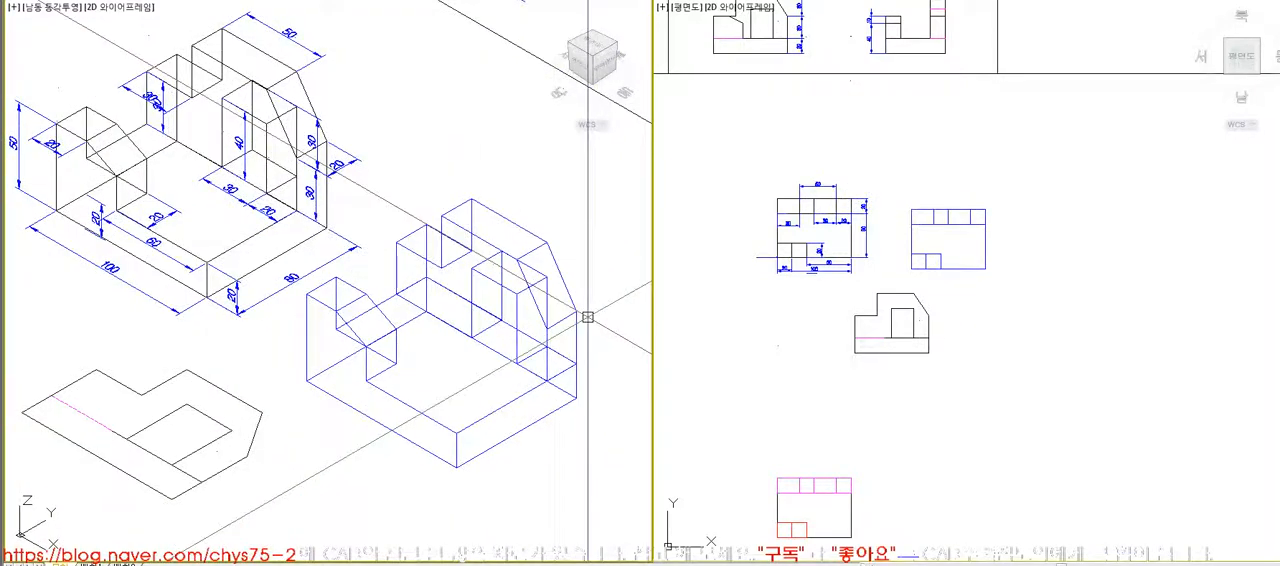
key("space")
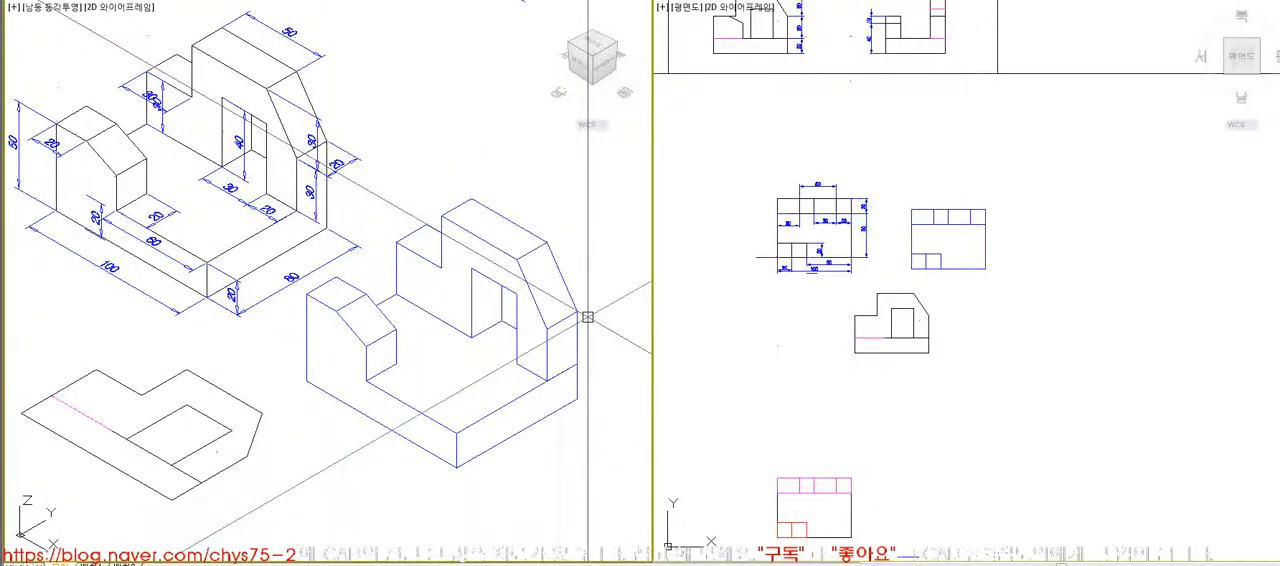
- Unite the rear wall with the base solid and display the model with hidden lines removed
type("re")
key("space")
type("hi")
key("space")
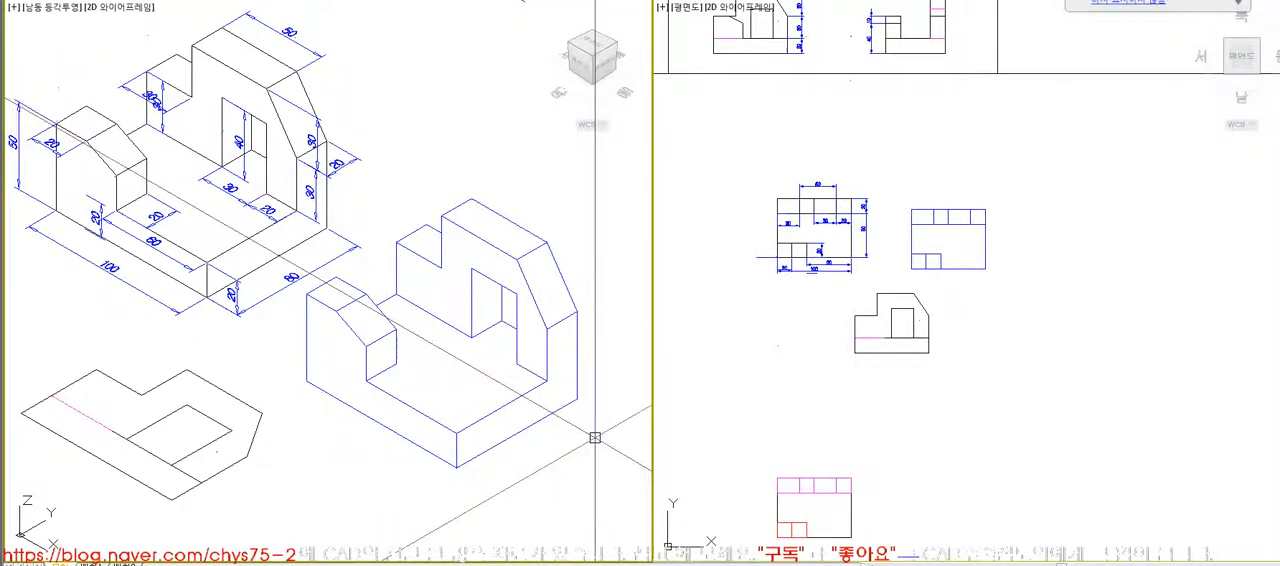
left_click(507, 326)
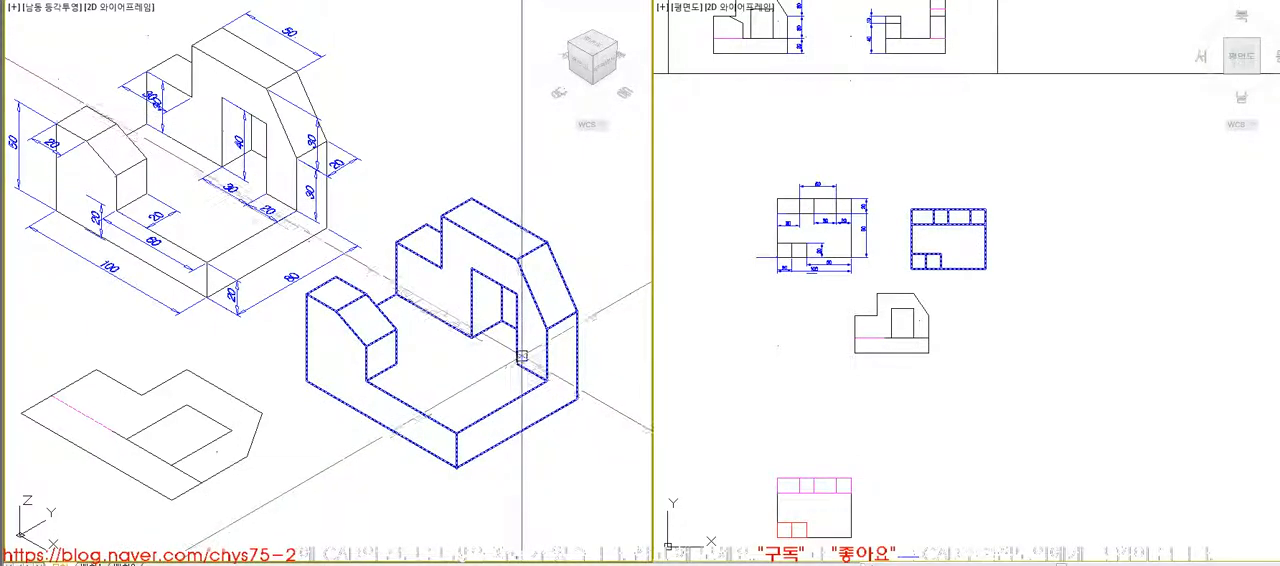
- Trace the rear wall's outer outline over the front view as a closed polyline, without the window opening
key("Escape")
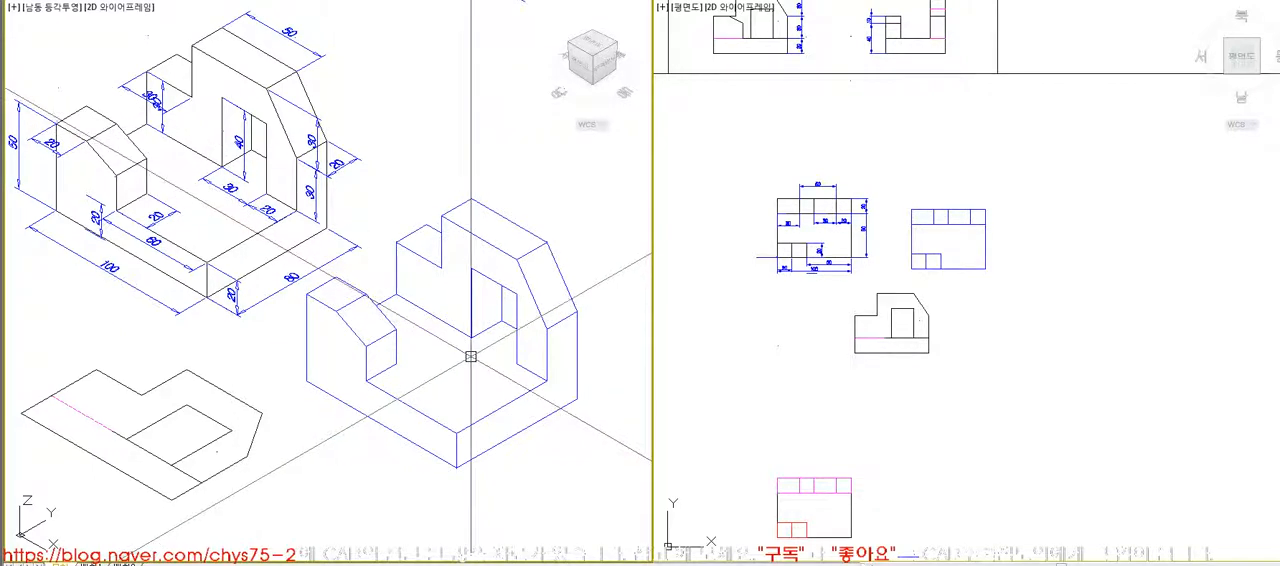
scroll(881, 334, "up", 6)
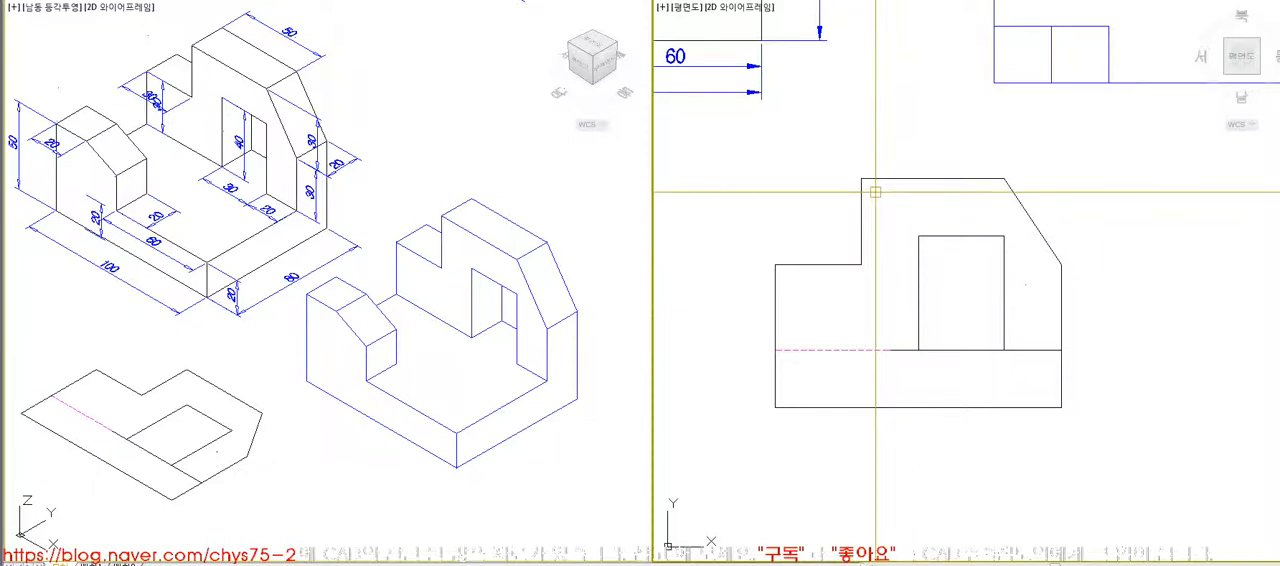
left_click(1060, 349)
left_click(775, 350)
left_click(775, 264)
type("c")
key("Return")
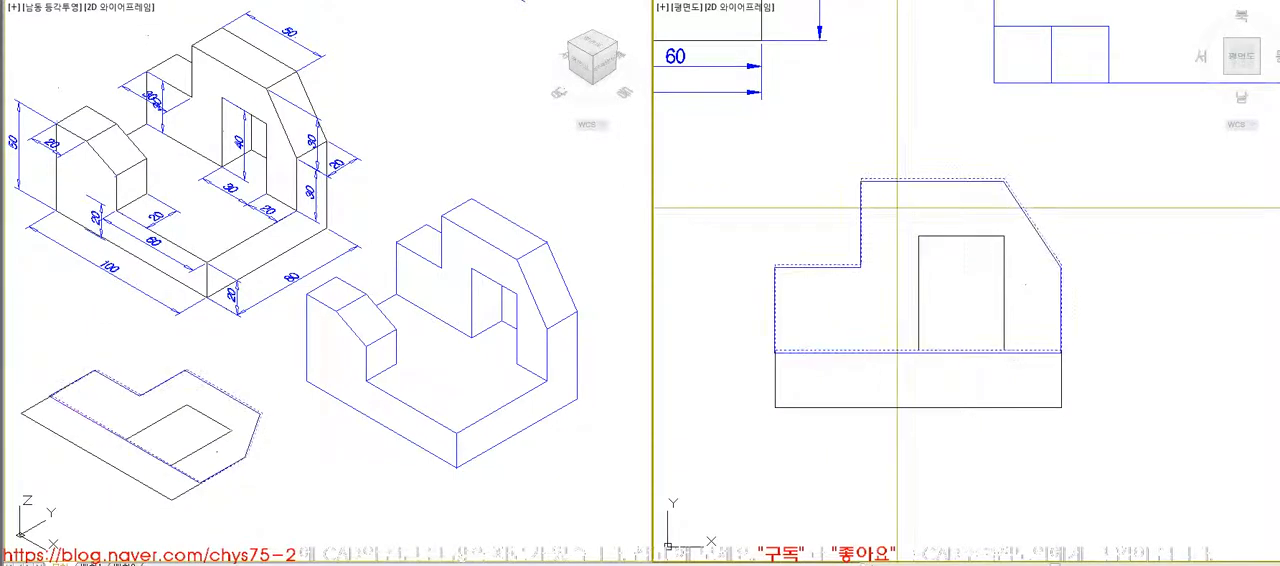
- Move the traced wall outline sideways, clear of the original front view
scroll(898, 206, "down", 2)
type("m")
key("Return")
type("l")
key("Return")
key("Return")
left_click(898, 206)
left_click(1029, 209)
key("Return")
left_click(1037, 301)
key("Return")
left_click(1037, 330)
left_click(1094, 334)
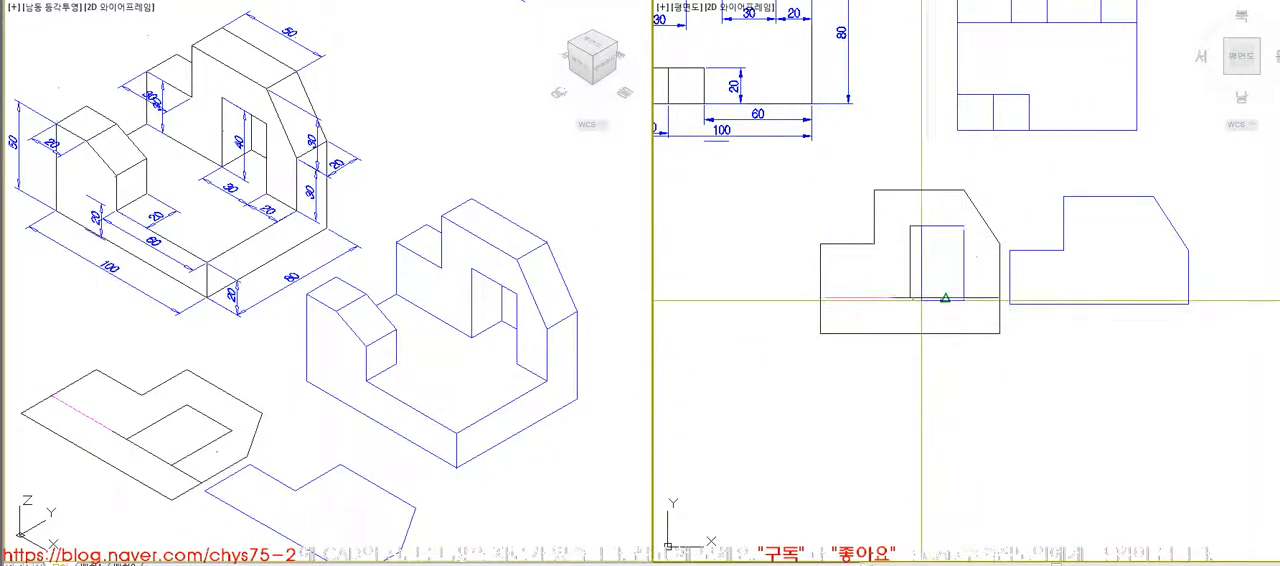
- Trace the rectangular opening in the front view and move it onto the separated wall outline, matching their lower right reference corners
left_click(964, 297)
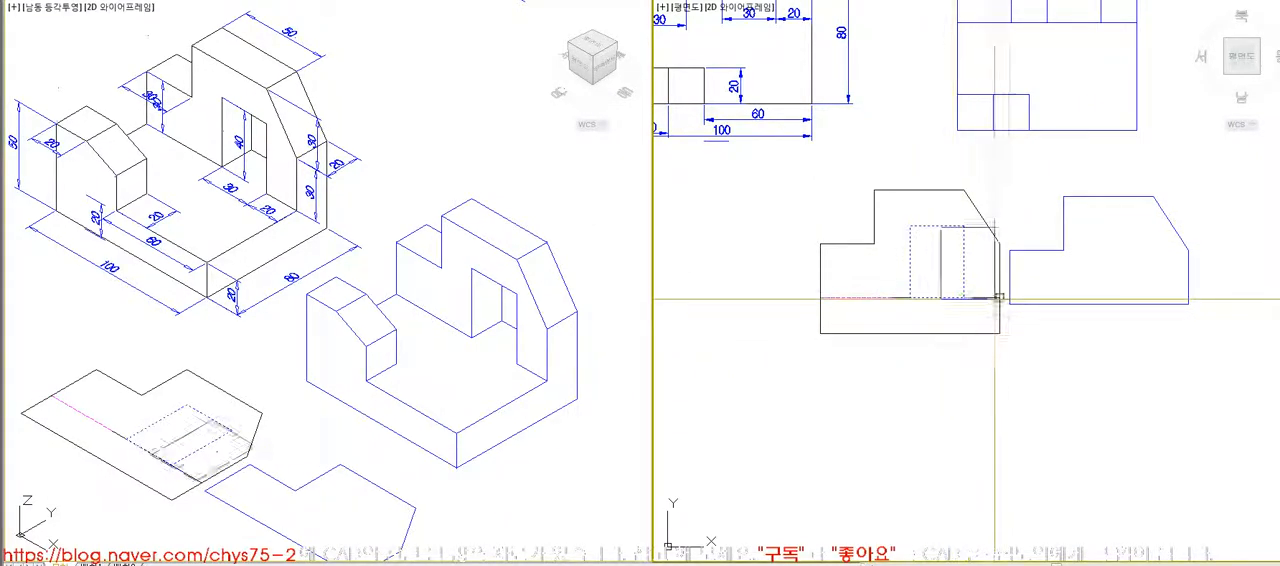
key("Escape")
key("space")
left_click(1000, 297)
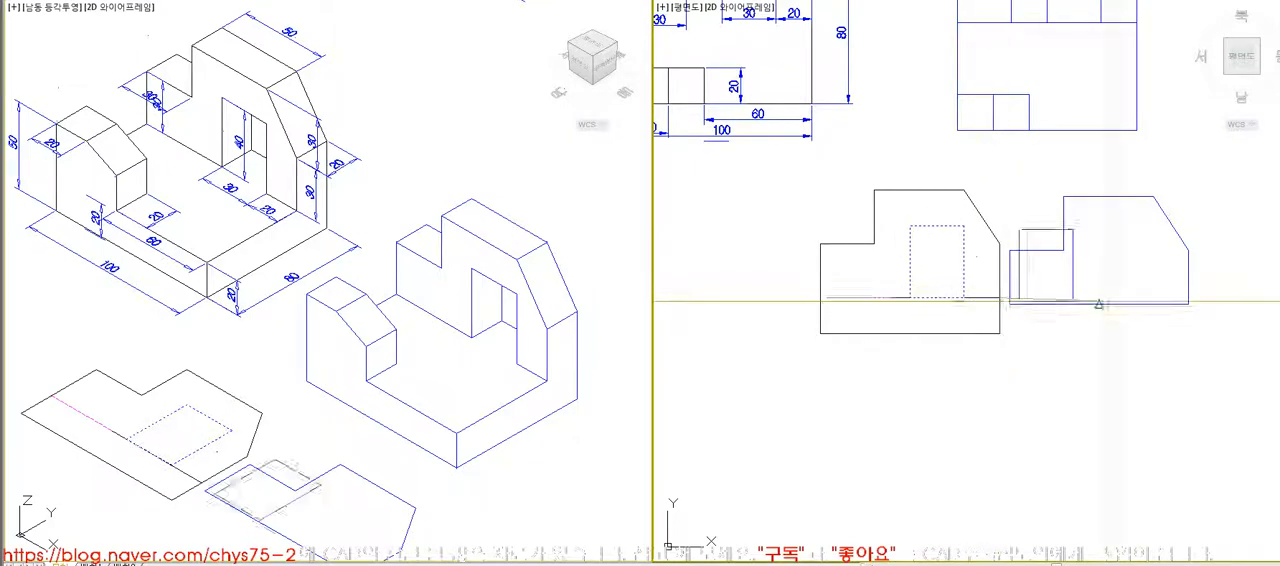
left_click(1189, 304)
- Extrude the wall outline and the opening outline upward to the same height in the isometric view
key("space")
key("space")
left_click(216, 422)
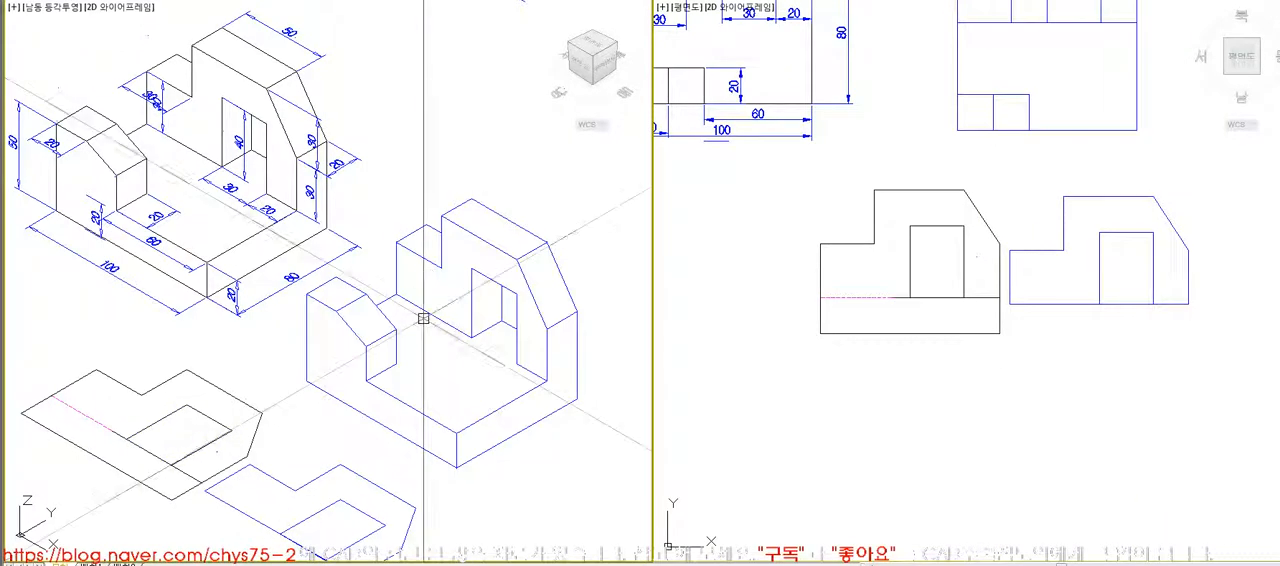
scroll(424, 318, "down", 10)
scroll(321, 311, "up", 10)
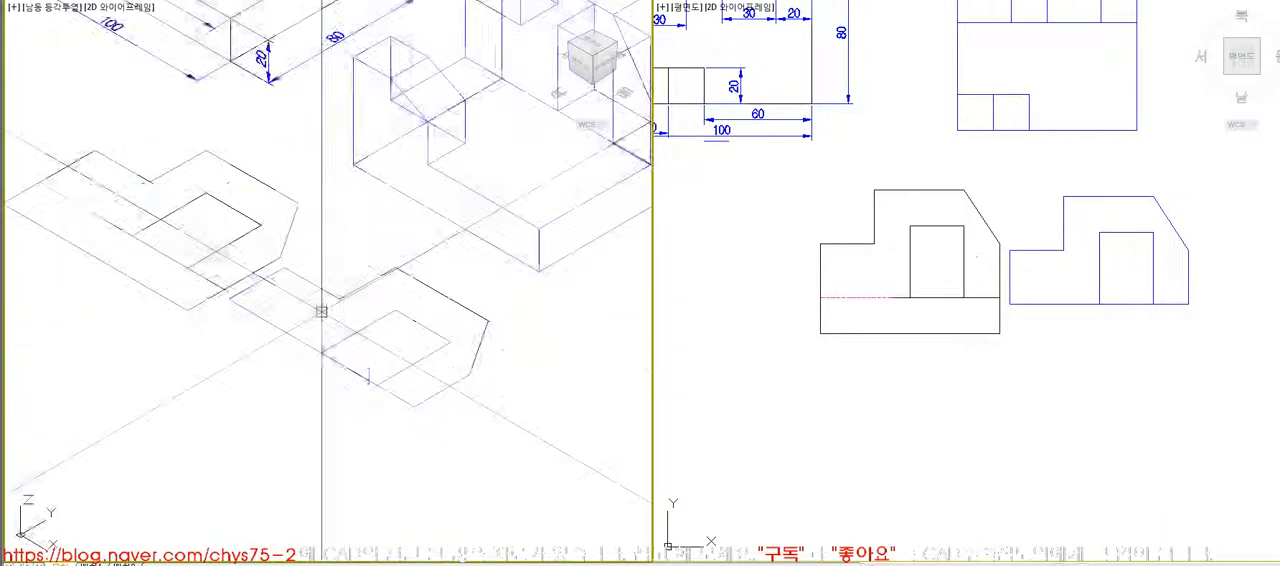
left_click(580, 420)
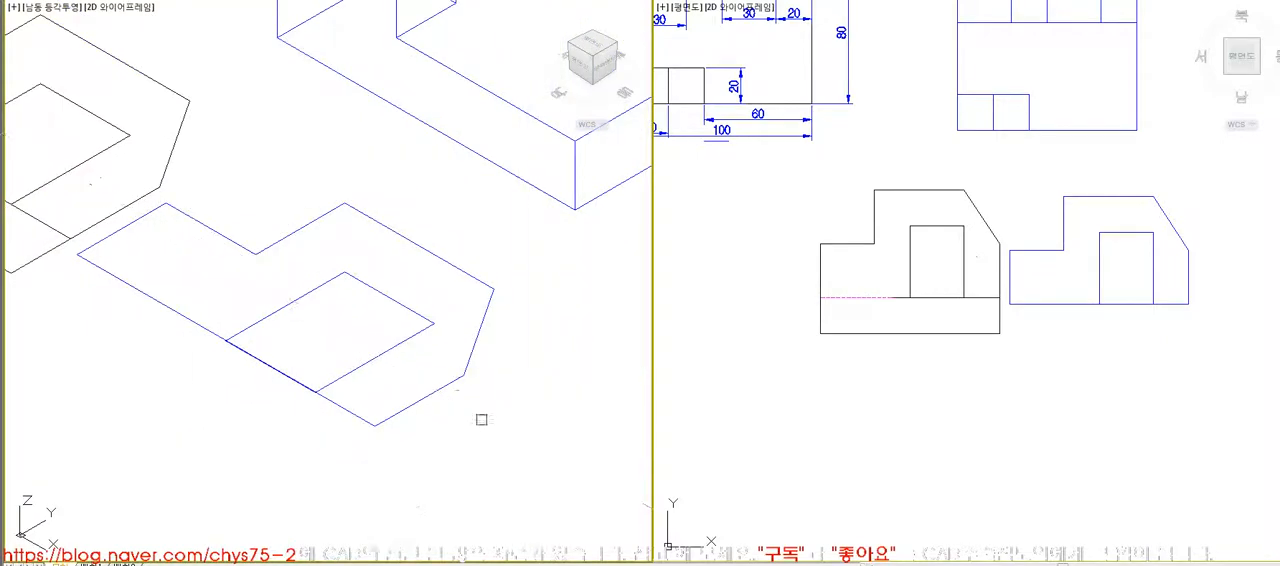
left_click(390, 299)
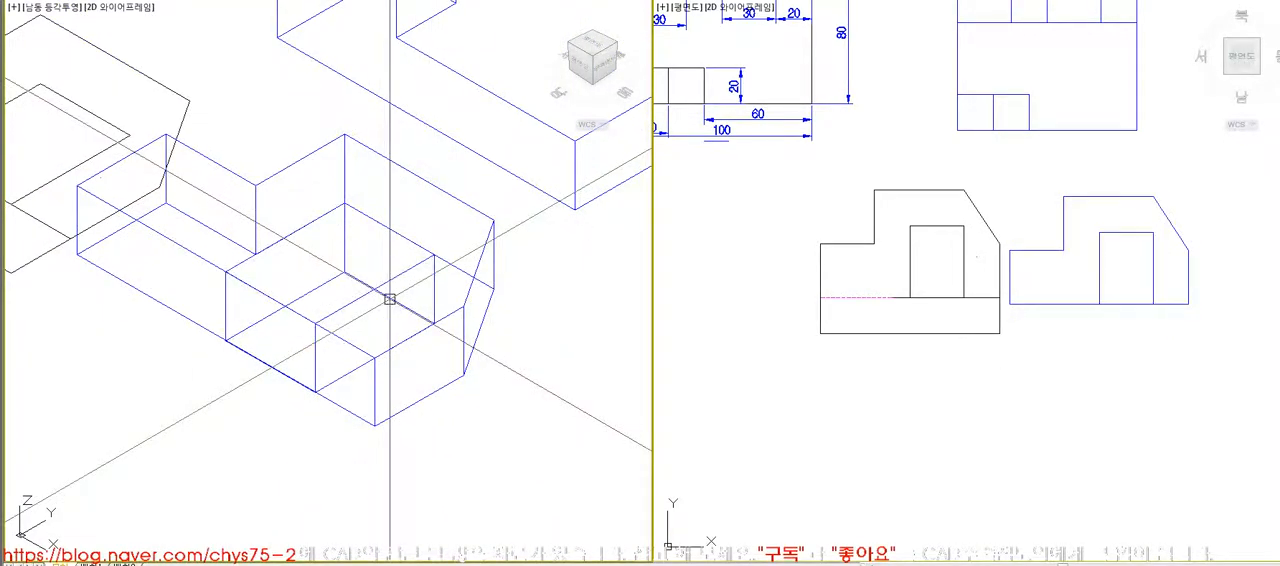
- Subtract the extruded opening block from the extruded wall solid
type("su")
key("space")
left_click(224, 272)
key("space")
left_click(258, 288)
key("space")
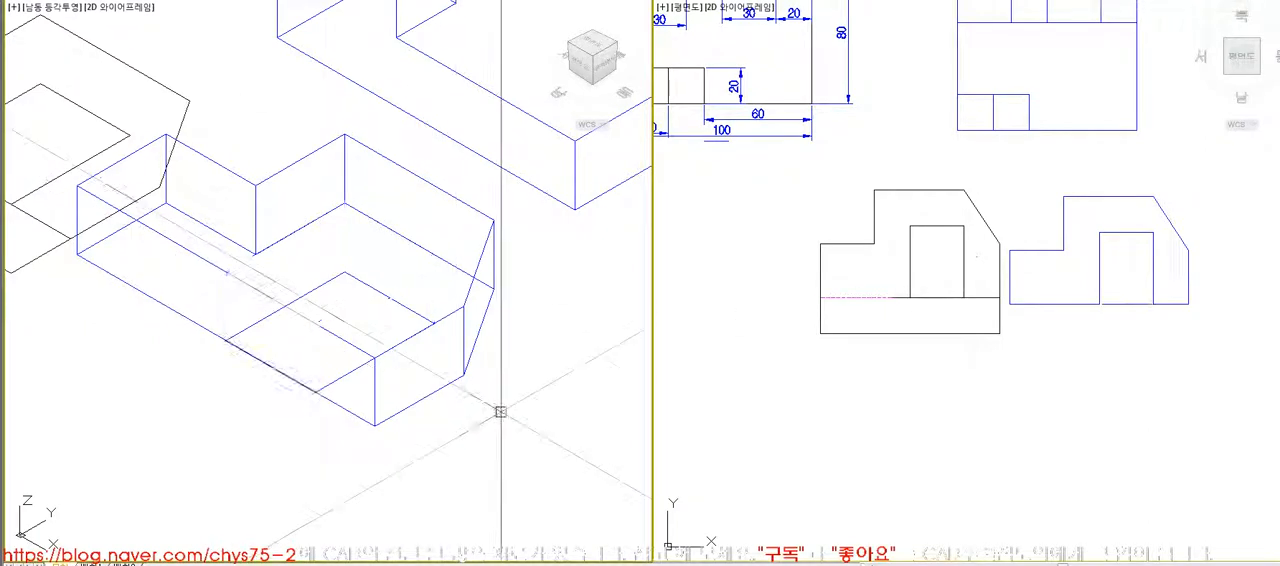
- Stretch the opening's lower edge up above the wall outline's base line so the opening is fully enclosed
scroll(495, 405, "down", 3)
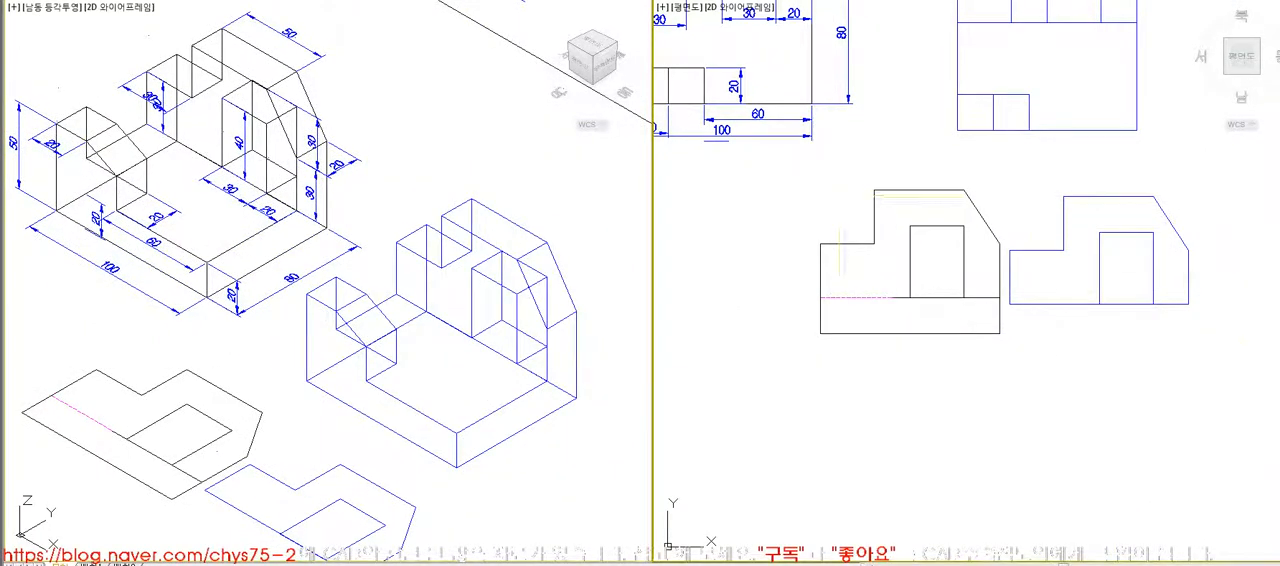
scroll(1122, 257, "up", 2)
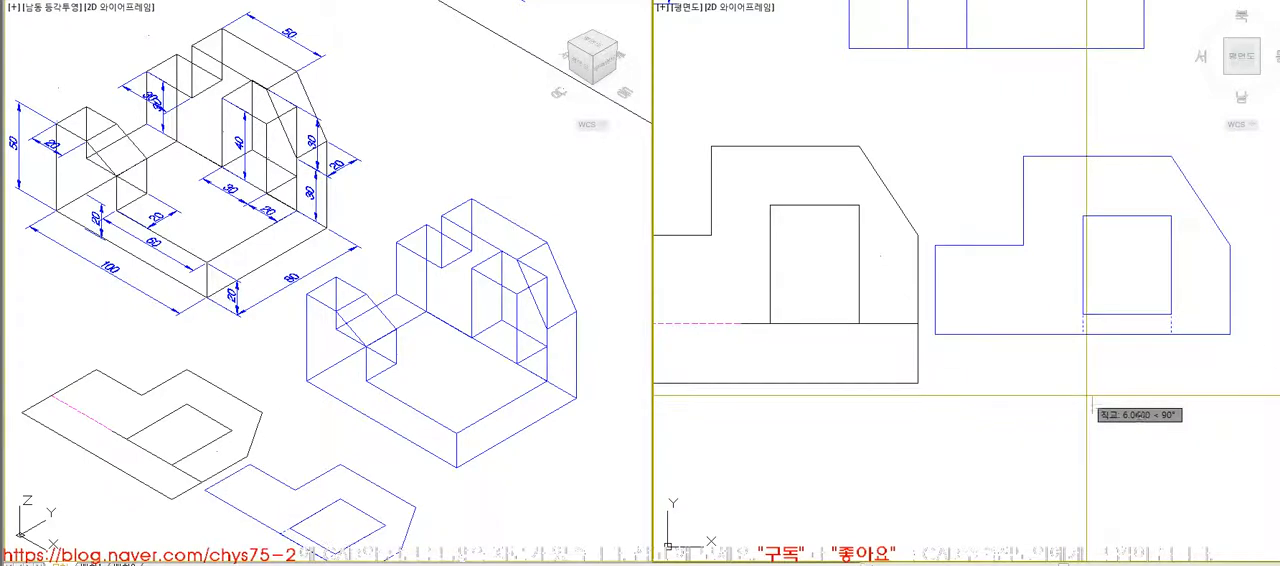
scroll(392, 327, "down", 2)
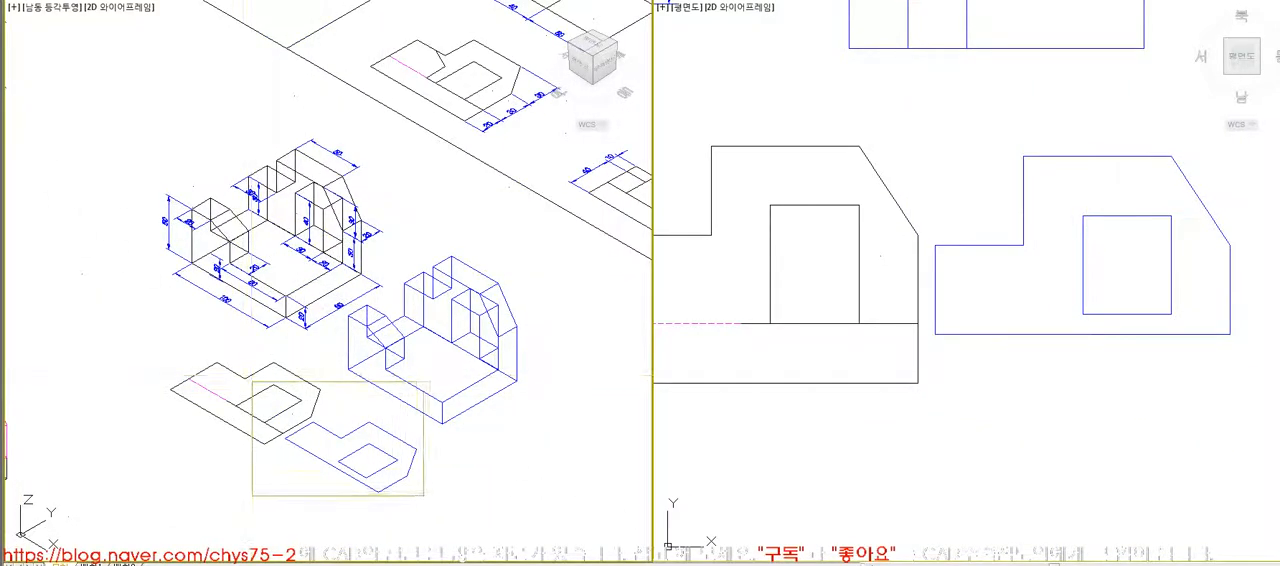
- Extrude the wall outline and the enclosed opening outline 20 units upward
scroll(356, 476, "up", 5)
scroll(371, 433, "down", 5)
scroll(390, 275, "up", 6)
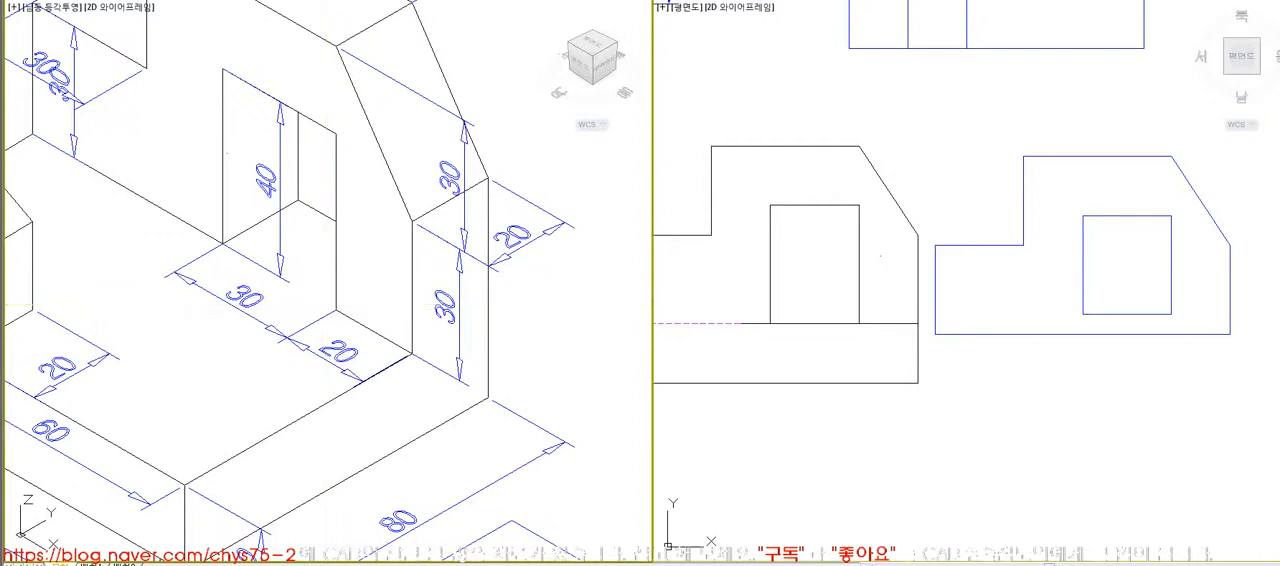
scroll(371, 423, "down", 4)
scroll(474, 463, "up", 5)
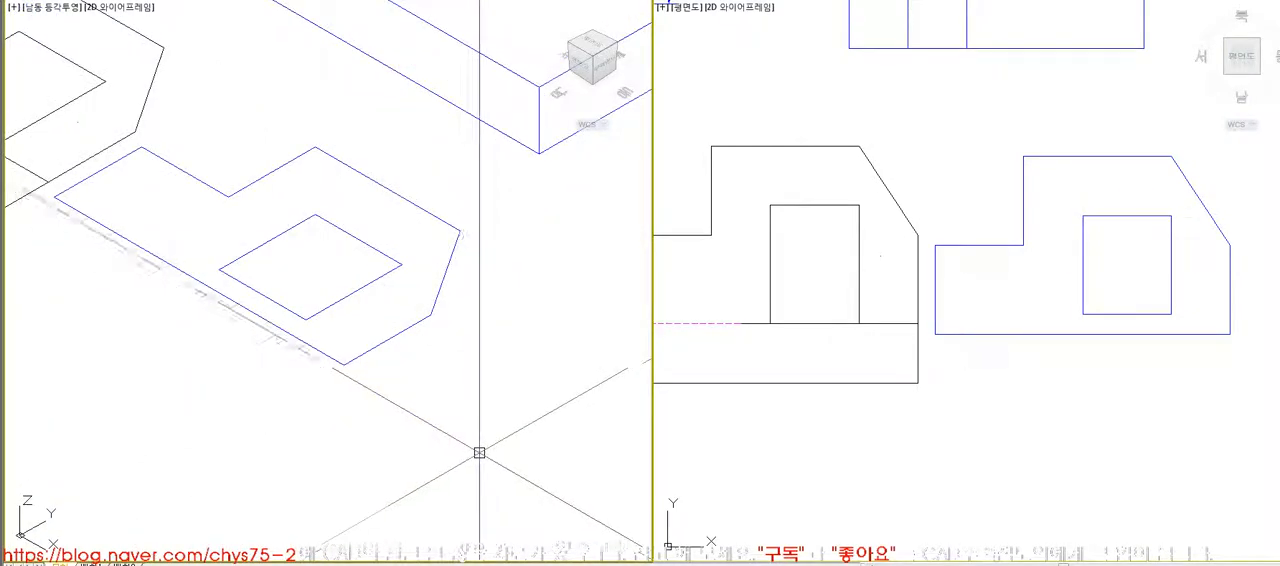
left_click(442, 357)
left_click(352, 283)
key("Return")
type("20")
key("Return")
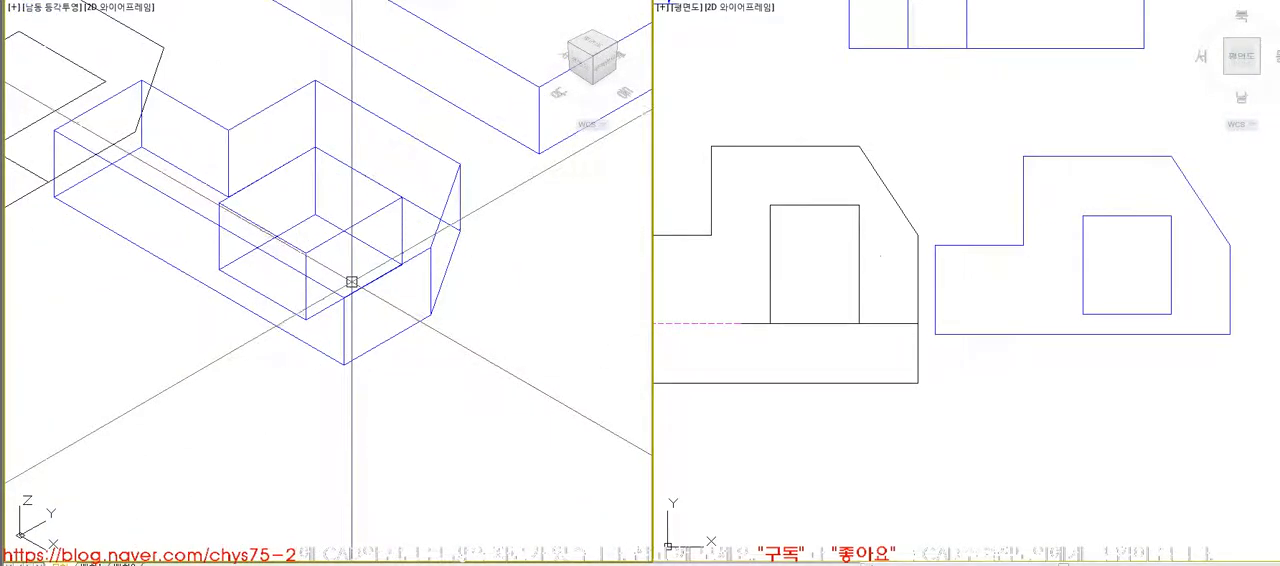
- Subtract the opening block from the wall solid to cut a window through it
type("su")
key("Return")
left_click(376, 281)
key("Return")
left_click(367, 248)
key("Return")
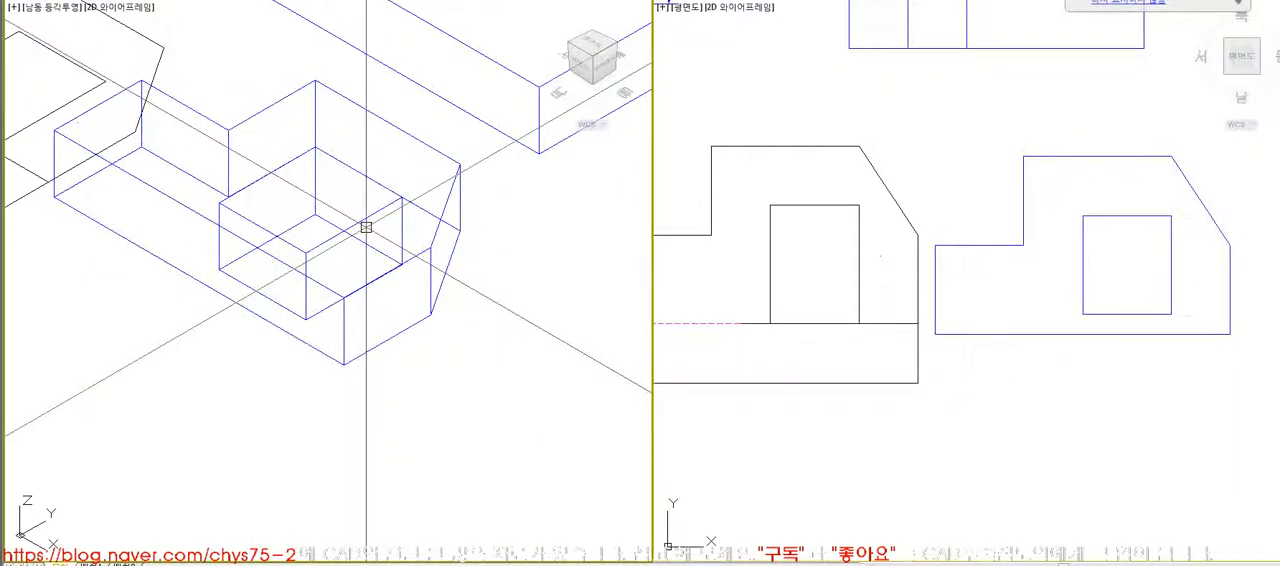
- Rotate the windowed wall 90 degrees about the X axis to stand upright and display it with hidden lines removed
left_click(331, 240)
left_click(343, 364)
left_click(329, 404)
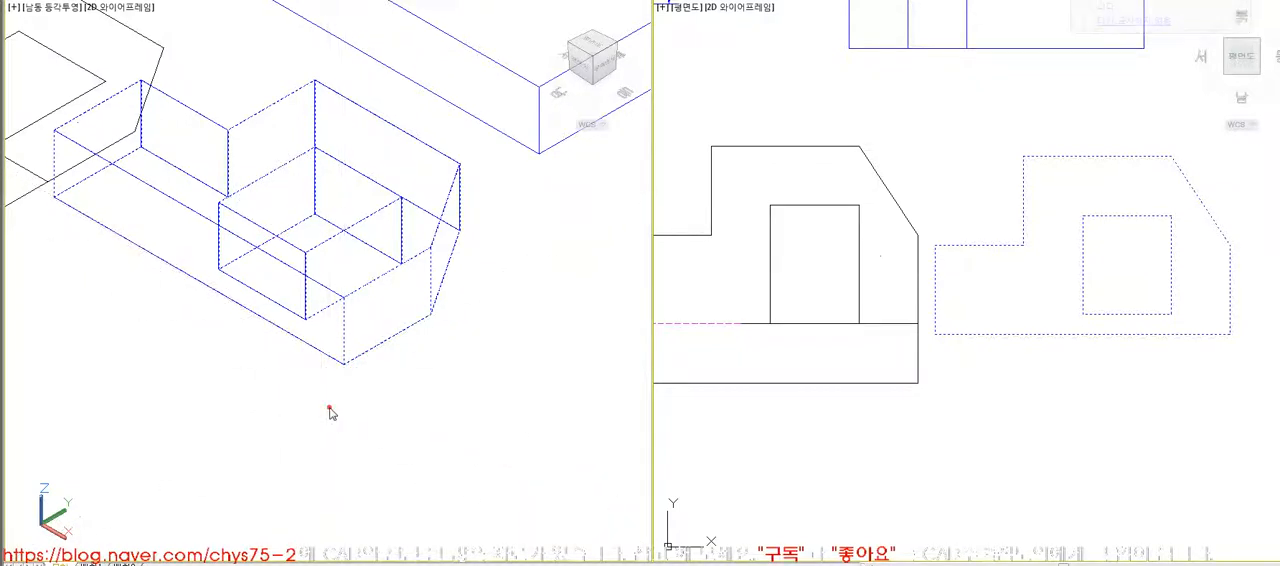
type("90")
key("Return")
type("hi")
key("Return")
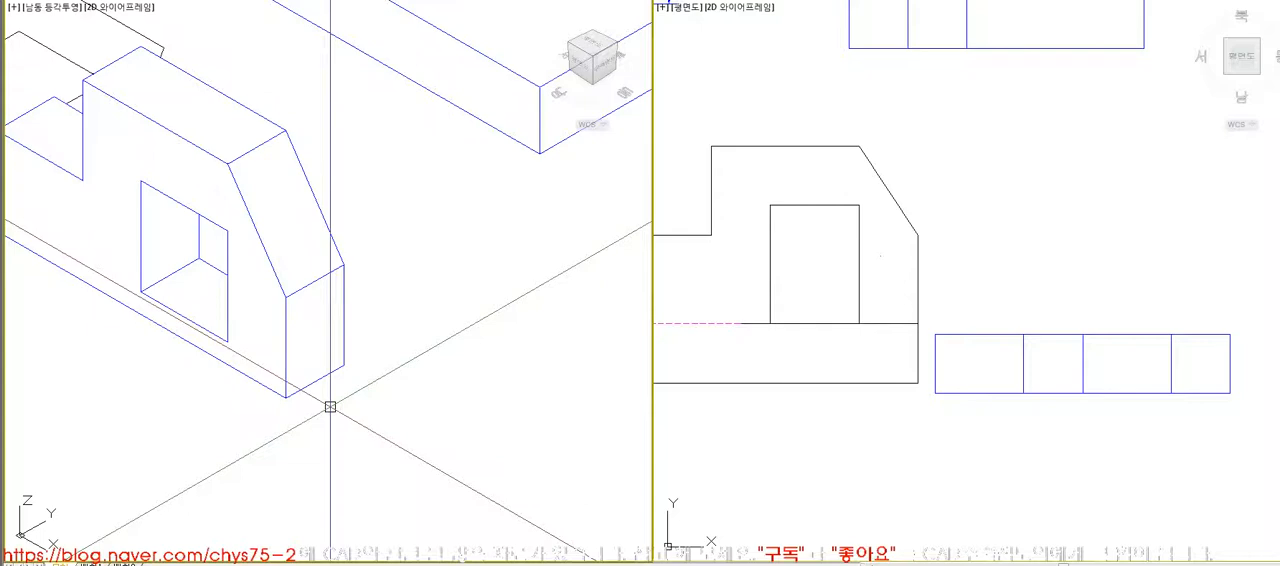
left_click(286, 383)
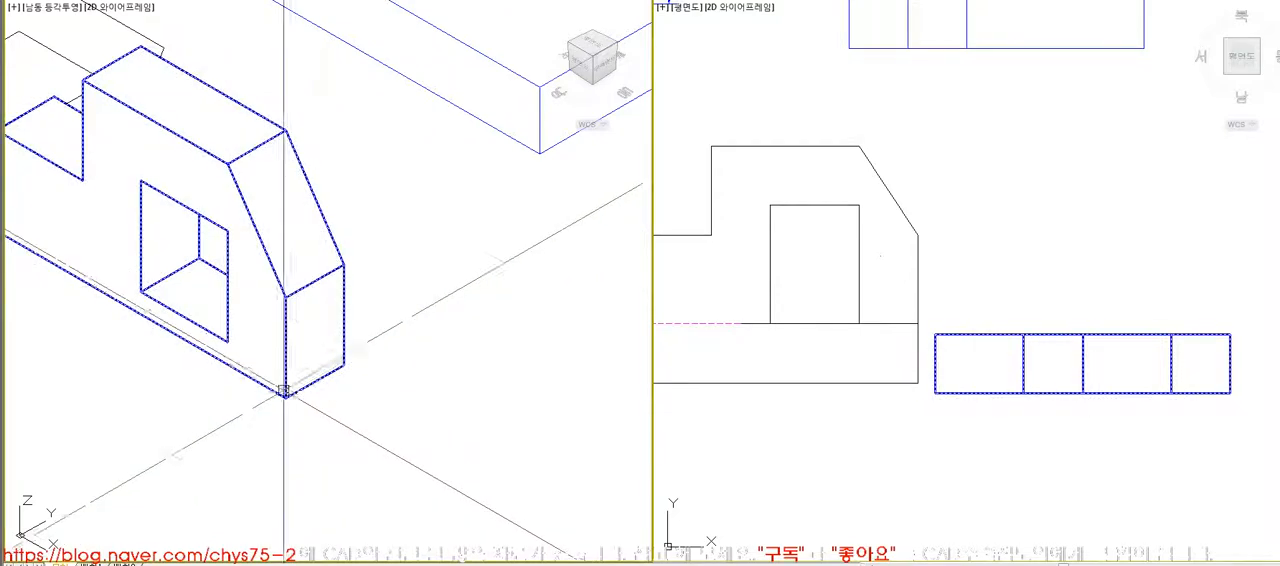
key("Escape")
- Examine the dimensioned isometric drawing of the next exercise, the slotted block with the diagonal corner cut
scroll(858, 402, "down", 2)
scroll(858, 402, "down", 3)
scroll(865, 415, "up", 4)
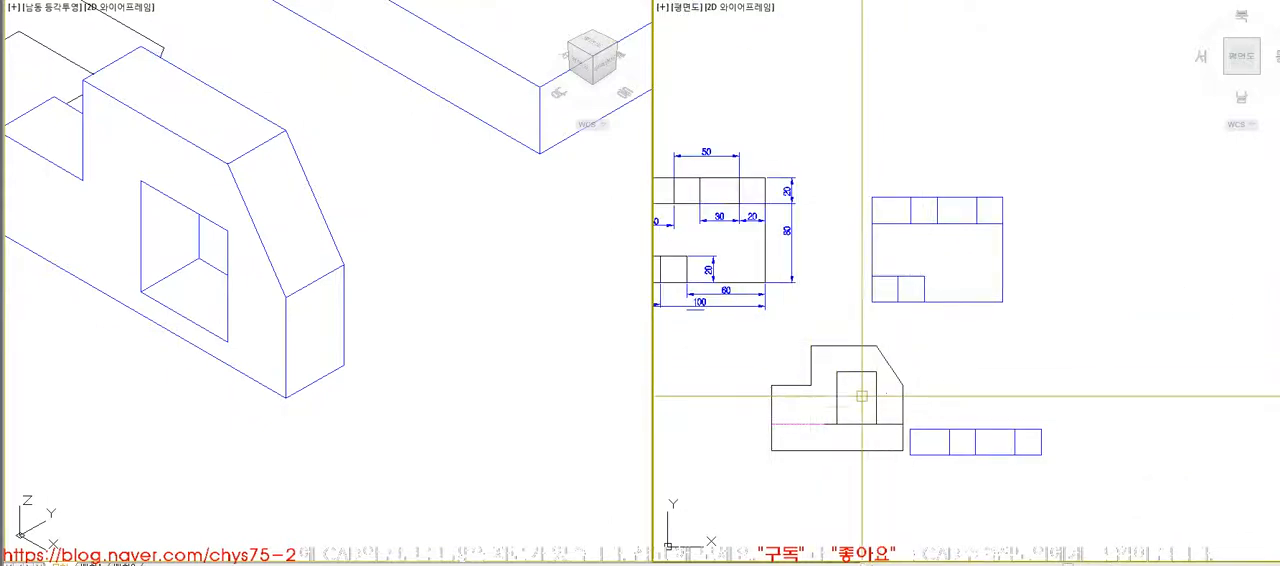
left_click(433, 341)
type("z e z")
left_click(246, 224)
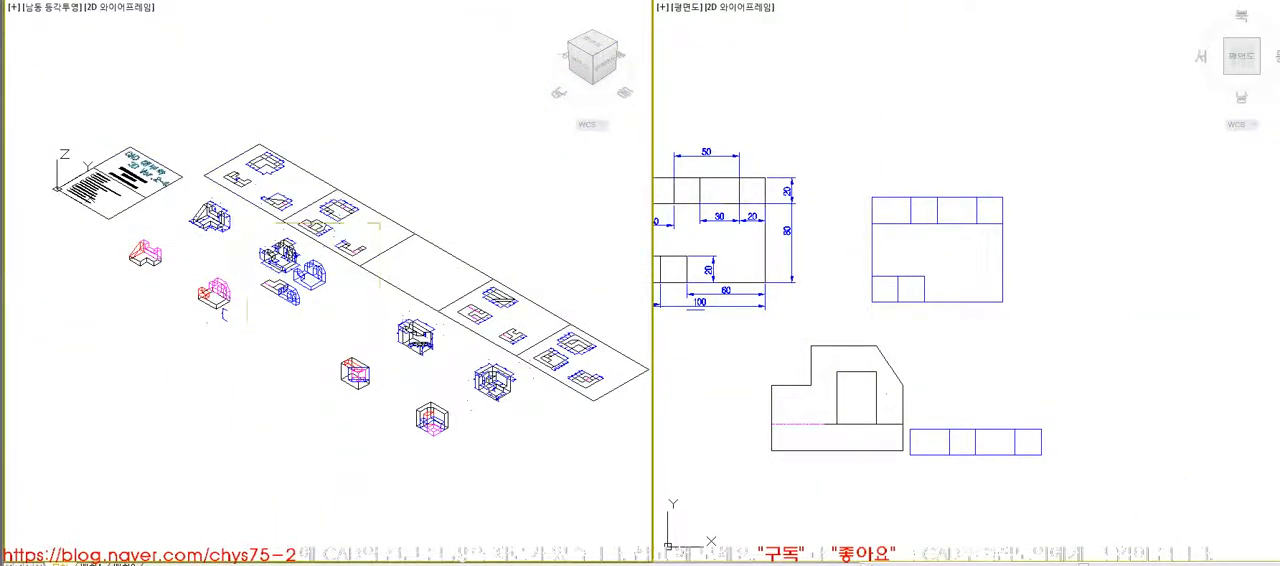
left_click(380, 331)
left_click(768, 341)
scroll(768, 341, "down", 5)
left_click(349, 340)
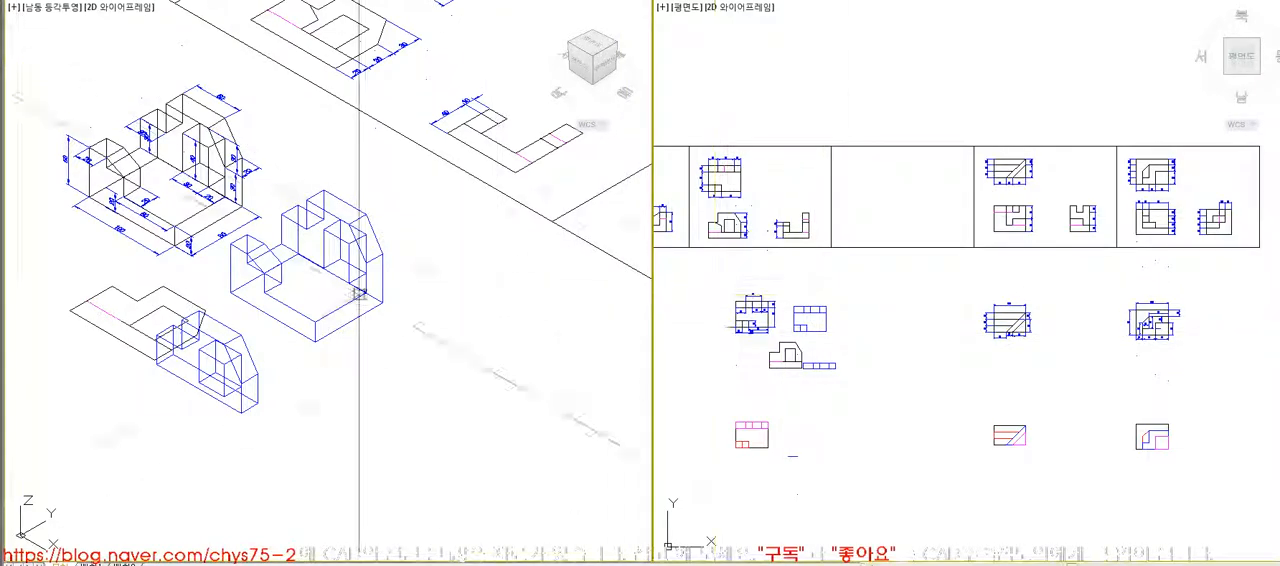
scroll(349, 340, "down", 3)
scroll(406, 362, "up", 6)
left_click(101, 125)
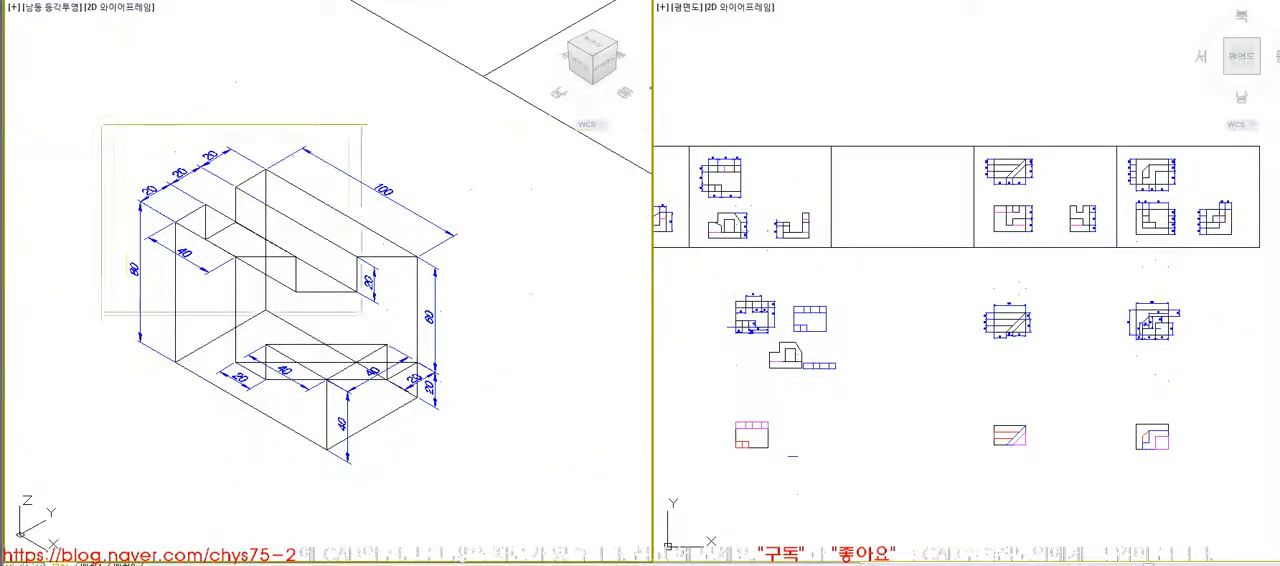
left_click(538, 500)
middle_click_drag(588, 513, 553, 467)
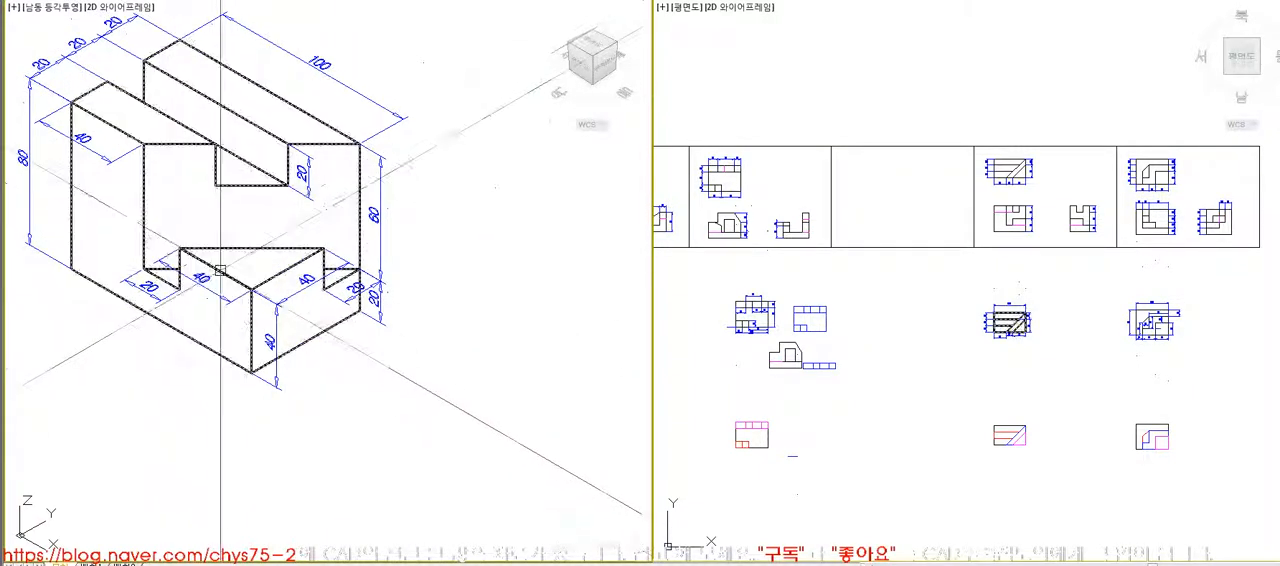
- Examine the slotted block's colour-coded construction figure with its top slot and corner cut lines
scroll(485, 403, "down", 5)
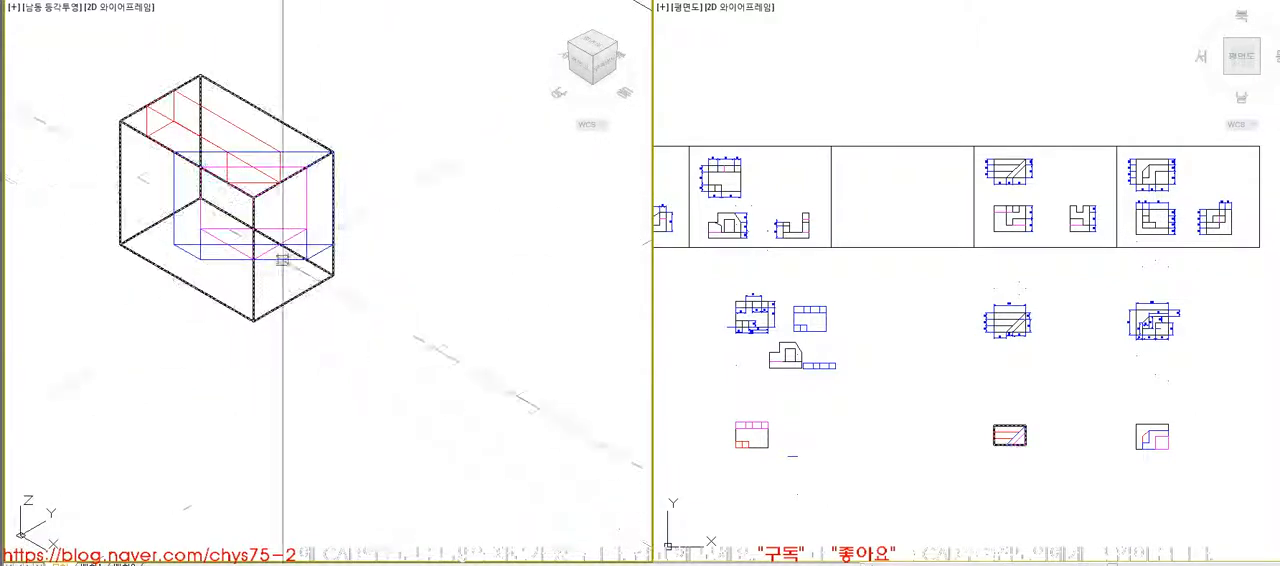
key("Escape")
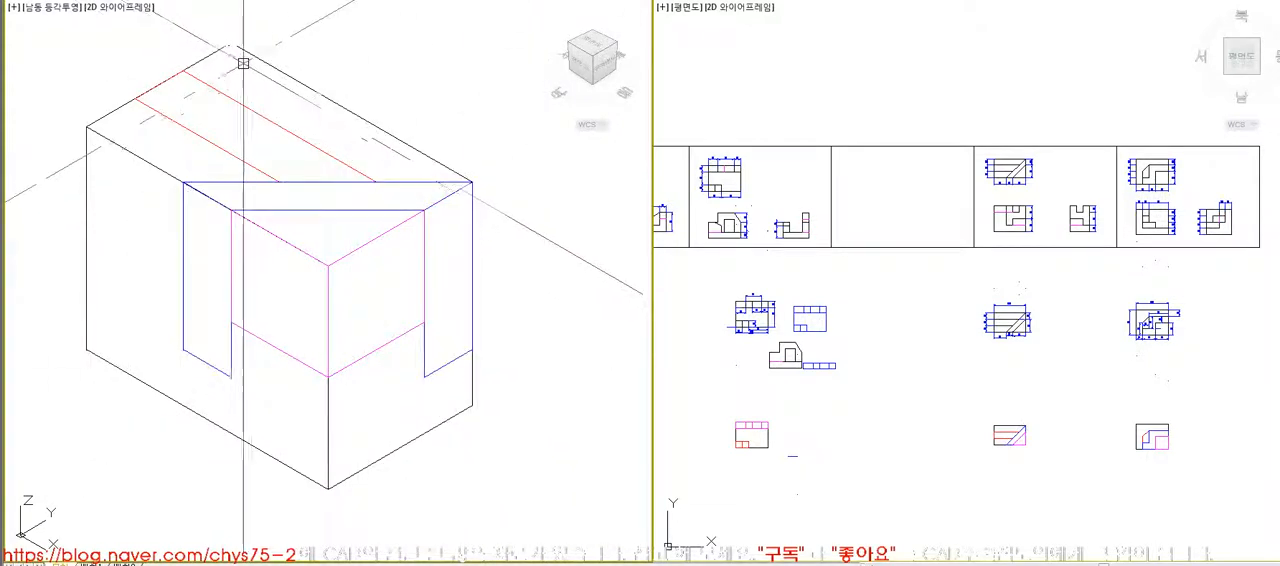
left_click(179, 115)
left_click(473, 207)
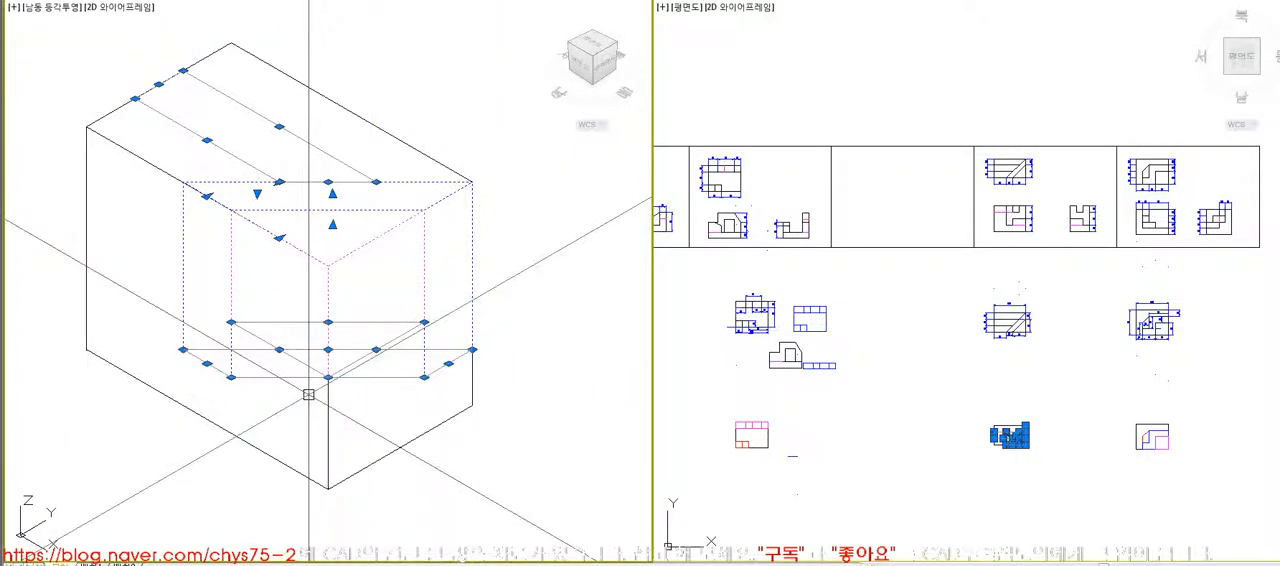
key("Escape")
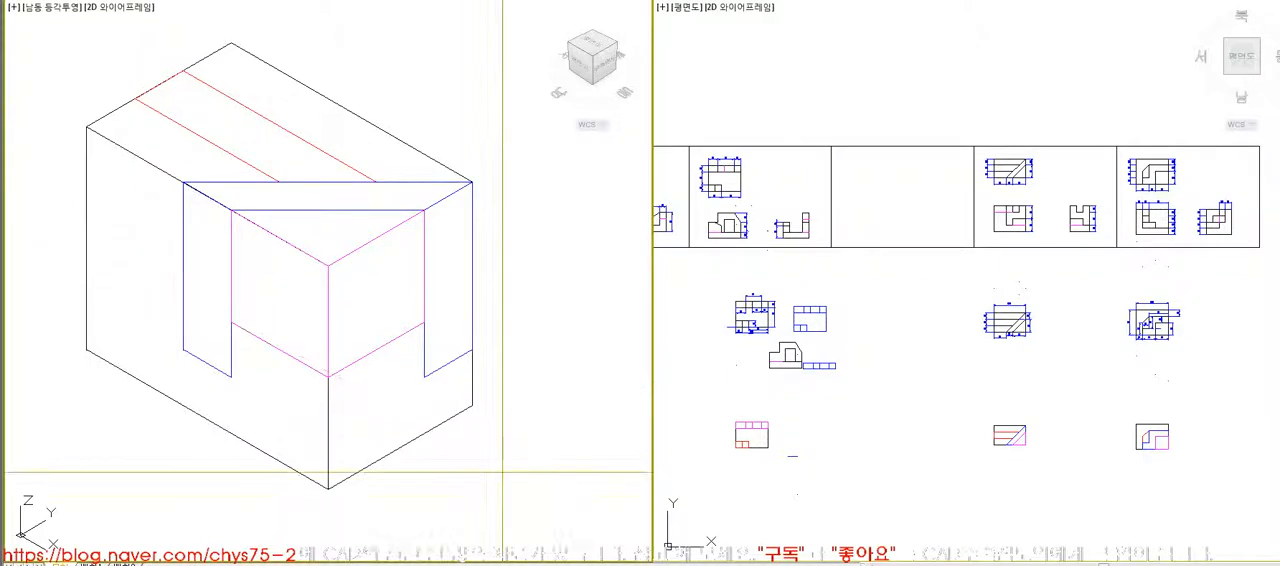
- Return to the slotted block's dimensioned isometric drawing and examine it up close as the modelling reference
scroll(502, 471, "down", 3)
scroll(297, 372, "down", 4)
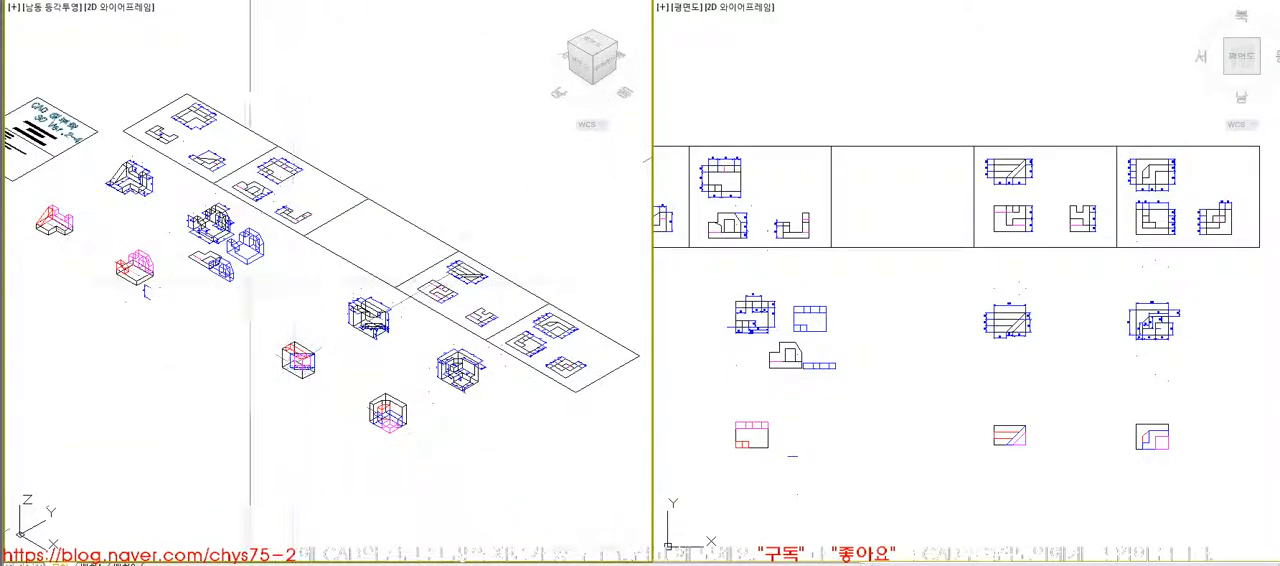
left_click(453, 404)
middle_click_drag(380, 374, 241, 332)
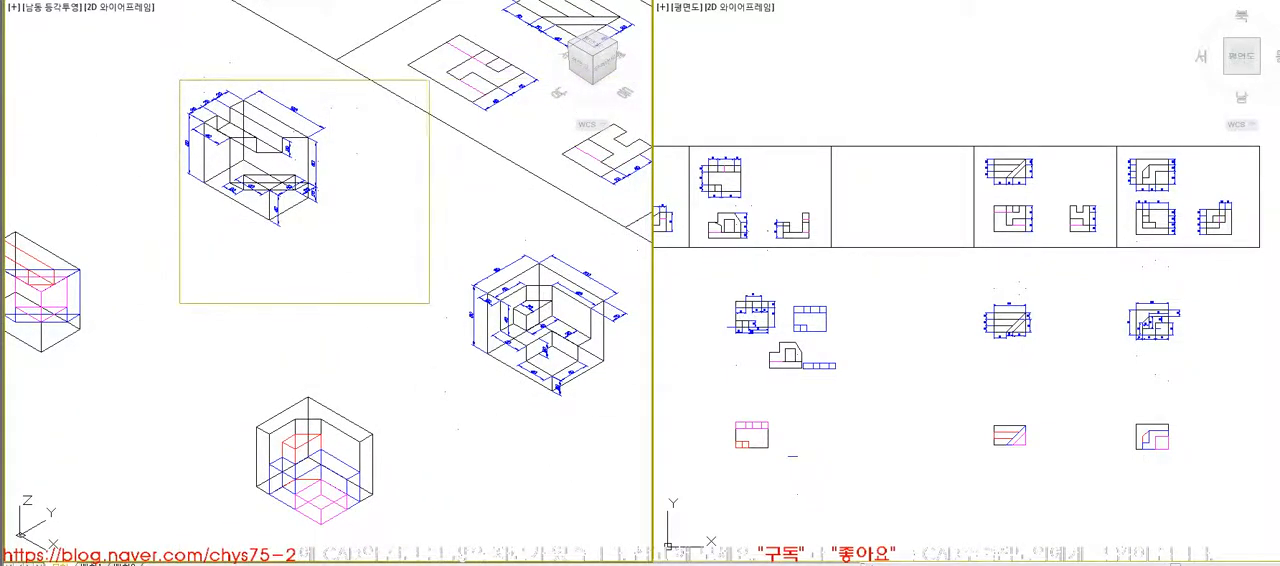
left_click(430, 303)
middle_click_drag(423, 337, 430, 336)
middle_click_drag(427, 340, 425, 343)
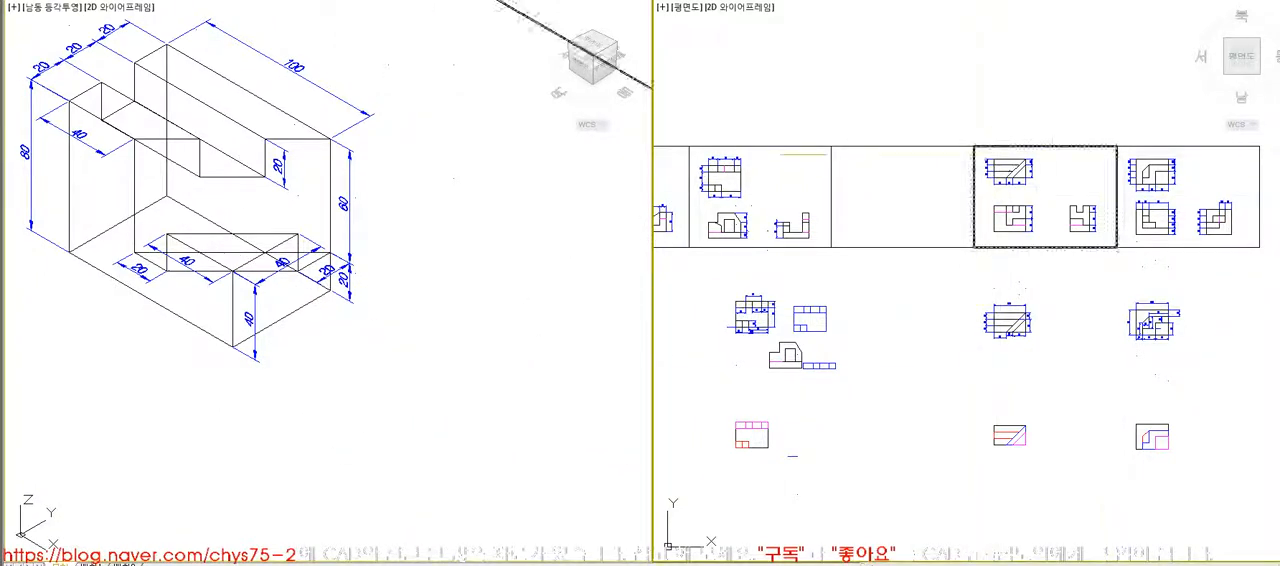
scroll(1021, 194, "up", 10)
left_click_drag(814, 110, 1110, 312)
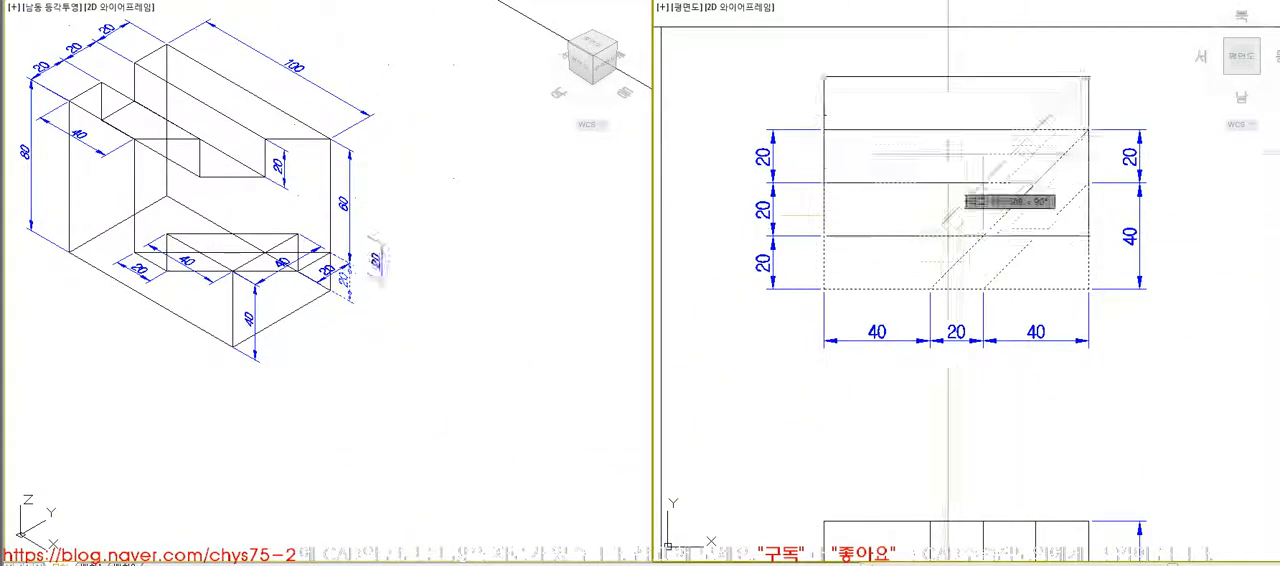
scroll(968, 178, "down", 6)
left_click(968, 178)
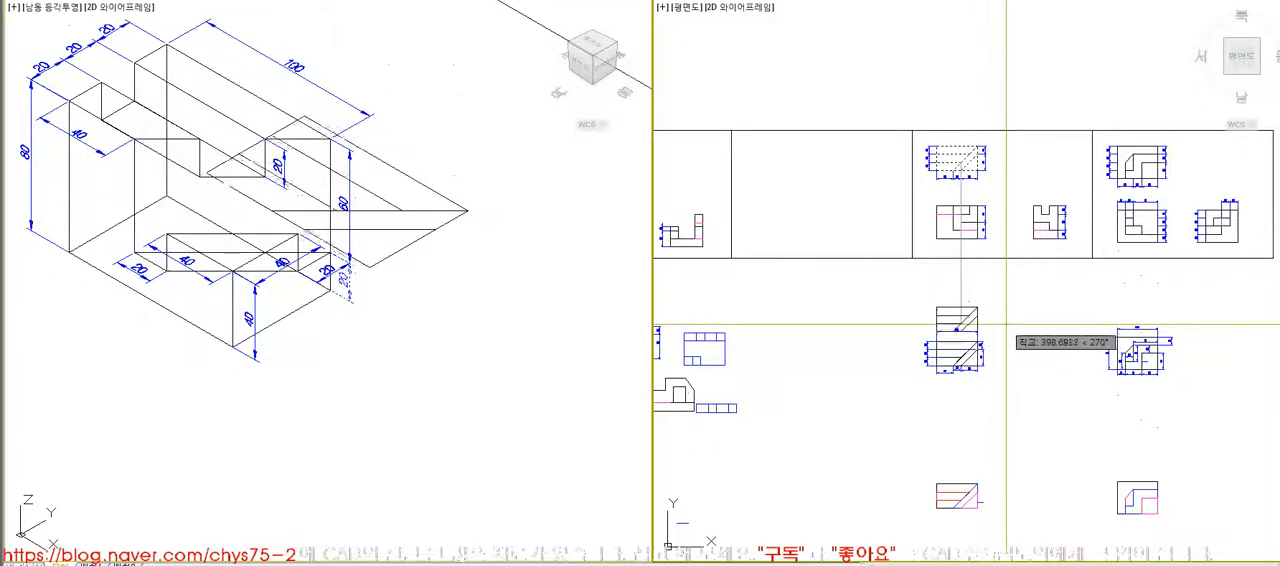
key("Escape")
key("Escape")
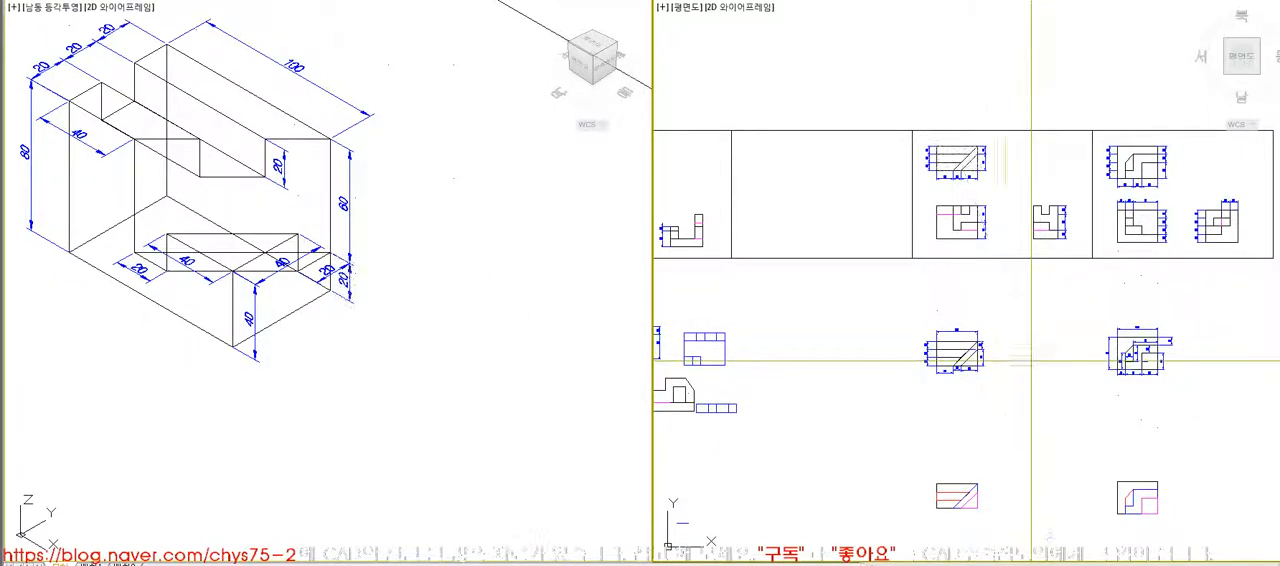
- Copy the slotted block's top-view outline and inner lines, without dimensions, to the empty area beside its isometric drawing
scroll(977, 136, "up", 3)
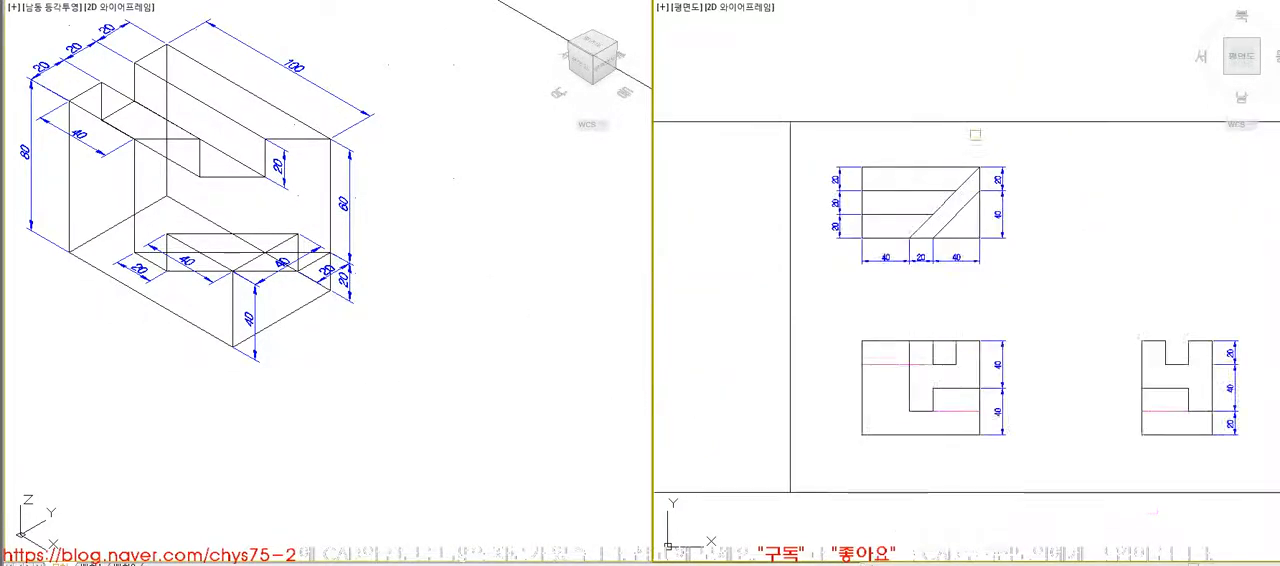
left_click(877, 224)
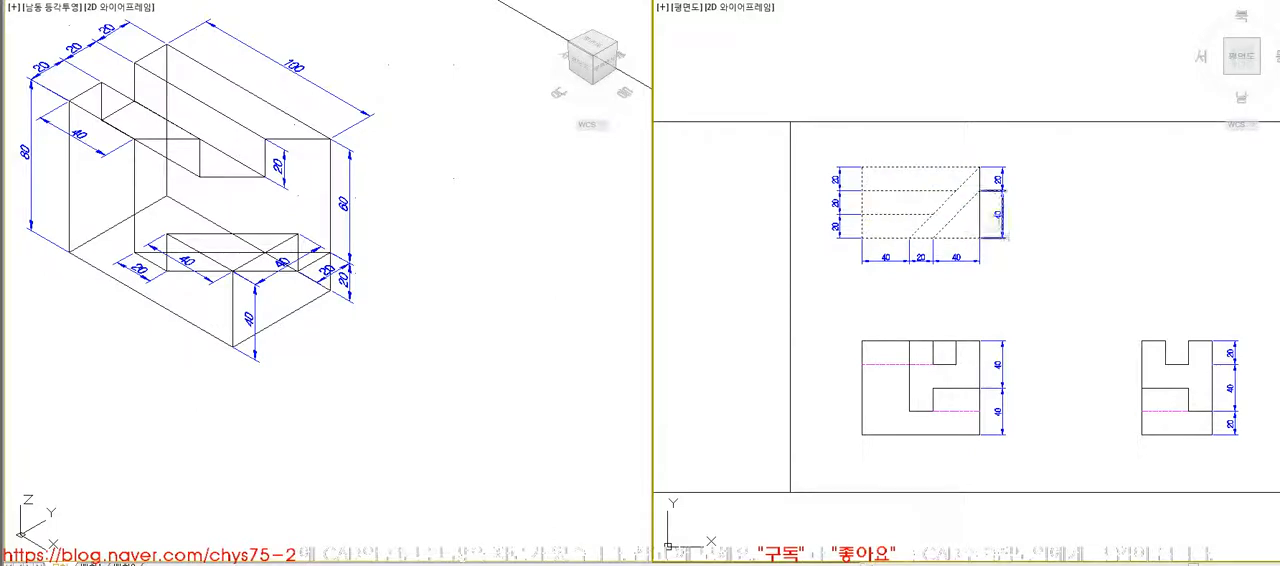
key("space")
left_click(912, 188)
scroll(924, 154, "down", 6)
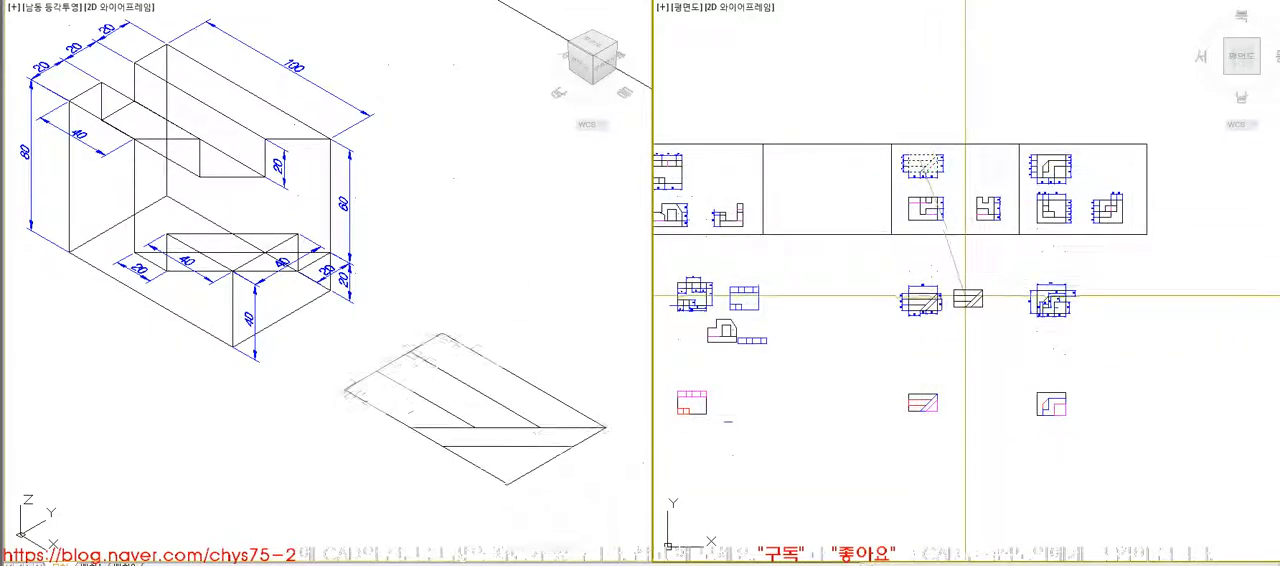
- Examine the copied top view up close in the isometric view, then restore the previous view
key("space")
left_click(634, 437)
left_click(314, 314)
left_click(603, 518)
left_click(977, 354)
key("space")
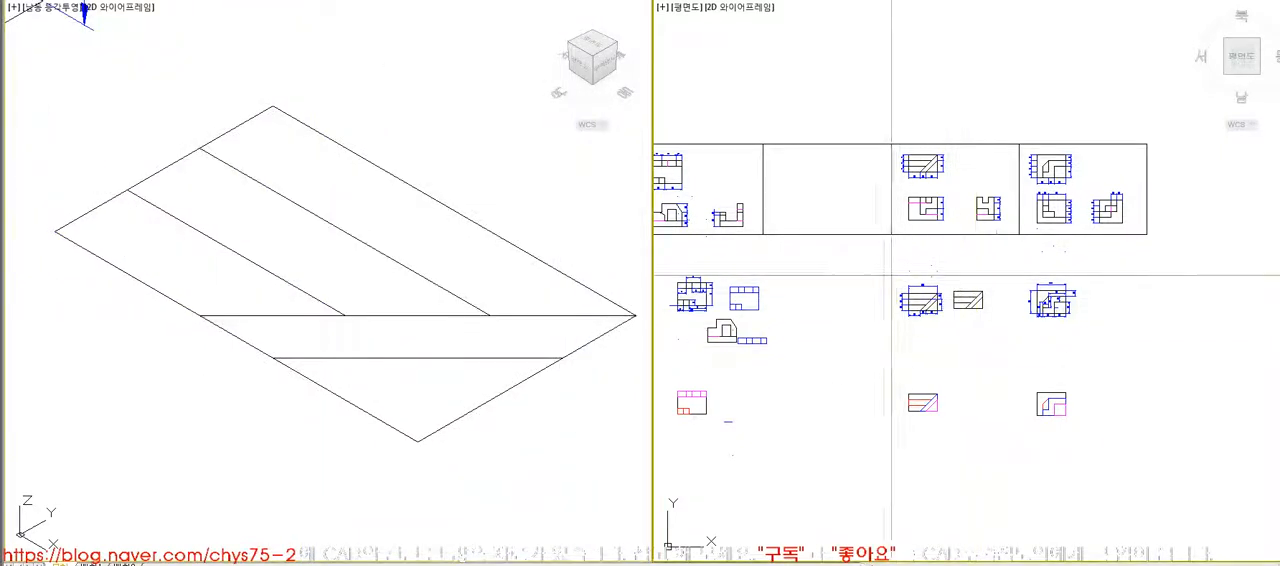
left_click(890, 277)
left_click(1013, 340)
left_click(508, 409)
type("z p")
- Draw a rectangle over the copied top view's outer outline from corner to corner and move it just below the copy
left_click(1009, 273)
type("z")
left_click(954, 160)
left_click(1213, 341)
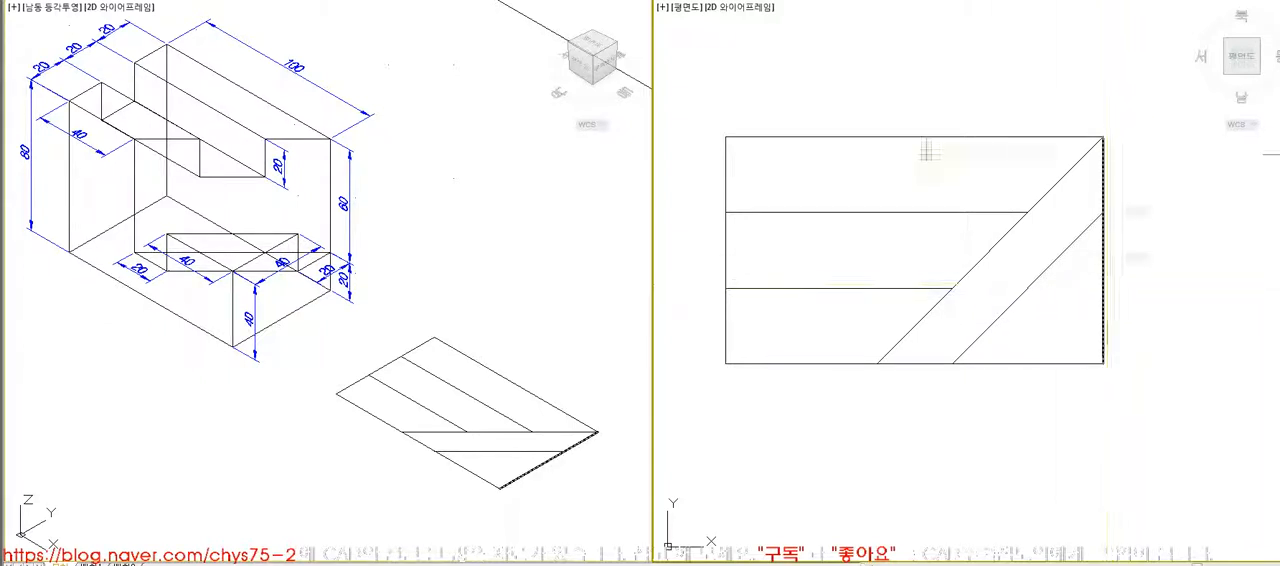
left_click(726, 137)
left_click(1101, 366)
type("m")
left_click(1106, 166)
key("space")
left_click(1040, 165)
scroll(1040, 165, "down", 5)
left_click(1055, 233)
- Examine the colour-coded construction figure's slot, diagonal strip and corner blocks in wireframe and with hidden lines removed
left_click(320, 241)
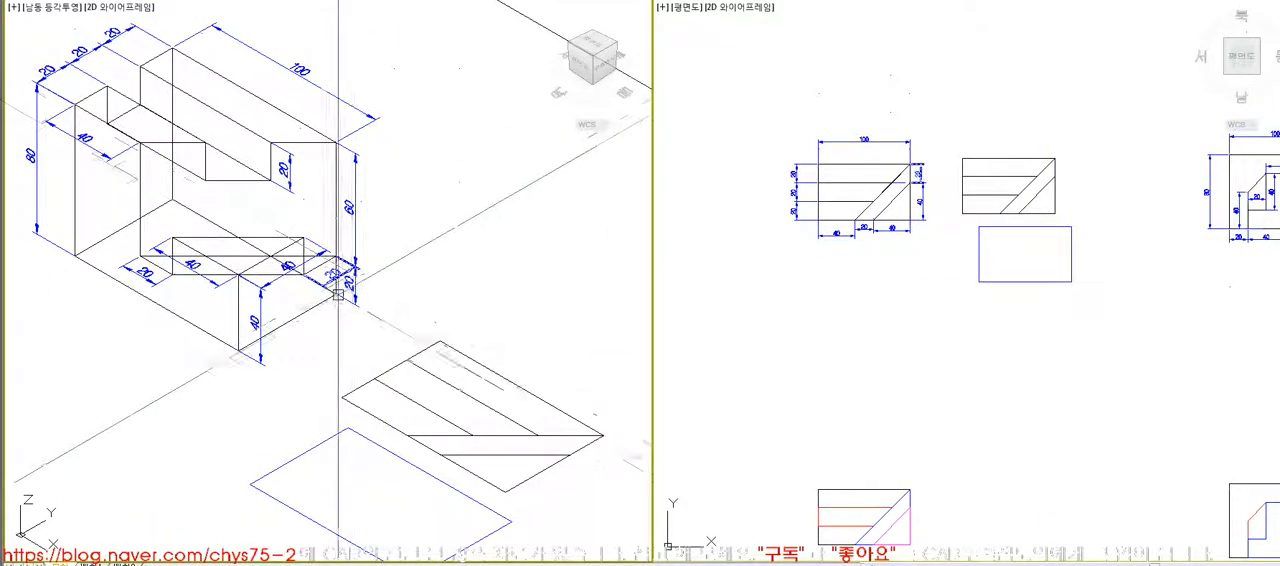
scroll(214, 291, "down", 8)
scroll(364, 384, "up", 8)
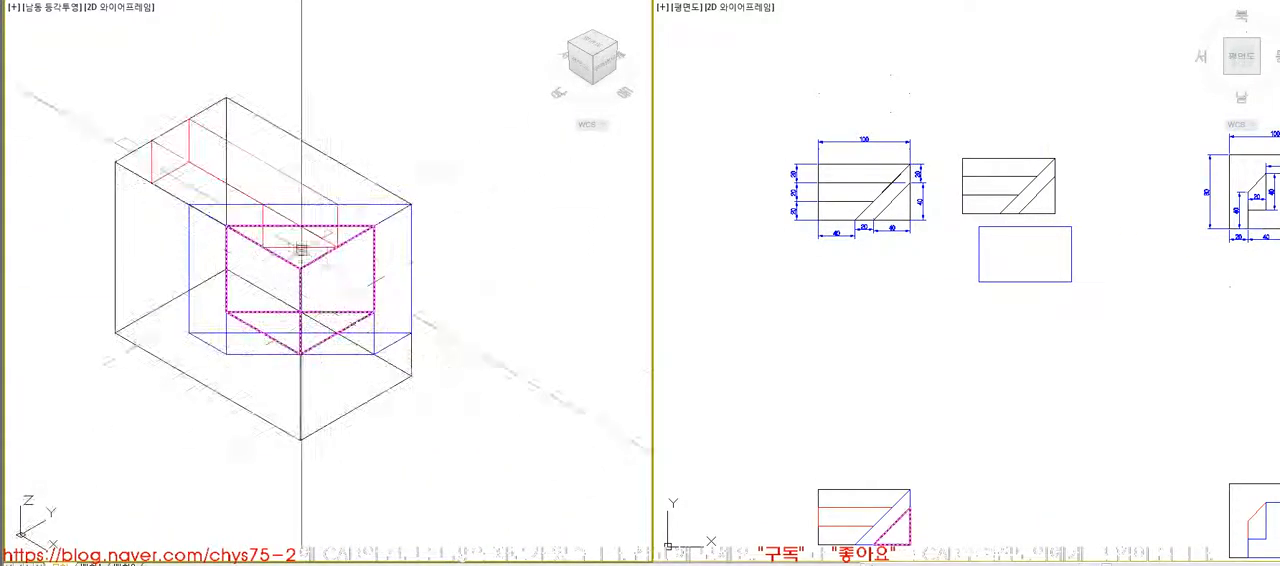
left_click(289, 186)
key("Escape")
left_click(392, 222)
key("Escape")
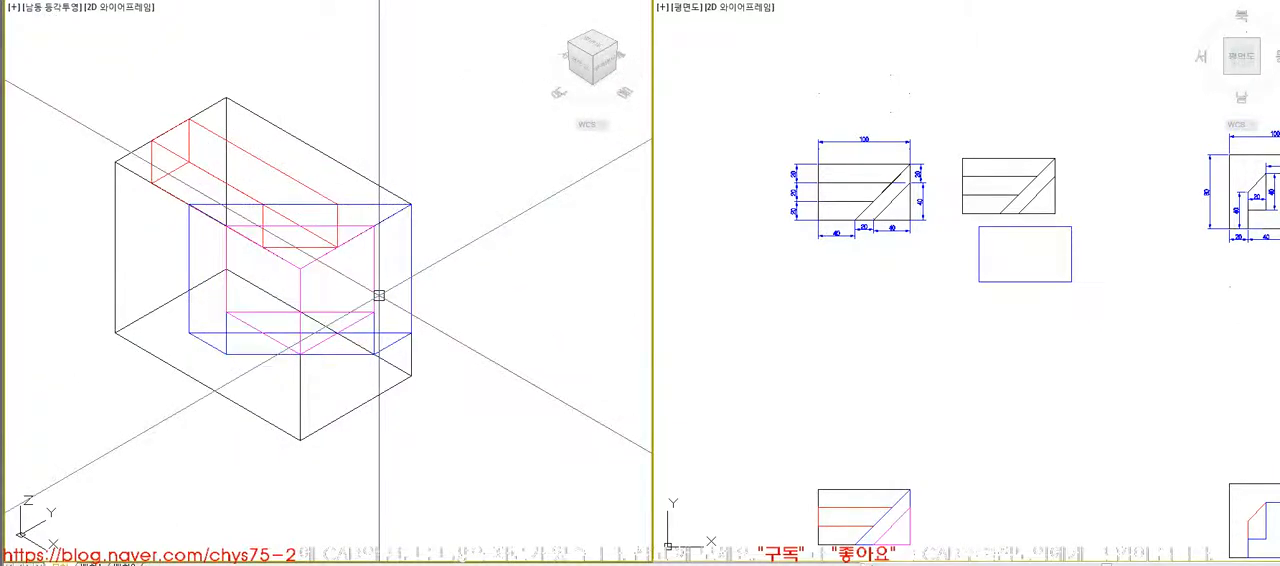
type("hi")
key("Return")
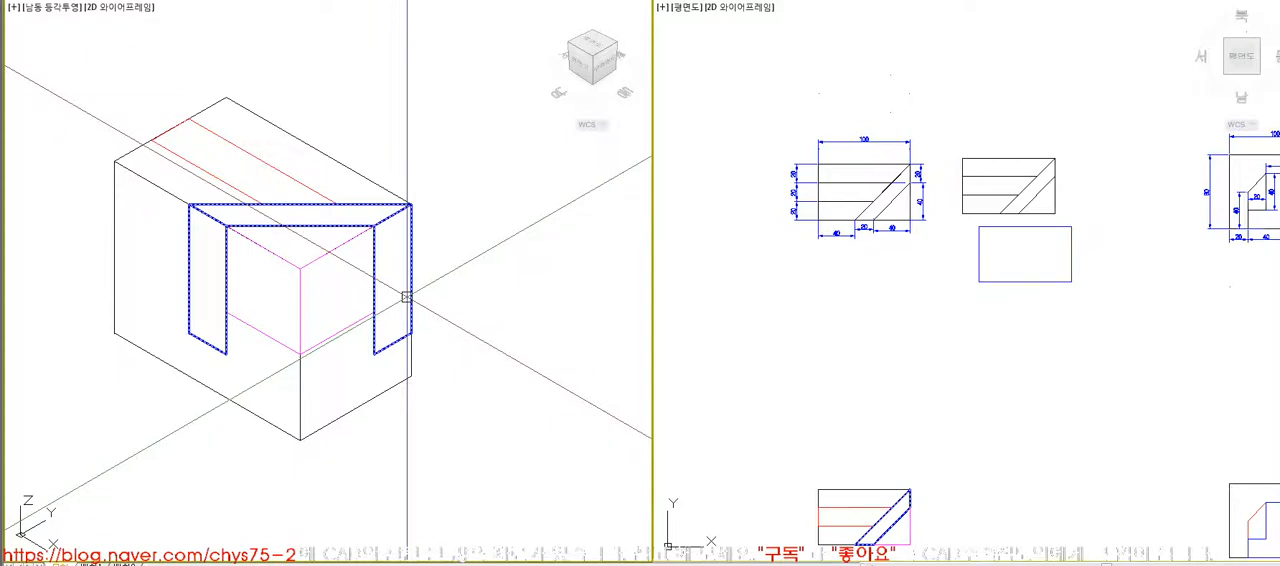
scroll(502, 351, "down", 10)
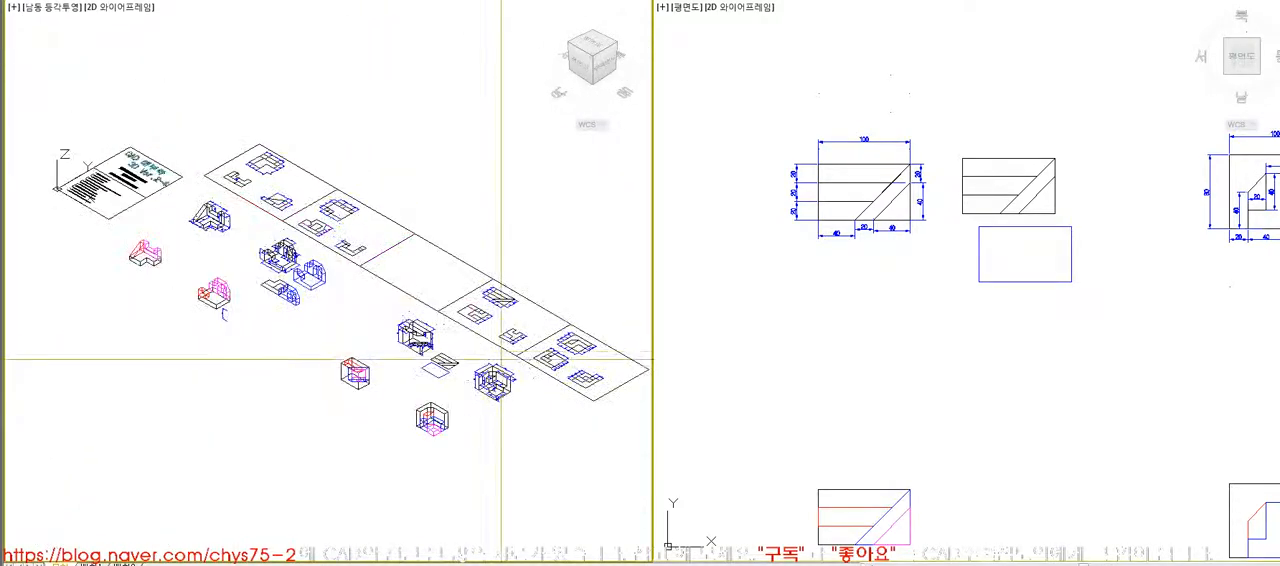
scroll(453, 366, "up", 6)
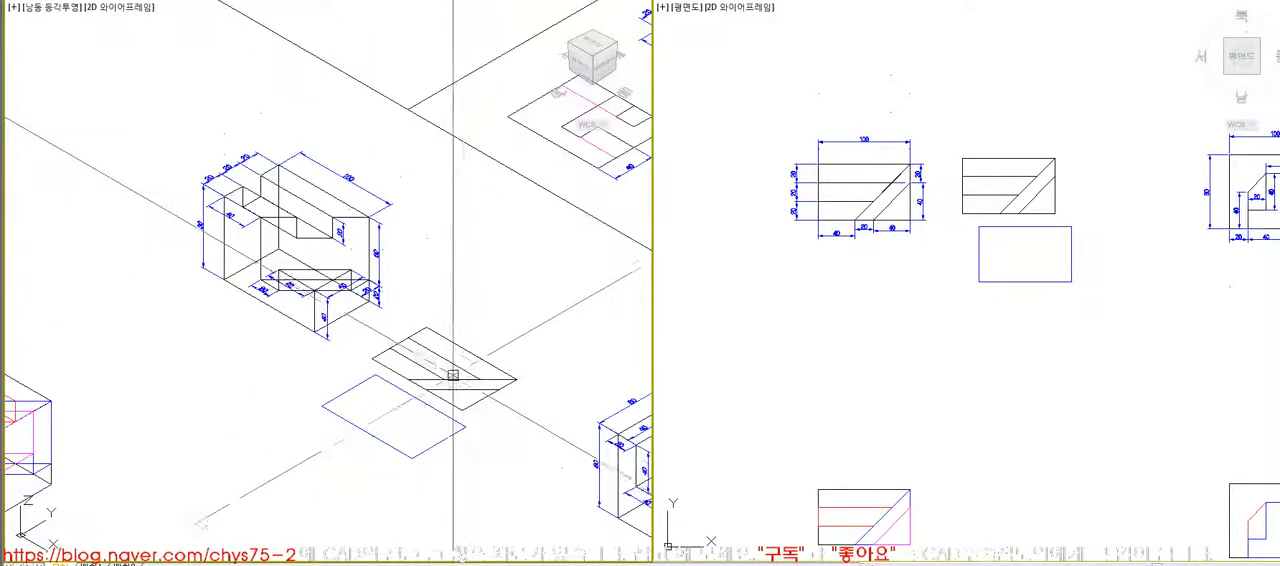
- Create closed boundary polylines inside the copied top view for the middle slot, the diagonal strip and the corner triangle
left_click(543, 445)
left_click(802, 343)
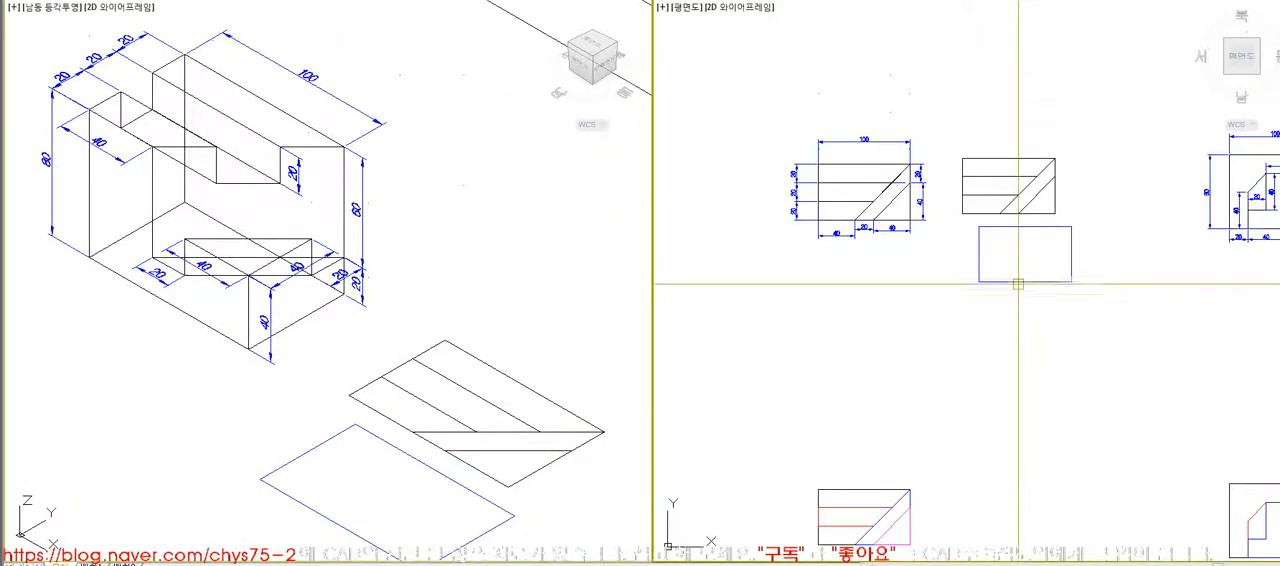
left_click(551, 423)
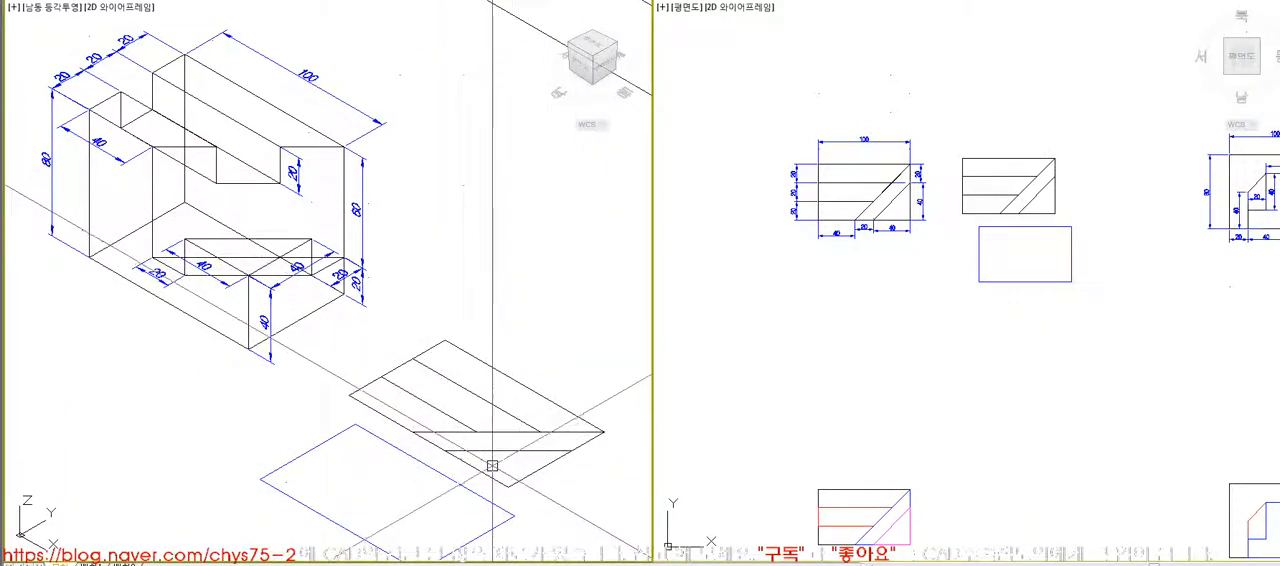
left_click(914, 384)
key("z")
key("space")
left_click(942, 139)
left_click(1117, 284)
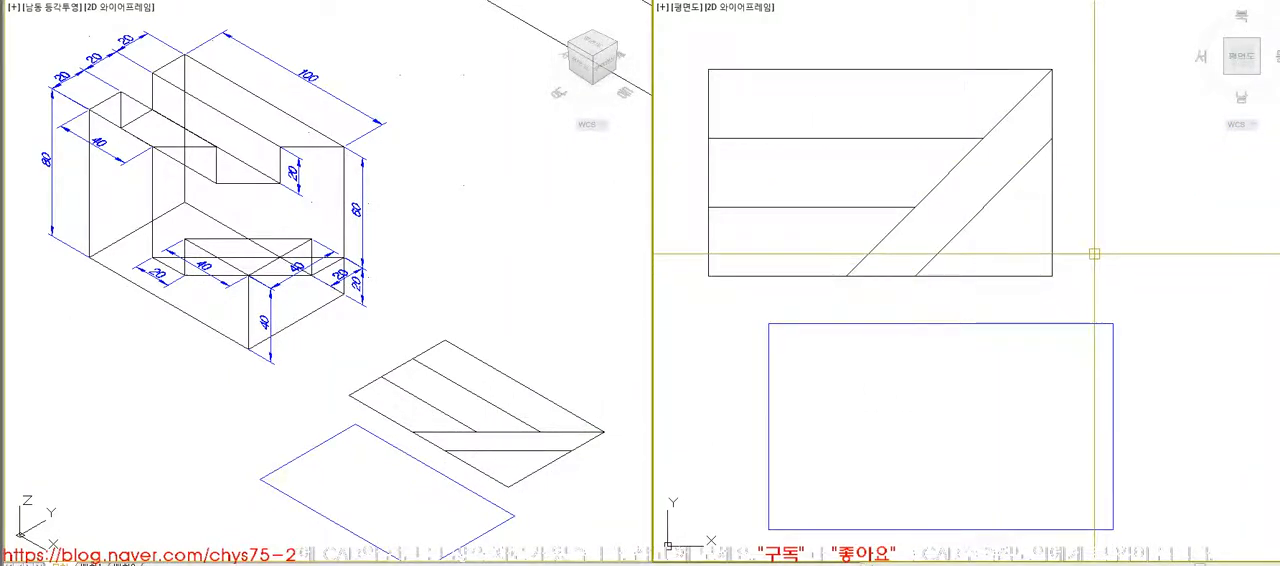
type("bo")
key("space")
key("space")
left_click(878, 177)
left_click(998, 198)
left_click(994, 181)
key("space")
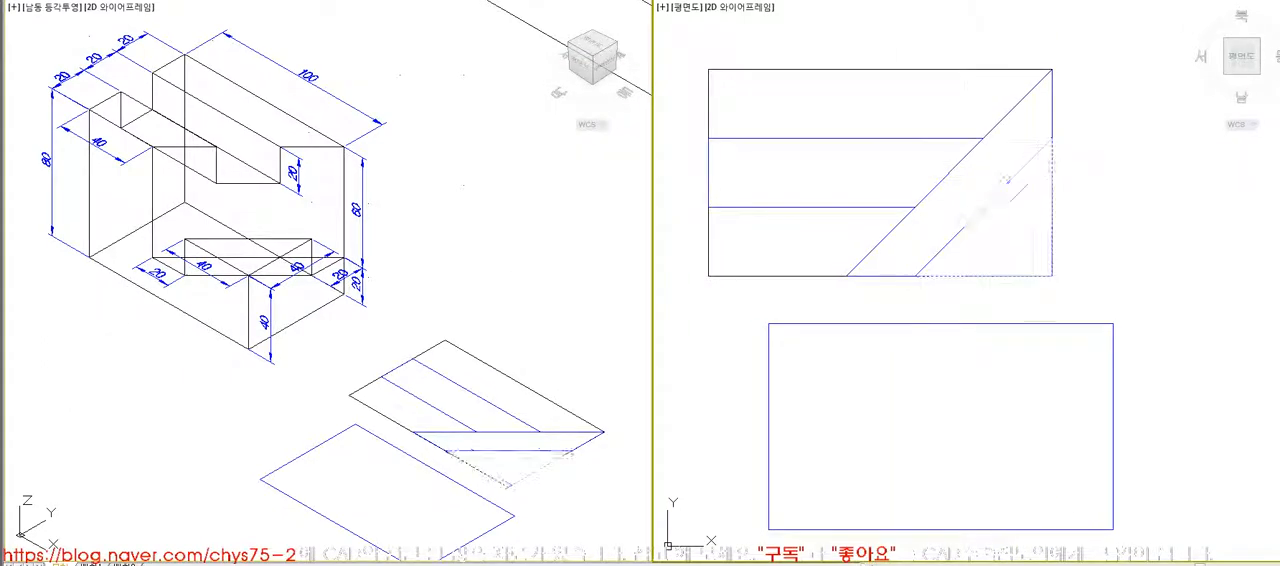
- Move the three boundary profiles onto the separate rectangle, matching upper-left corners, and delete the original copied lines
left_click(710, 70)
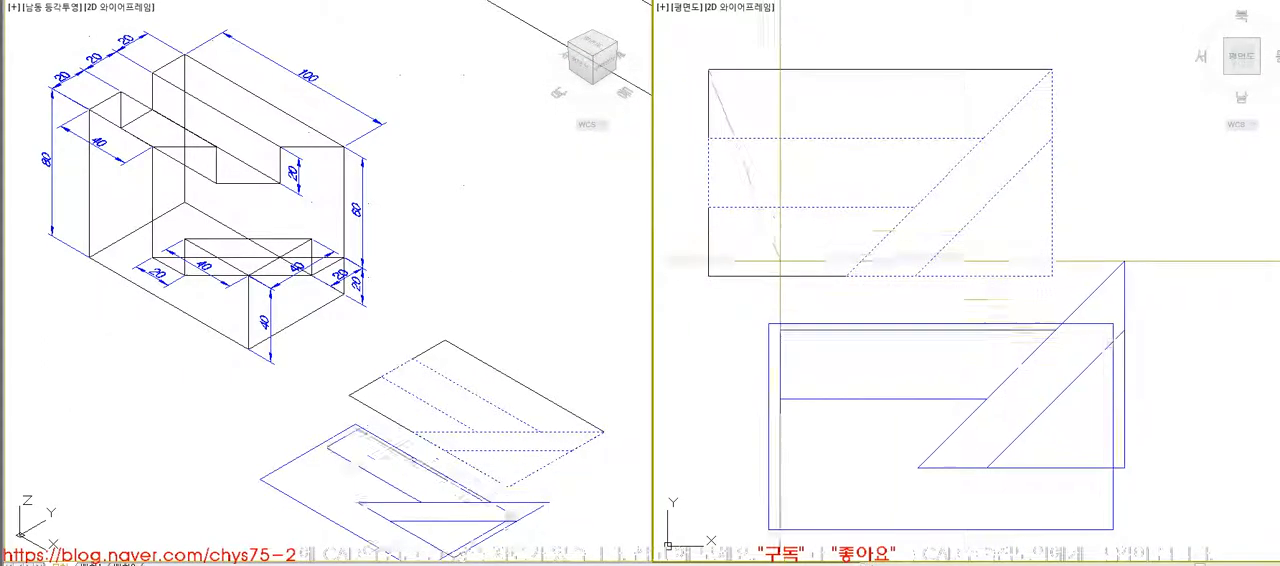
left_click(769, 323)
scroll(862, 244, "down", 5)
left_click(789, 265)
key("Delete")
- Move the rectangle together with its slot, strip and triangle profiles up beside the dimensioned block
left_click(807, 254)
left_click(998, 391)
type("m")
key("space")
left_click(1052, 407)
left_click(1046, 329)
- Extrude the outer rectangle upward 80 to form the main block
left_click(594, 432)
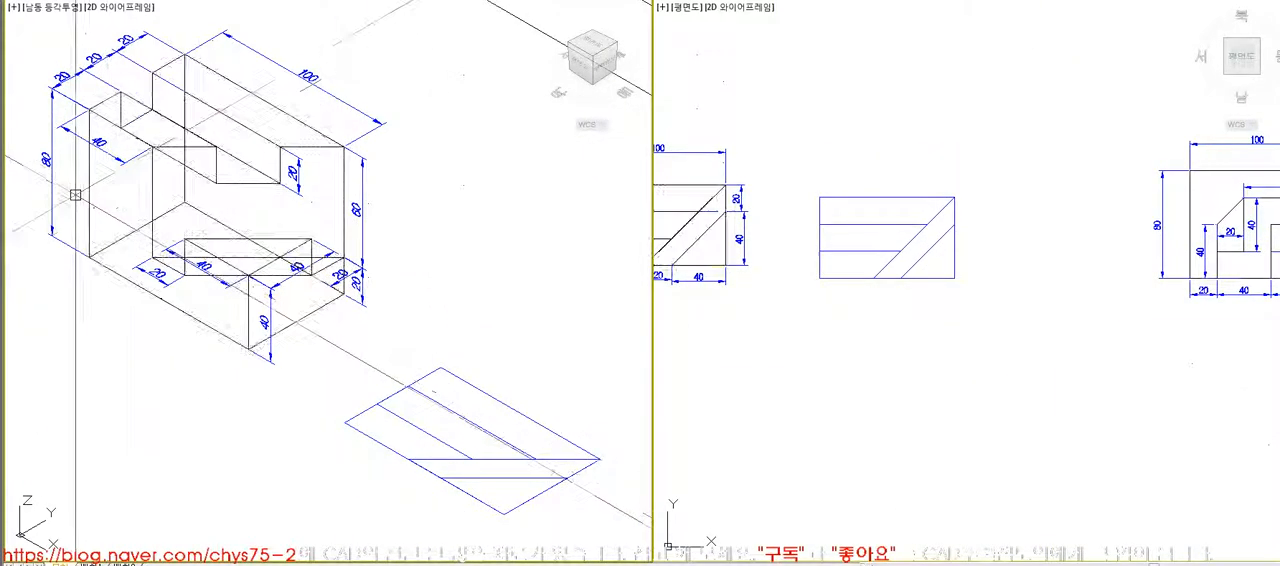
left_click(365, 410)
key("Return")
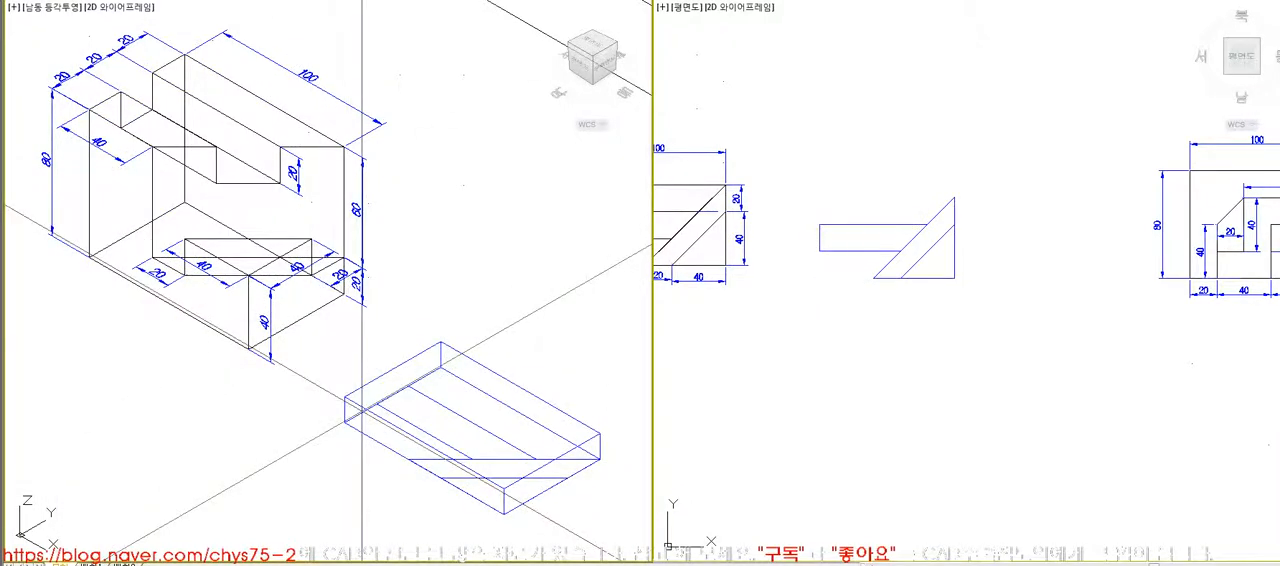
- Move the slot, diagonal strip and triangle profiles from the block's bottom front corner up to its top front corner
left_click(422, 429)
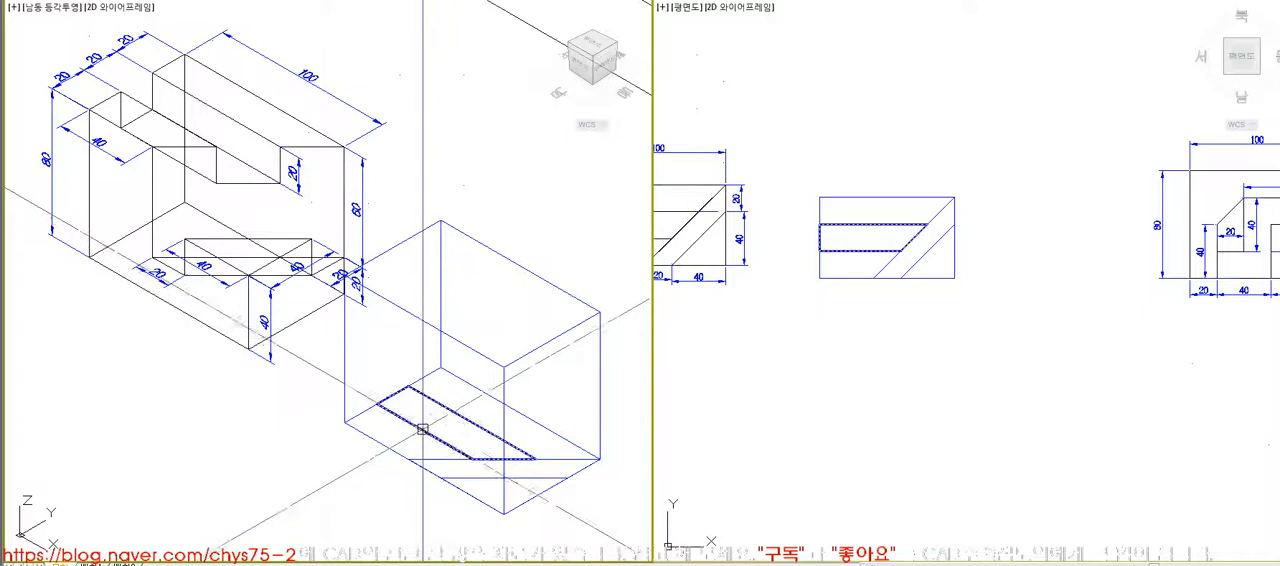
key("space")
left_click(447, 444)
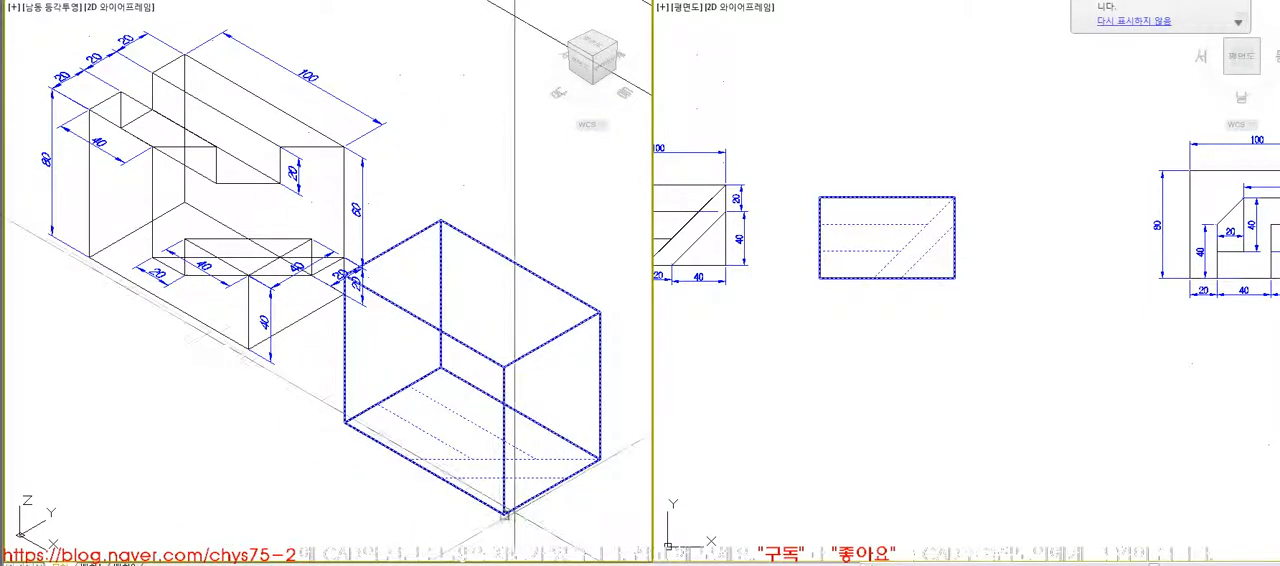
left_click(505, 515)
left_click(505, 367)
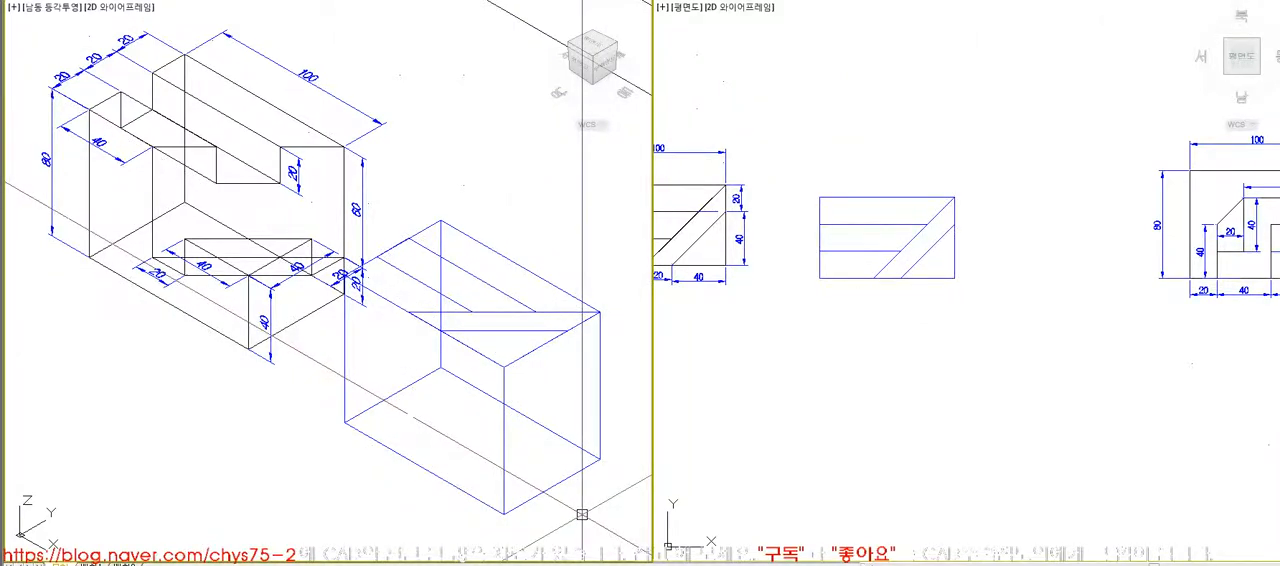
- Check the block with hidden lines removed and restore the wireframe display
type("hi")
key("space")
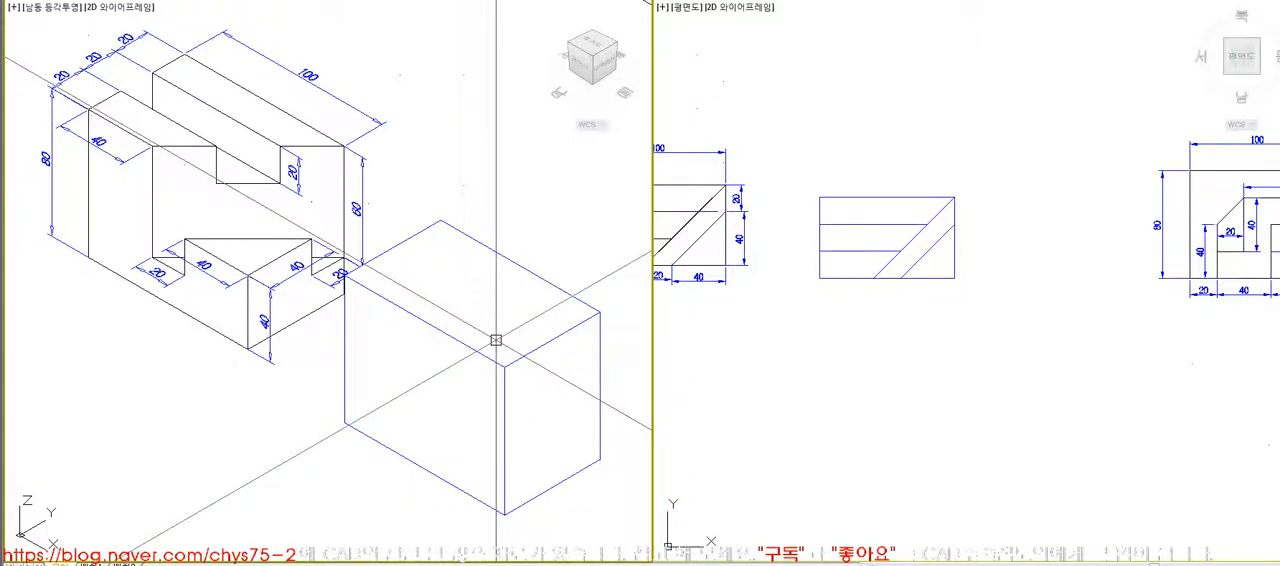
type("re")
key("space")
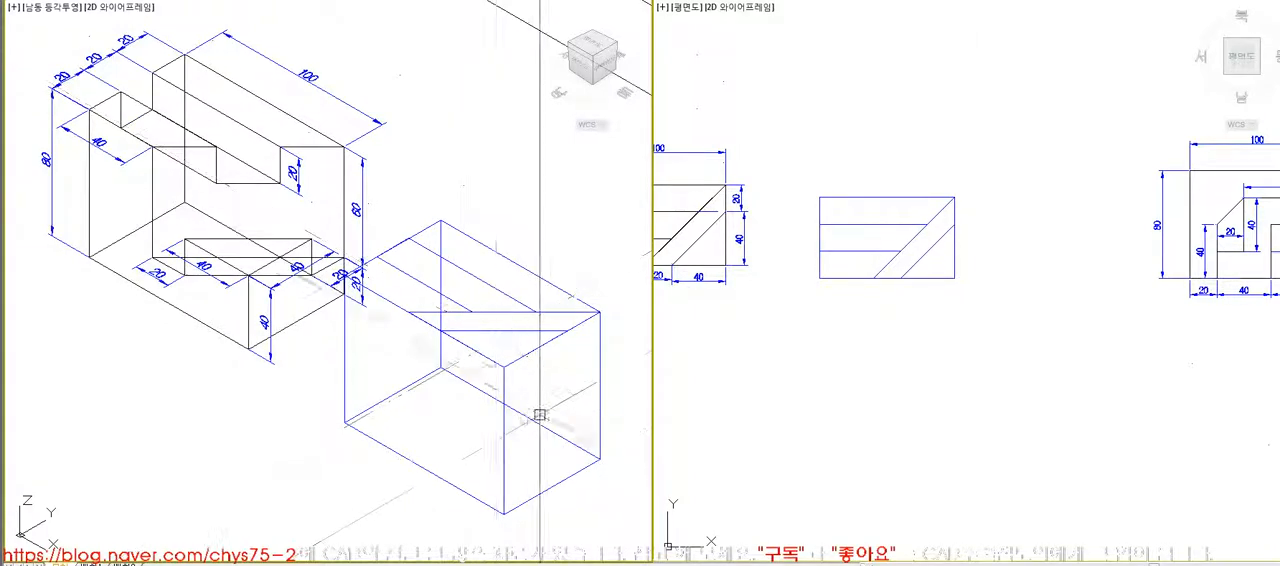
- Undo back to the flat profiles, then restore the extruded block with the profiles on its top face
left_click(508, 333, "ctrl+alt")
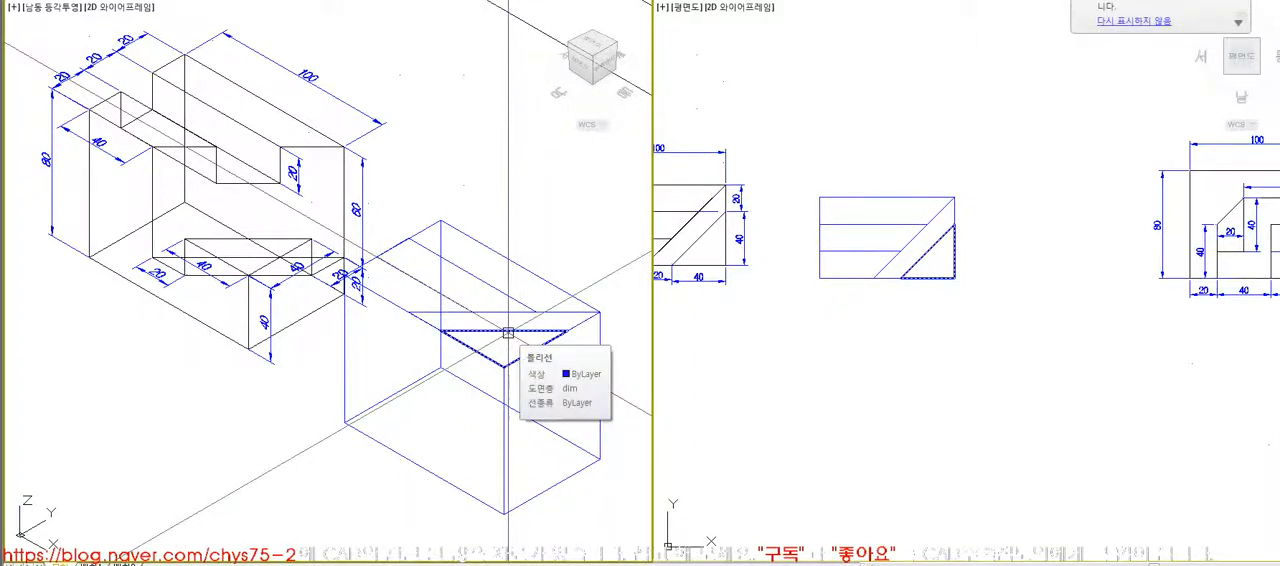
key("Delete")
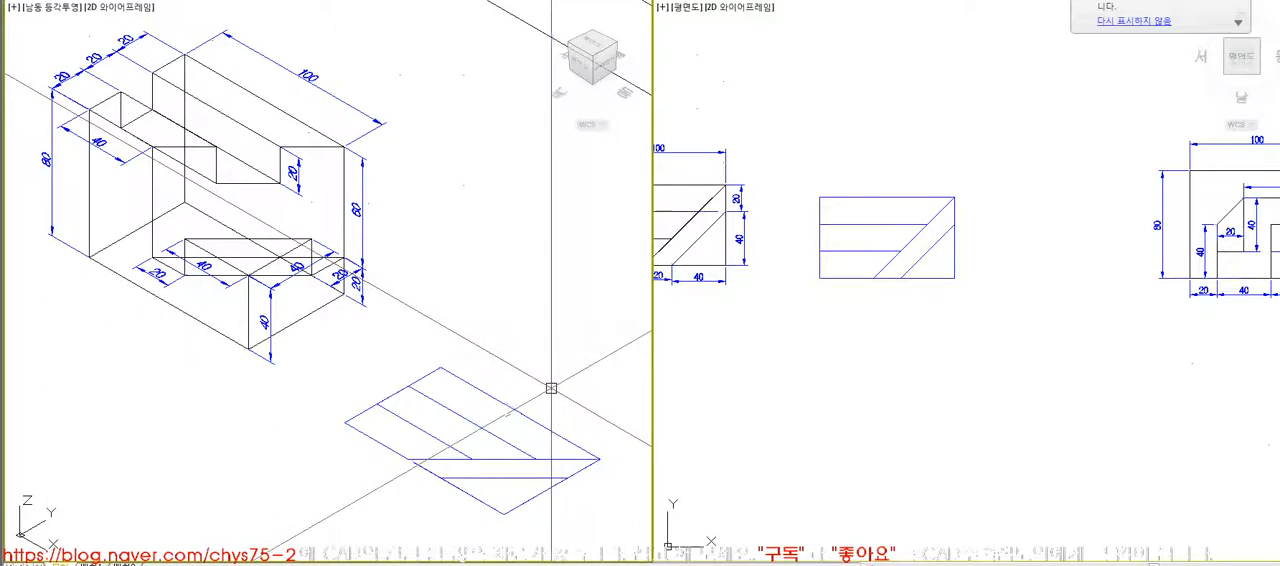
key("ctrl+z")
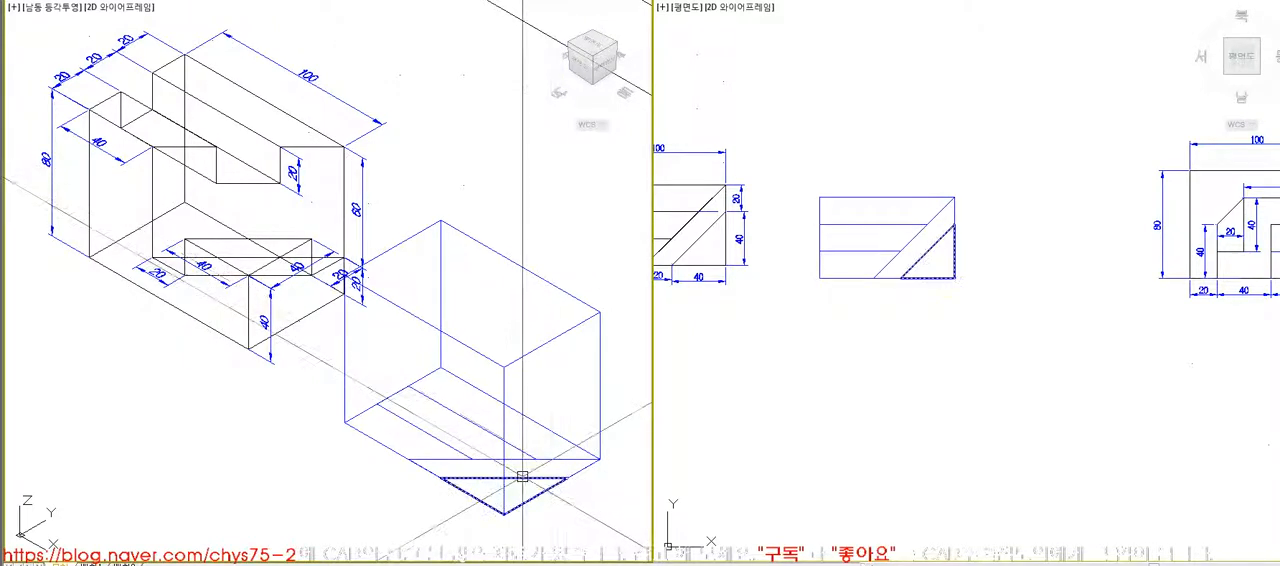
type("e")
key("space")
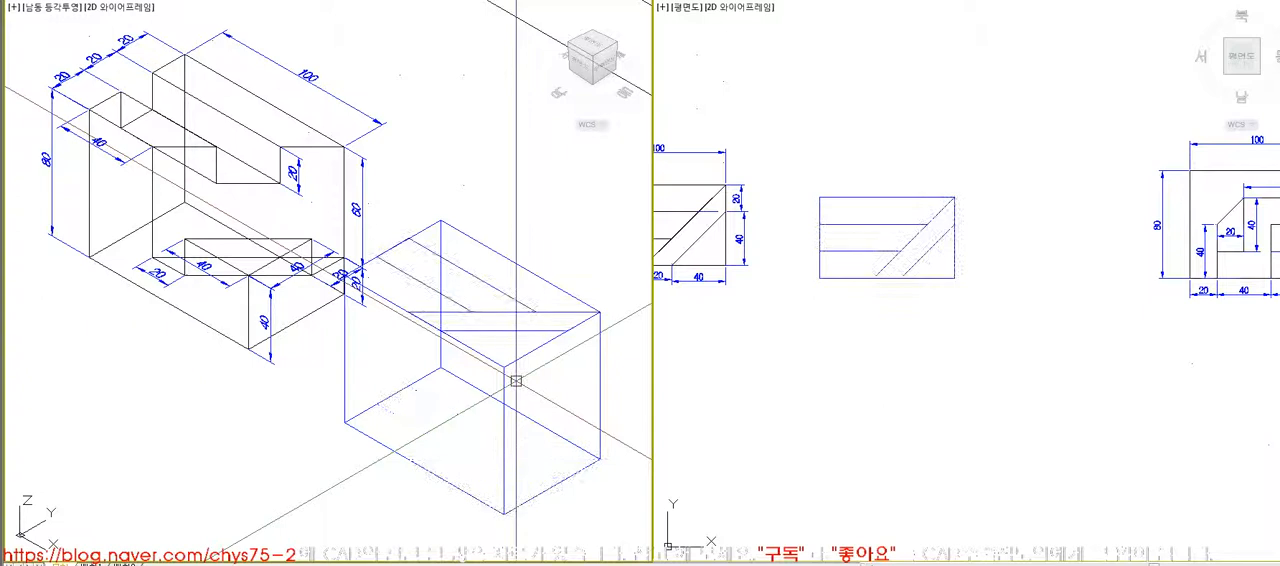
- Set the colour of the corner triangle profile on the block's top face to red
left_click(497, 331)
left_click(497, 1)
left_click(464, 20)
key("Escape")
- Set the colour of the diagonal strip profile on the block's top face to magenta
left_click(530, 330)
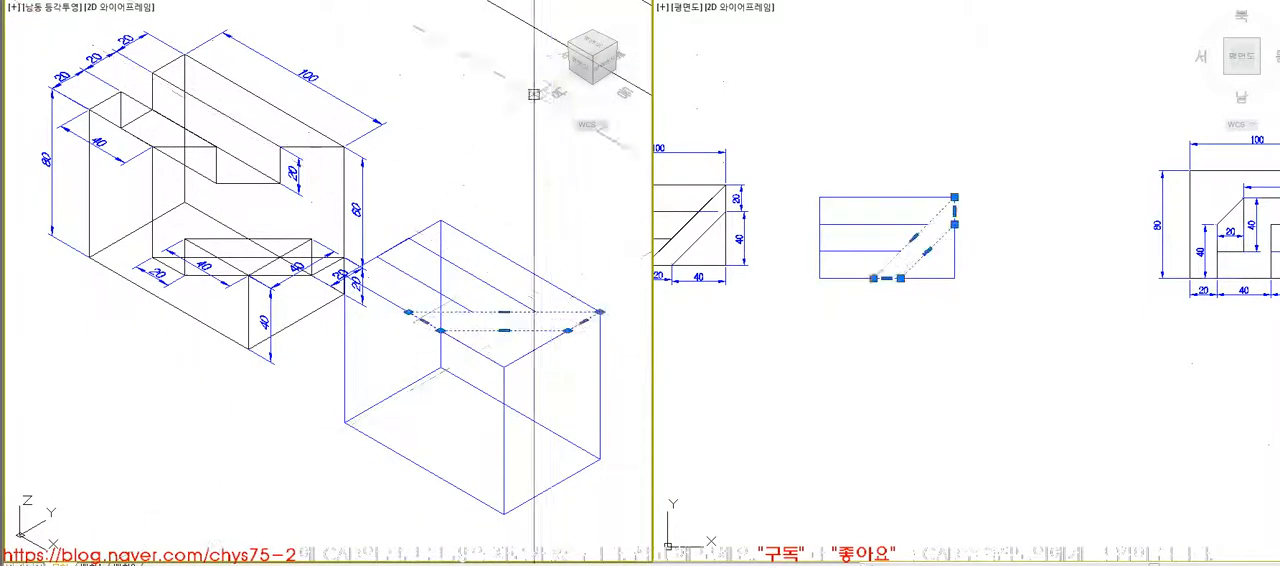
left_click(497, 2)
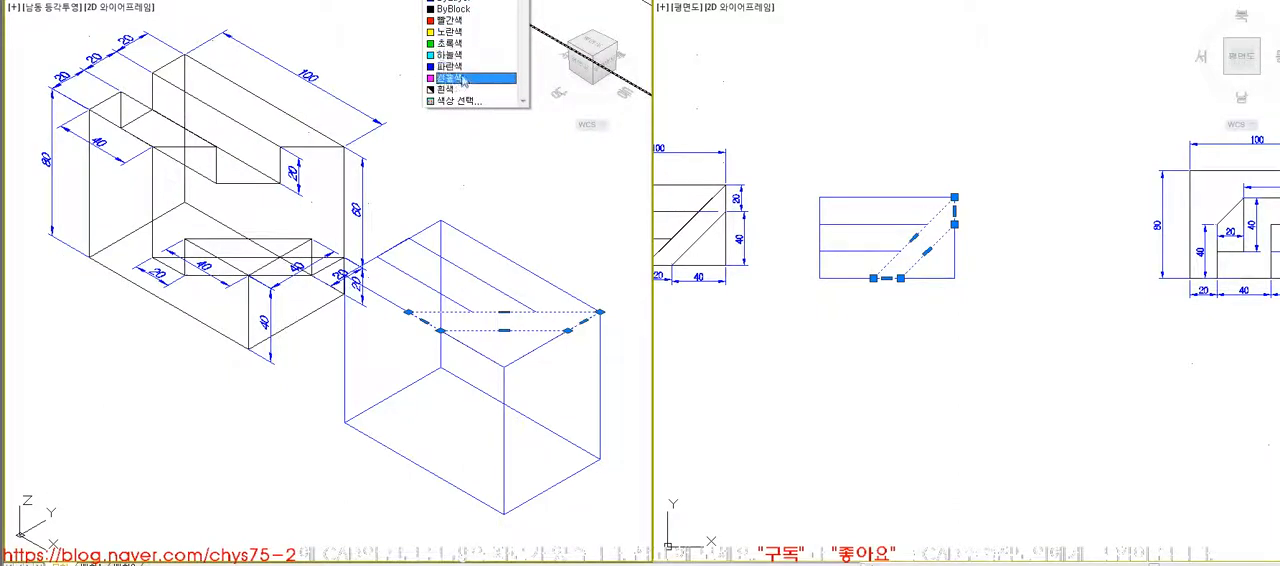
left_click(463, 80)
key("Escape")
- Set the colour of the slot profile on the block's top face to green
left_click(491, 284)
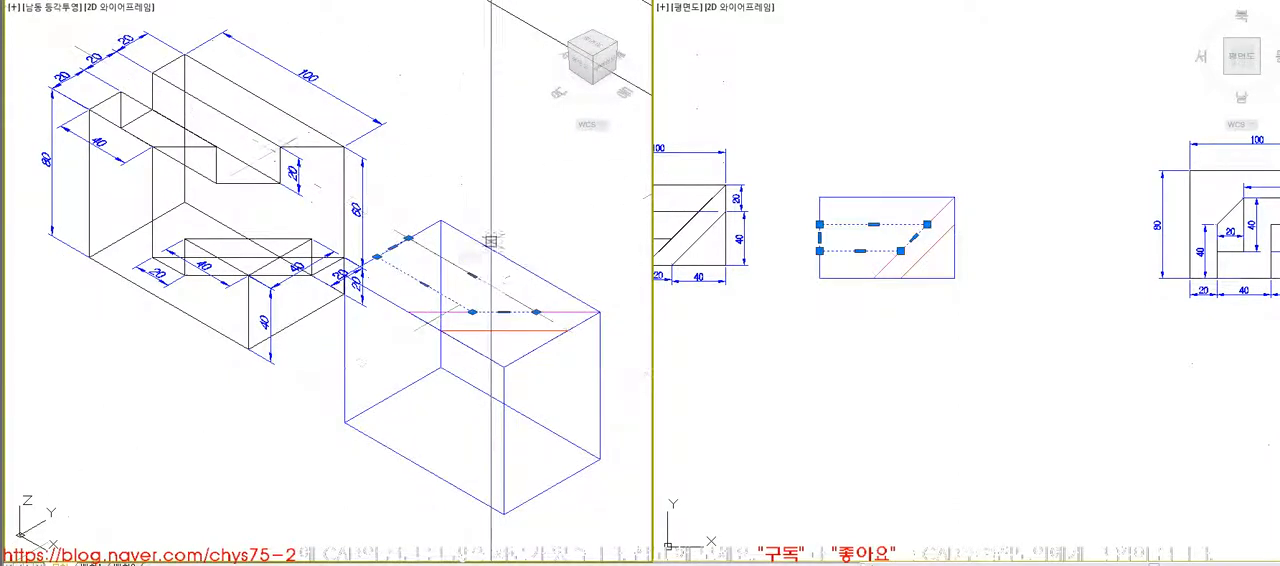
left_click(489, 3)
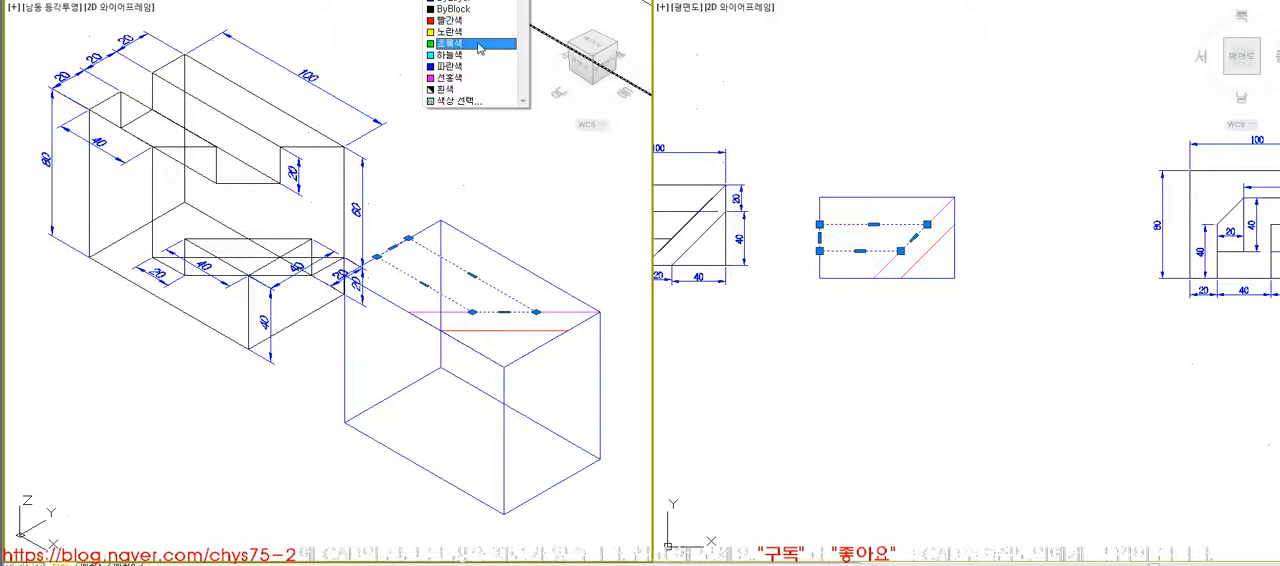
left_click(478, 45)
key("Escape")
left_click(600, 314)
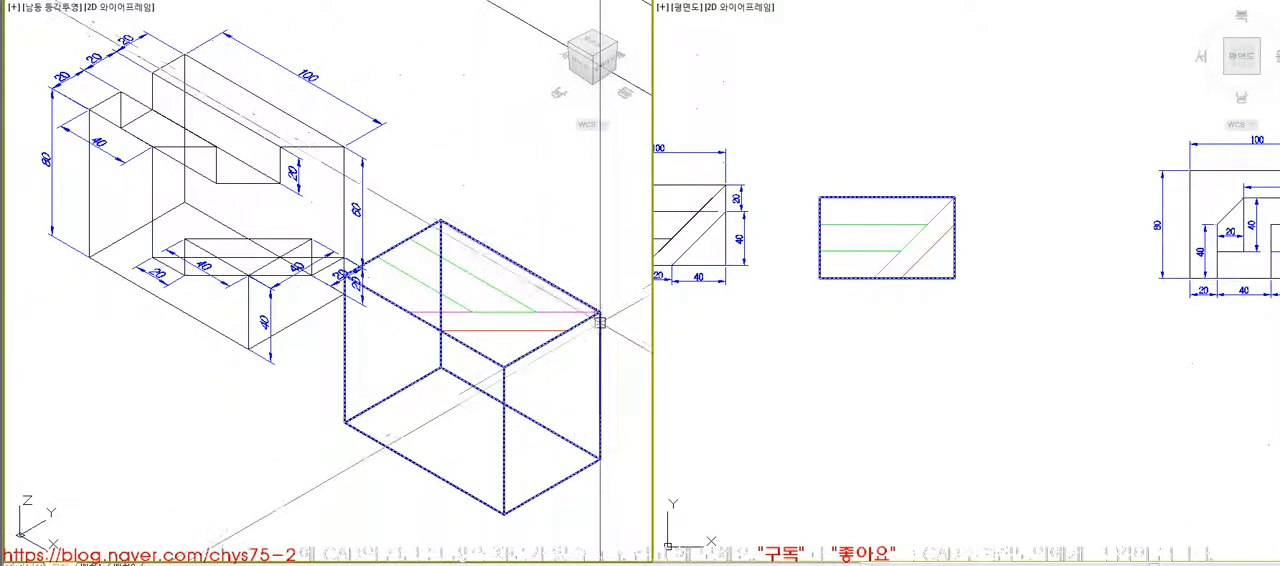
key("Escape")
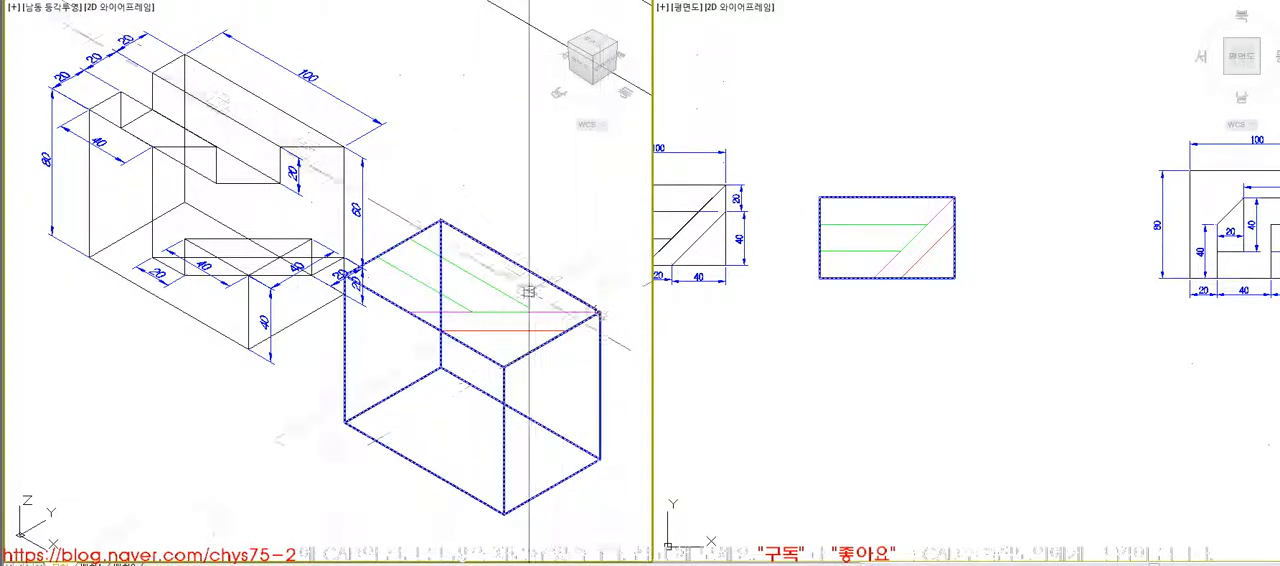
- Extrude the slot profile 20 down into the block and subtract it, checking the cut with hidden lines removed
left_click(492, 289)
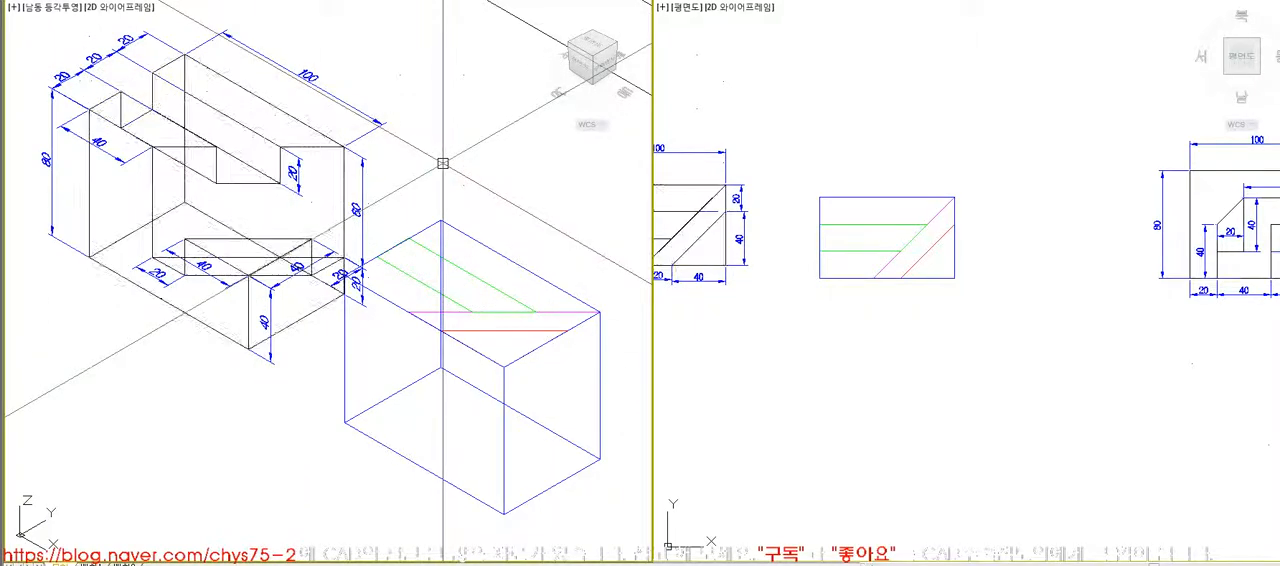
key("Return")
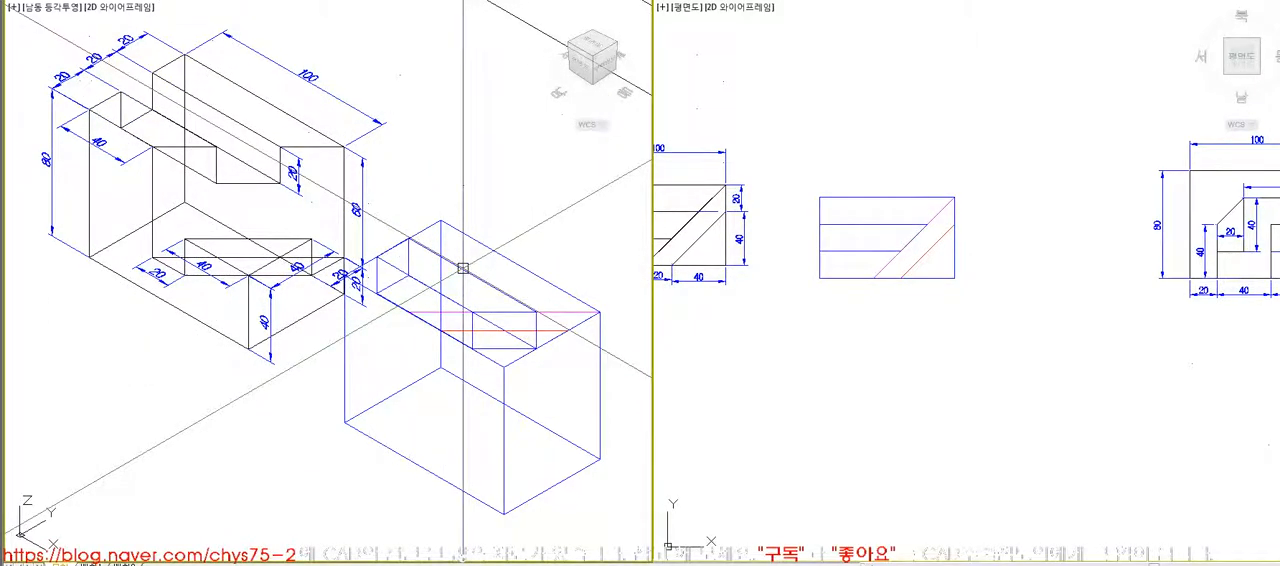
type("su")
key("Return")
left_click(474, 240)
key("Return")
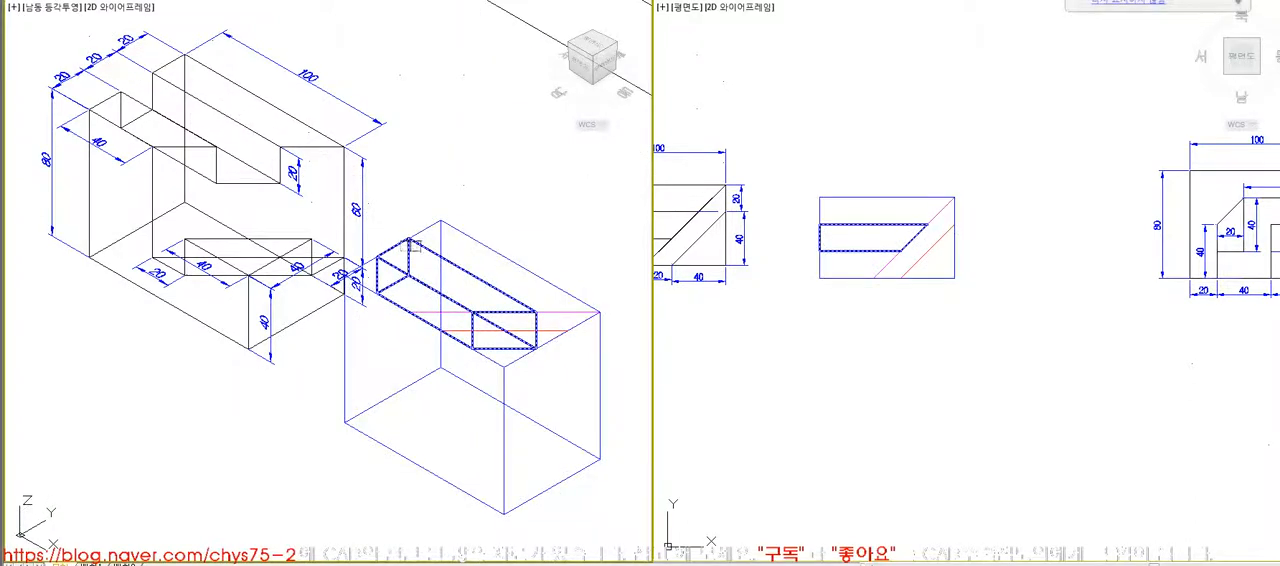
left_click(474, 276)
key("Return")
type("hi")
key("Return")
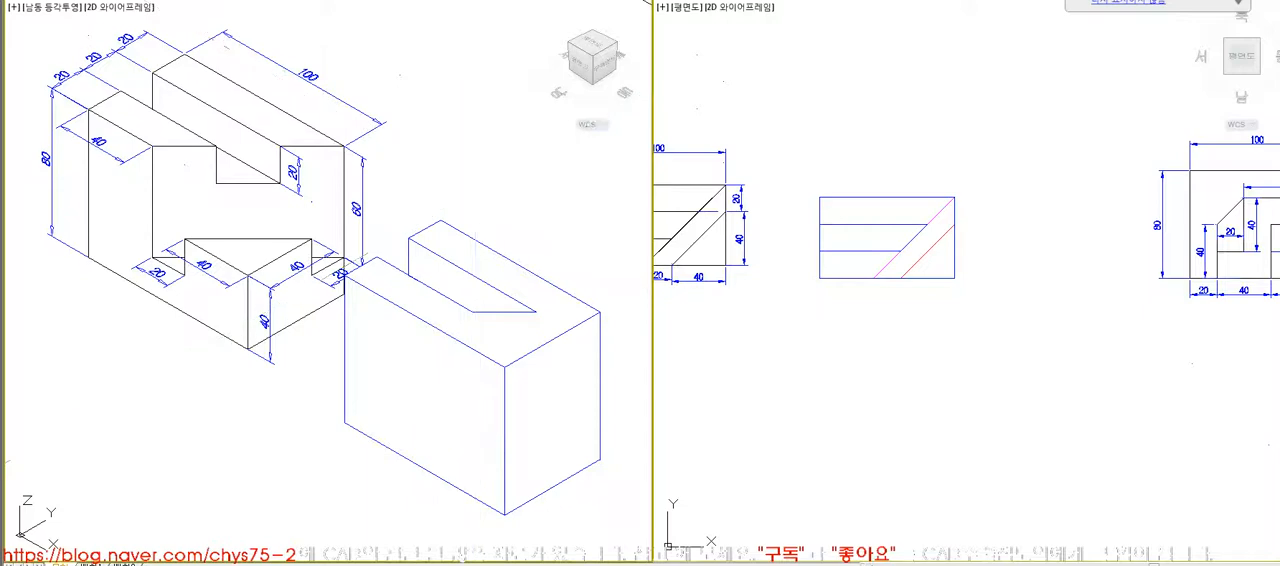
- Extrude the diagonal strip profile by -60, down into the block
type("re")
key("Return")
left_click(574, 311)
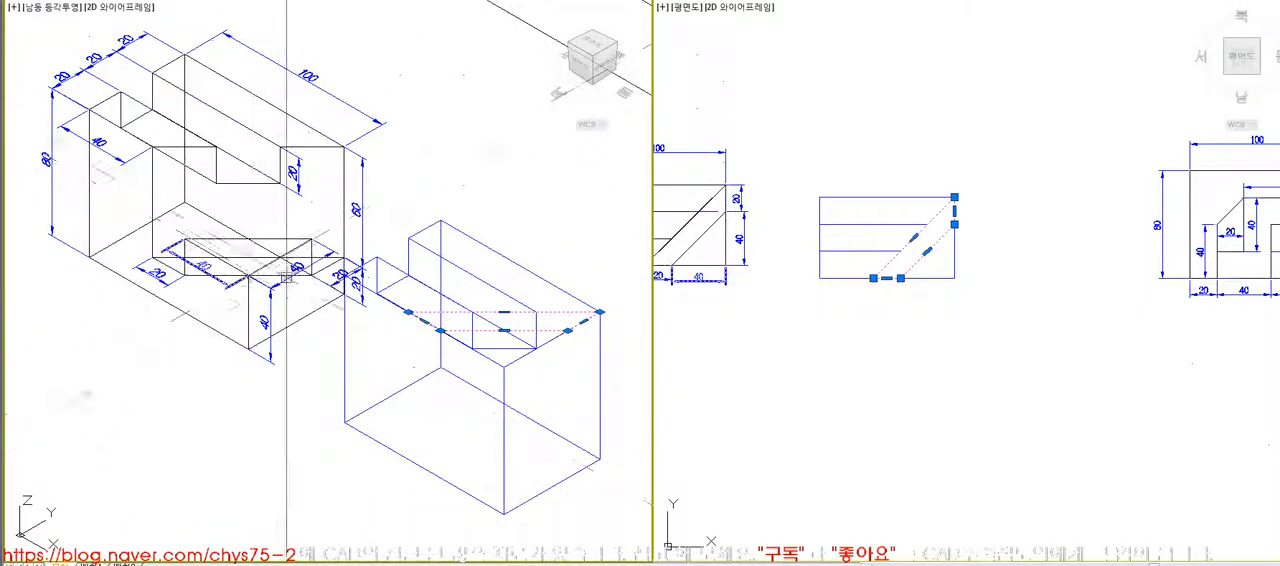
type("hi")
key("Return")
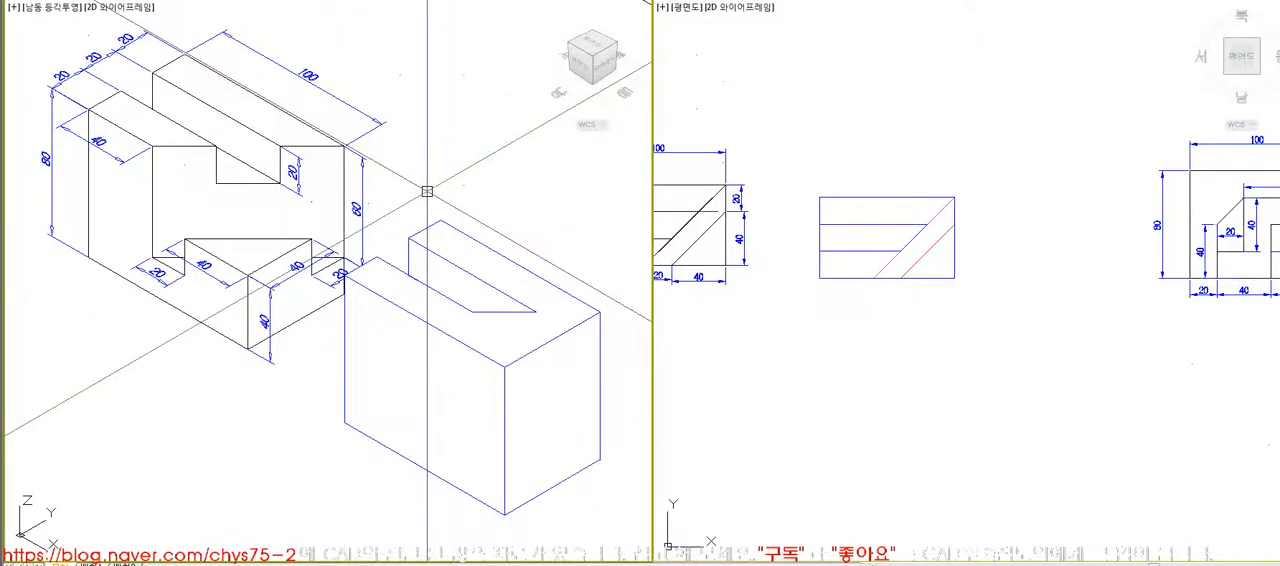
type("re")
key("Return")
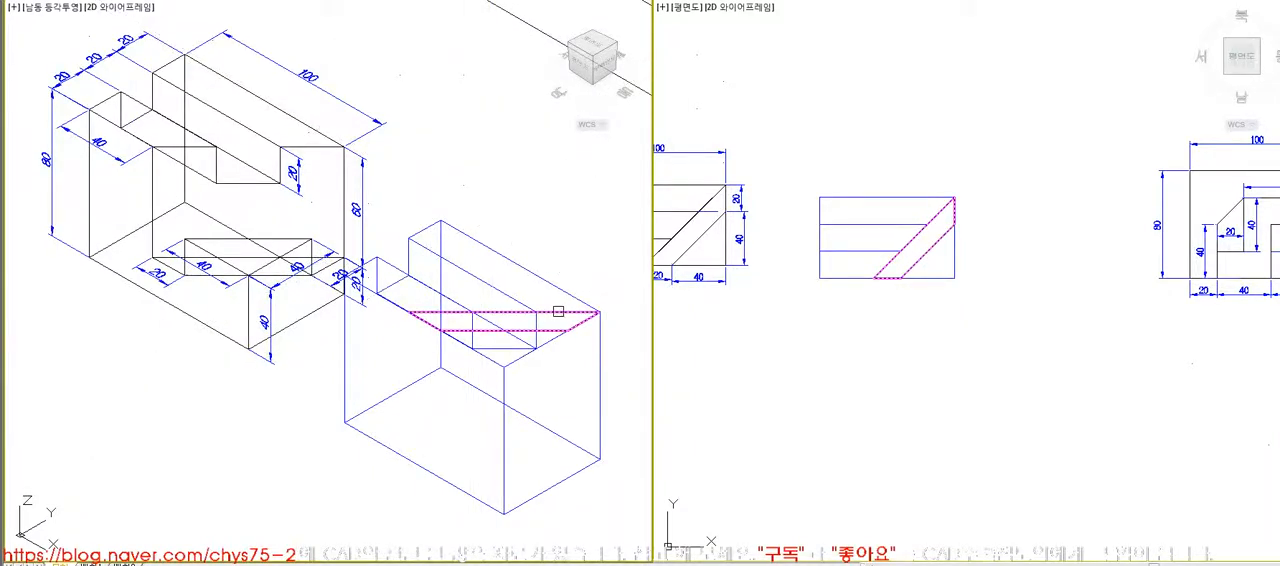
key("Return")
type("-60")
key("Return")
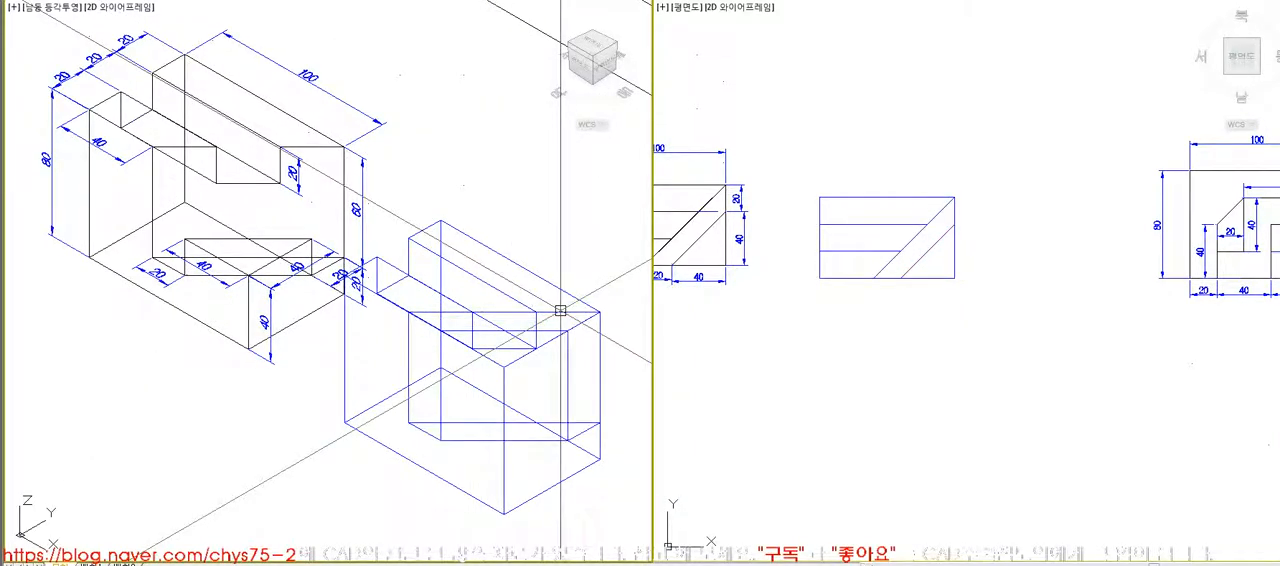
- Subtract the diagonal strip solid from the block and check the cut with hidden lines removed
left_click(430, 316)
key("Return")
type("hi")
key("Return")
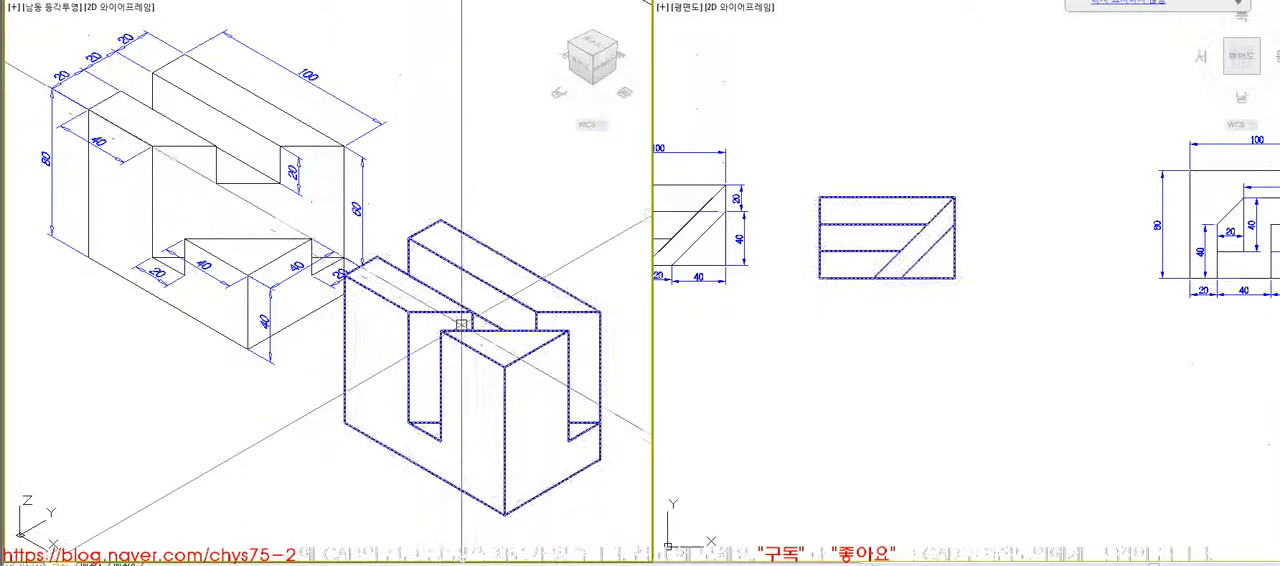
- Extrude the corner triangle profile 40 down and subtract it from the block, checking it with hidden lines removed
left_click(864, 280)
left_click(968, 134)
key("Escape")
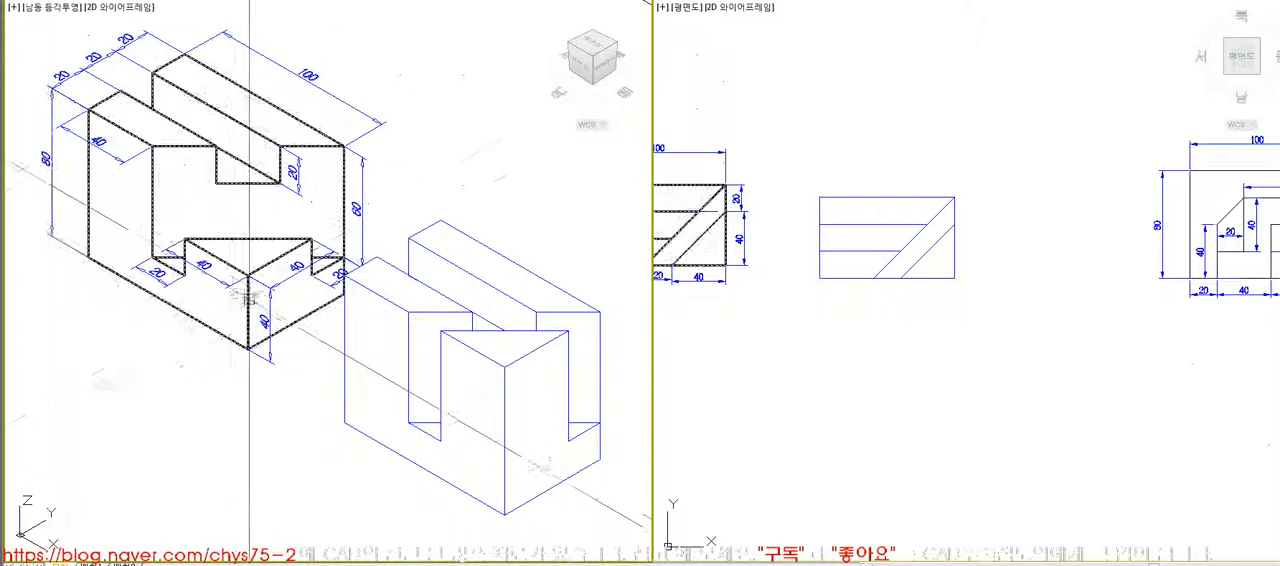
left_click(944, 333)
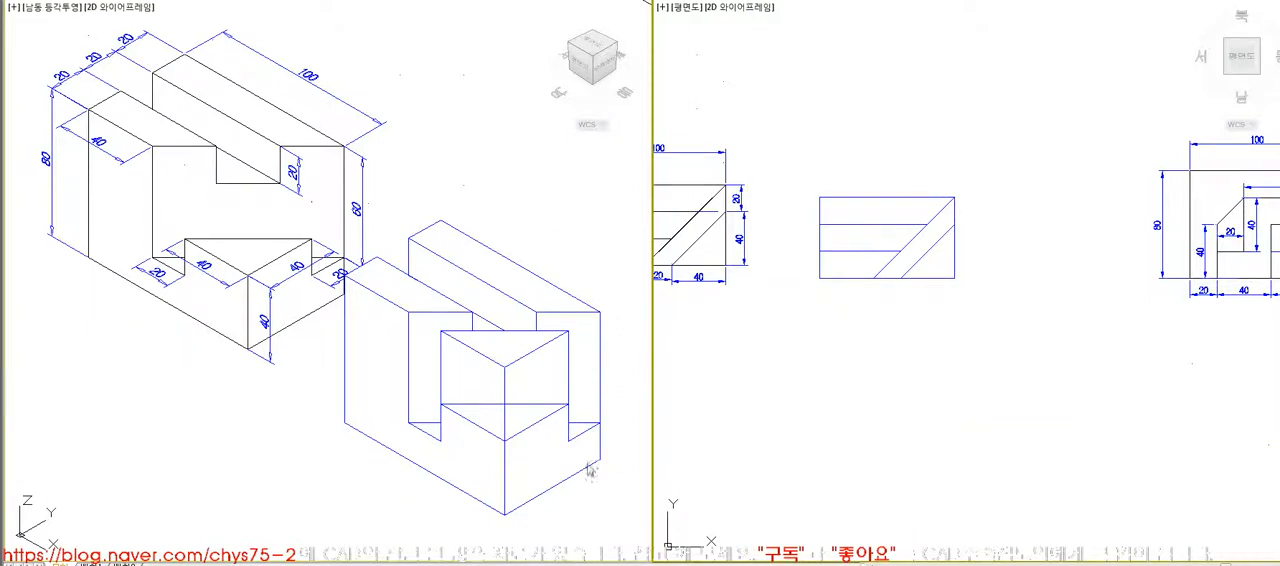
key("Escape")
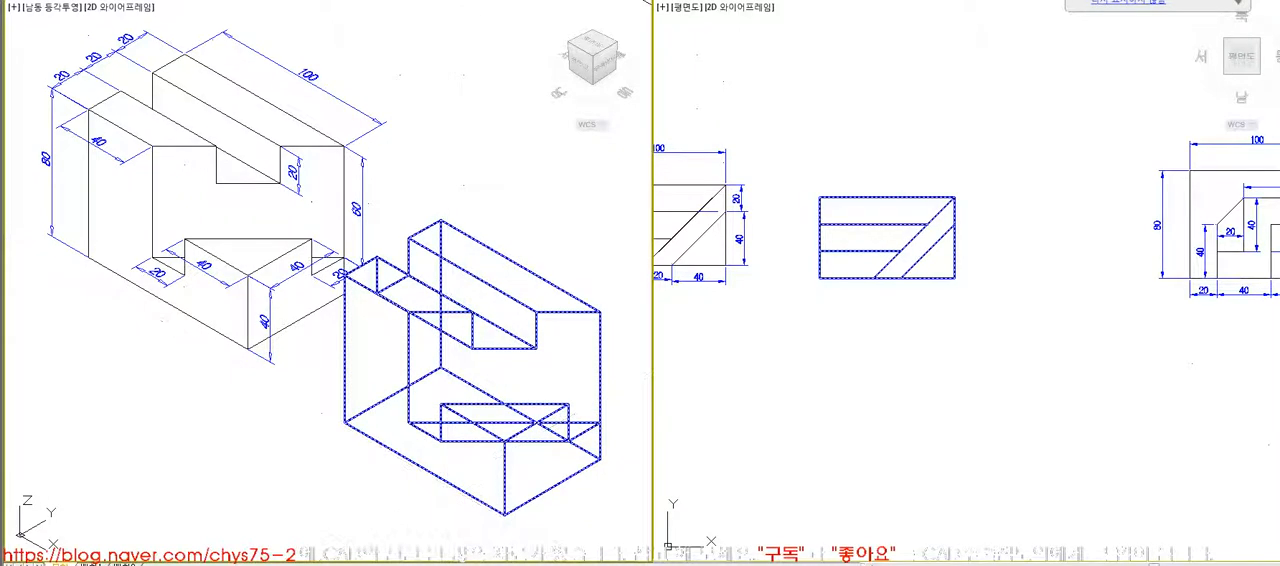
key("Return")
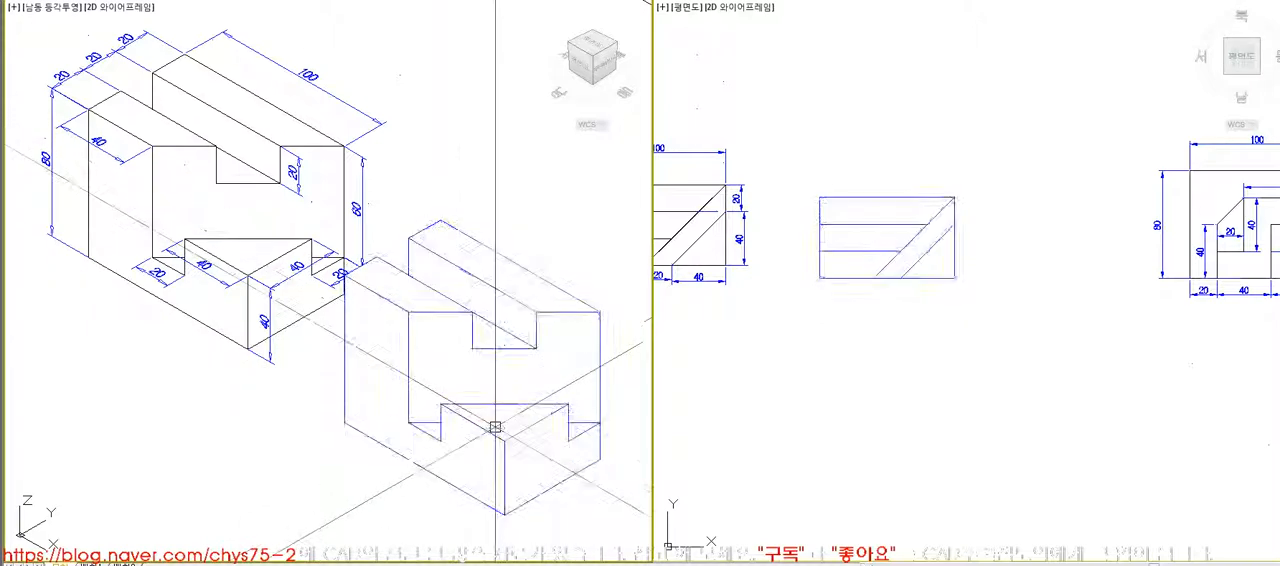
- Delete the finished blue block and check the dimensioned reference block with hidden lines removed
left_click(493, 430)
key("Delete")
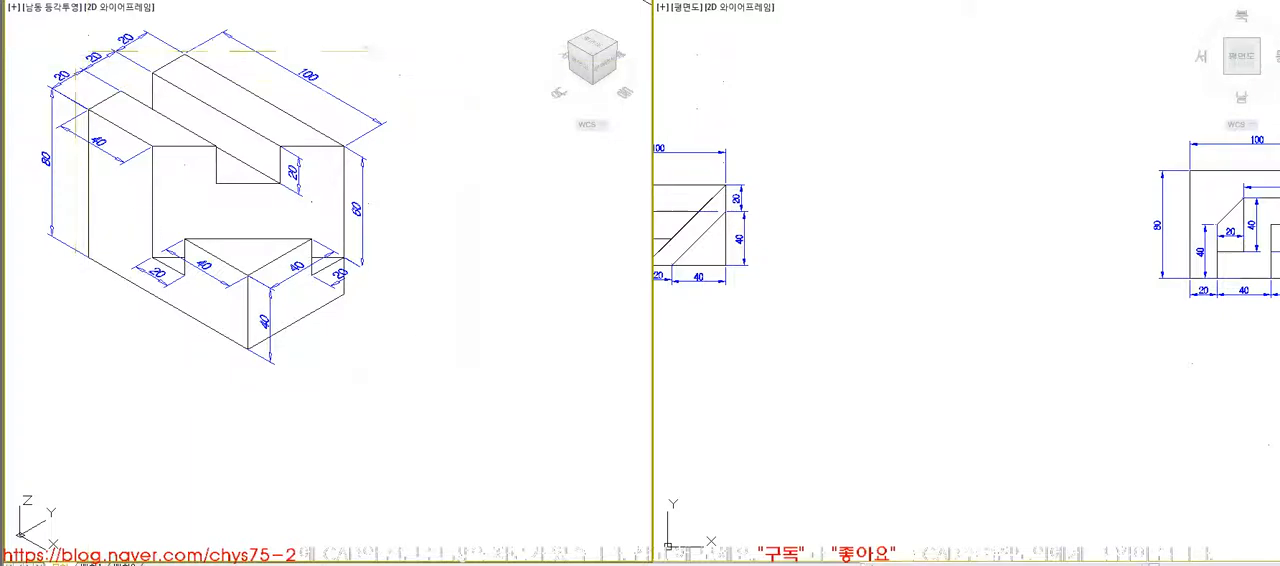
scroll(185, 118, "up", 2)
middle_click_drag(185, 118, 365, 275)
scroll(365, 275, "down", 4)
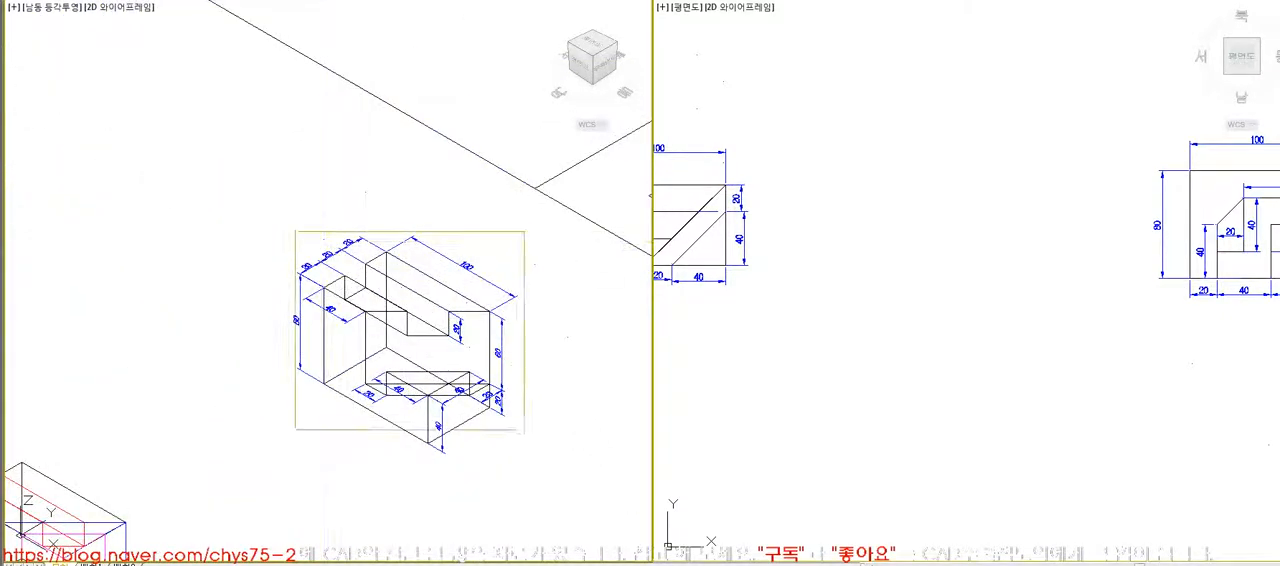
left_click(535, 463)
type("hi")
key("Return")
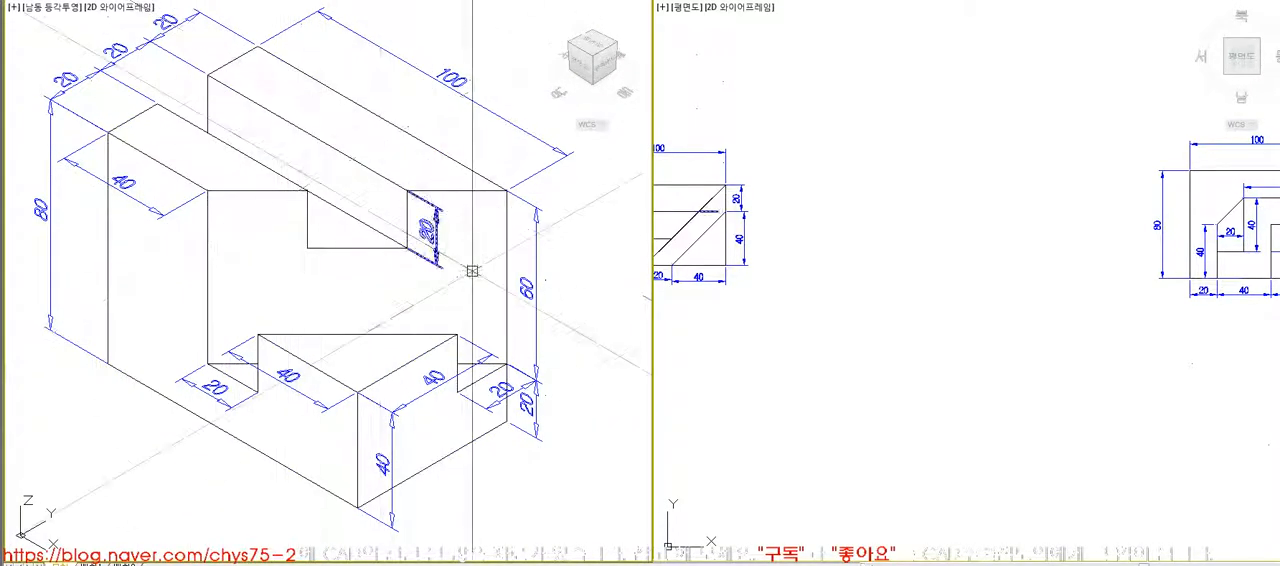
- Copy the dimensioned top view of the slotted block from the drawing sheet to the free space beside the reference block
left_click(953, 380)
scroll(953, 380, "down", 3)
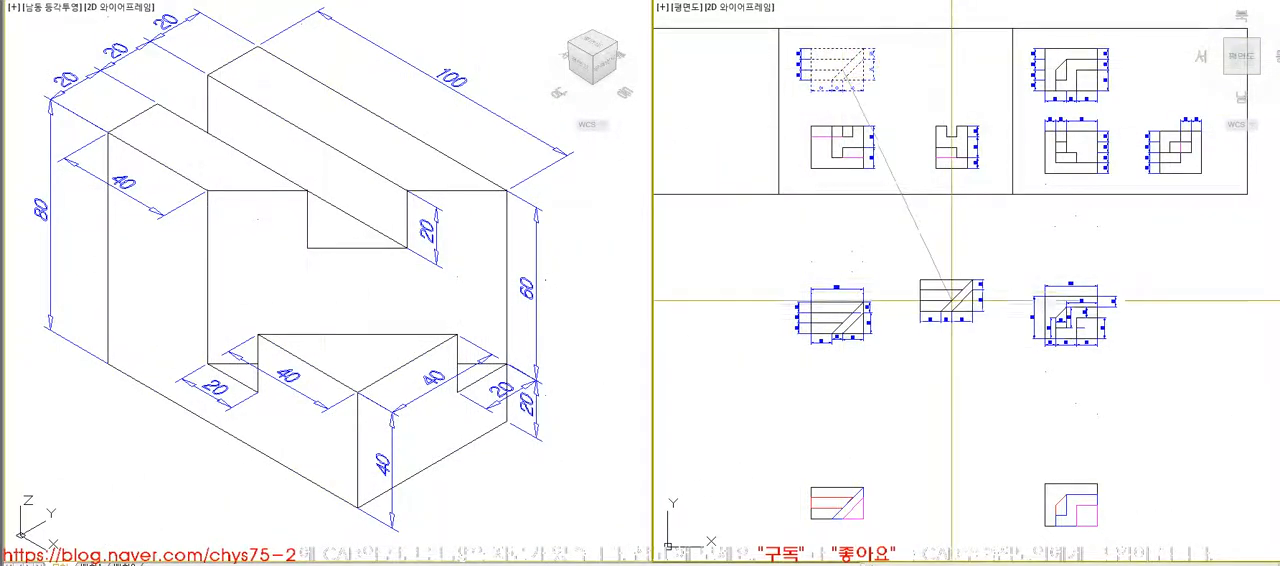
left_click(968, 325)
scroll(540, 388, "down", 5)
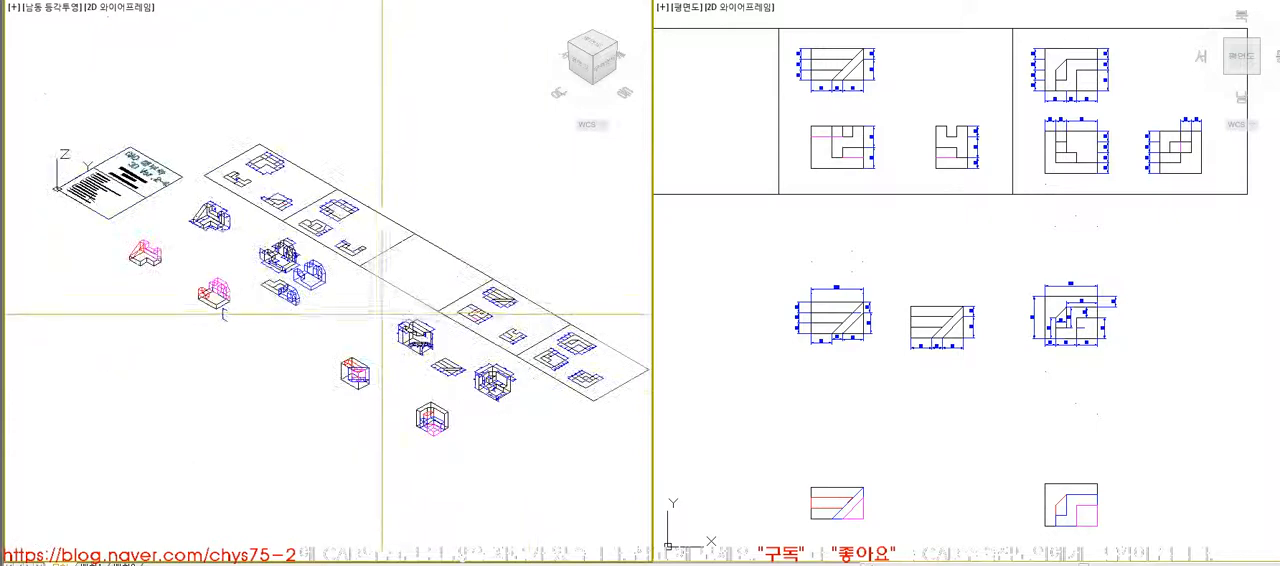
scroll(433, 345, "up", 5)
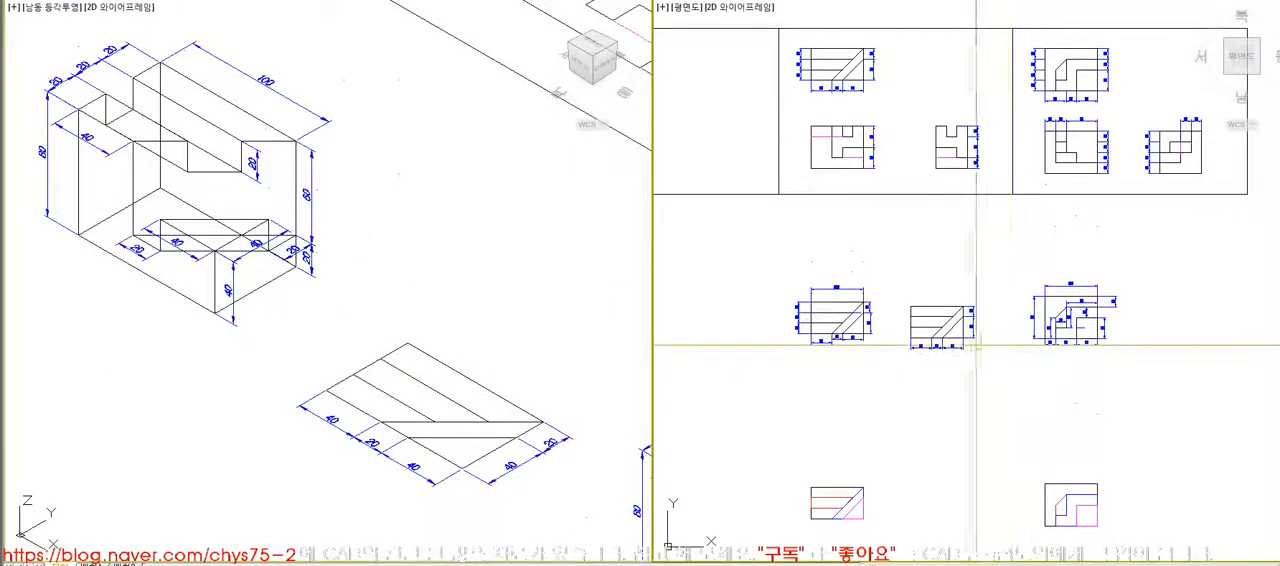
- Move the copied top view closer to the reference block
key("space")
left_click(962, 477)
key("Escape")
key("space")
left_click(994, 390)
left_click(899, 301)
key("space")
left_click(924, 399)
left_click(906, 392)
- Delete the dimensions of the copied top view, keeping only its outline and inner lines
left_click(330, 205)
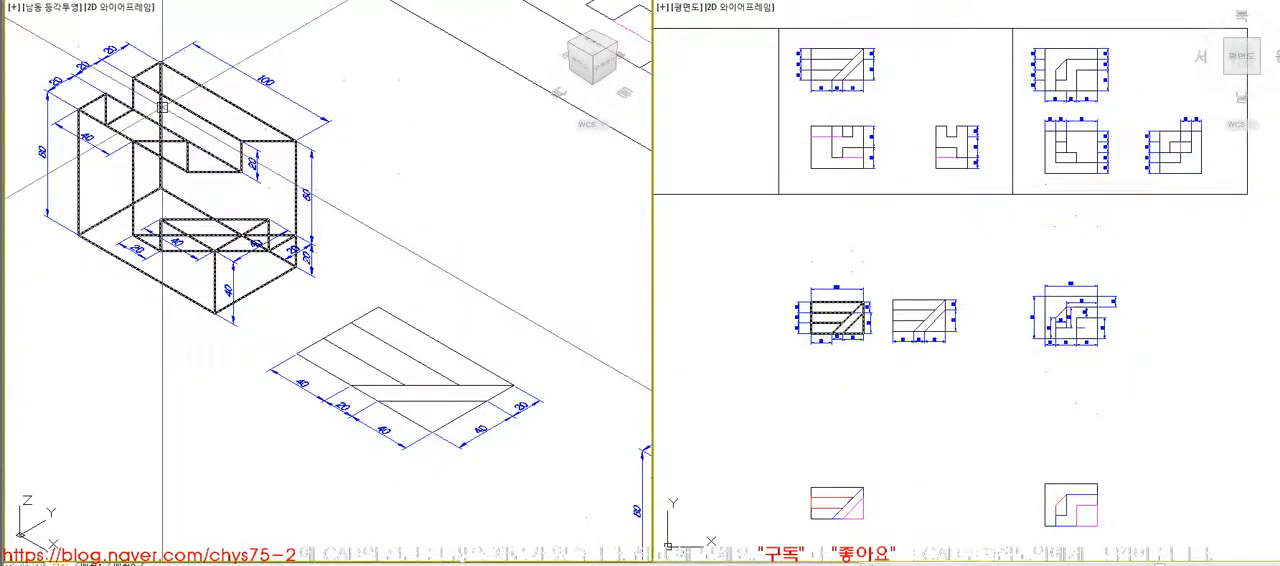
left_click(528, 460)
left_click(960, 318)
left_click(908, 337)
key("Delete")
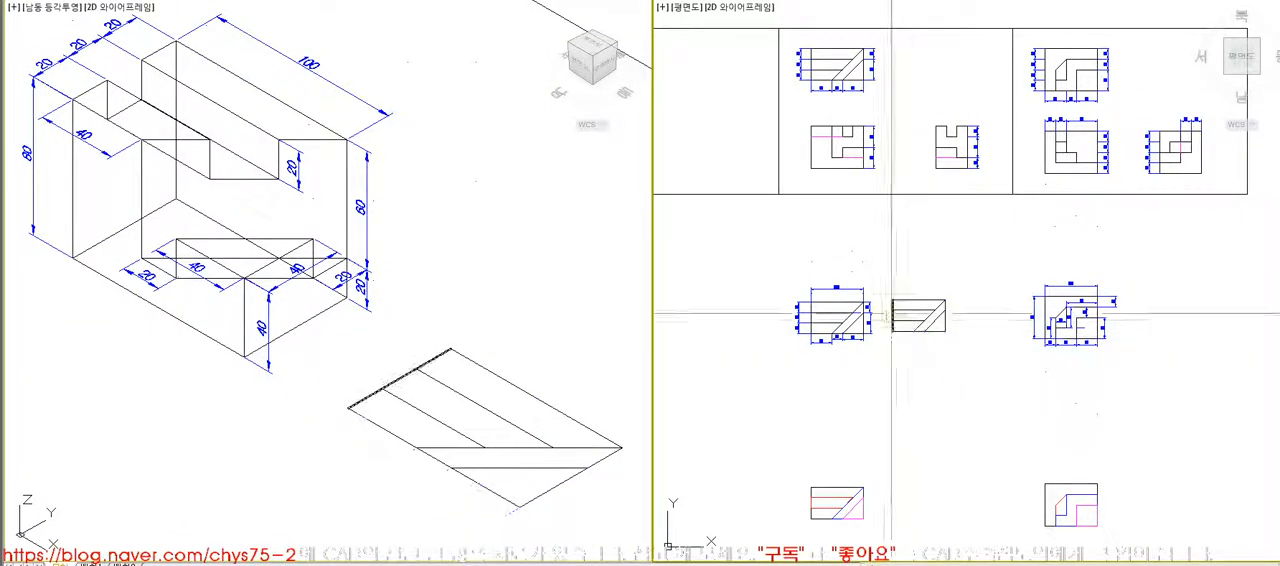
- Create closed boundary polylines for the back, slot, front, diagonal strip and corner triangle regions of the copied top view
scroll(918, 330, "up", 6)
type("bo")
key("Return")
key("Return")
left_click(920, 151)
left_click(860, 246)
left_click(820, 305)
left_click(963, 290)
left_click(1090, 326)
key("Return")
- Move the five boundary profiles downward in the plan view, clear of the original top-view lines
type("m")
key("Return")
left_click(1080, 343)
left_click(934, 343)
left_click(840, 343)
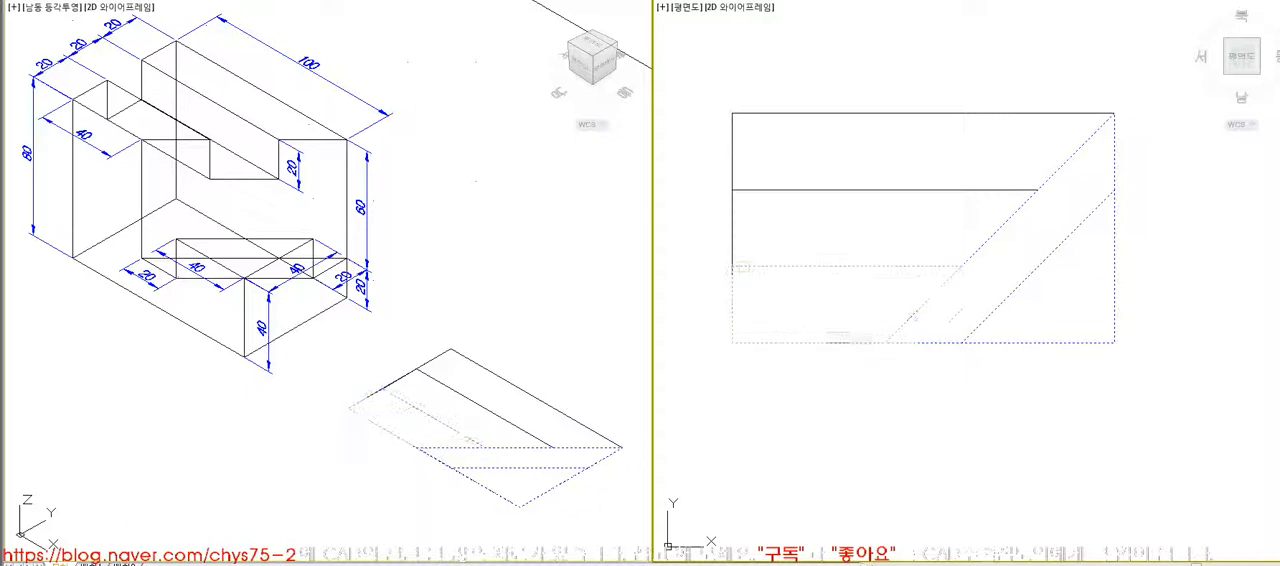
left_click(732, 230)
left_click(732, 154)
key("Return")
scroll(799, 158, "down", 6)
left_click(797, 157)
left_click(805, 228)
- Erase the original lines of the copied top view
type("e")
key("Return")
left_click(768, 123)
left_click(886, 208)
key("Return")
- Move the five boundary profiles together back up beside the reference block
type("m")
key("Return")
left_click(925, 201)
left_click(775, 299)
key("Return")
left_click(951, 355)
left_click(943, 298)
- Check the reference block with hidden lines removed and restore the wireframe display
left_click(549, 320)
left_click(477, 391)
key("Escape")
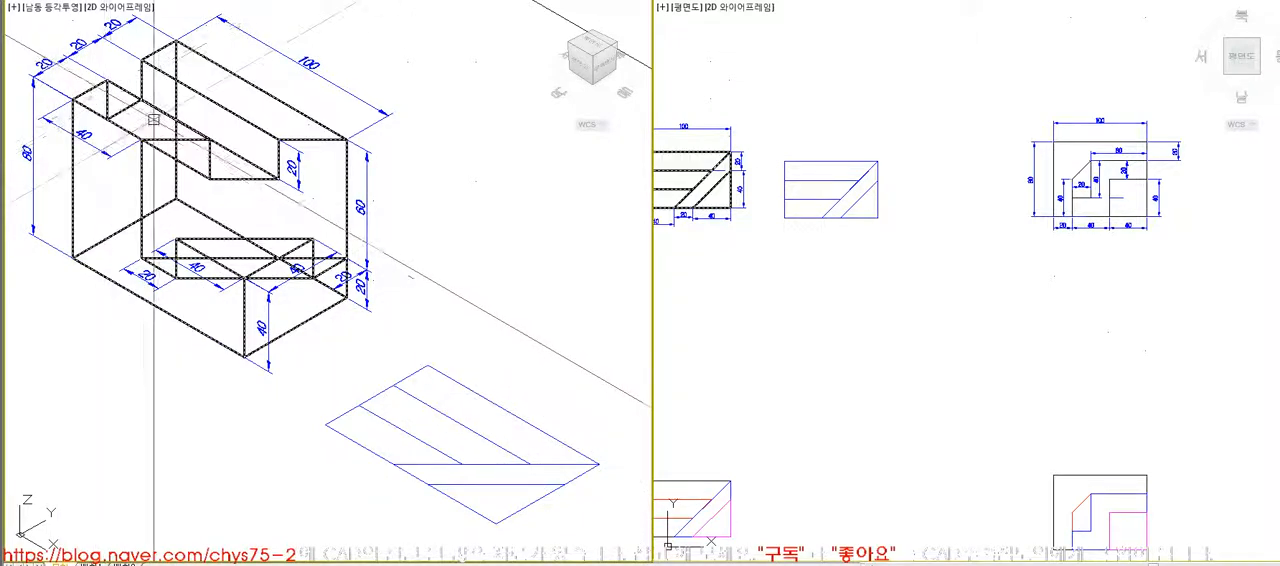
type("hi")
key("Return")
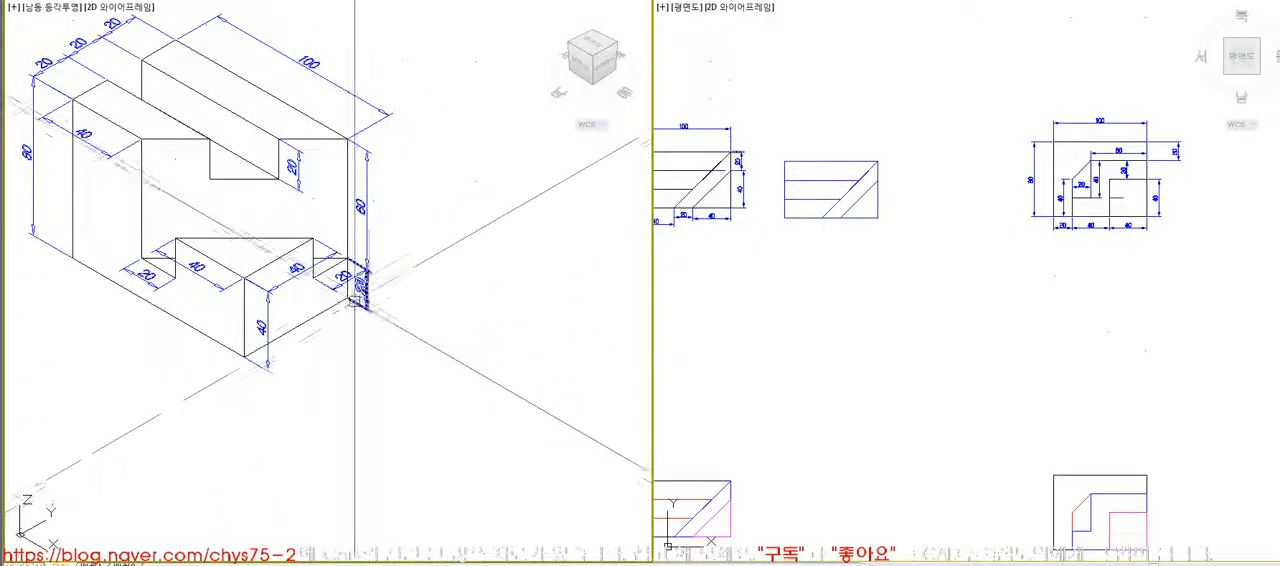
type("re")
key("Return")
- Try to extrude the front and back profiles upward together
type("ext")
key("Return")
left_click(475, 388)
left_click(342, 416)
key("Return")
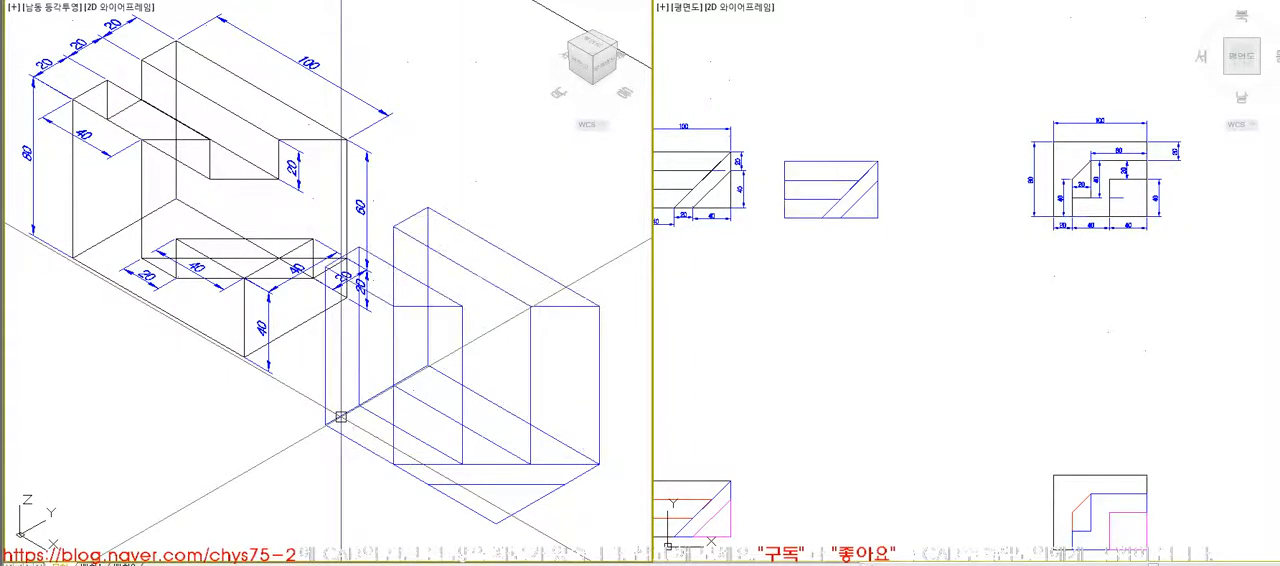
left_click(398, 393)
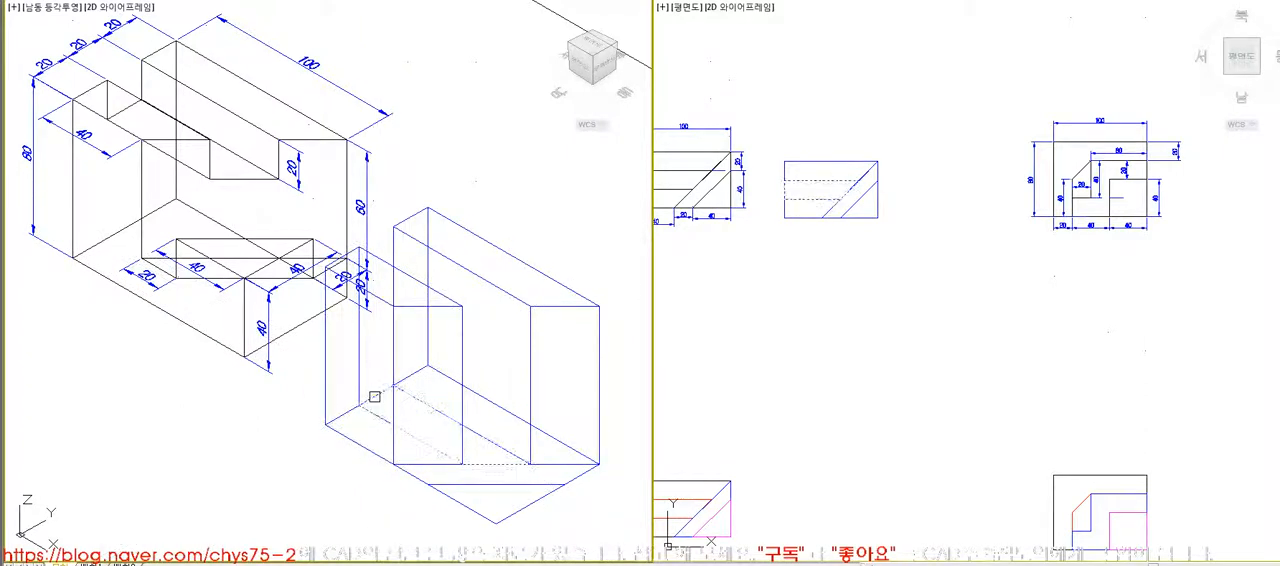
key("ctrl+z")
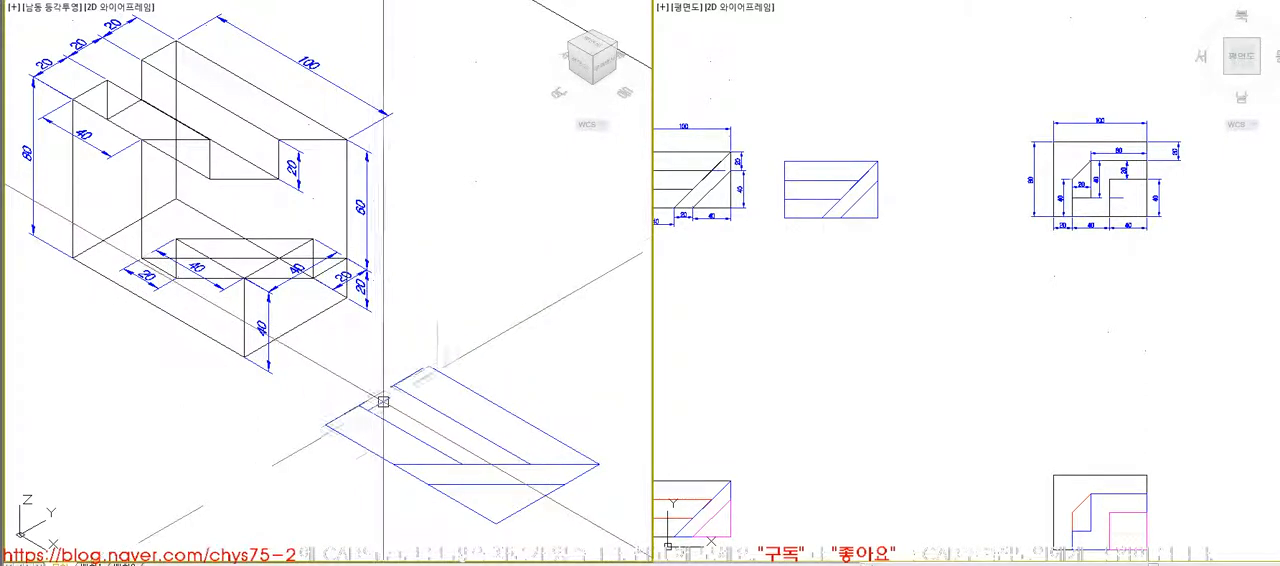
- Extrude the back and front profiles 80 high and the slot profile between them 60 high
left_click(437, 410)
key("Return")
type("80")
key("Return")
key("Return")
left_click(380, 395)
key("Return")
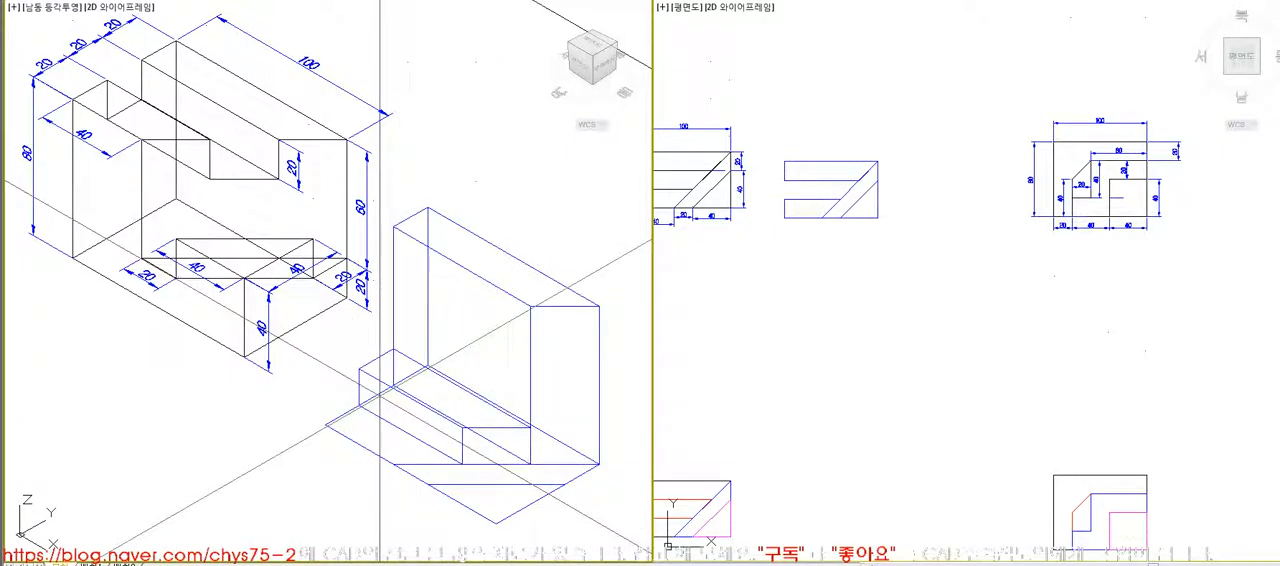
type("80")
key("Return")
key("Return")
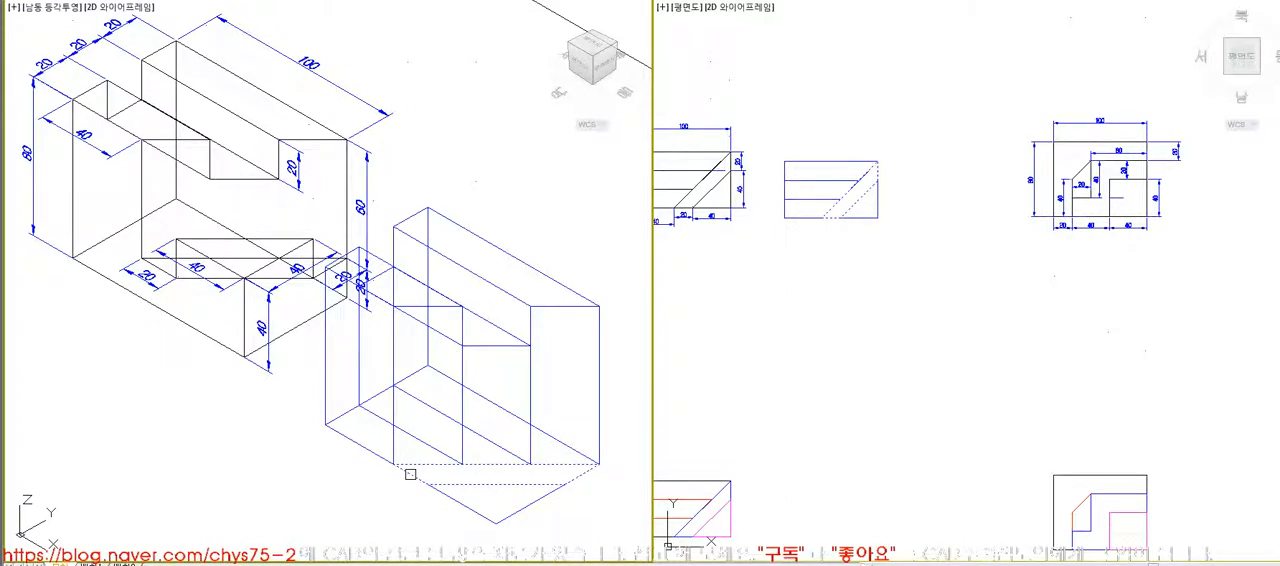
- Extrude the diagonal strip profile 20 high and the front corner triangle 40 high
left_click(410, 474)
key("Return")
key("Return")
left_click(459, 501)
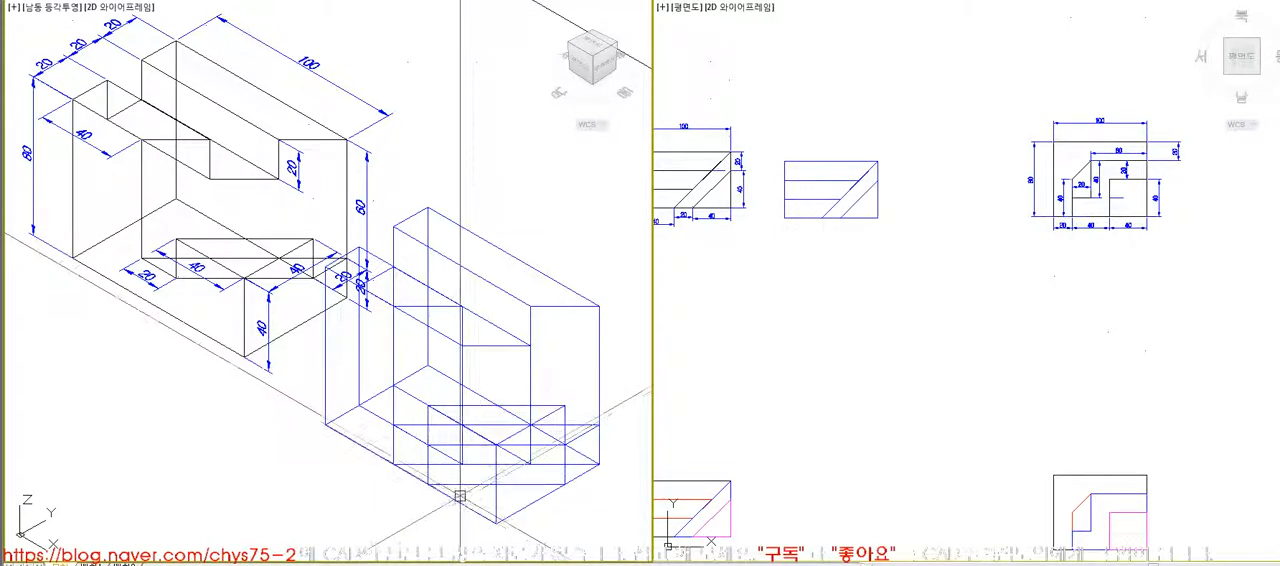
- Unite all the extruded solids of the slotted block into one body and check it with hidden lines removed
type("hi")
key("Return")
type("uni")
key("Return")
left_click(594, 490)
left_click(426, 360)
key("Return")
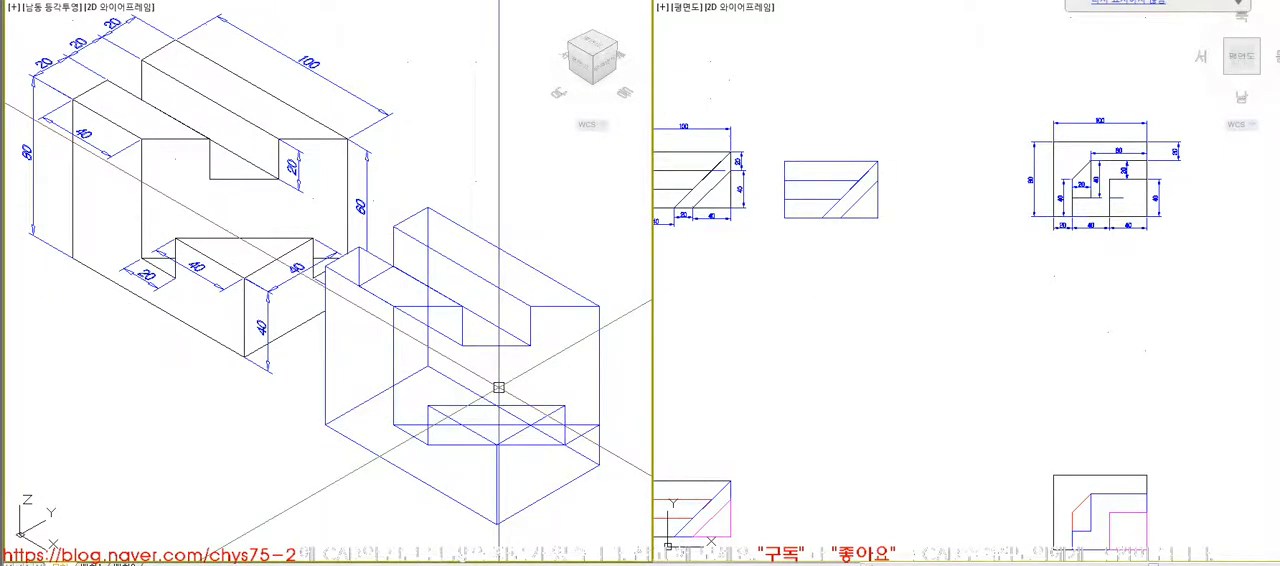
type("hi")
key("Return")
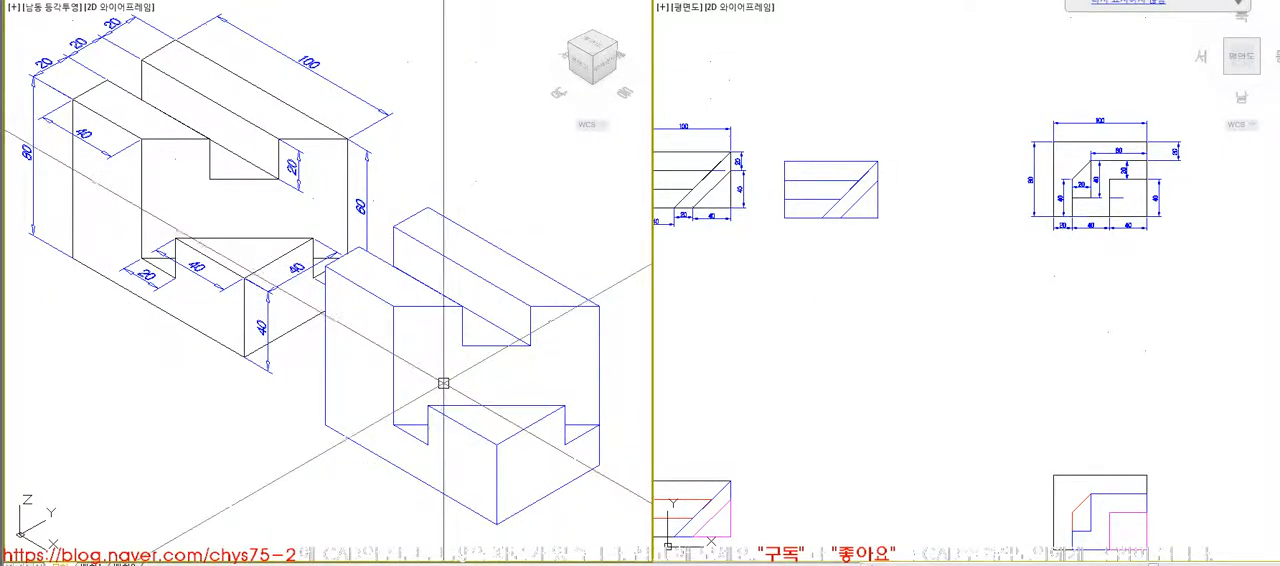
left_click(570, 311)
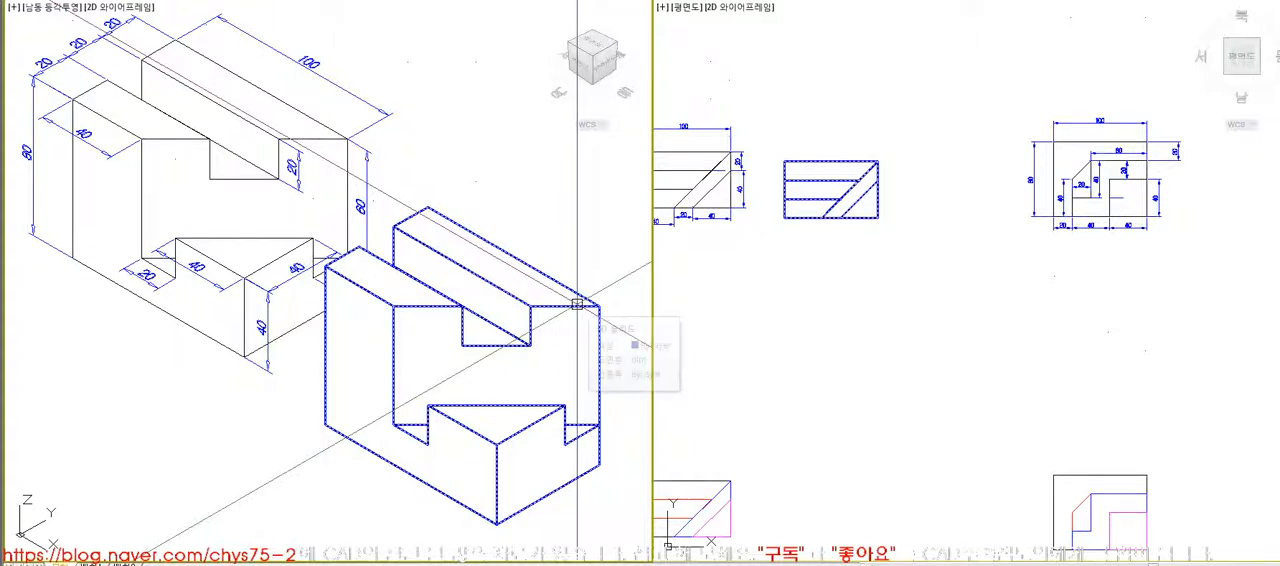
key("Escape")
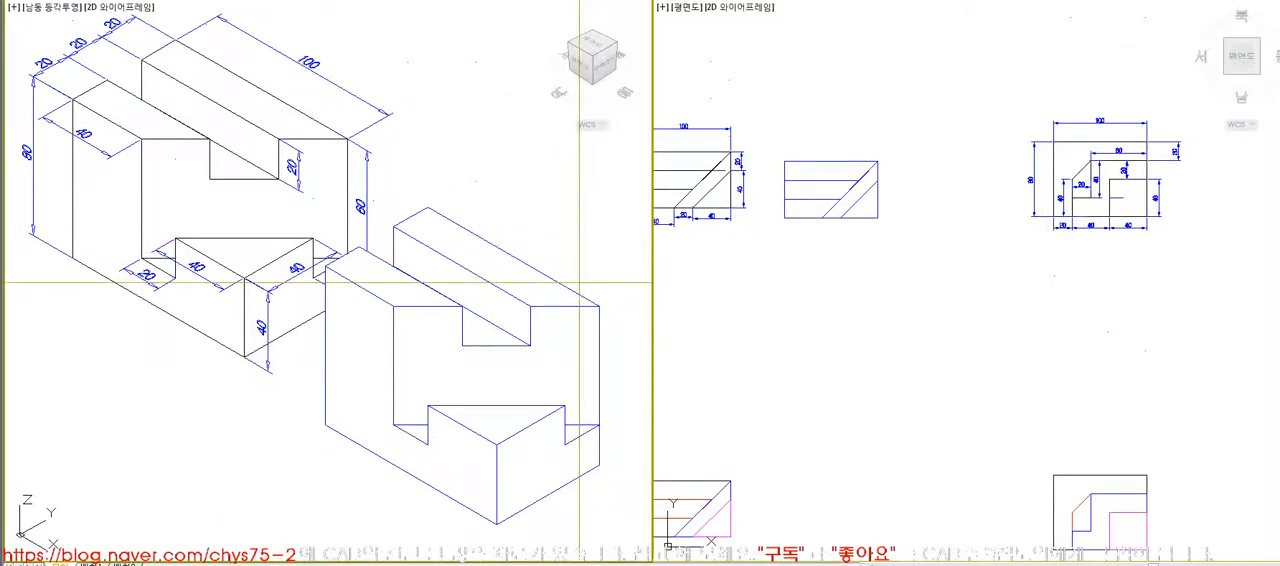
- Examine the dimensioned stepped corner block with hidden lines removed
scroll(579, 283, "down", 5)
scroll(445, 372, "up", 4)
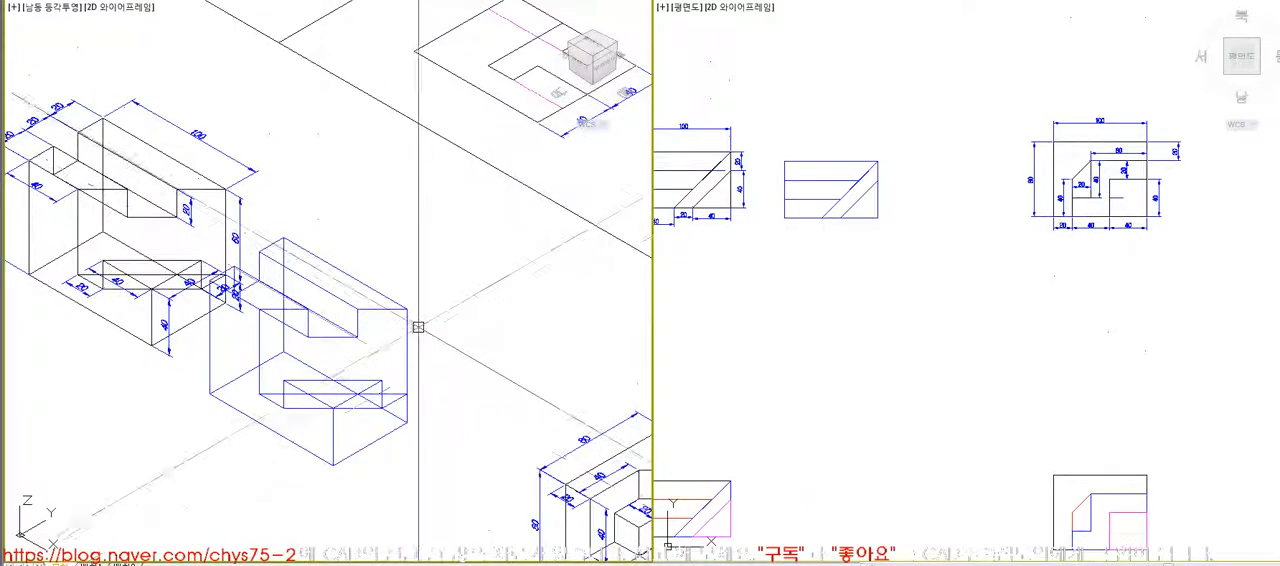
scroll(375, 310, "down", 5)
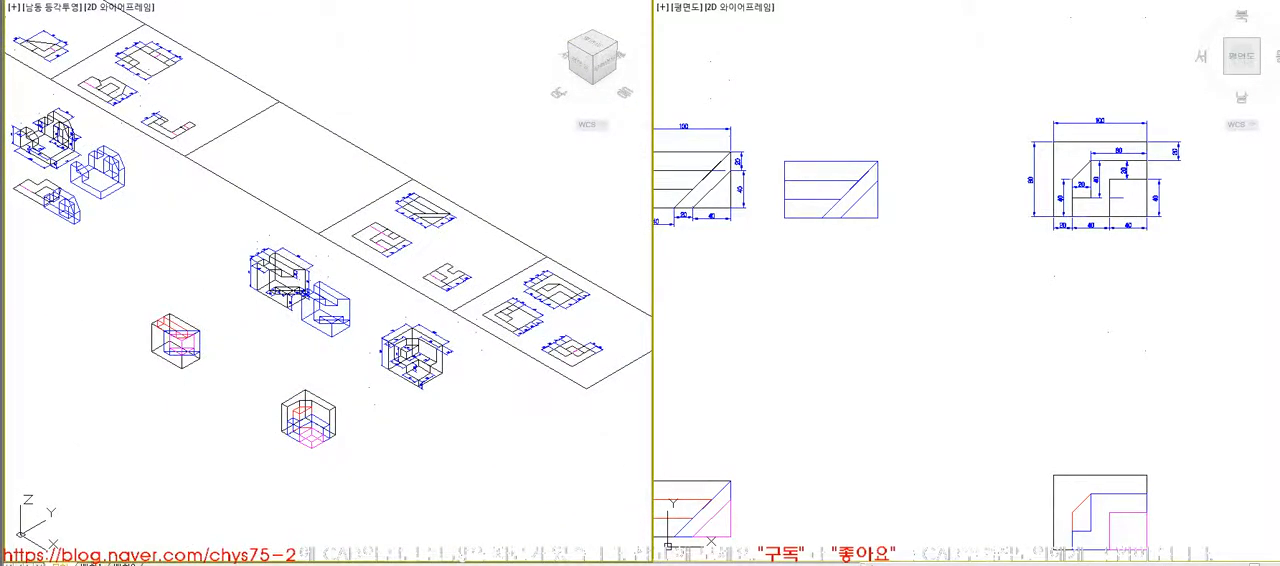
scroll(455, 390, "up", 5)
left_click(63, 69)
left_click(547, 495)
middle_click_drag(544, 496, 537, 466)
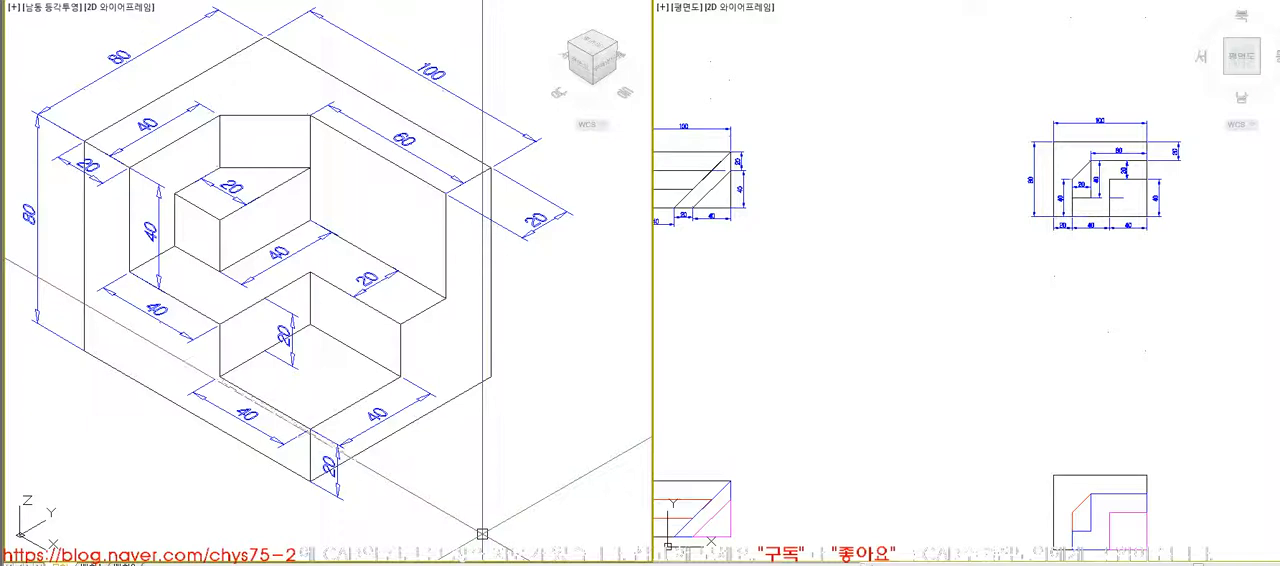
key("ctrl+a")
key("Escape")
left_click(233, 277)
key("Escape")
left_click(387, 133)
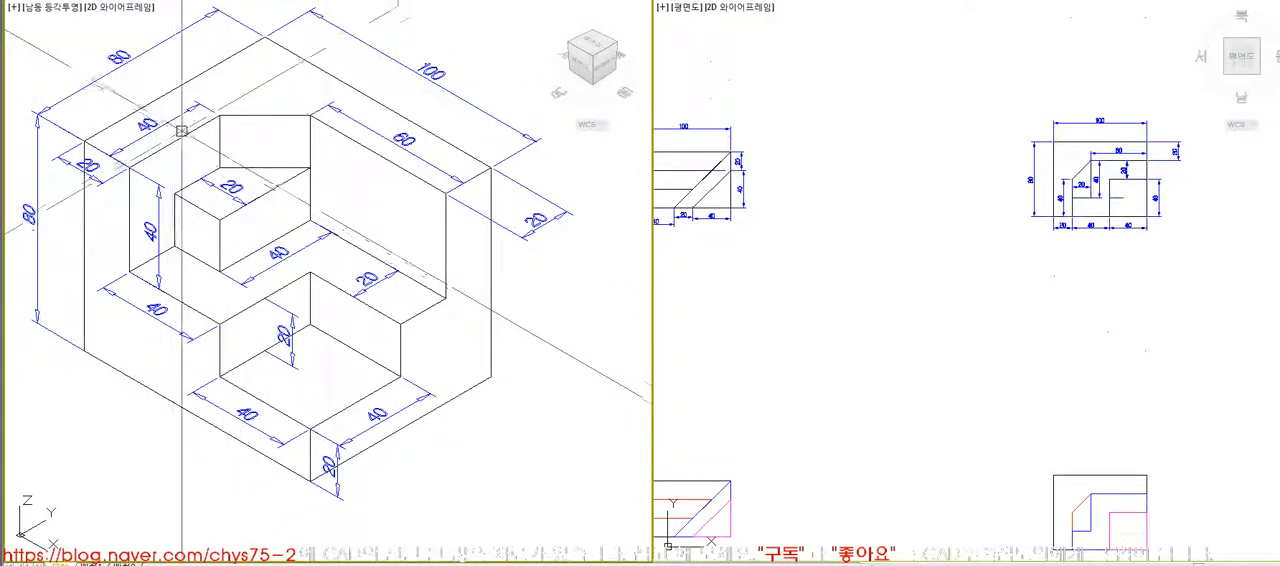
left_click(118, 147)
key("Escape")
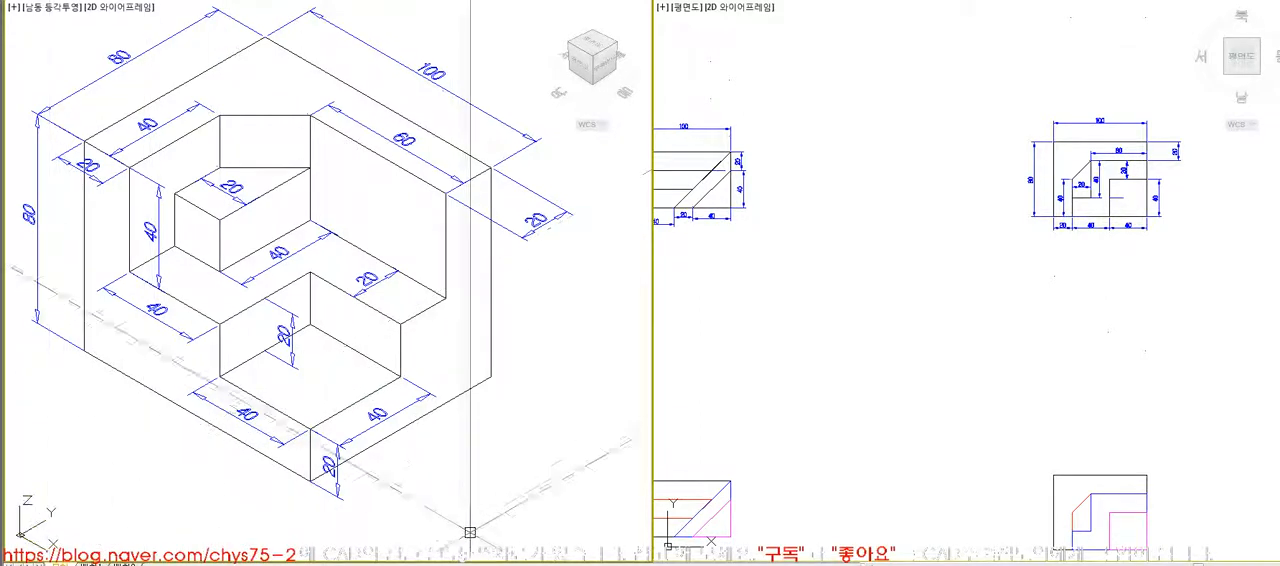
left_click(856, 459)
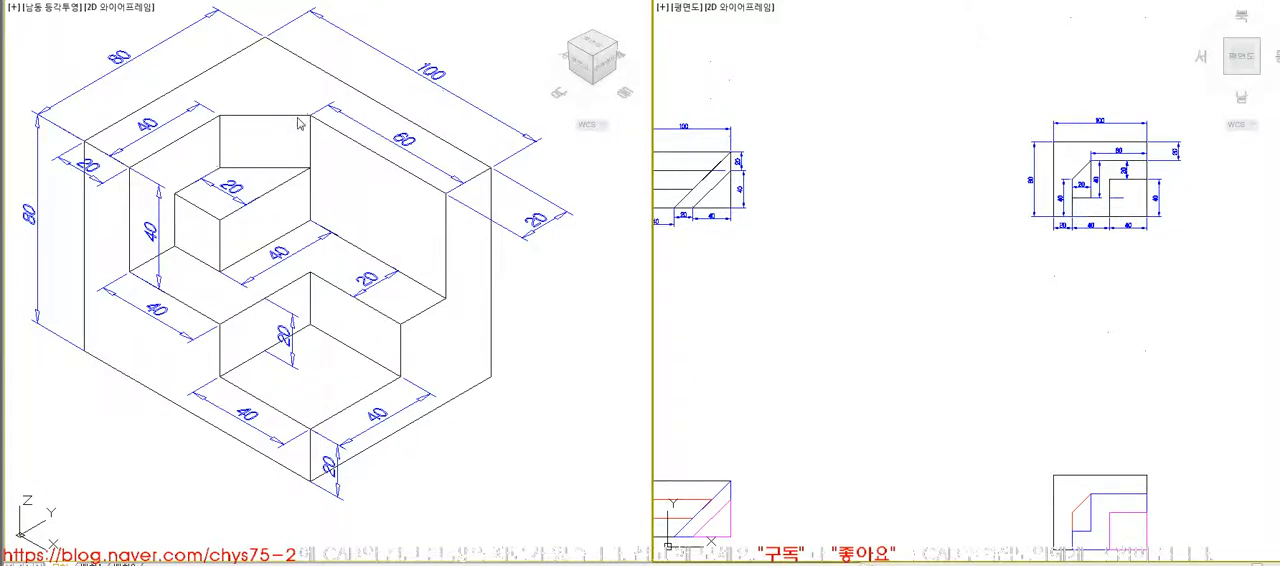
- Examine the dimensioned reference block with the sloping rib, with hidden lines removed
left_click(555, 330)
middle_click(557, 331)
middle_click(557, 331)
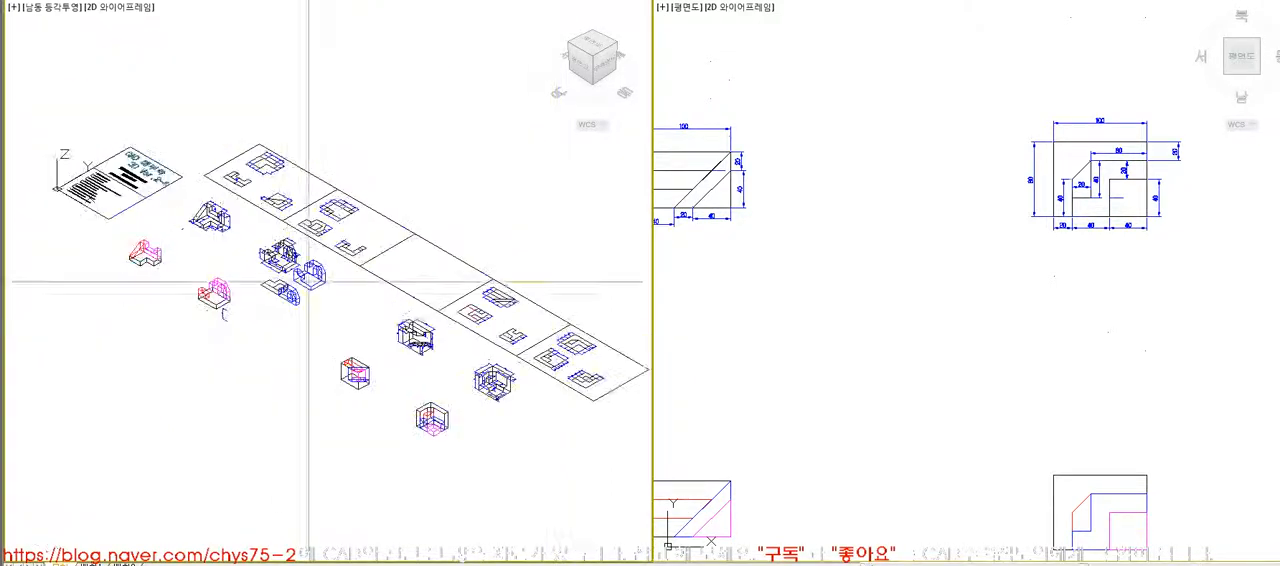
scroll(206, 214, "up", 10)
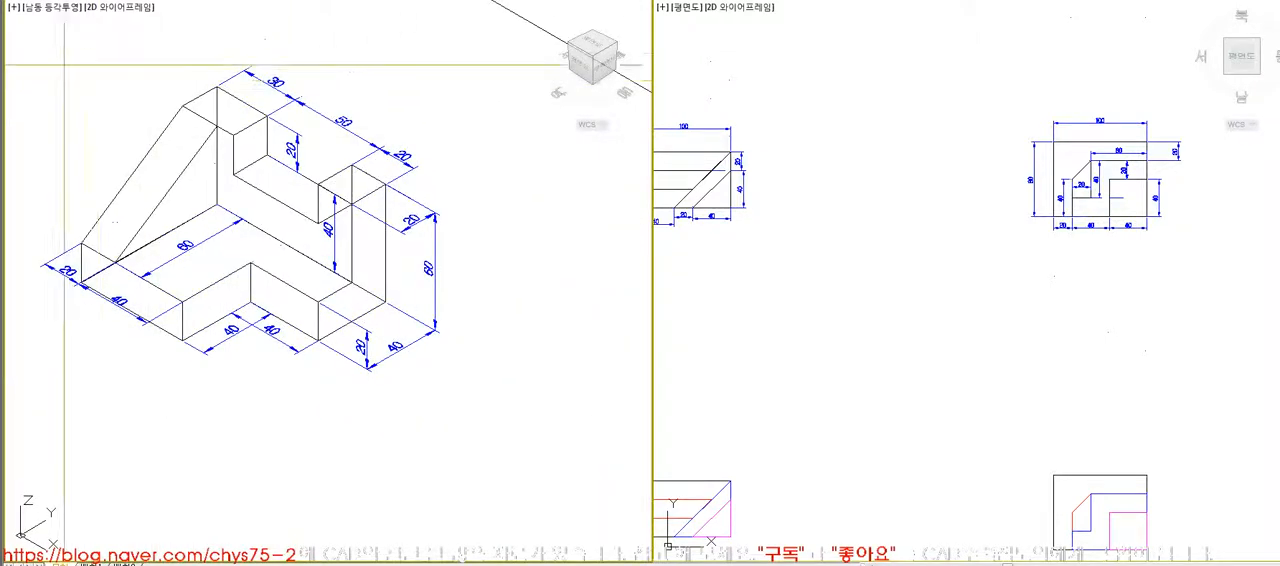
scroll(480, 400, "up", 3)
middle_click_drag(500, 415, 522, 420)
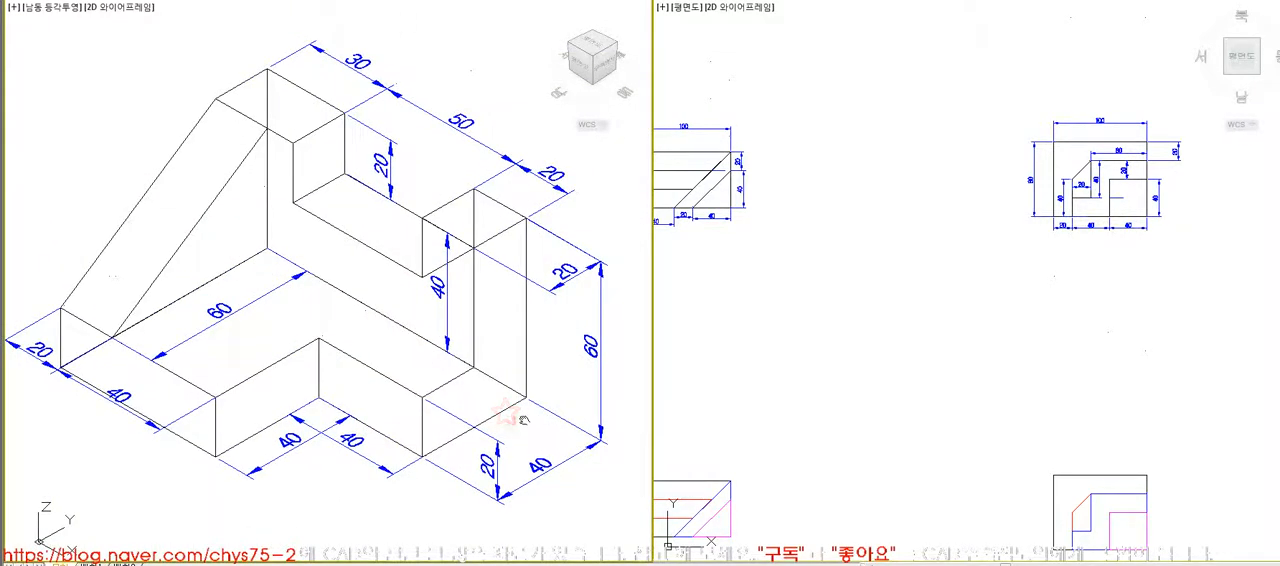
type("hi")
key("Return")
left_click(891, 334)
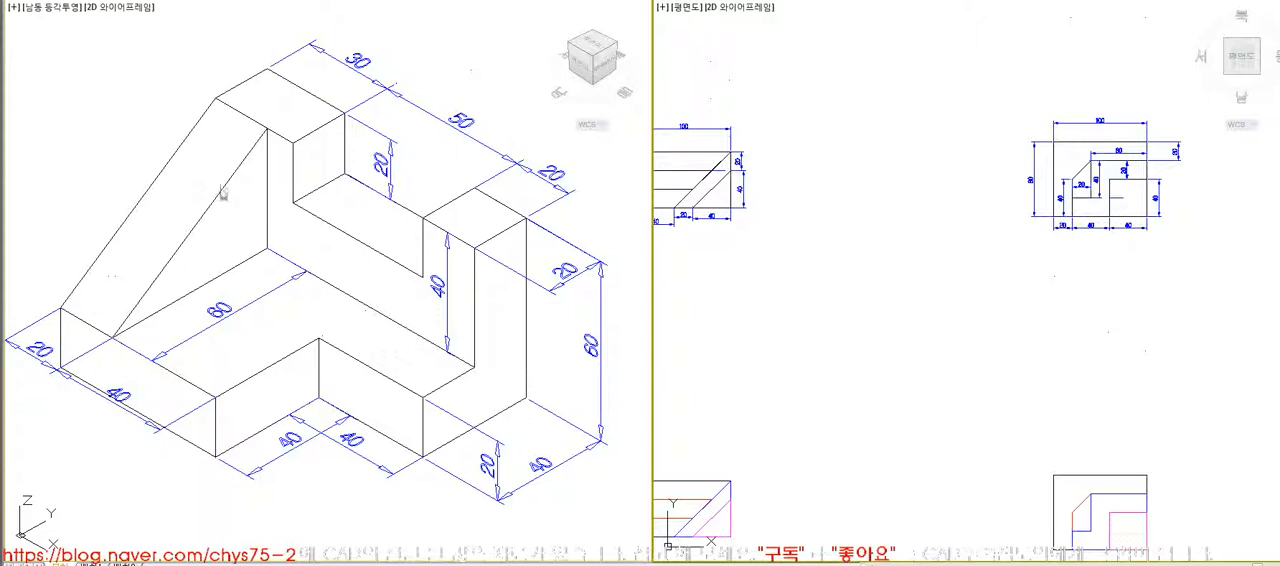
- Examine the reference block with the rectangular wall opening and chamfered walls, with hidden lines removed
middle_click(291, 220)
middle_click(291, 220)
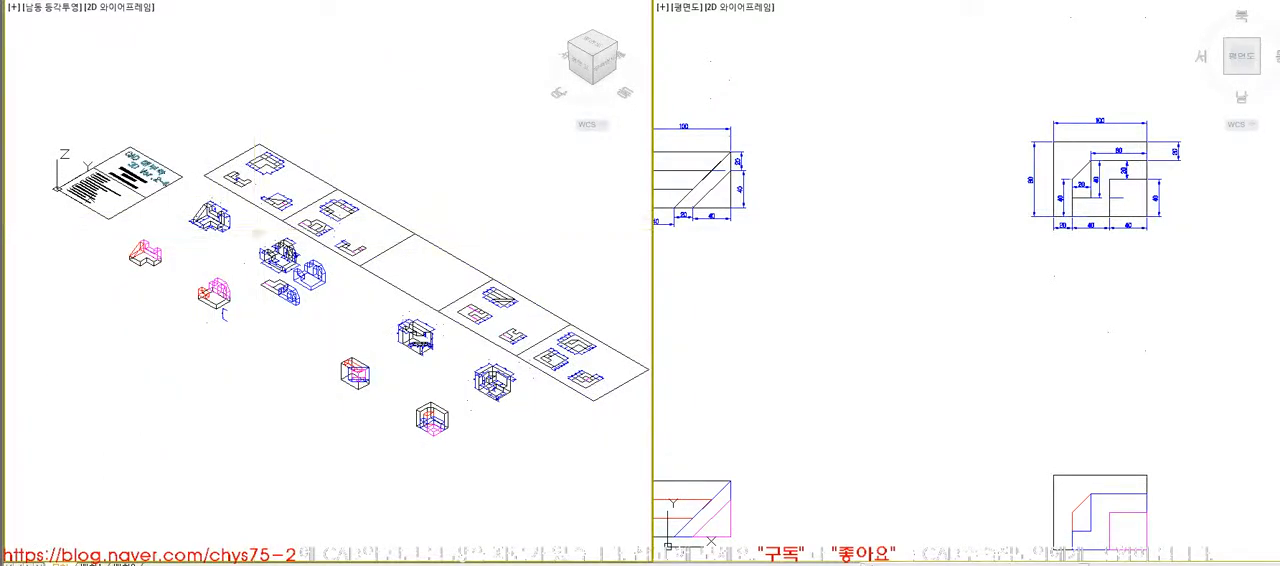
scroll(300, 262, "up", 10)
type("hi")
key("Return")
left_click(895, 351)
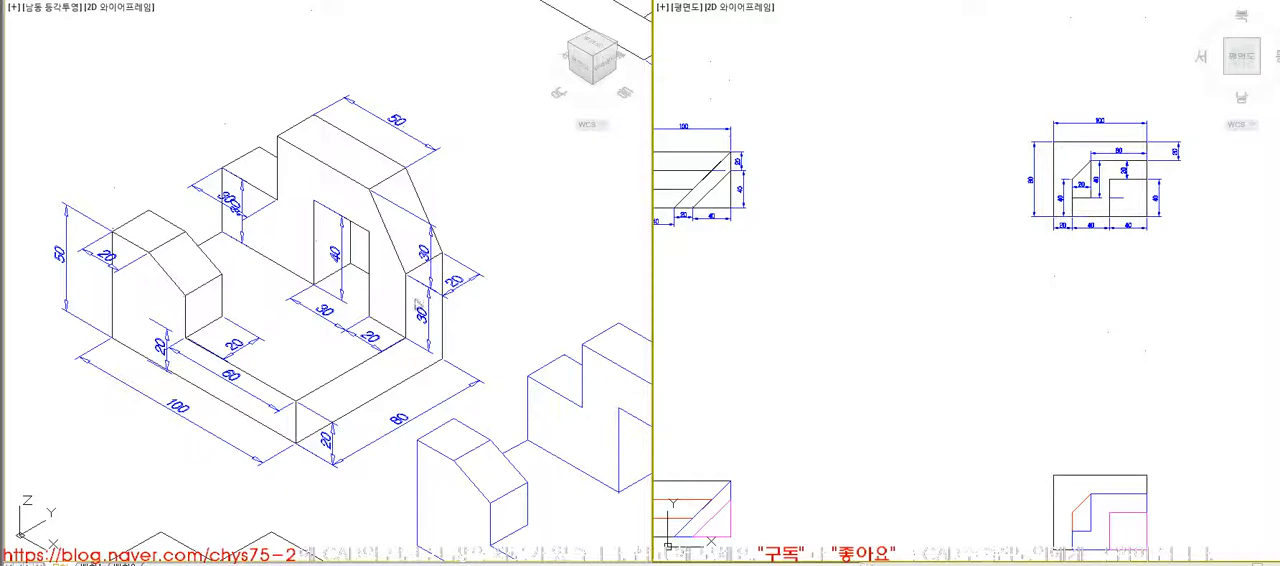
left_click(402, 250)
- Examine the dimensioned slotted reference block with hidden lines removed
scroll(290, 252, "down", 6)
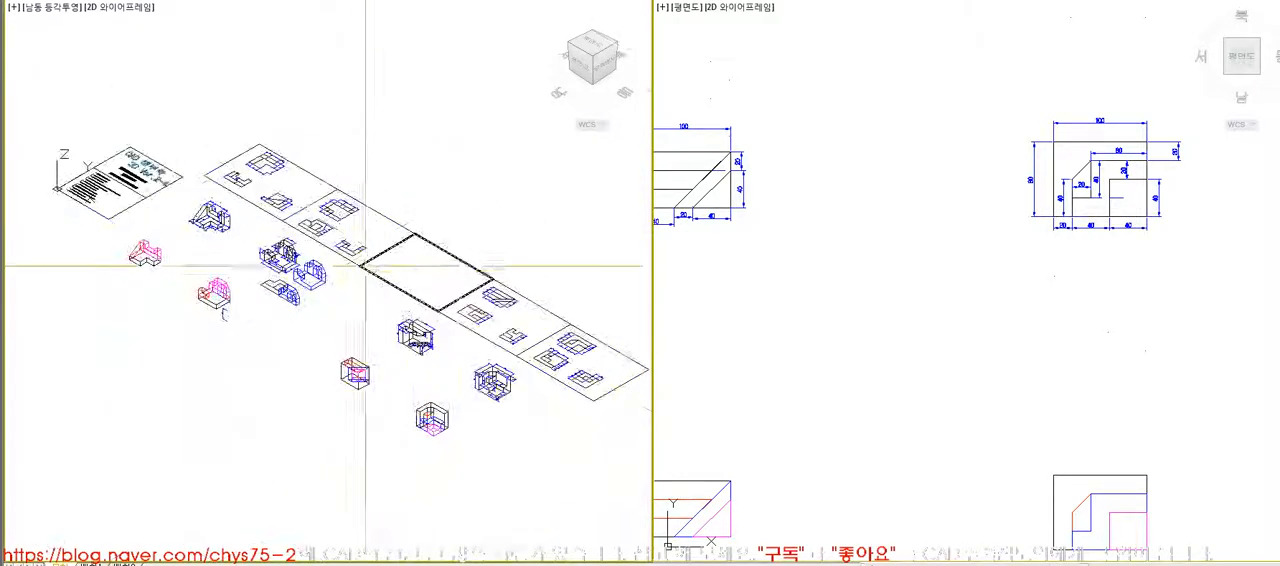
scroll(274, 292, "up", 6)
type("z")
key("Return")
left_click(62, 53)
left_click(500, 419)
type("hi")
key("Return")
left_click(850, 382)
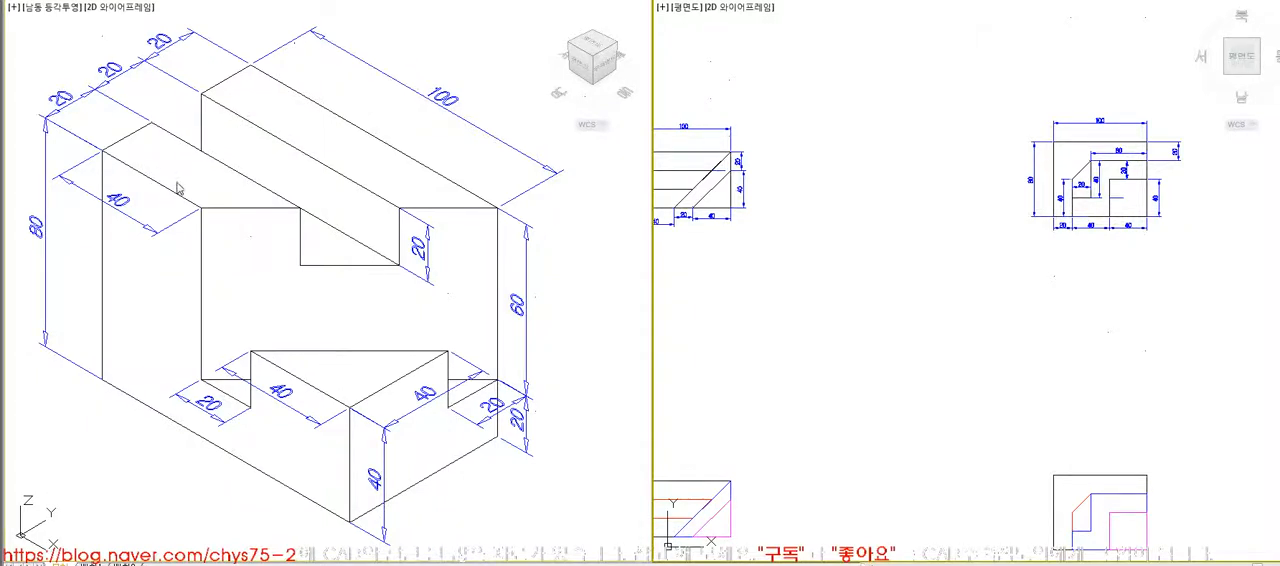
left_click(466, 455)
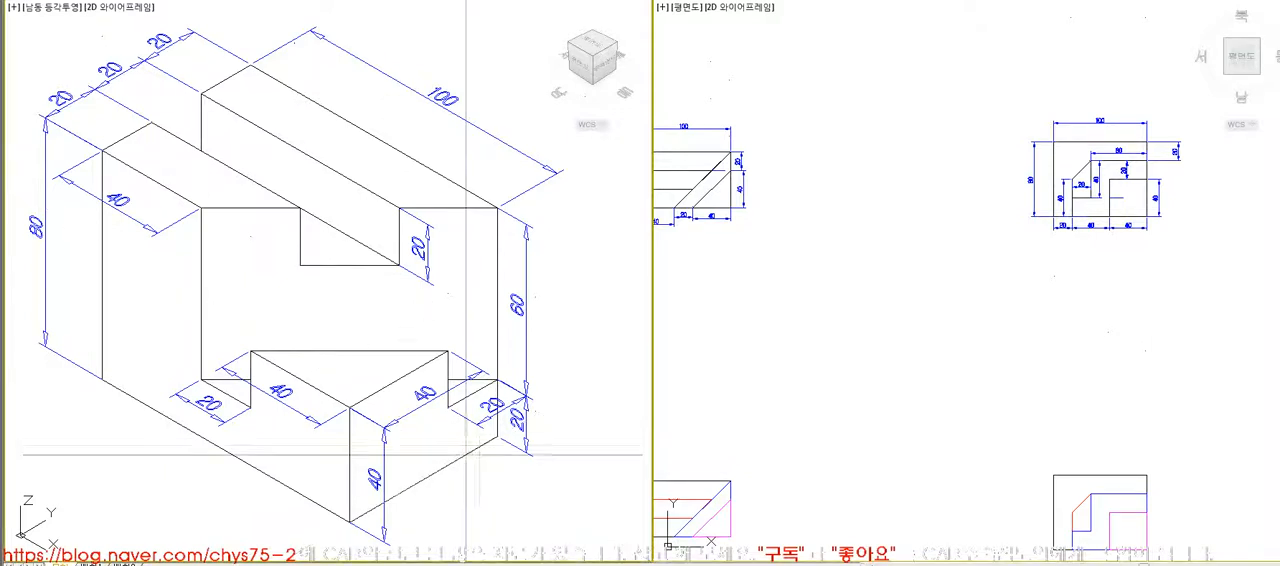
- Return to the stepped corner reference block and display it with hidden lines removed, leaving room beside it
middle_click(474, 424)
middle_click(474, 424)
scroll(524, 406, "up", 8)
middle_click_drag(524, 410, 437, 376)
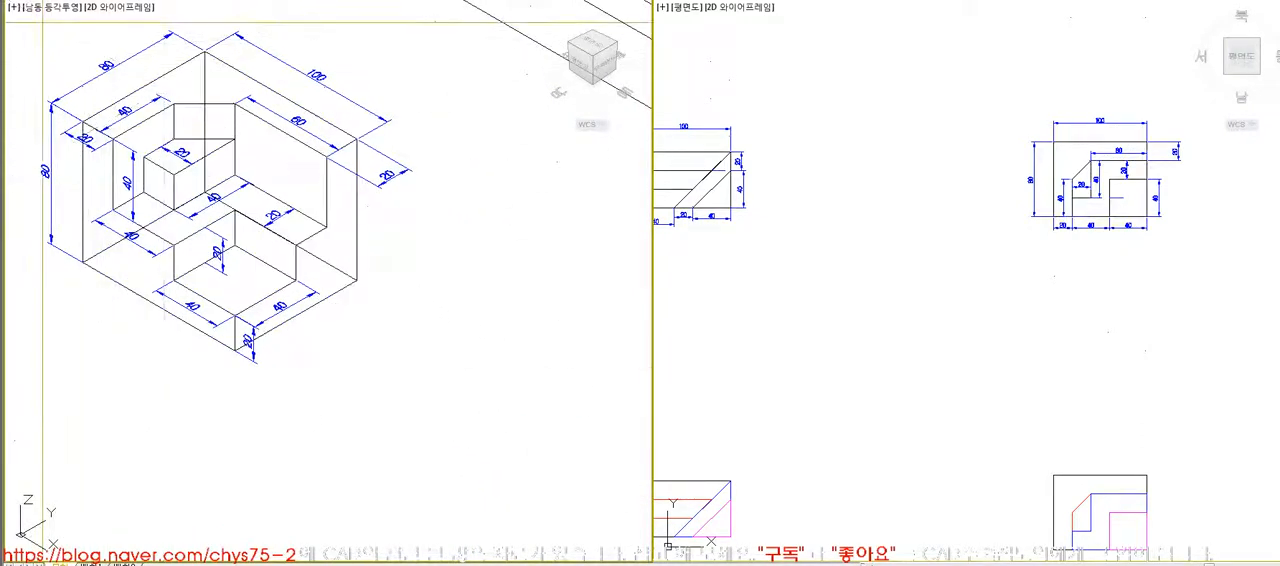
scroll(611, 517, "up", 1)
type("hi")
key("Return")
left_click(891, 328)
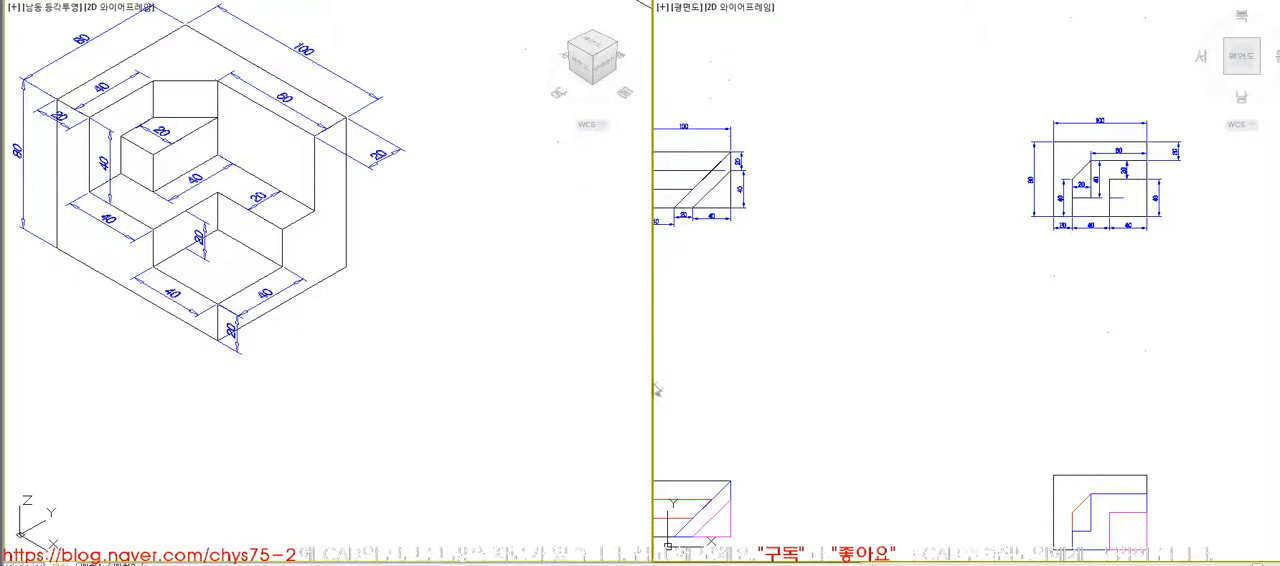
- Copy the corner block's plan view linework from the drawing sheet to beside the dimensioned reference block
scroll(960, 350, "down", 5)
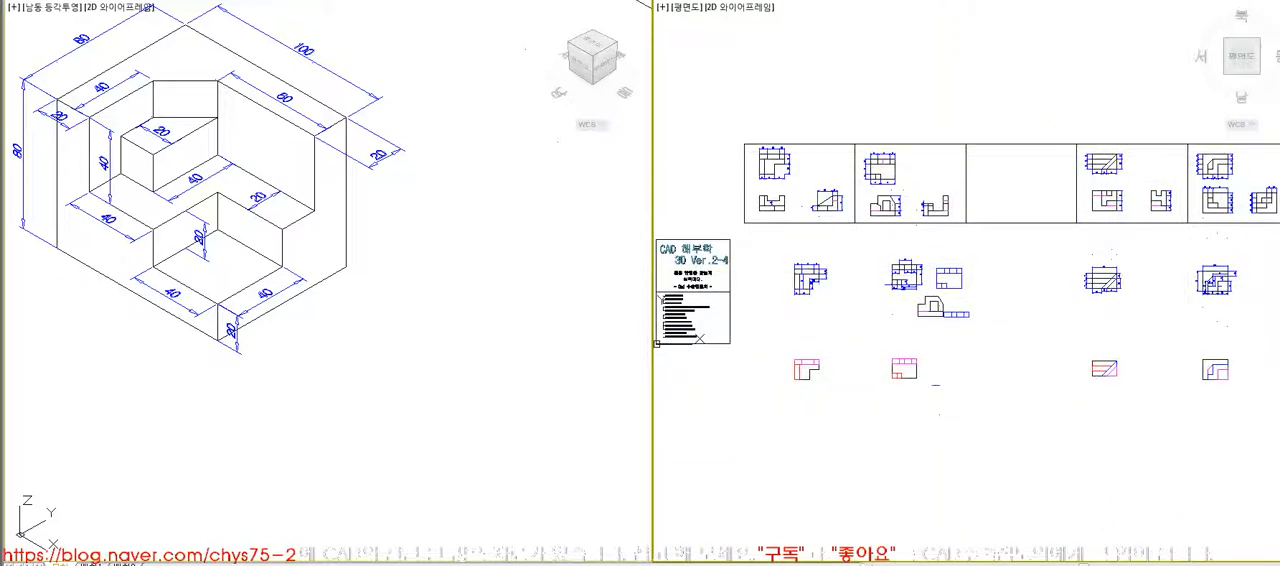
scroll(1222, 180, "up", 6)
middle_click_drag(1156, 327, 1009, 366)
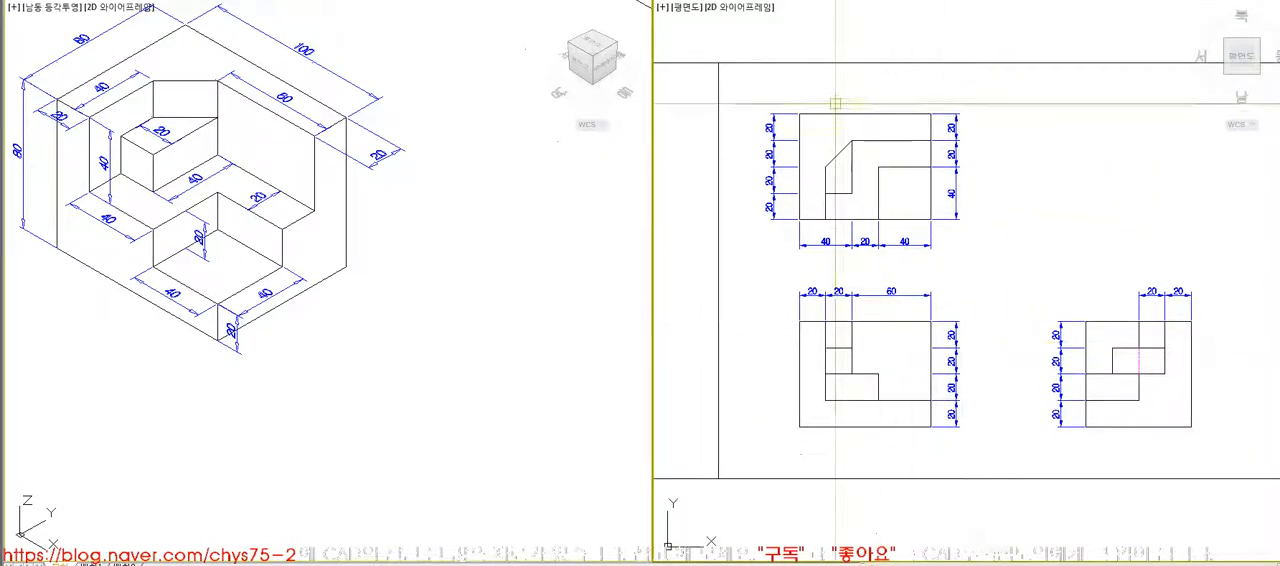
scroll(833, 105, "up", 3)
left_click(762, 103)
left_click(1047, 349)
key("space")
left_click(870, 200)
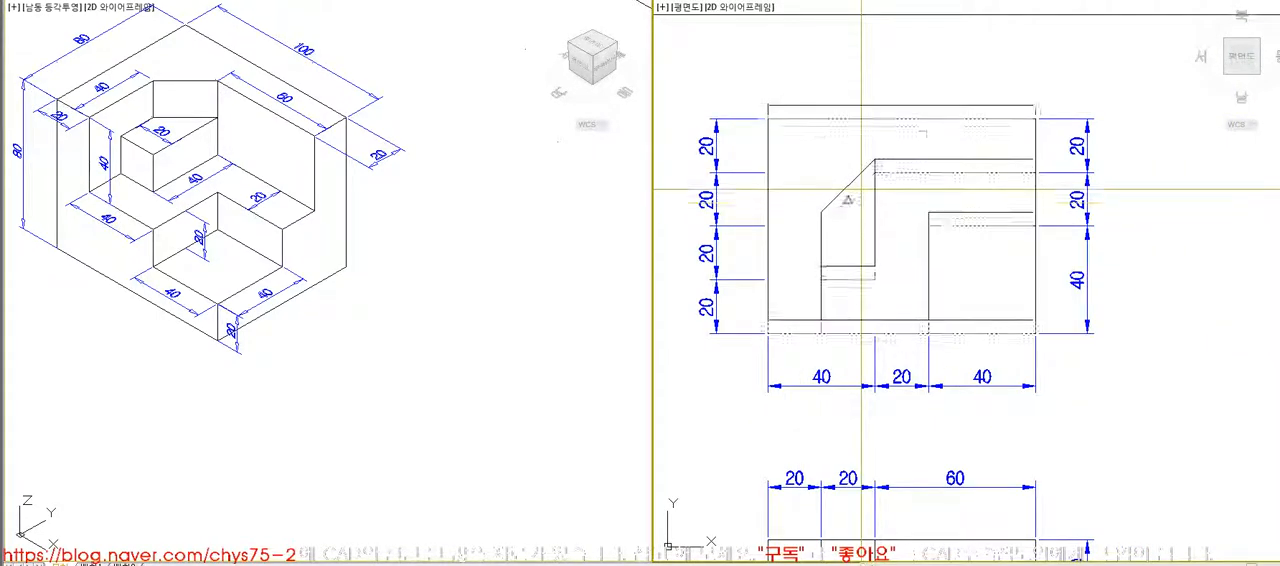
scroll(861, 165, "down", 4)
scroll(924, 163, "down", 2)
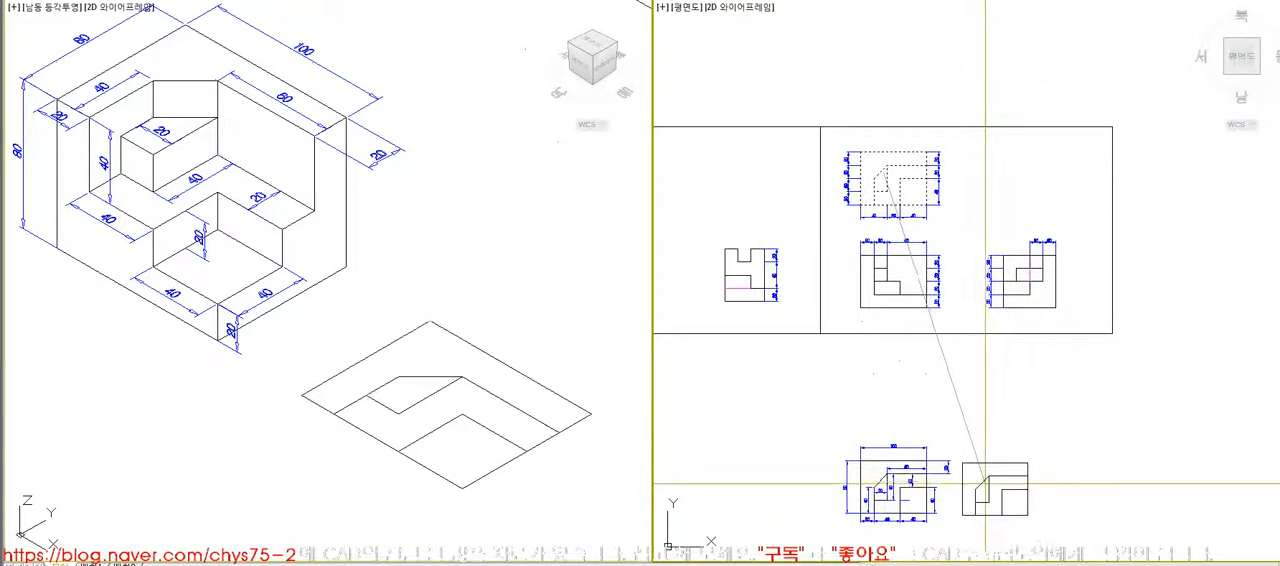
key("Escape")
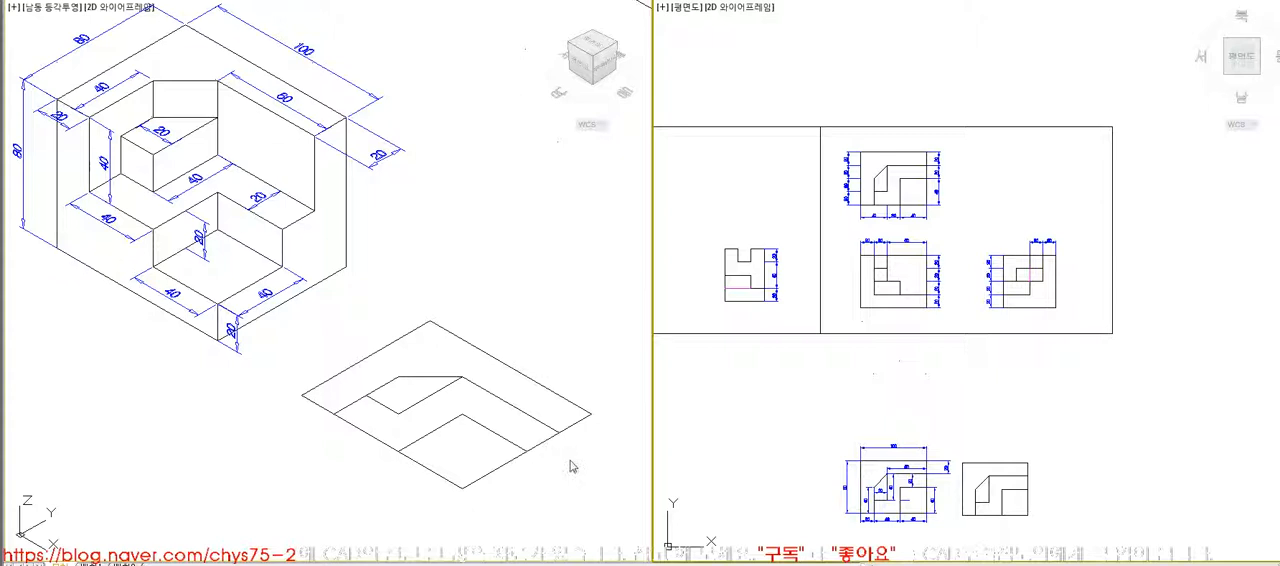
- Create boundary profiles from the outer L-shaped, chamfered, middle and square corner regions of the copied plan view
scroll(1005, 515, "up", 6)
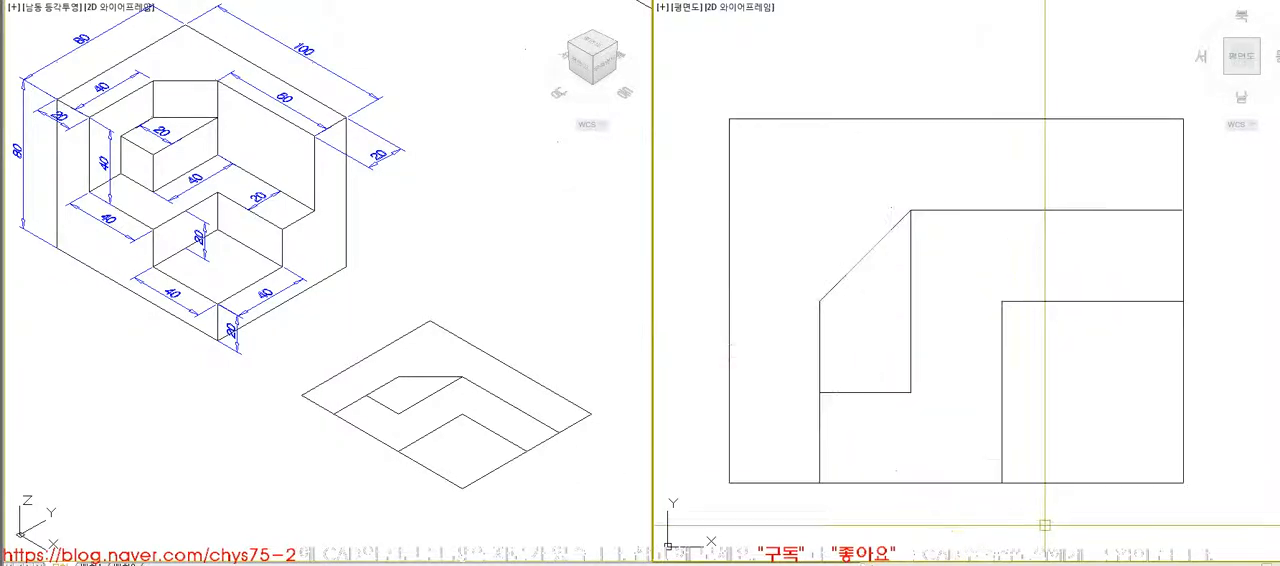
type("bo")
key("space")
key("space")
left_click(1002, 190)
left_click(890, 291)
left_click(965, 318)
left_click(1072, 372)
- Move the four boundary profiles together so that they stand alone beside the reference block
key("space")
type("ext")
key("space")
left_click(1043, 302)
left_click(1185, 331)
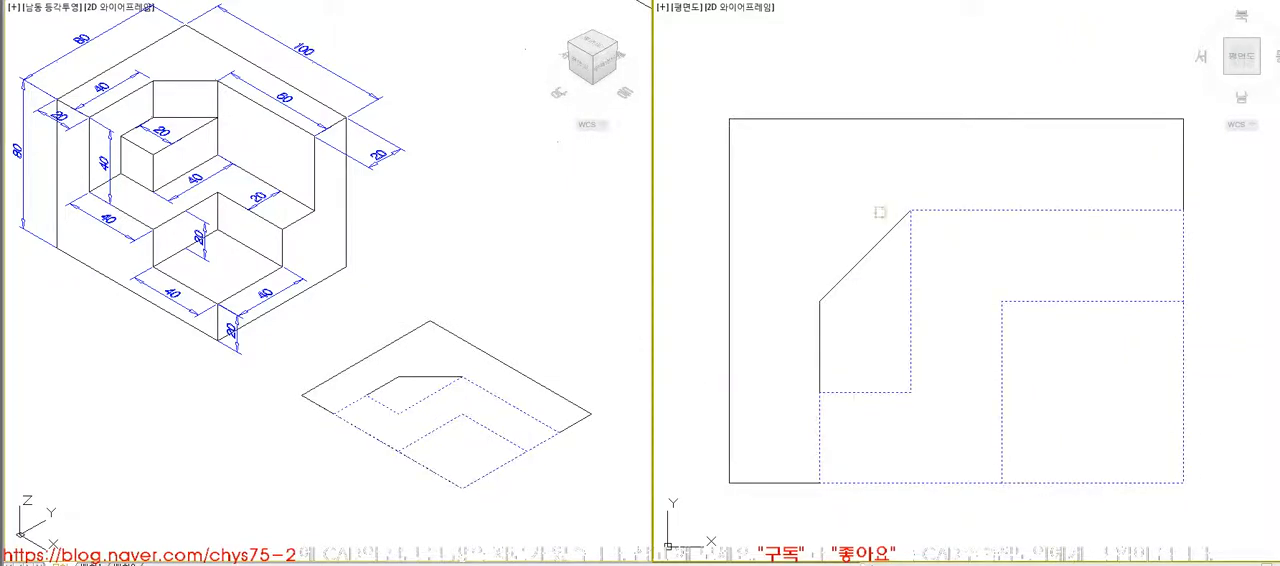
left_click(889, 231)
left_click(825, 298)
key("space")
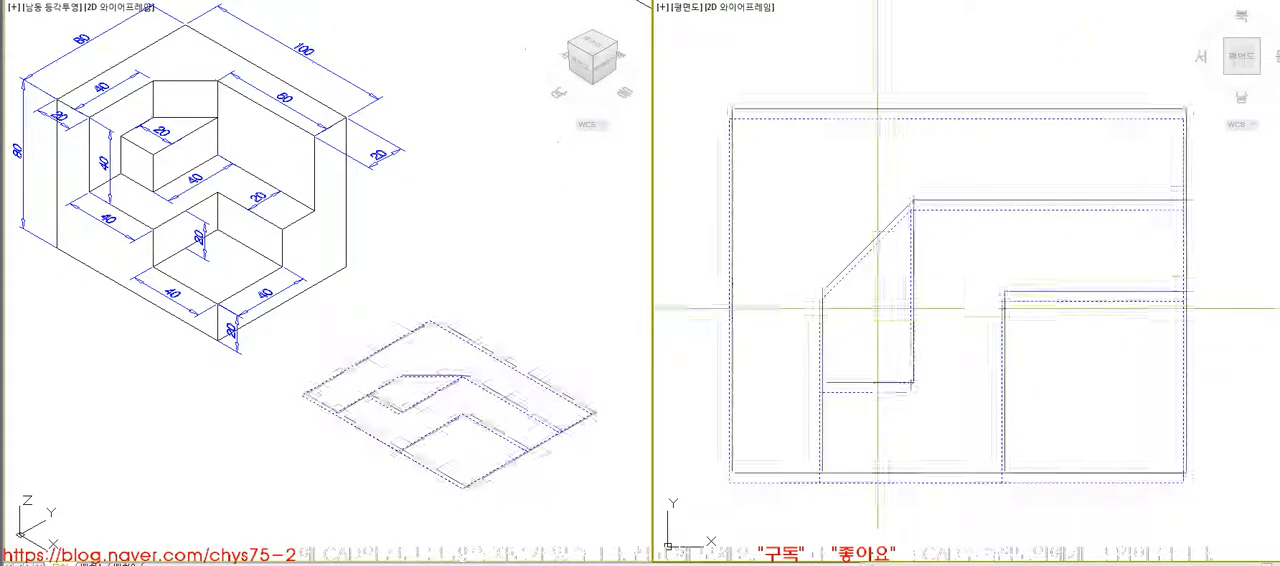
left_click(875, 318)
scroll(897, 262, "down", 8)
left_click(954, 268)
key("space")
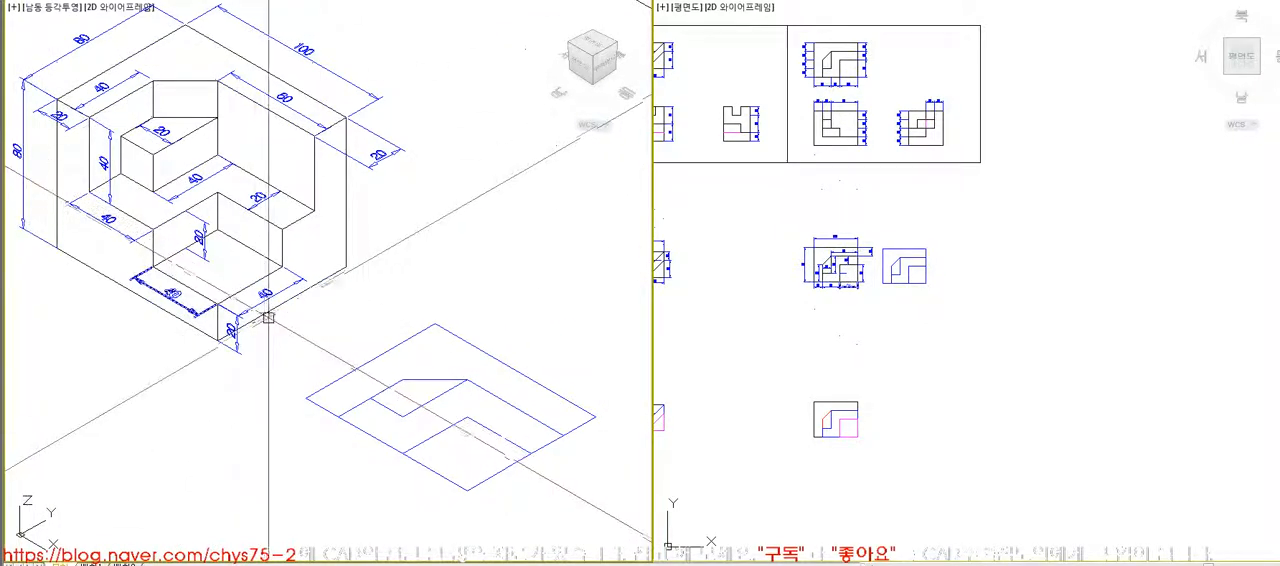
- Extrude the outer L-shaped profile 80 high
left_click(349, 373)
key("Escape")
left_click(327, 384)
key("Escape")
type("ext")
key("Return")
left_click(326, 388)
key("Return")
type("80")
key("Return")
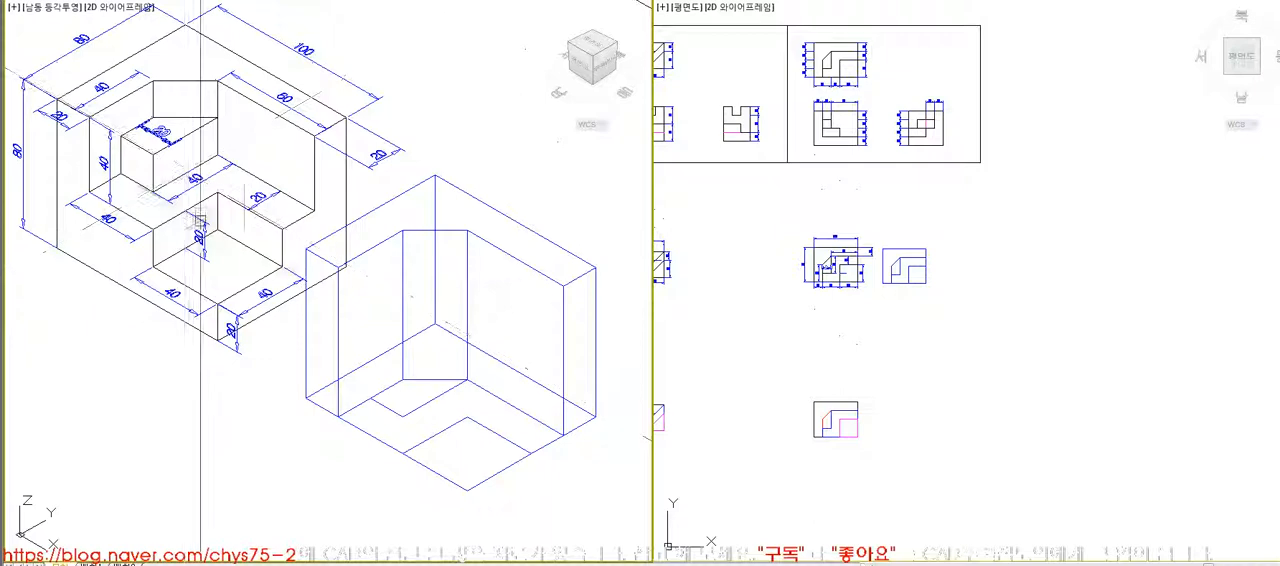
- Extrude the chamfered profile 60 high, the middle profile 40 high and the square corner profile 20 high
left_click(19, 155)
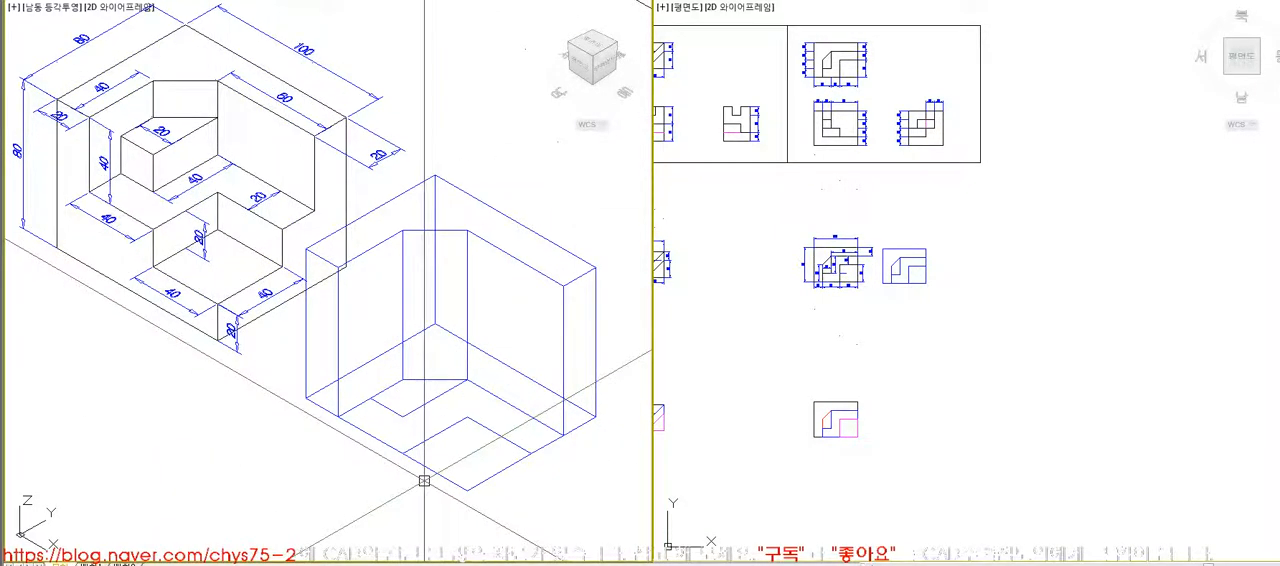
left_click(429, 401)
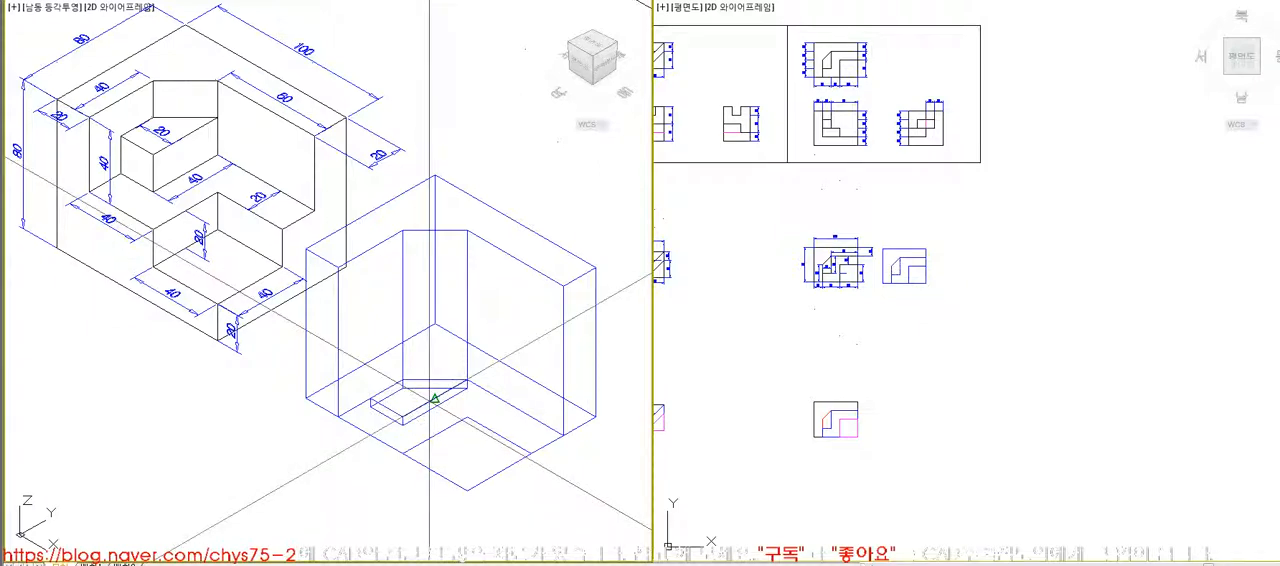
type("60")
key("Return")
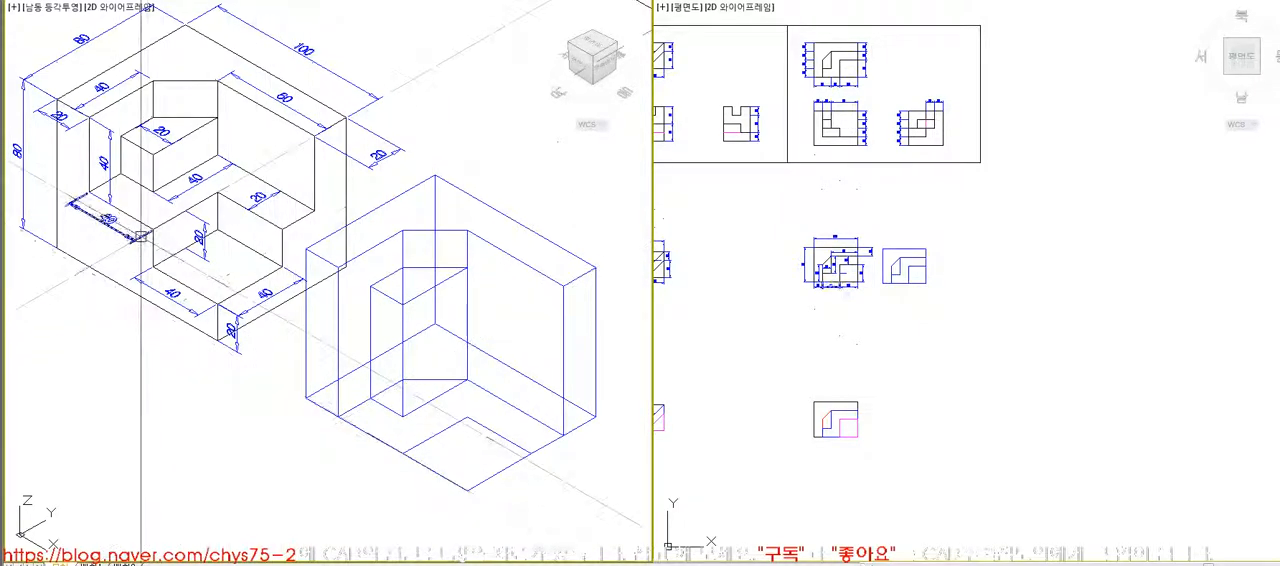
left_click(395, 444)
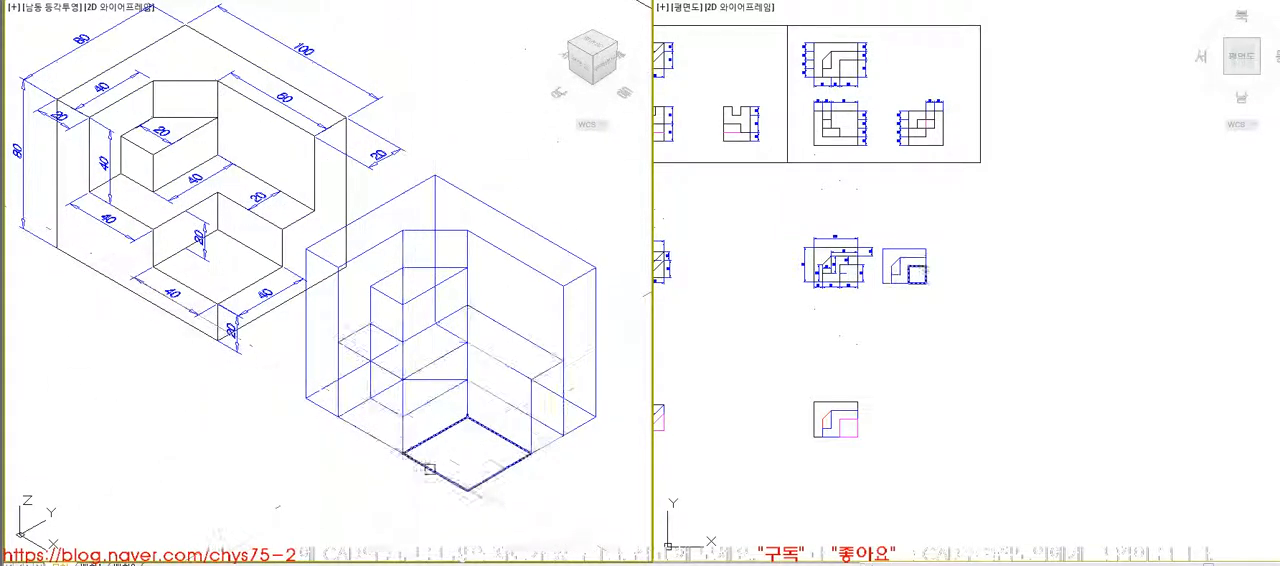
left_click(439, 466)
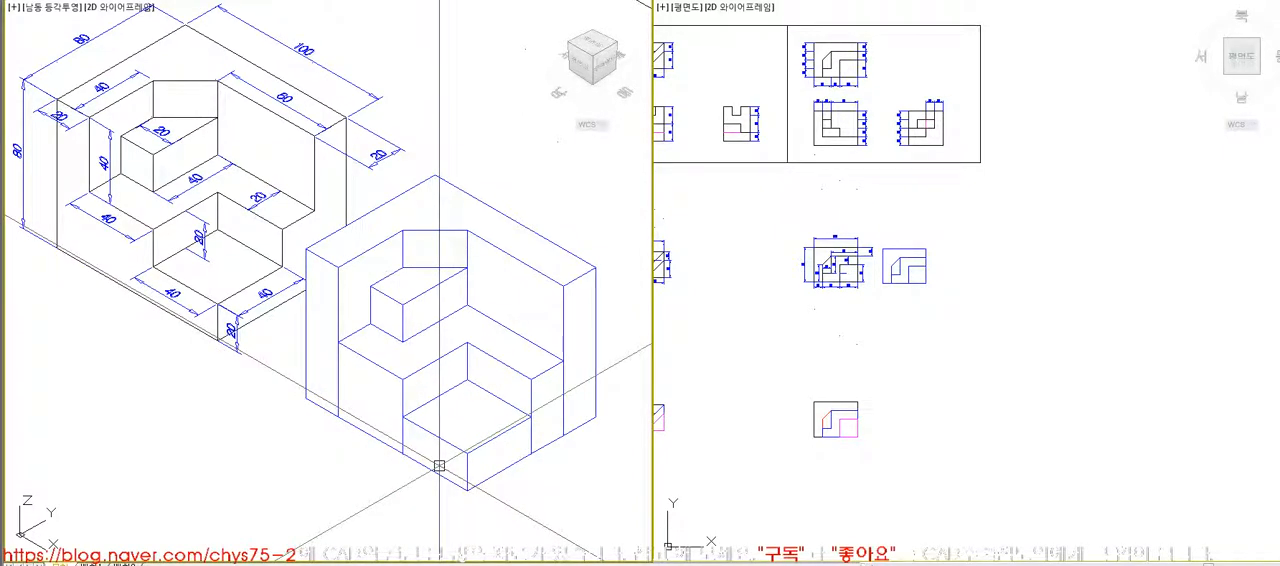
- Unite the four extruded solids into one stepped corner block and check it with hidden lines removed
left_click(589, 483)
left_click(428, 290)
type("hi")
key("Return")
left_click(511, 408)
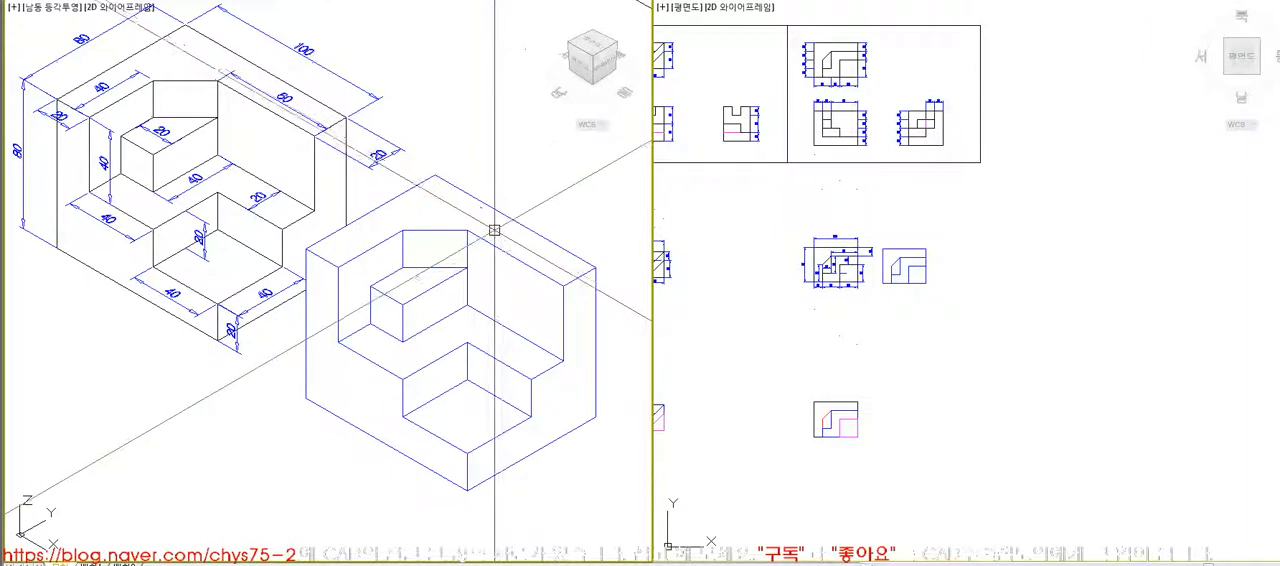
key("Escape")
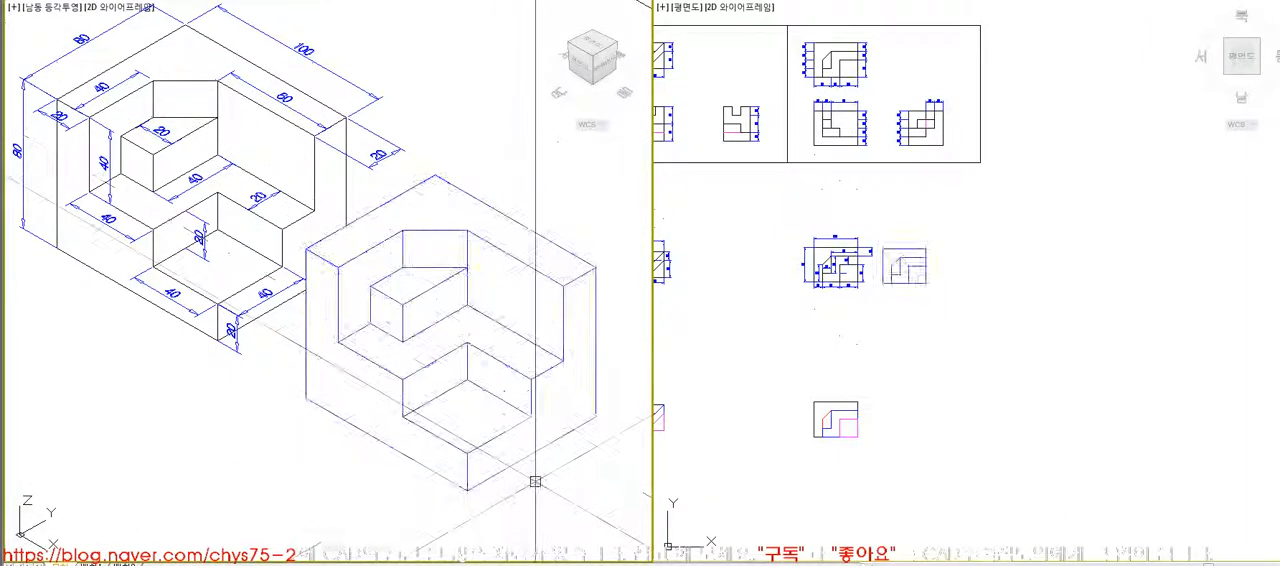
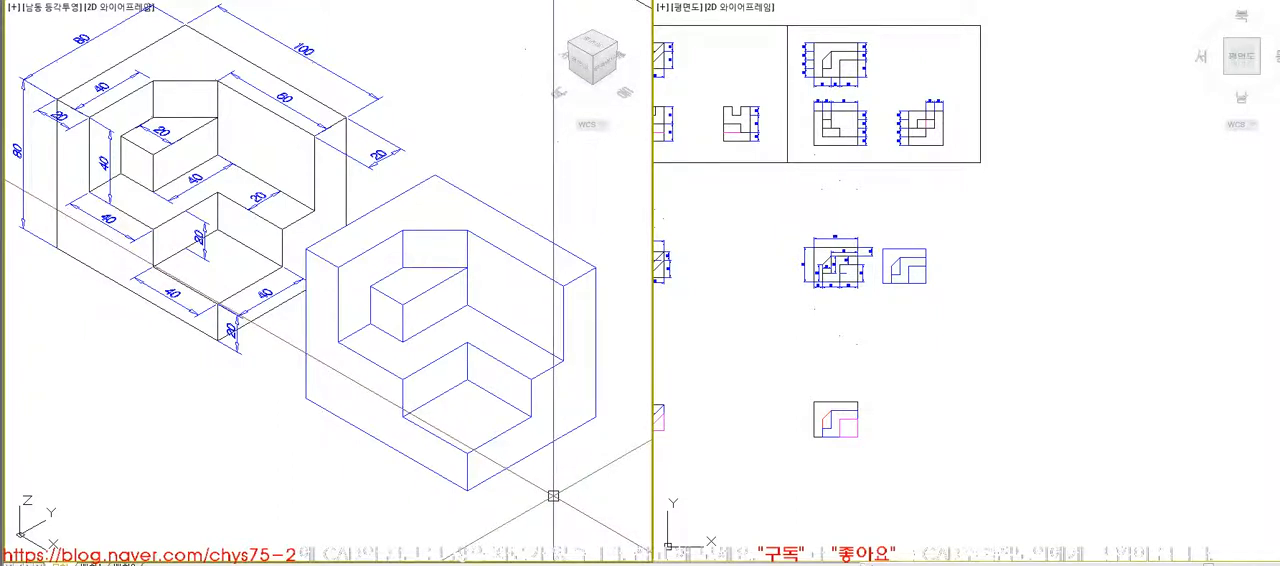
- Delete the finished stepped corner block and copy the undimensioned top-view profile to the spot beside the dimensioned plan
left_click(543, 449)
key("Delete")
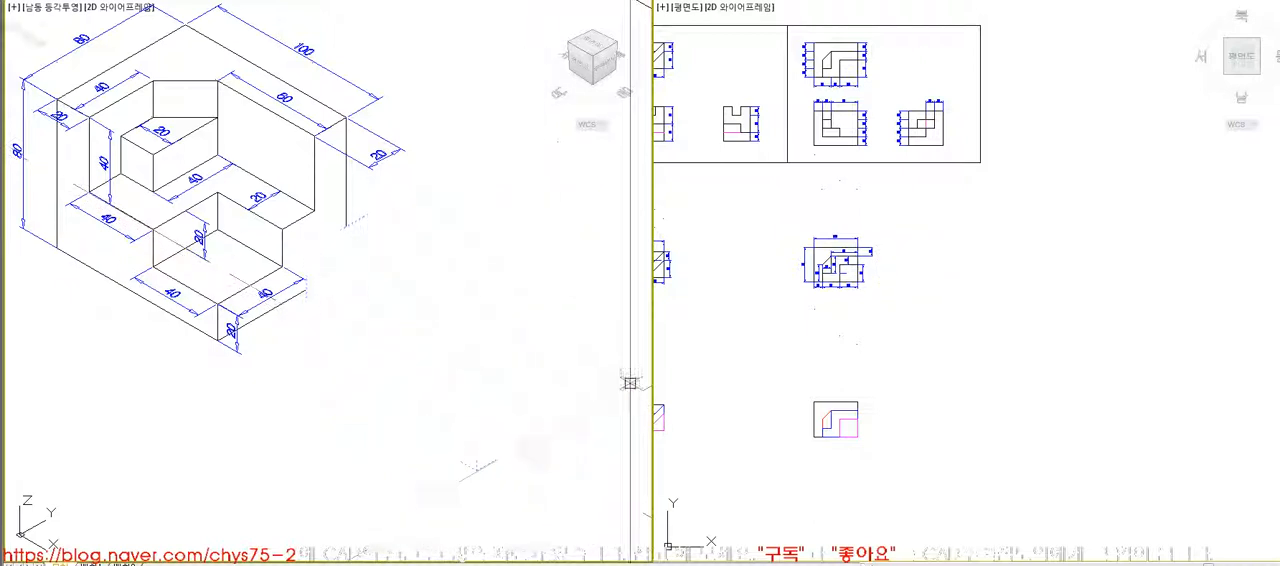
left_click(812, 38)
left_click(864, 82)
key("space")
left_click(841, 69)
key("F8")
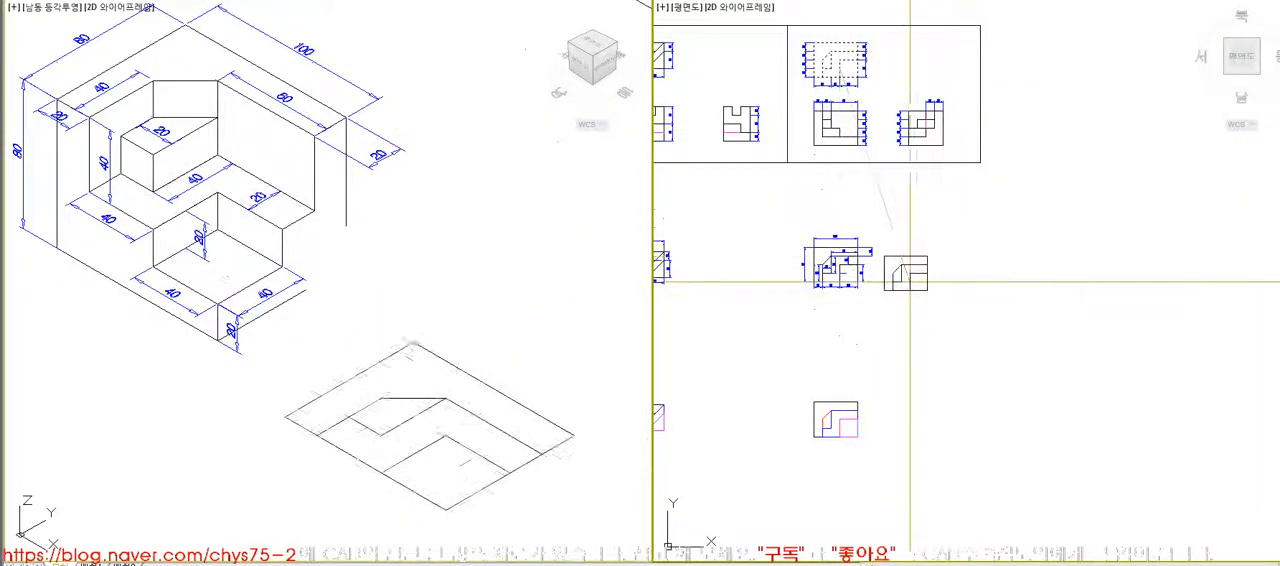
left_click(918, 289)
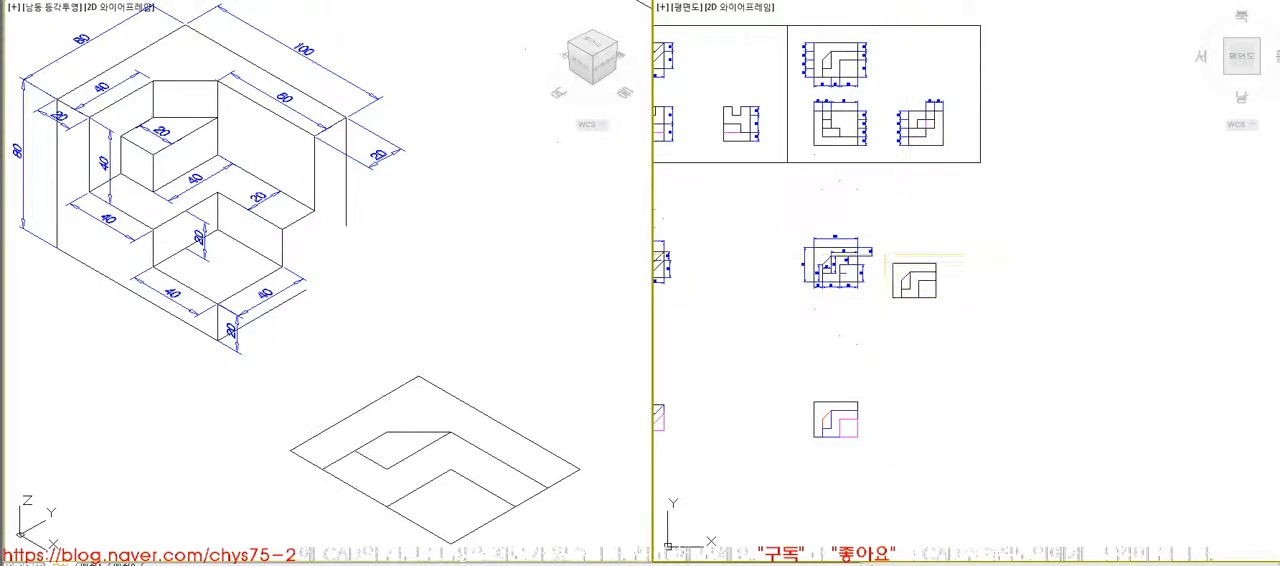
- Try to convert all lines of the copied top-view profile into regions with the Region command
scroll(916, 284, "up", 9)
scroll(847, 229, "down", 5)
type("z")
key("space")
left_click(755, 158)
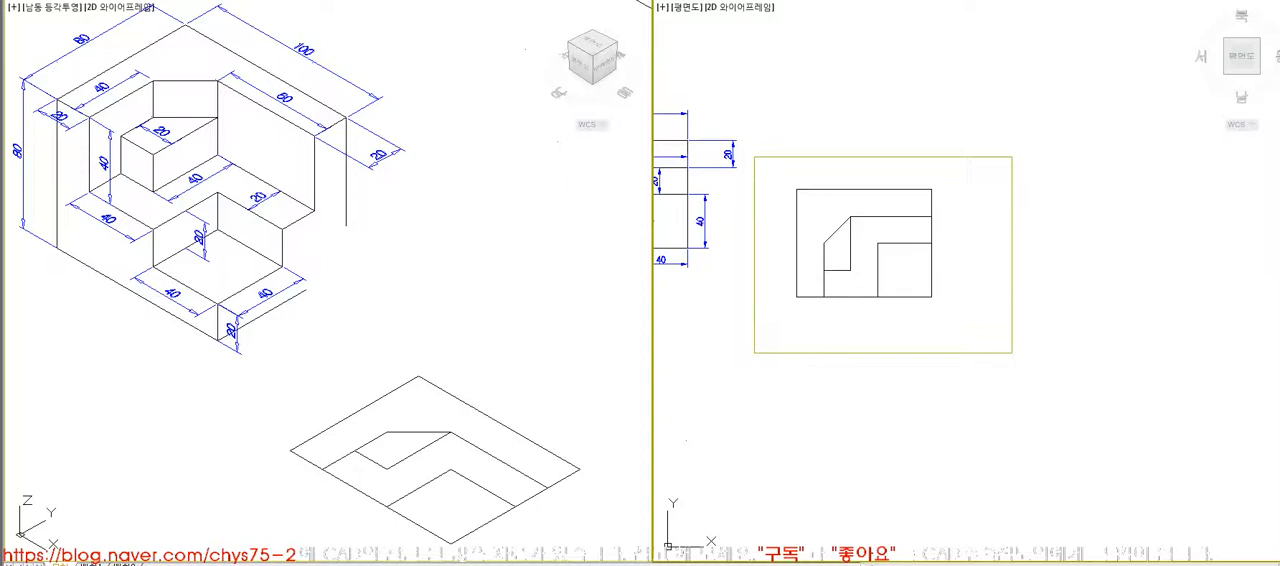
left_click(977, 334)
middle_click_drag(997, 349, 967, 337)
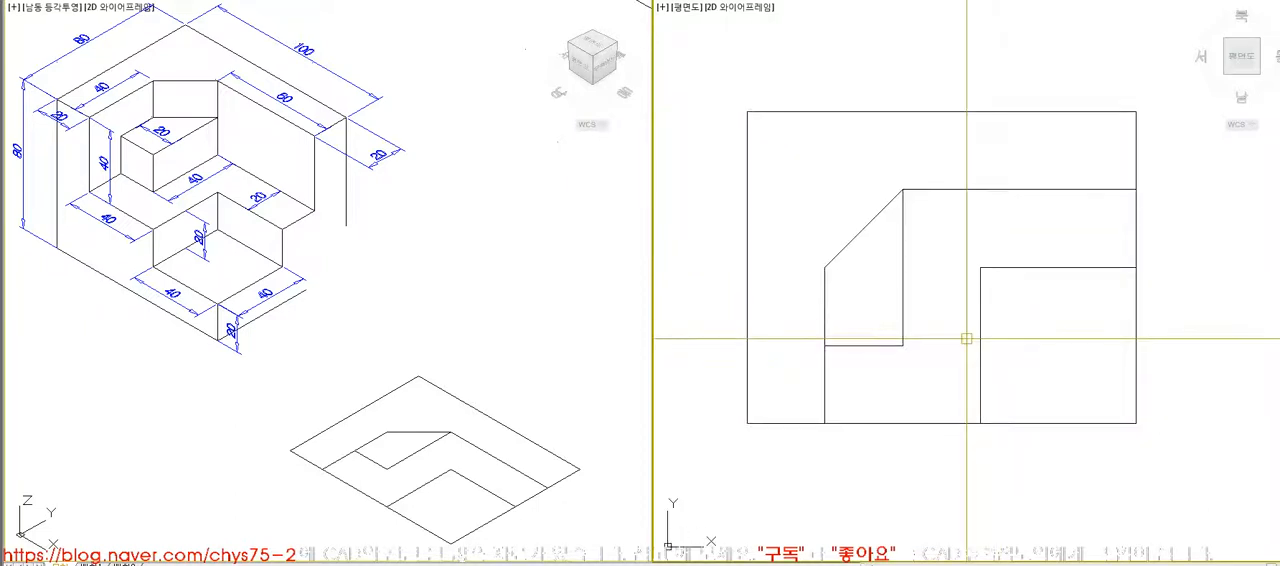
left_click(270, 1)
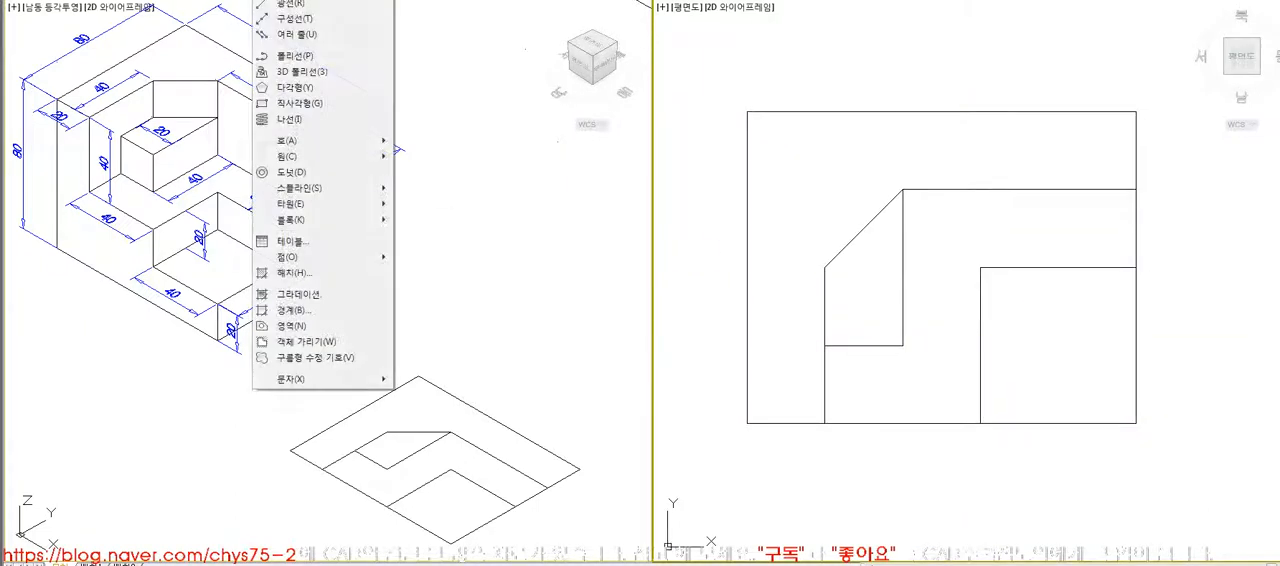
left_click(327, 328)
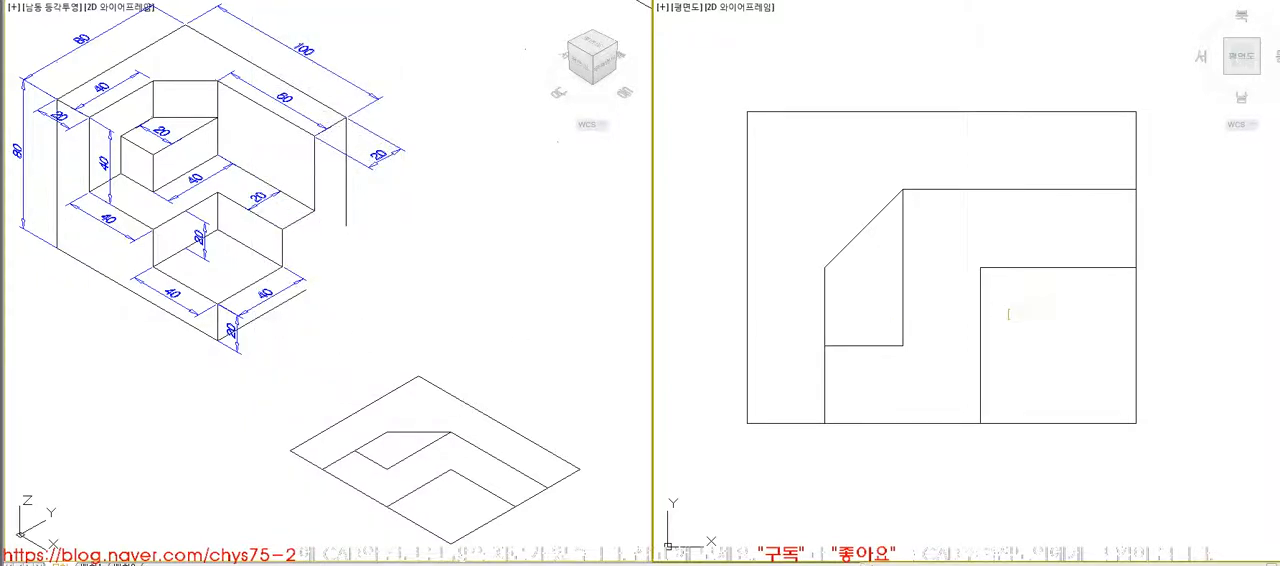
scroll(923, 347, "down", 6)
scroll(916, 338, "up", 2)
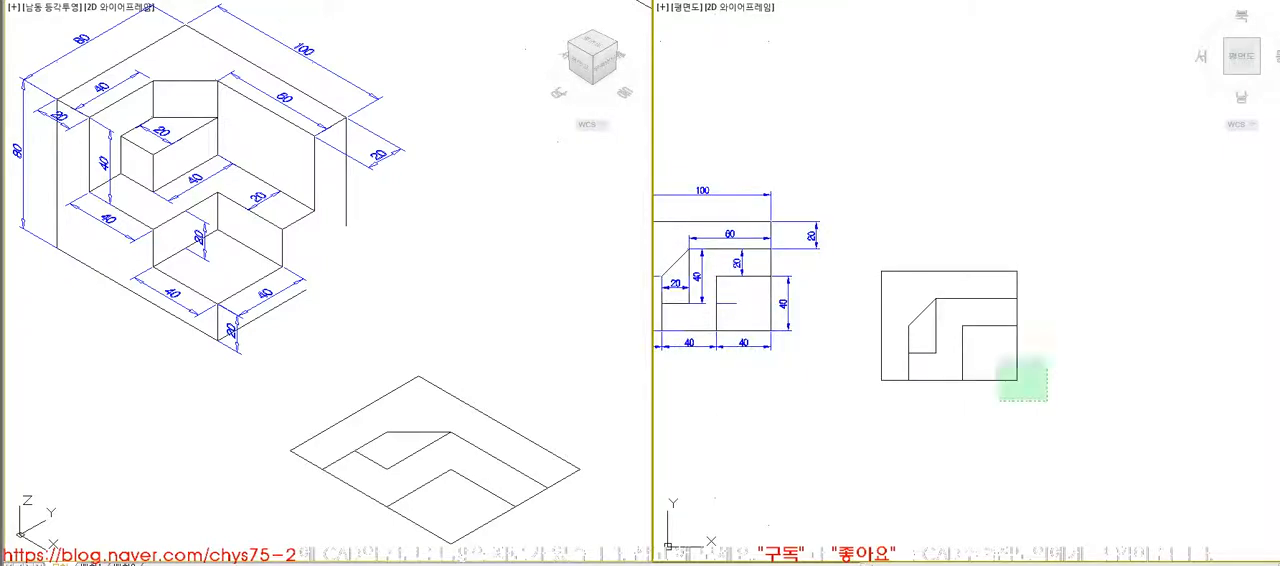
left_click(1046, 400)
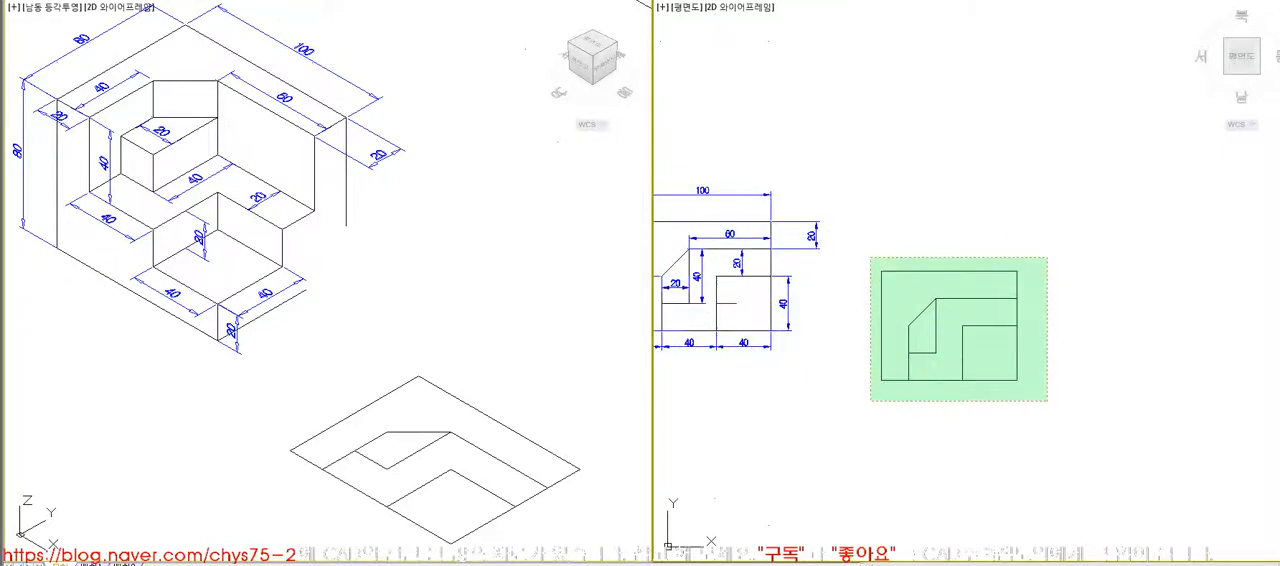
left_click(870, 257)
- Draw a closed, irregular six-sided outline above the copied top-view profile
left_click(892, 133)
left_click(865, 199)
left_click(917, 232)
left_click(975, 222)
left_click(983, 162)
left_click(964, 128)
type("c")
key("space")
- Convert the closed six-sided outline into a region
left_click(422, 243)
type("z")
key("space")
type("a")
key("space")
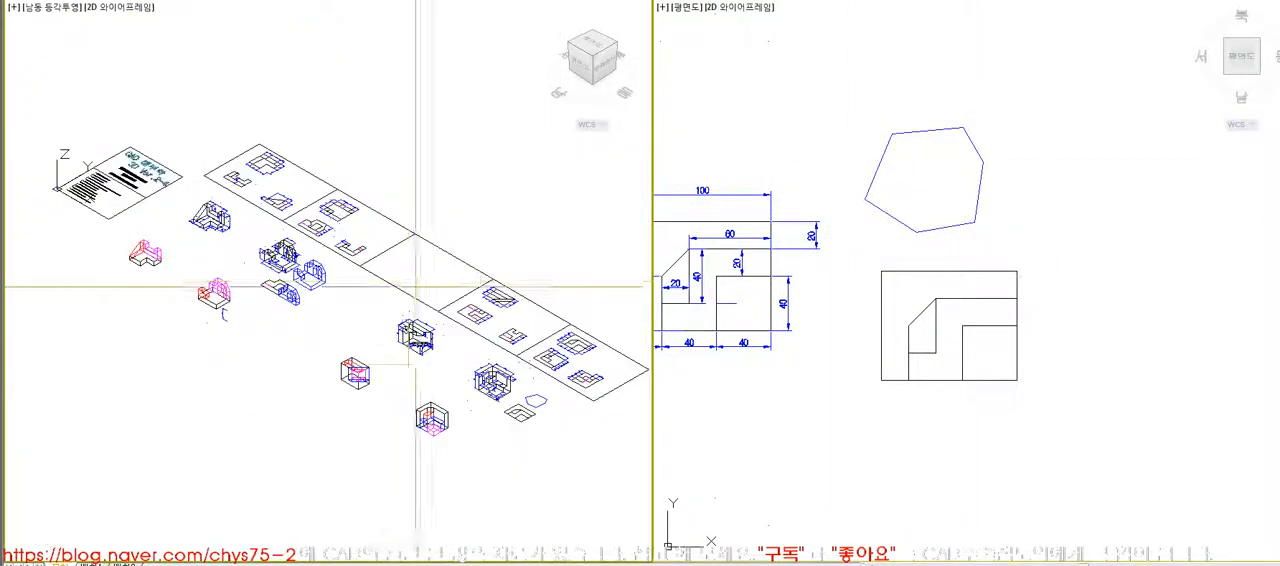
scroll(545, 418, "up", 8)
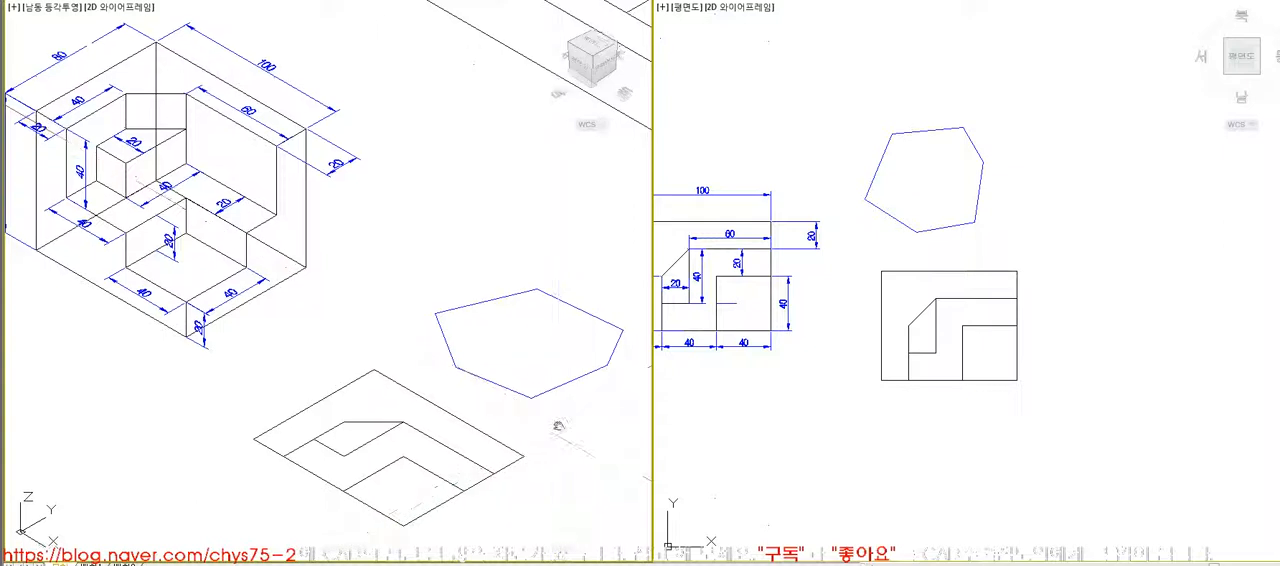
middle_click_drag(558, 426, 575, 412)
left_click(1022, 212)
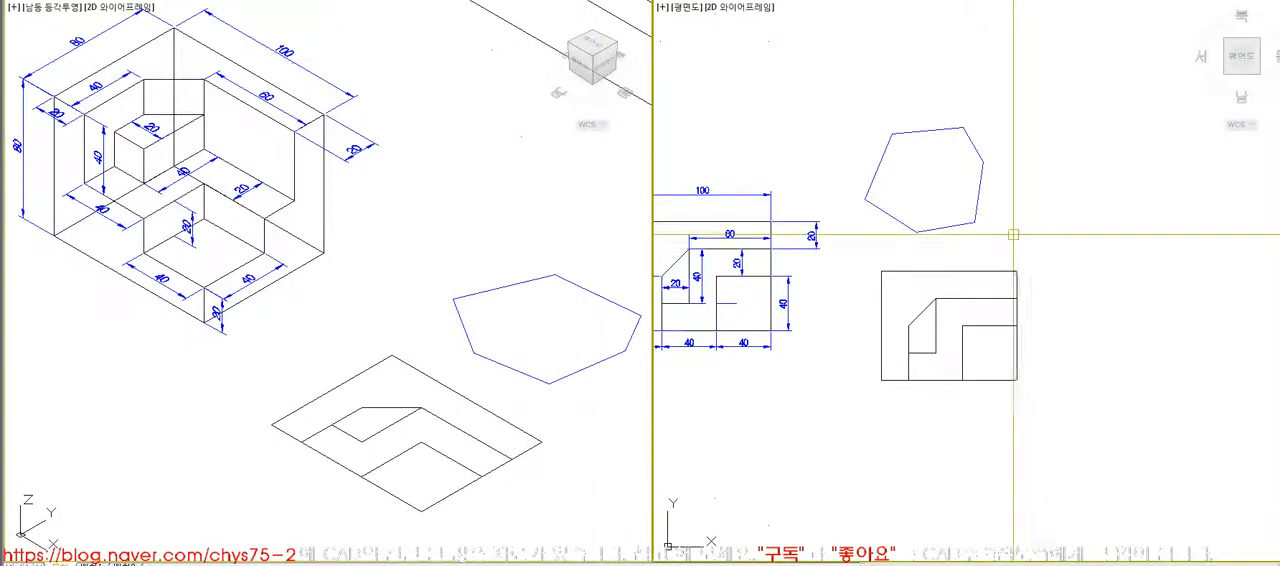
left_click(270, 1)
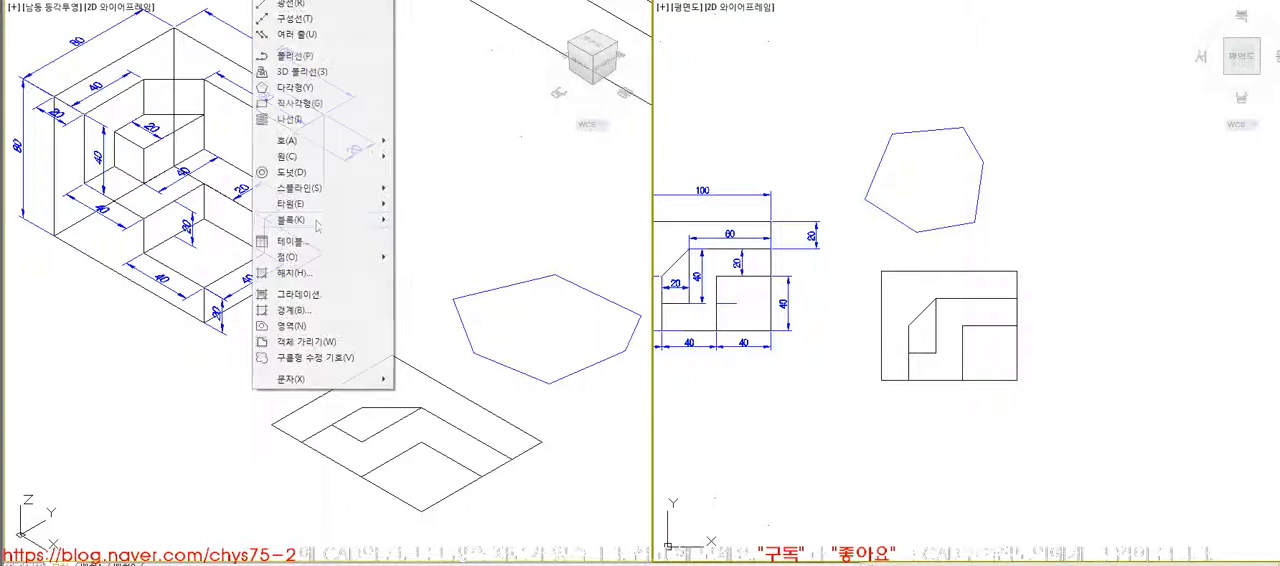
left_click(334, 327)
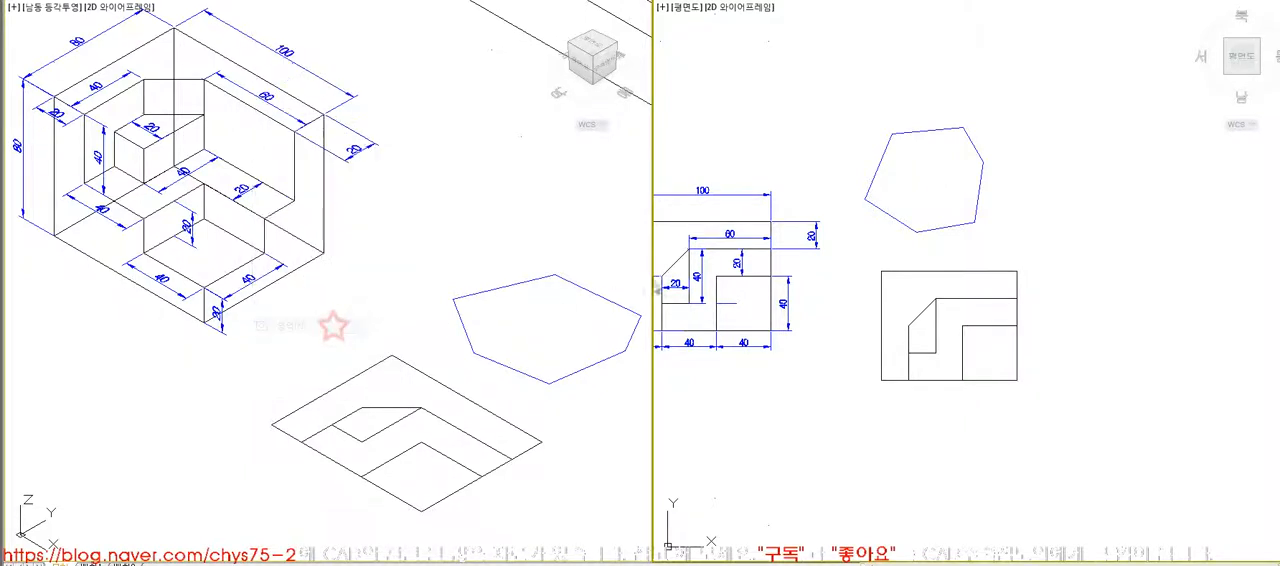
left_click(903, 224)
key("Escape")
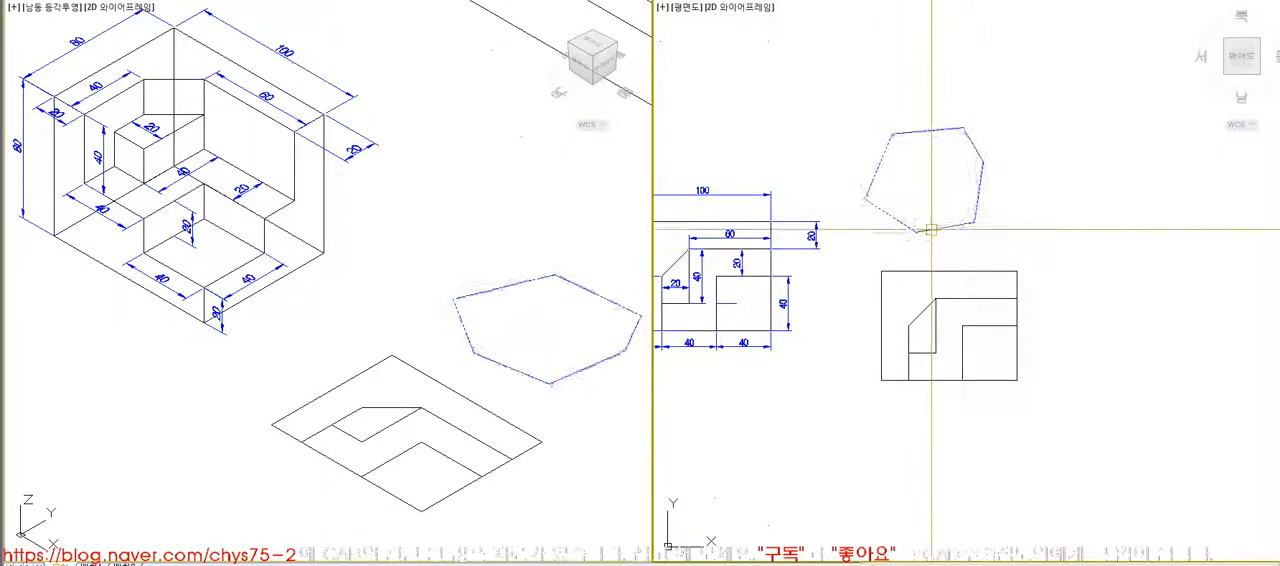
- Try moving the six-sided region and select it to check that it behaves as one object
left_click(961, 225)
key("space")
left_click(1101, 230)
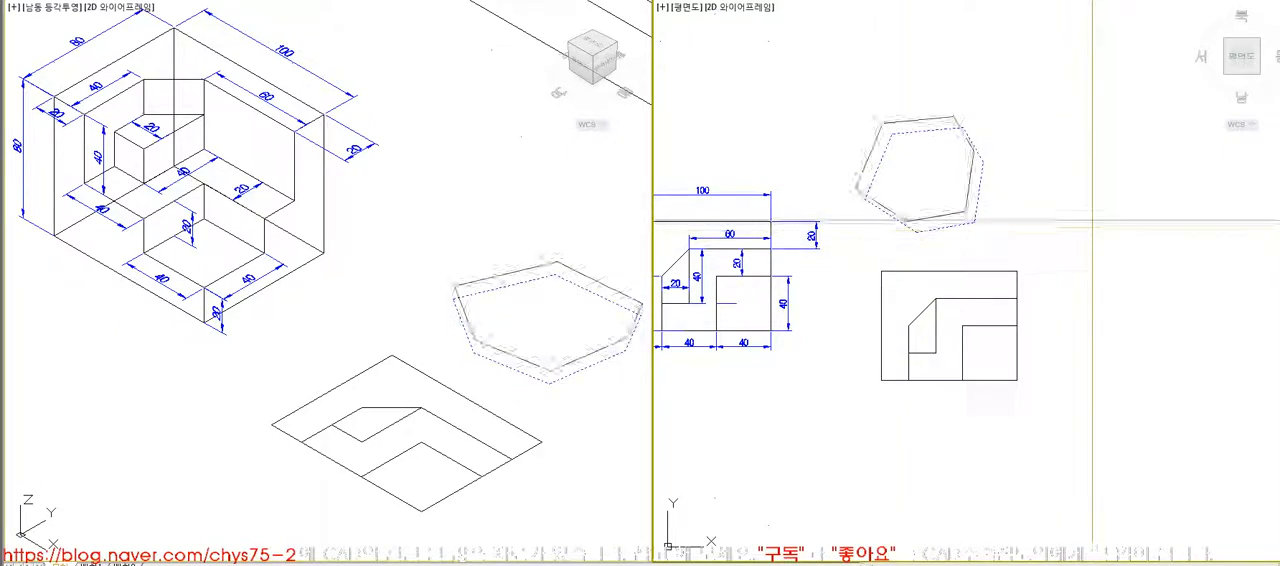
key("Escape")
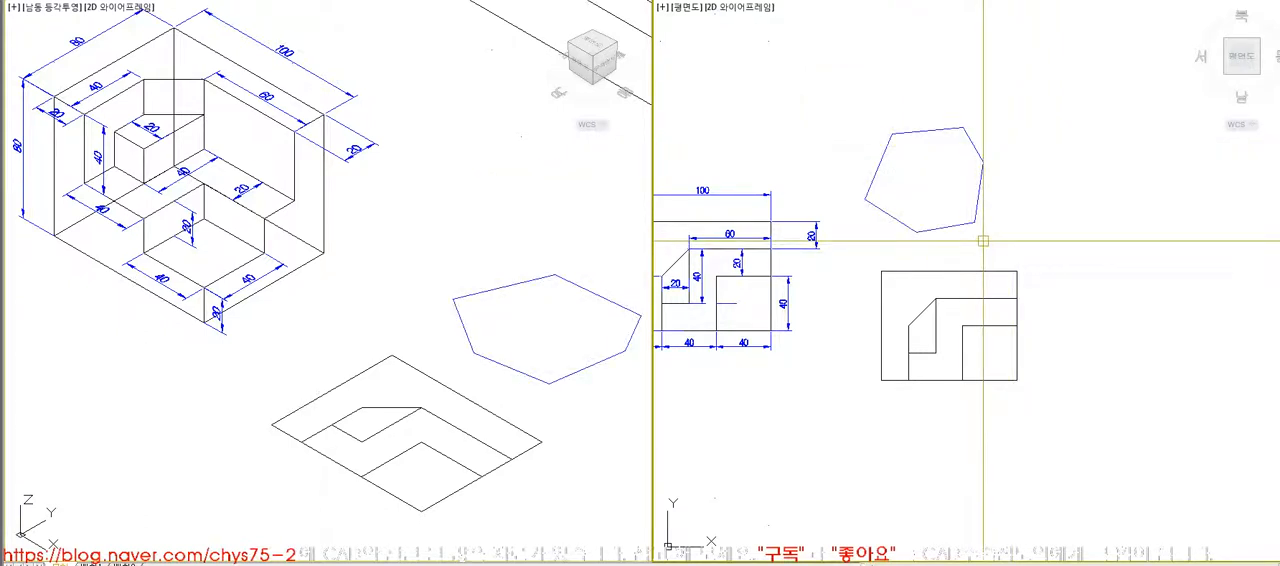
left_click(908, 225)
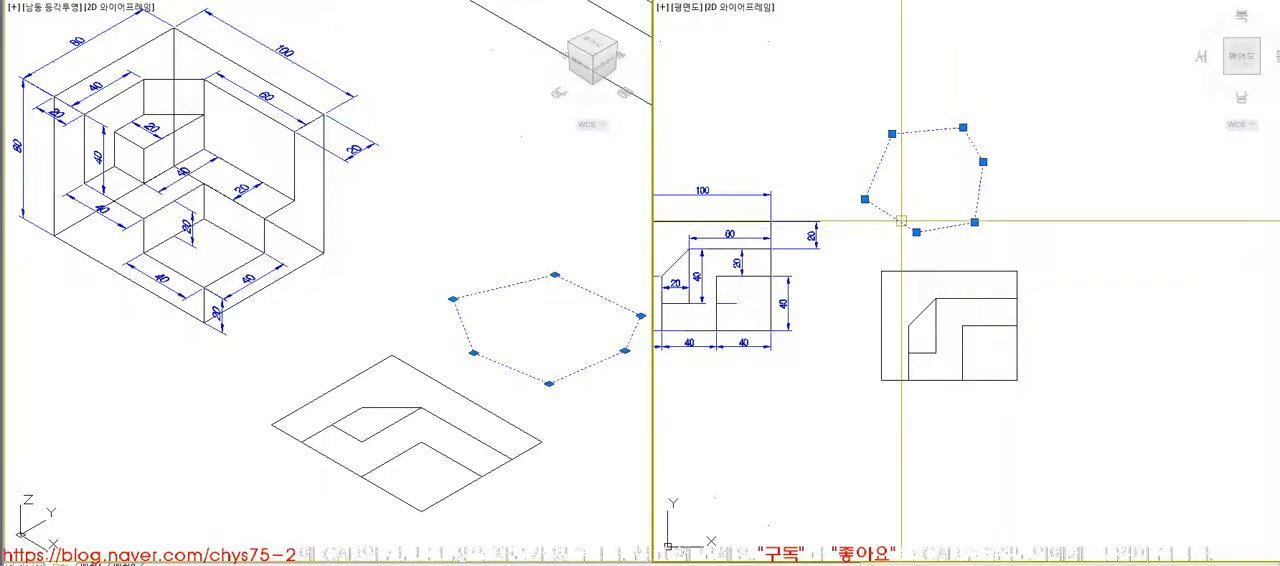
key("Escape")
key("Escape")
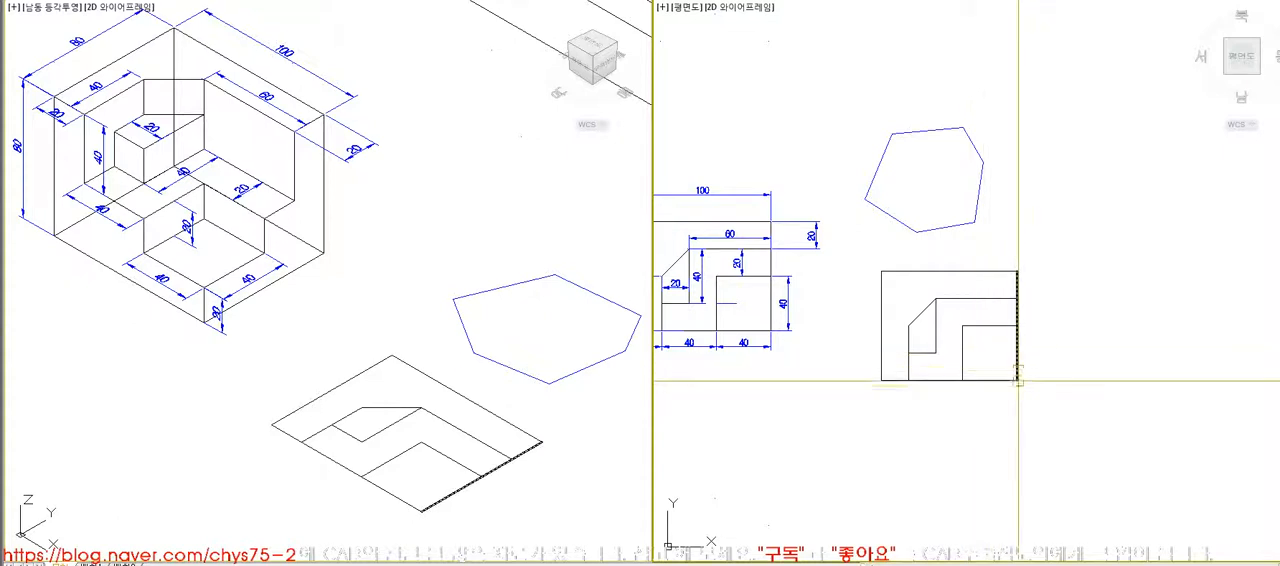
- Apply the Region command to all lines of the copied top-view profile
left_click(270, 1)
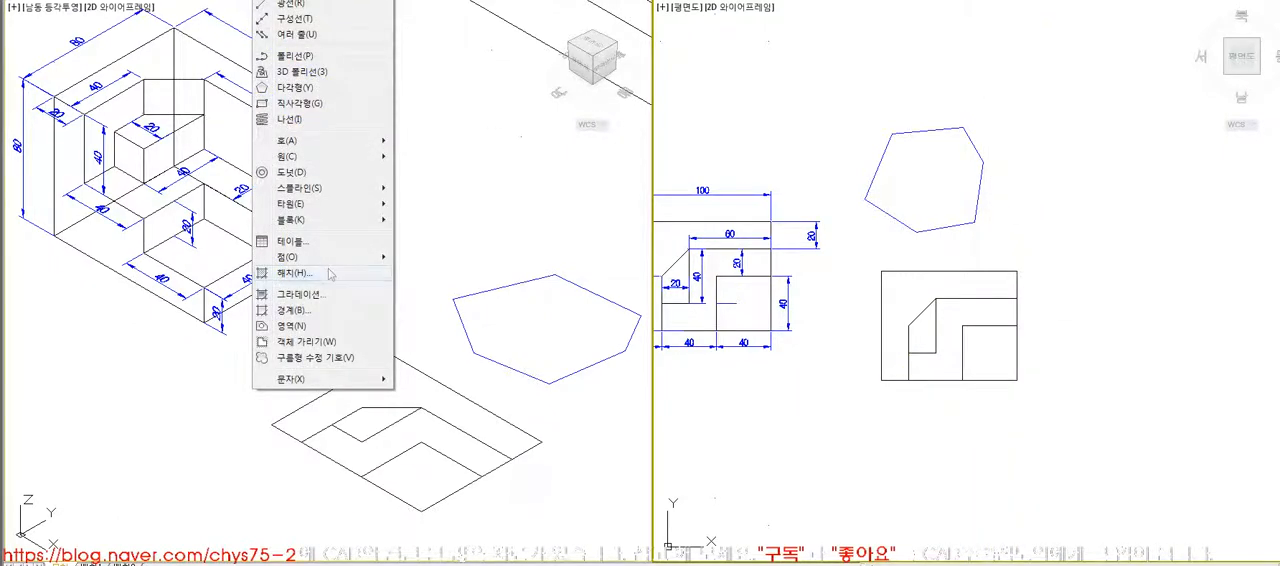
left_click(300, 327)
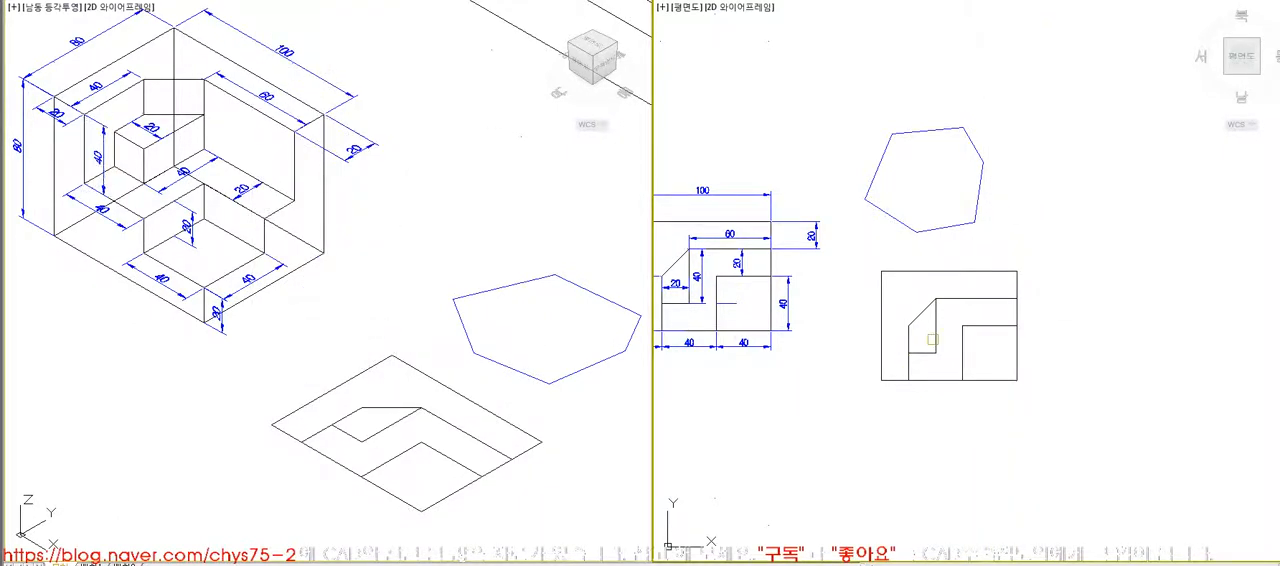
left_click(1022, 385)
left_click(868, 269)
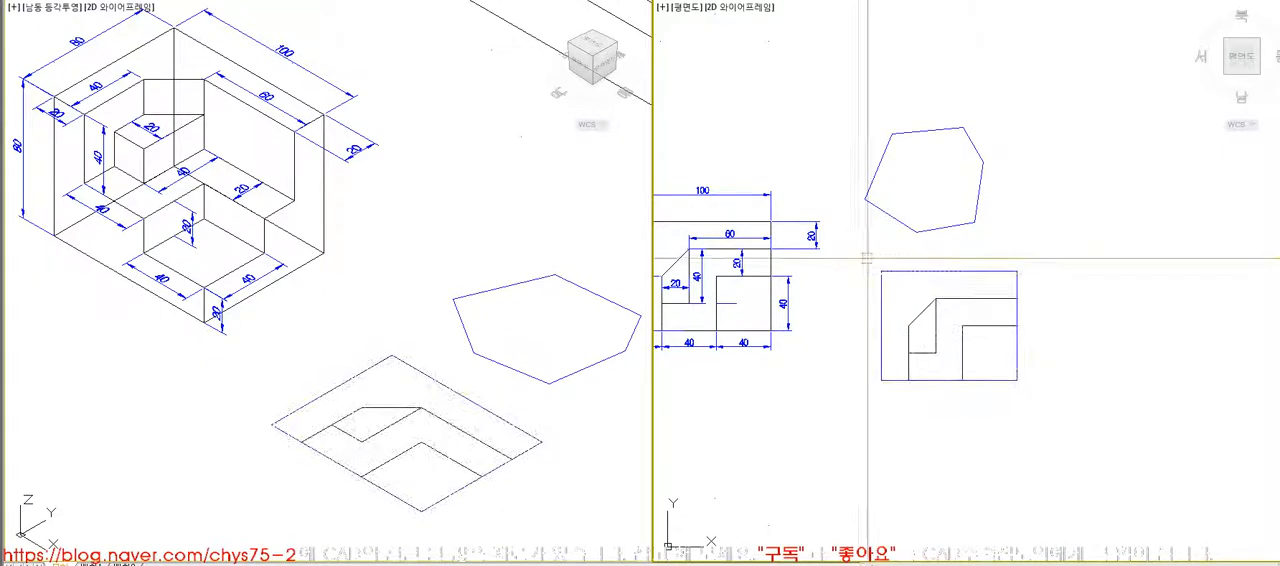
- Move the outer rectangle region away from the profile's inner lines to the space above the dimensioned plan
left_click(907, 270)
key("m")
key("space")
left_click(933, 281)
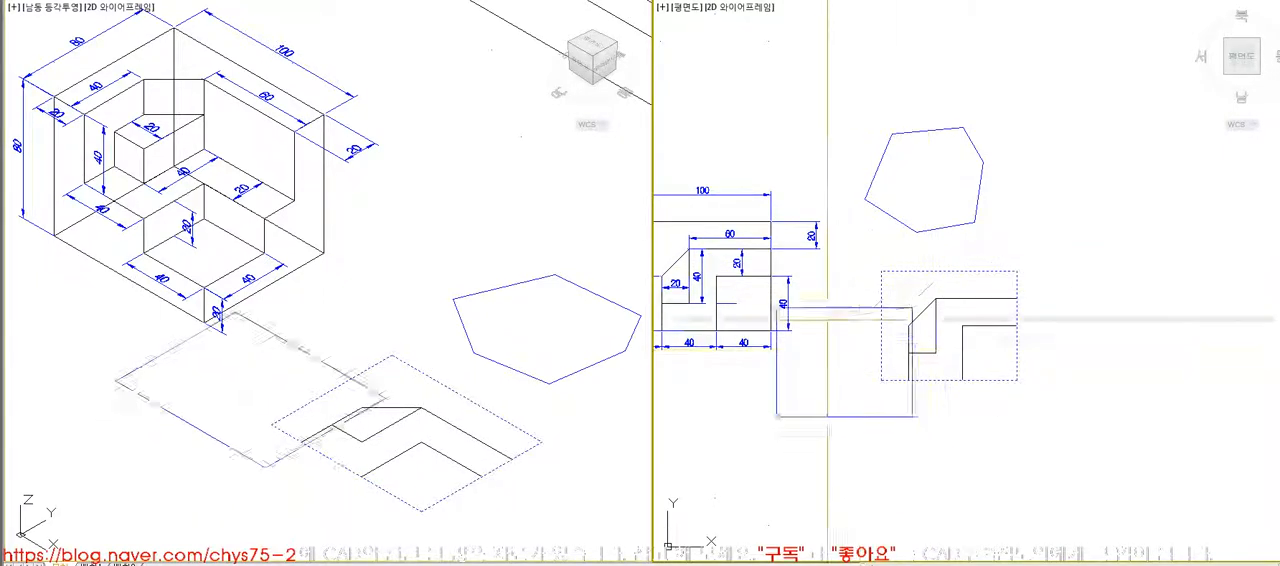
left_click(798, 72)
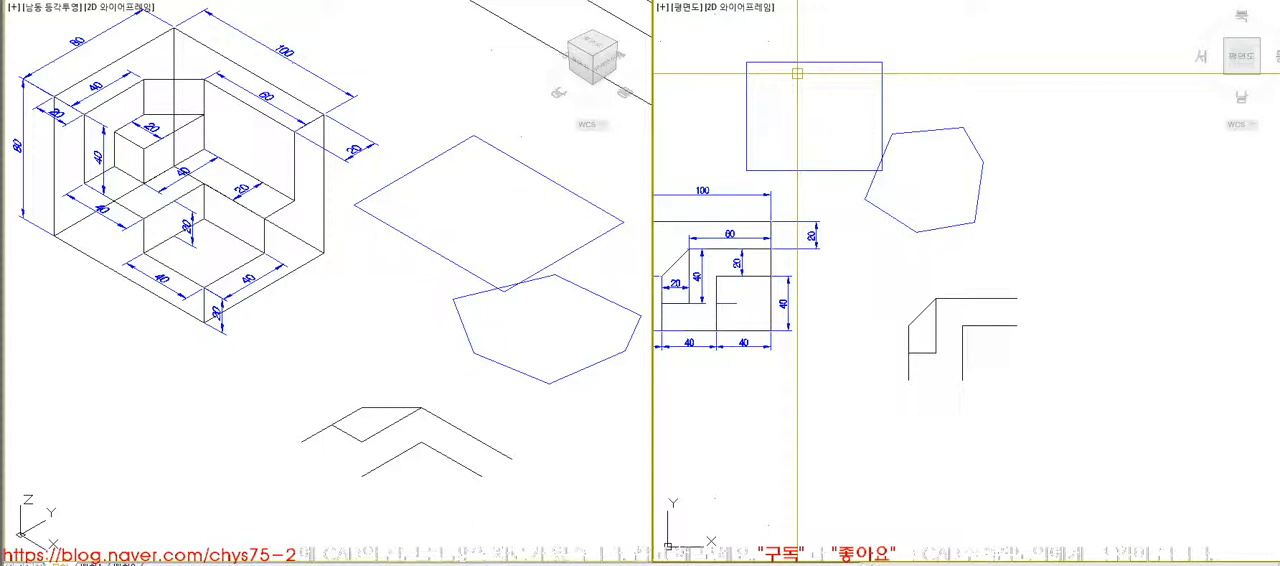
- Undo the outer rectangle's move and the region conversion of the top-view profile
left_click(997, 359)
left_click(980, 338)
left_click(936, 325)
key("Escape")
key("ctrl+z")
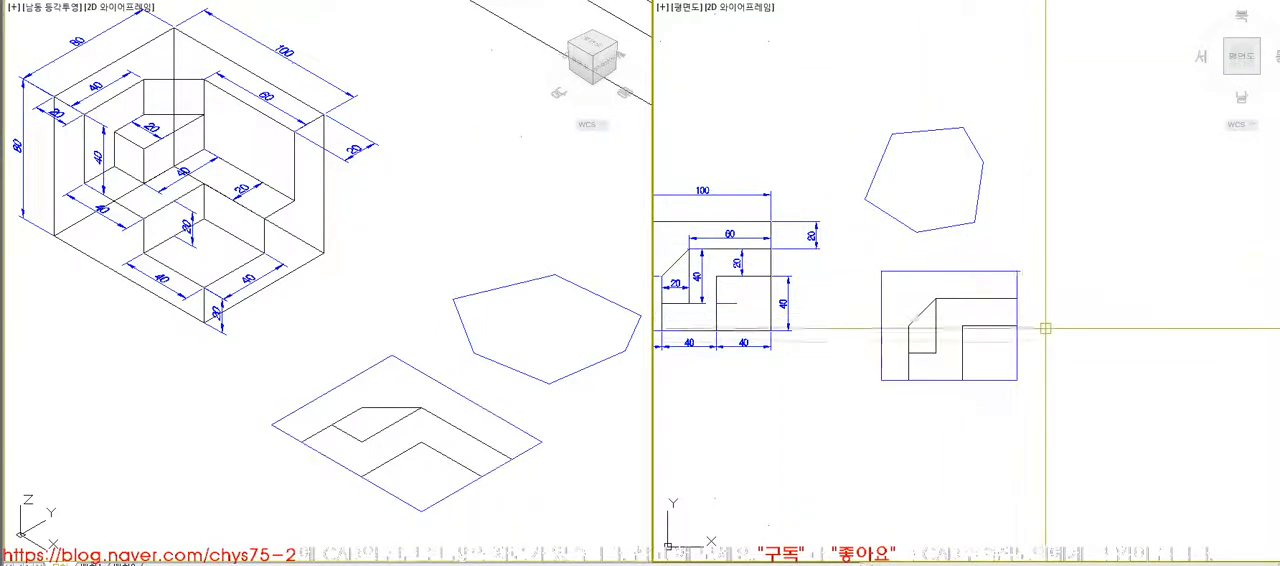
left_click(972, 223)
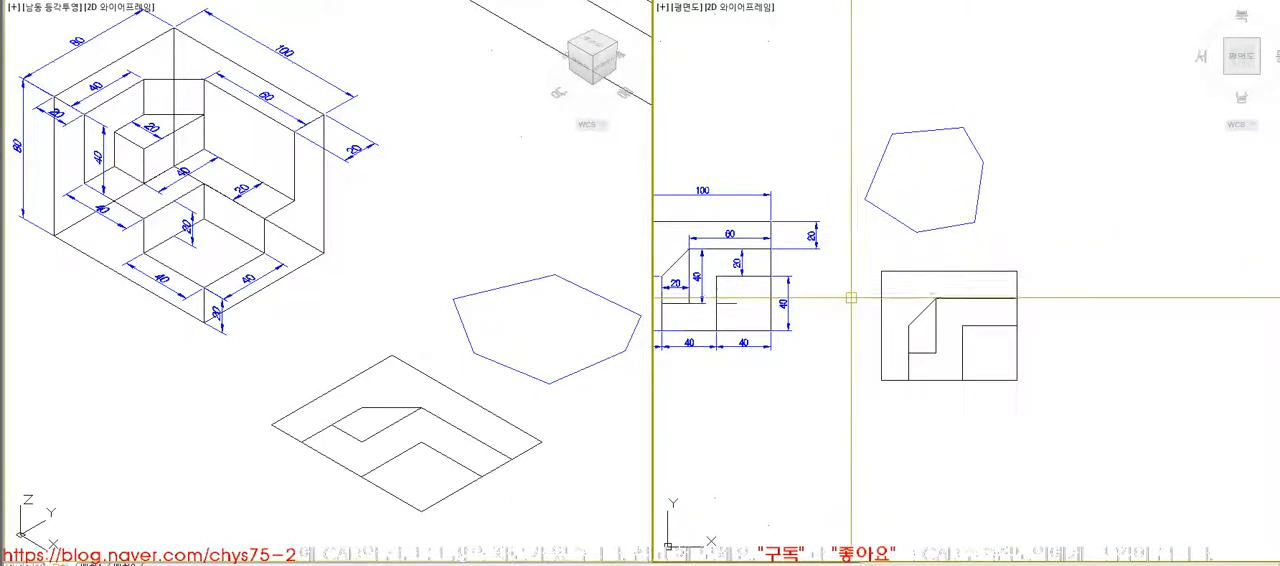
- Create boundaries from the enclosed areas of the top-view profile with the Boundary command
type("bo")
key("Return")
key("Return")
left_click(909, 303)
left_click(920, 323)
left_click(947, 343)
key("Return")
- Try the Region command on the top-view profile and discard its newly made boundaries
left_click(270, 0)
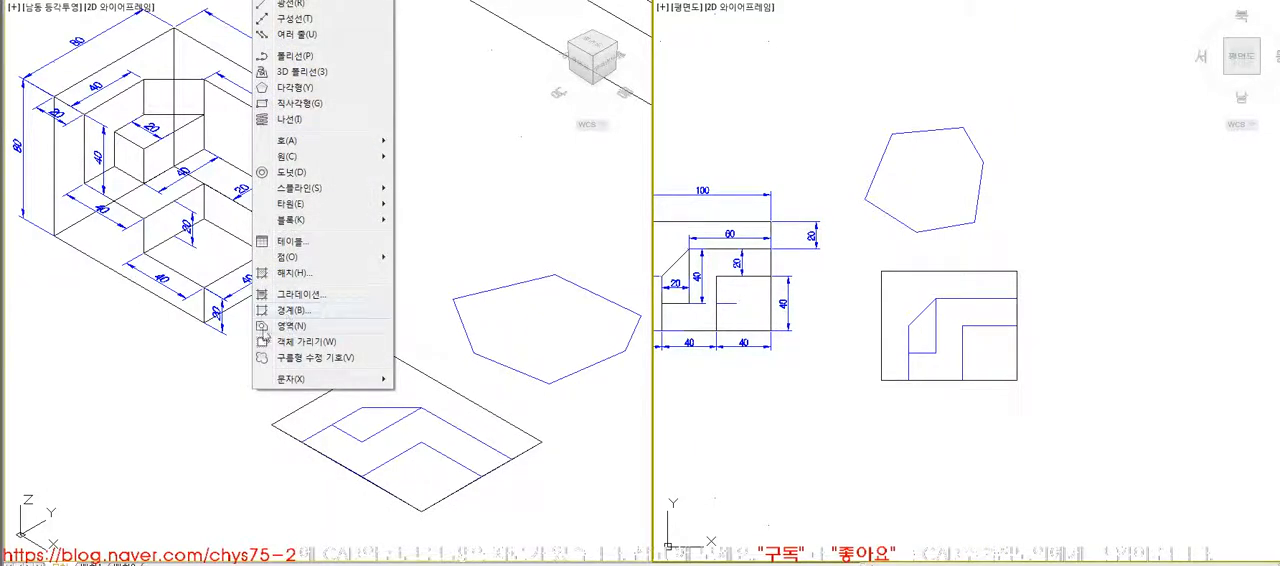
left_click(287, 327)
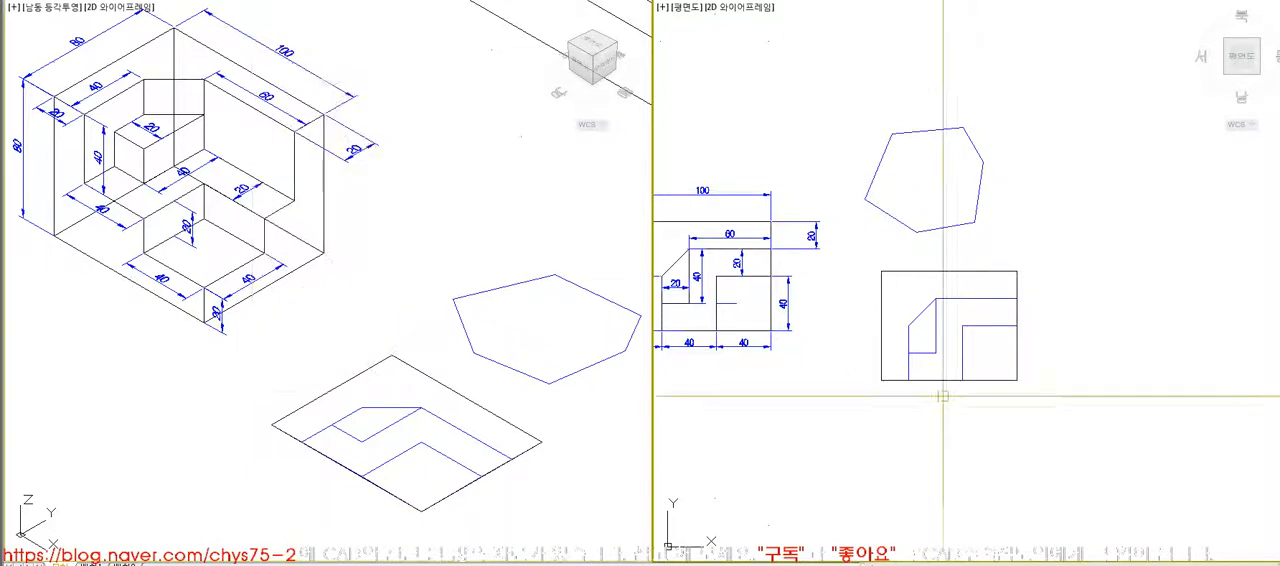
left_click(1015, 298)
left_click(1015, 298)
key("Return")
left_click(925, 230)
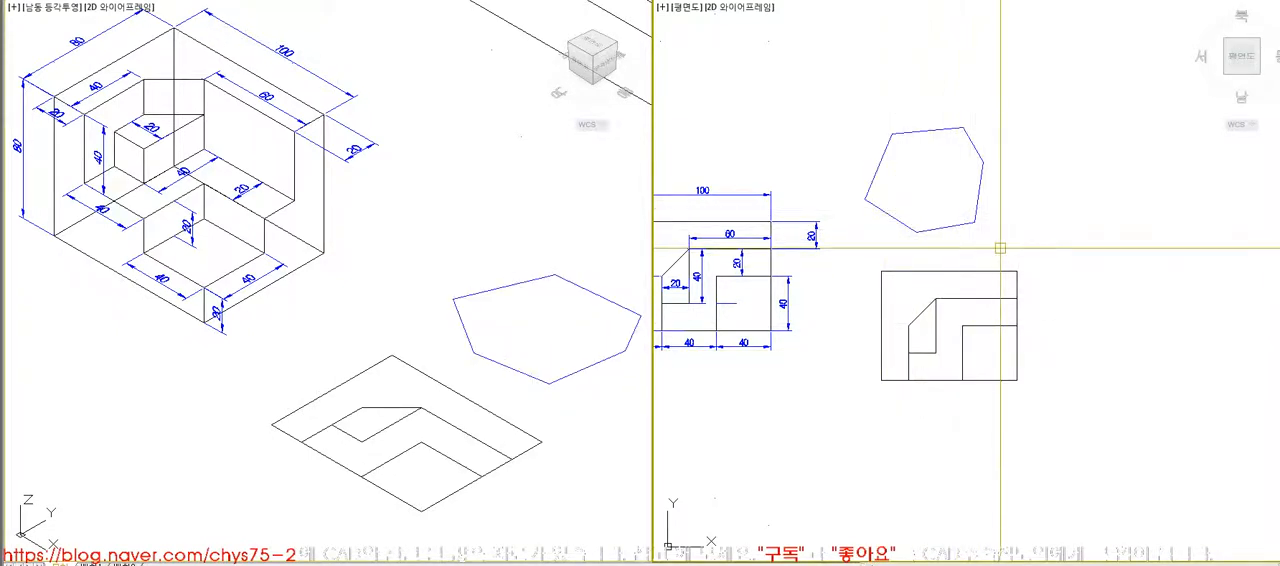
- Create boundaries from the outer L-shaped, chamfered, middle and square corner areas of the top-view profile
type("bo")
key("Return")
key("Return")
left_click(941, 286)
left_click(929, 336)
left_click(946, 335)
left_click(988, 350)
- Move the four new boundary profiles together diagonally down and left, off the original black profile lines
key("Return")
type("ext")
key("Return")
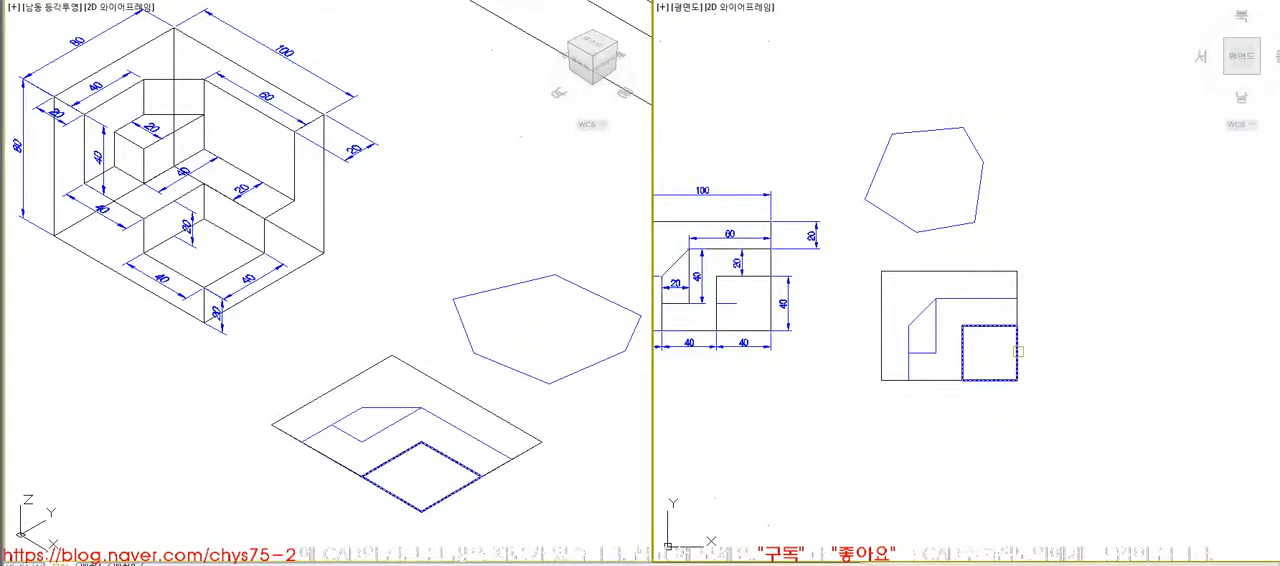
left_click(930, 350)
key("Return")
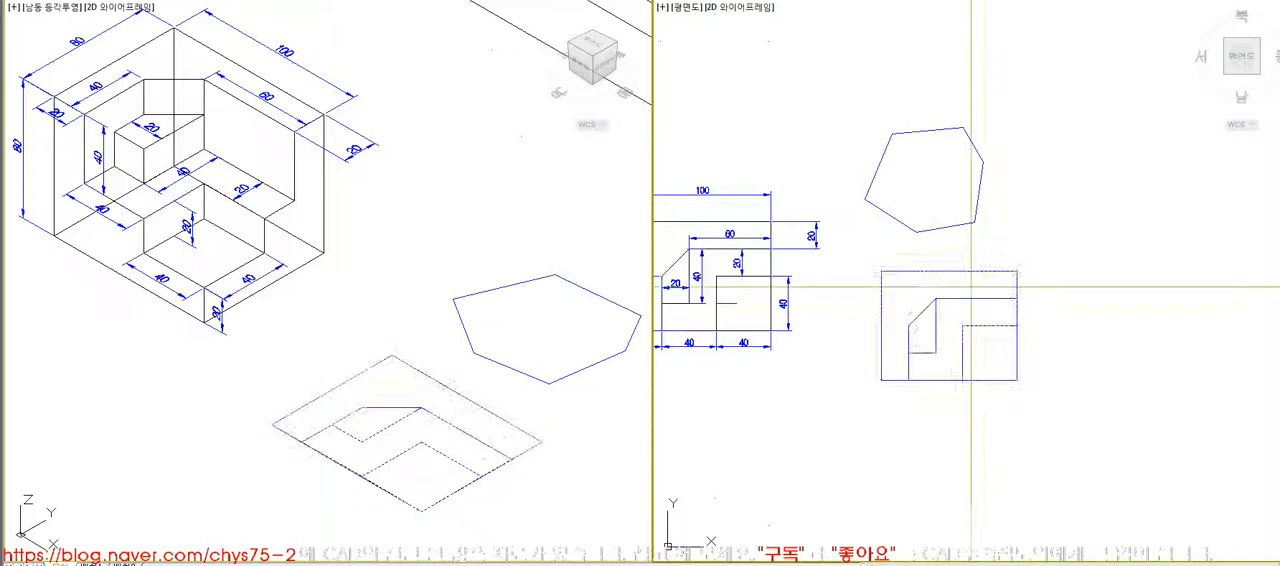
left_click(860, 354)
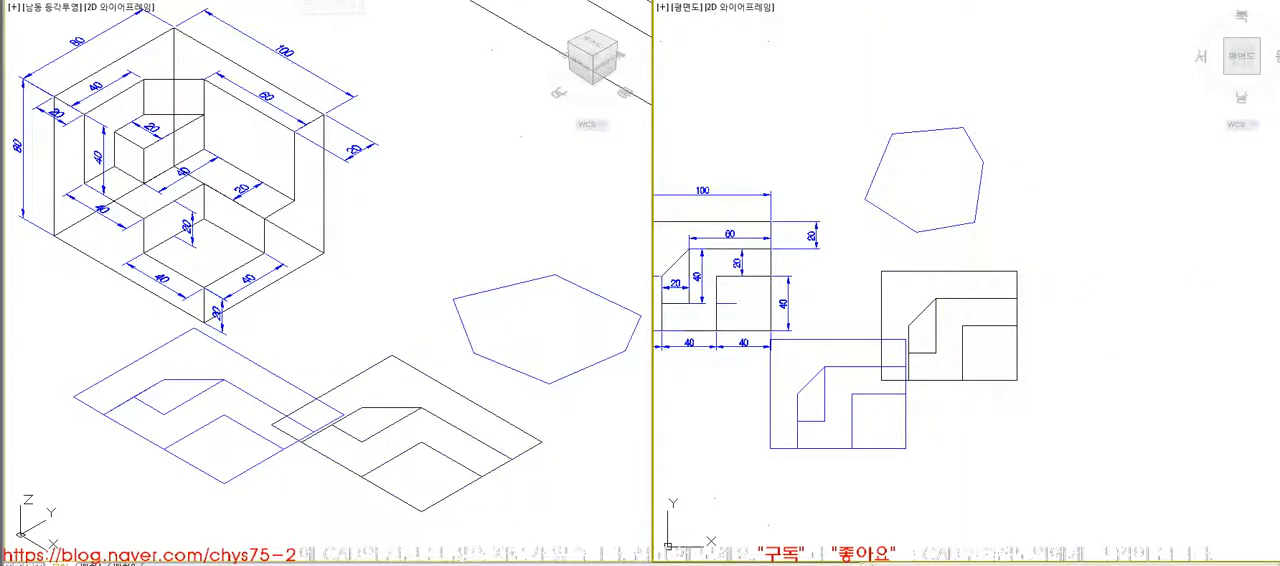
- Try applying the Region command to the six-sided outline again
left_click(270, 0)
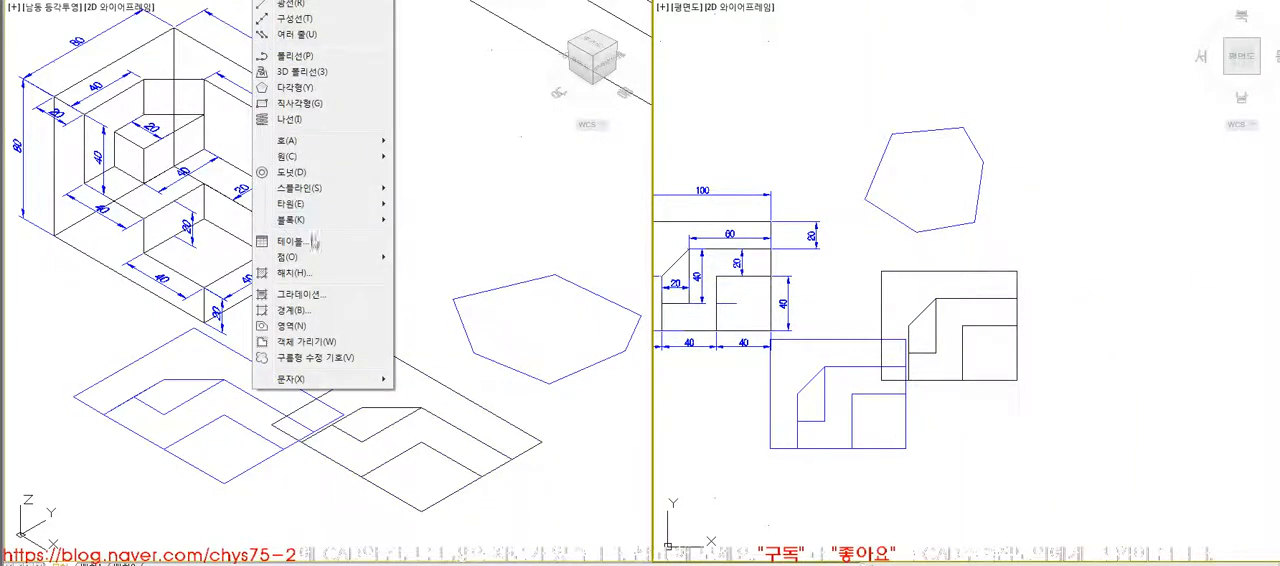
left_click(336, 334)
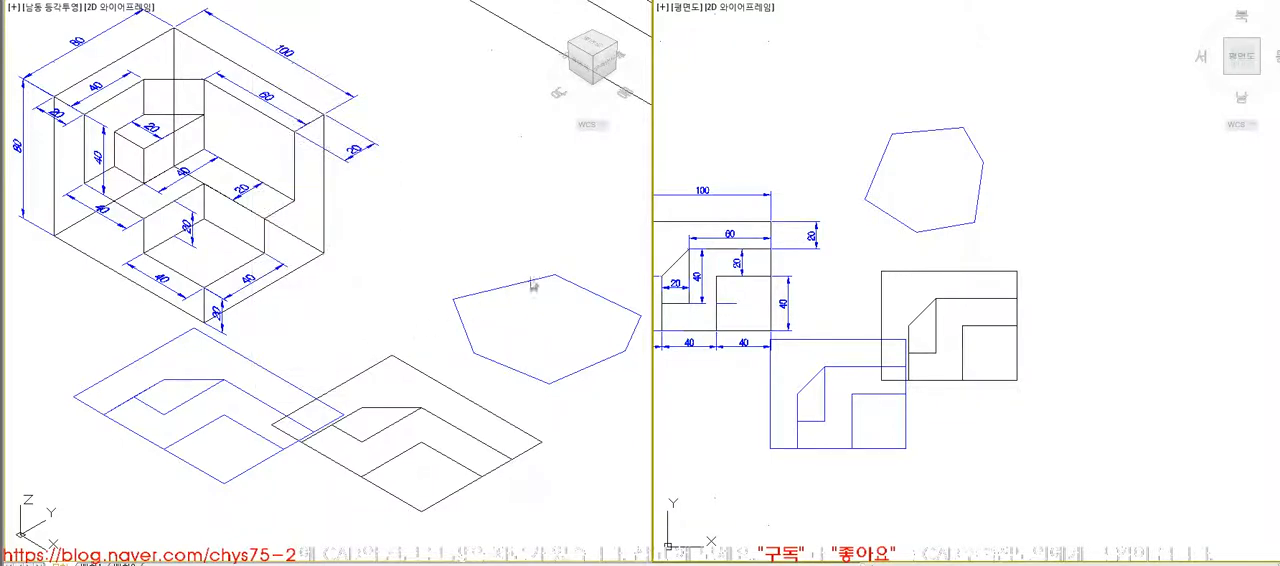
left_click(869, 198)
key("Return")
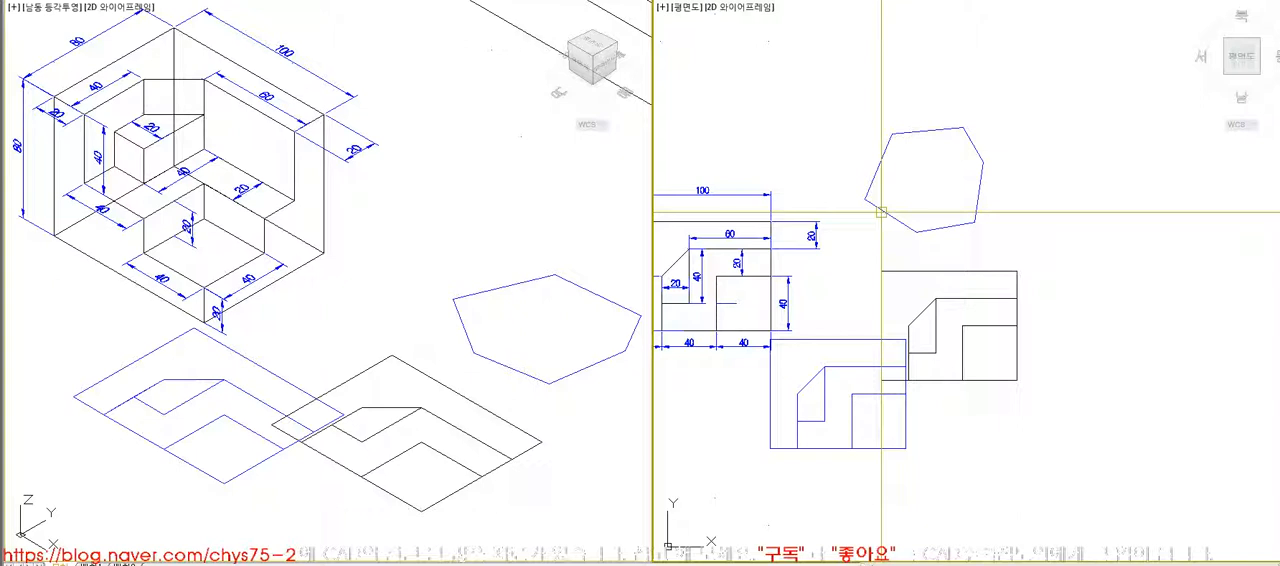
- Delete the six-sided outline drawn above the top-view profile
key("Delete")
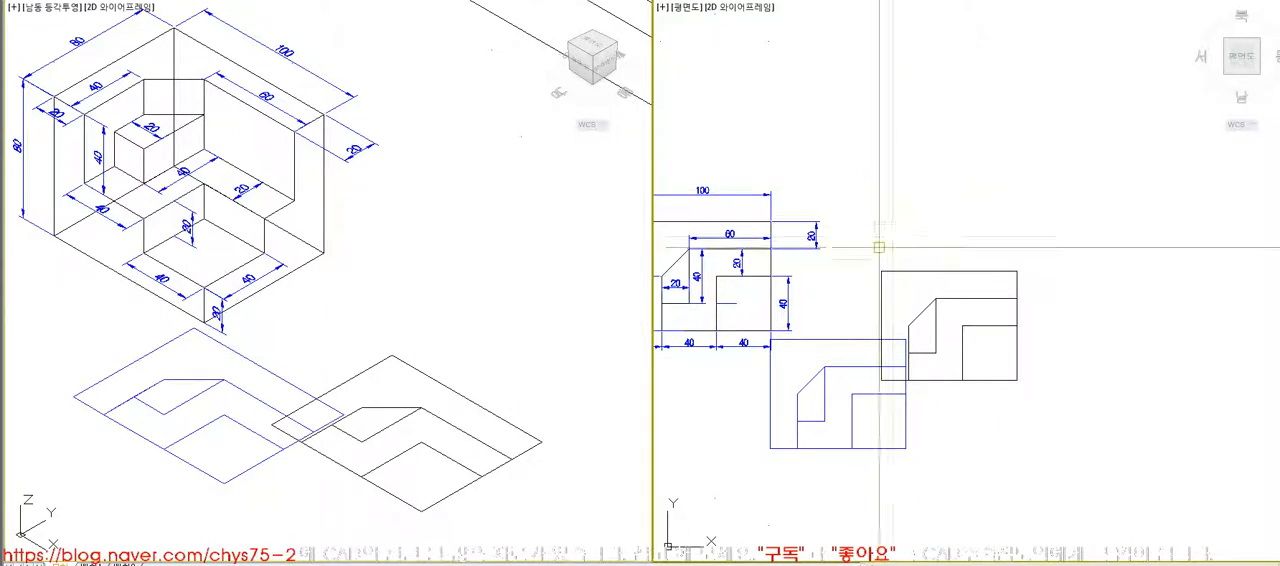
left_click(868, 240)
left_click(998, 354)
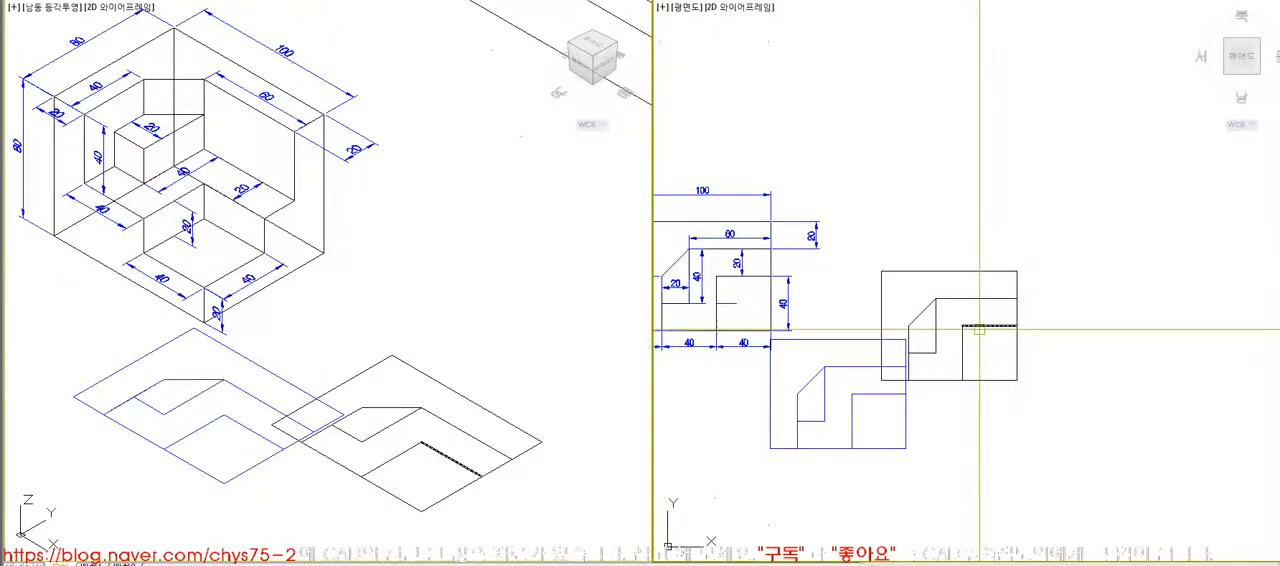
key("ctrl+z")
left_click(957, 226)
key("Delete")
- Draw a closed six-sided outline with one inward corner above the black top-view profile
left_click(862, 188)
left_click(868, 143)
left_click(910, 133)
left_click(943, 161)
left_click(924, 177)
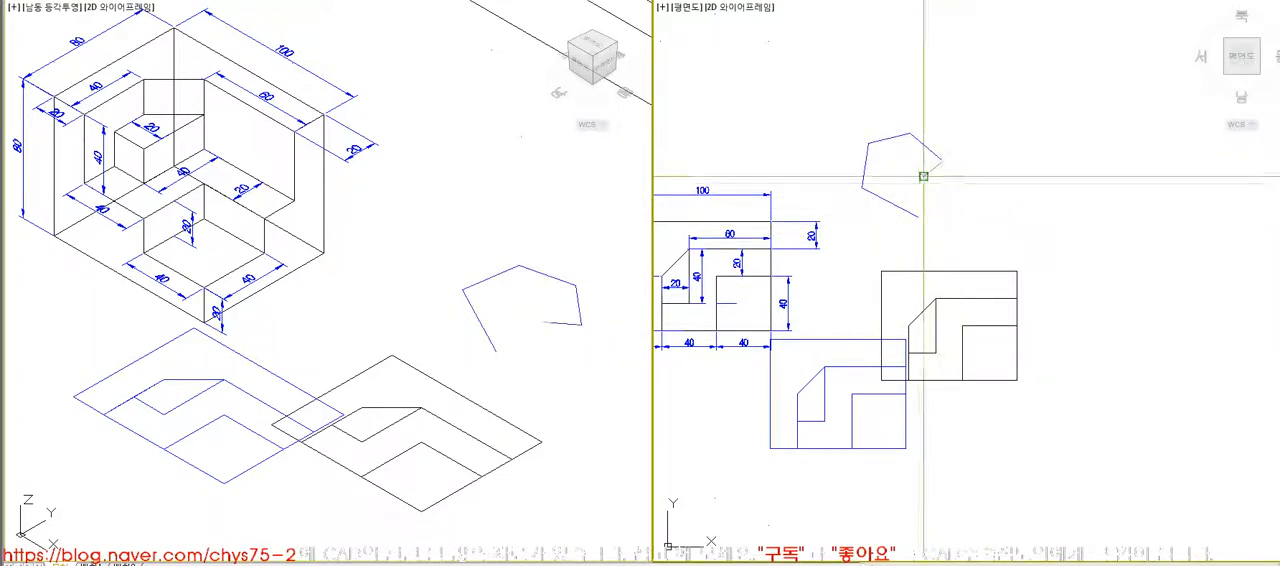
left_click(926, 220)
- Try the Region command on the closed outline that has the inward corner
left_click(270, 1)
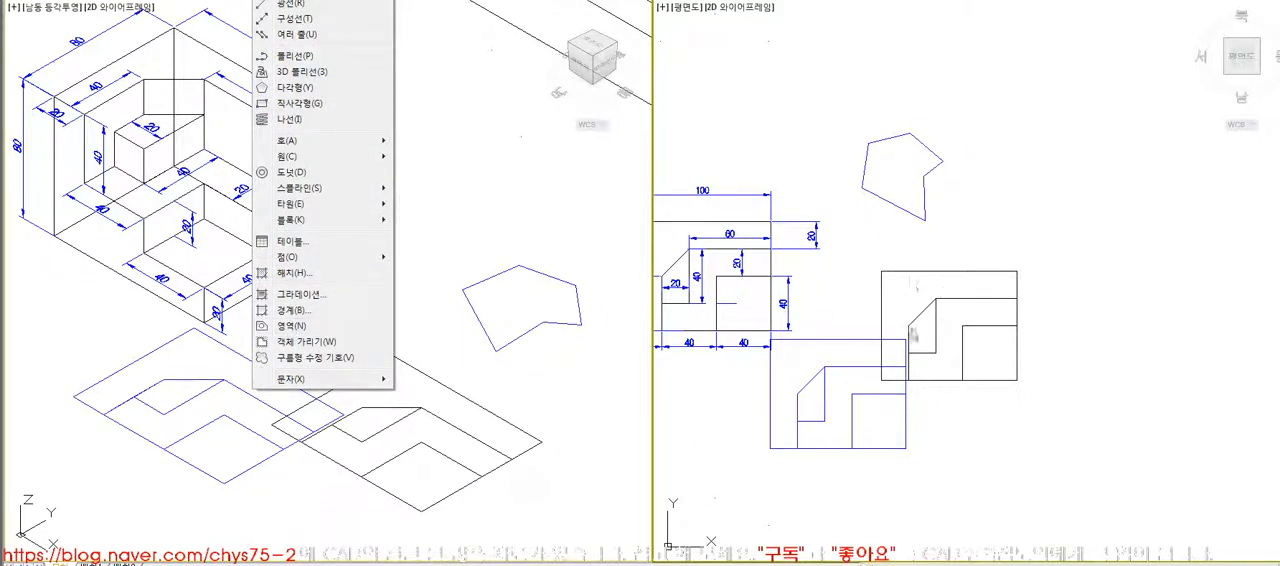
left_click(1051, 240)
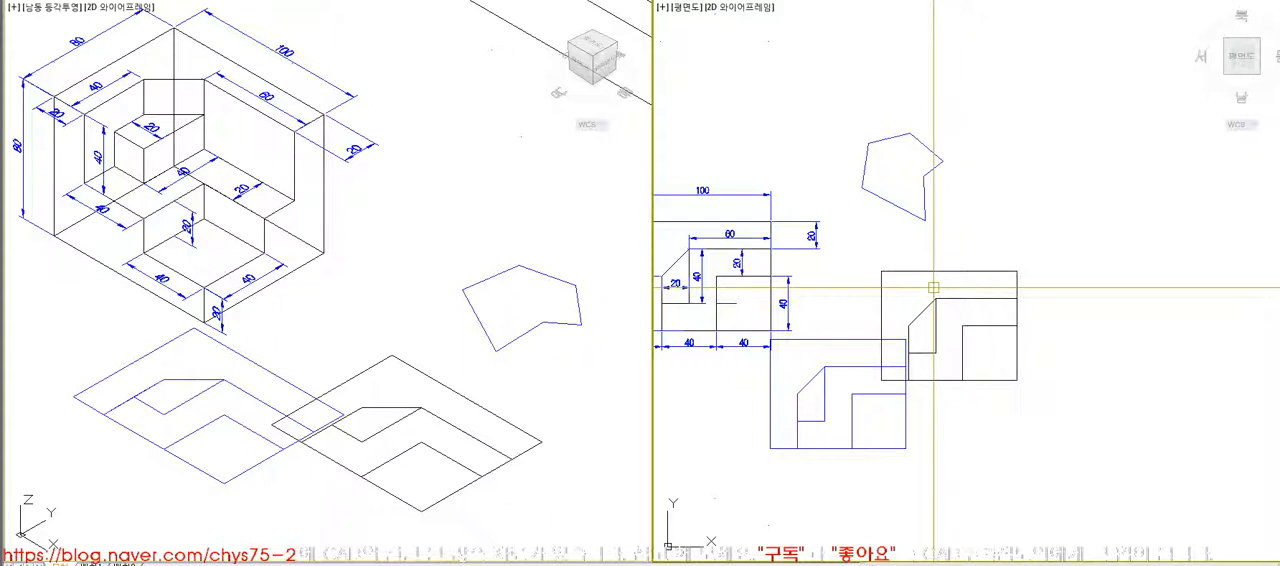
left_click(275, 1)
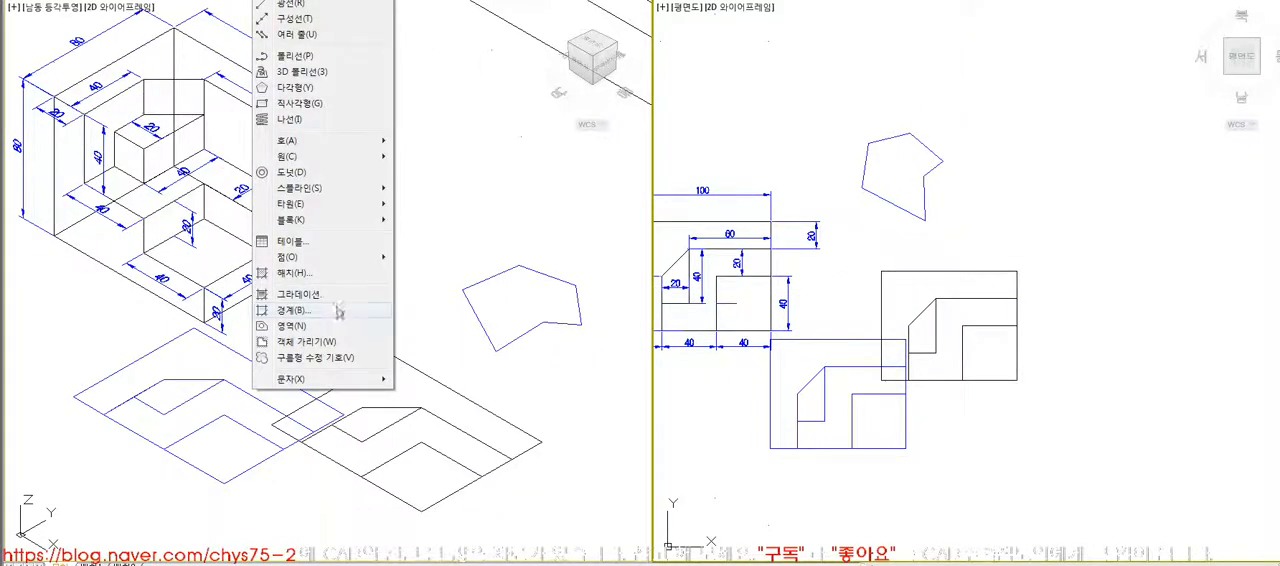
left_click(322, 327)
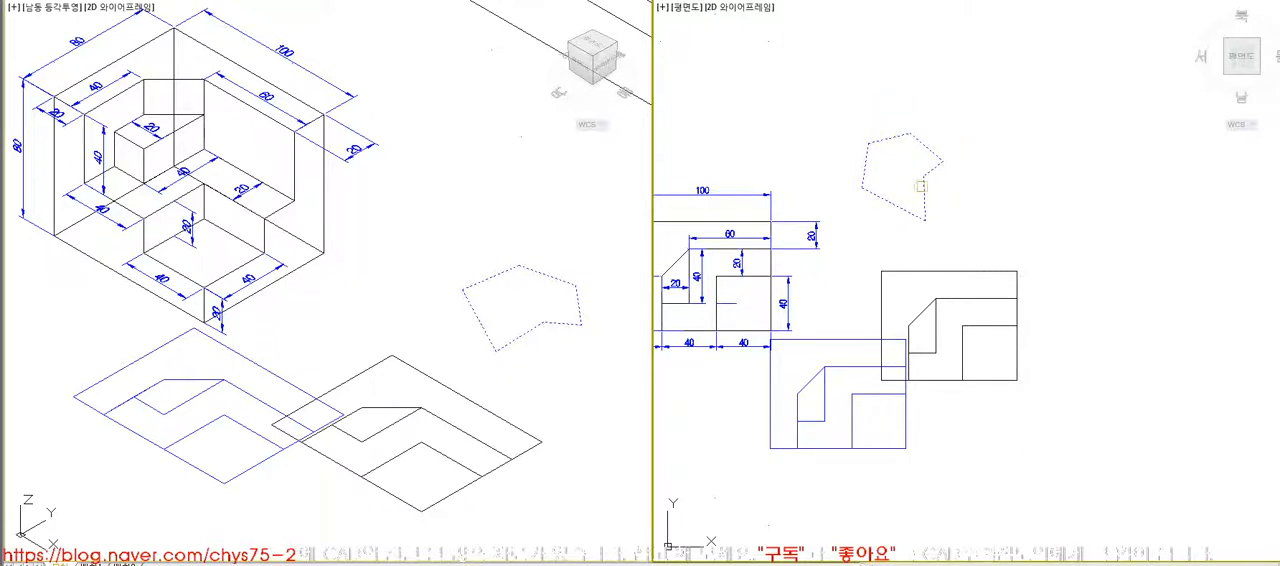
key("Return")
left_click(872, 251)
key("Escape")
- Delete the outline with the inward corner
left_click(955, 221)
left_click(826, 111)
key("Delete")
- Move the black original top-view profile up and slightly left, clear of the blue boundary profiles
left_click(872, 253)
left_click(1057, 399)
key("Return")
left_click(962, 352)
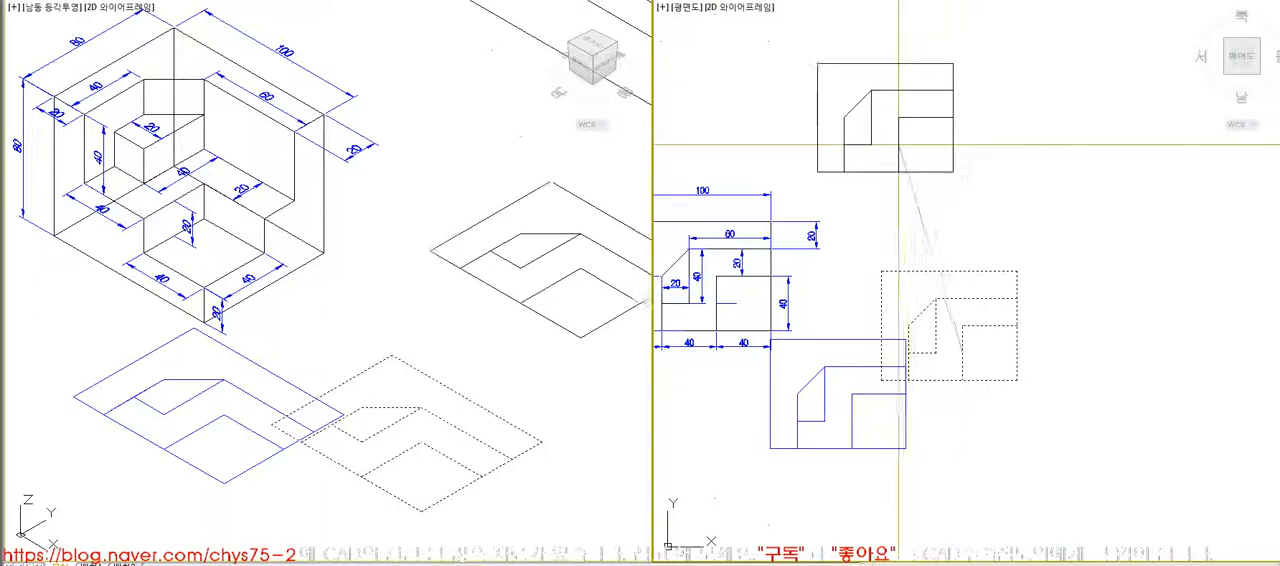
left_click(881, 130)
- Move the four blue boundary profiles together up and right, into the space below the black profile
key("Return")
left_click(936, 466)
left_click(799, 371)
key("Return")
left_click(852, 376)
left_click(916, 292)
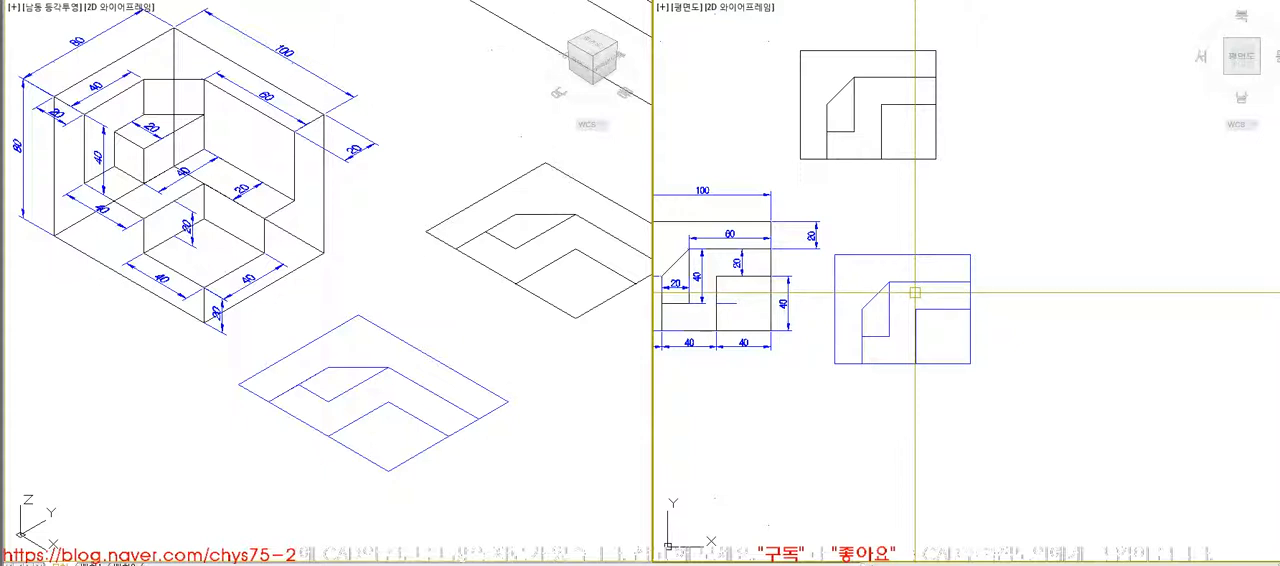
left_click(884, 337)
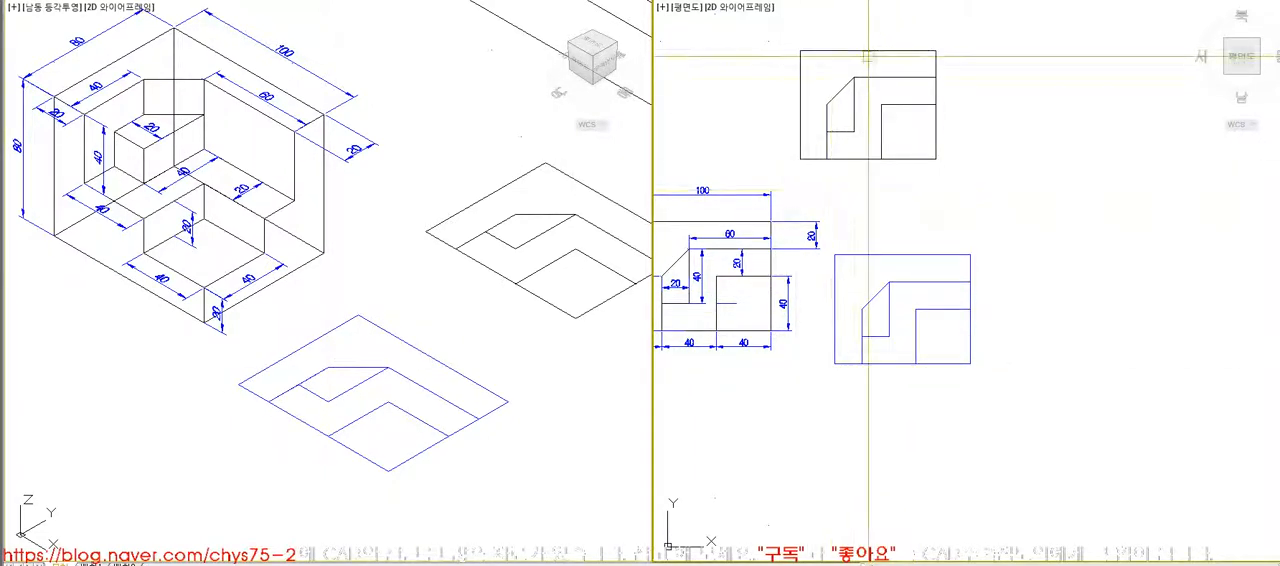
left_click(776, 42)
left_click(963, 177)
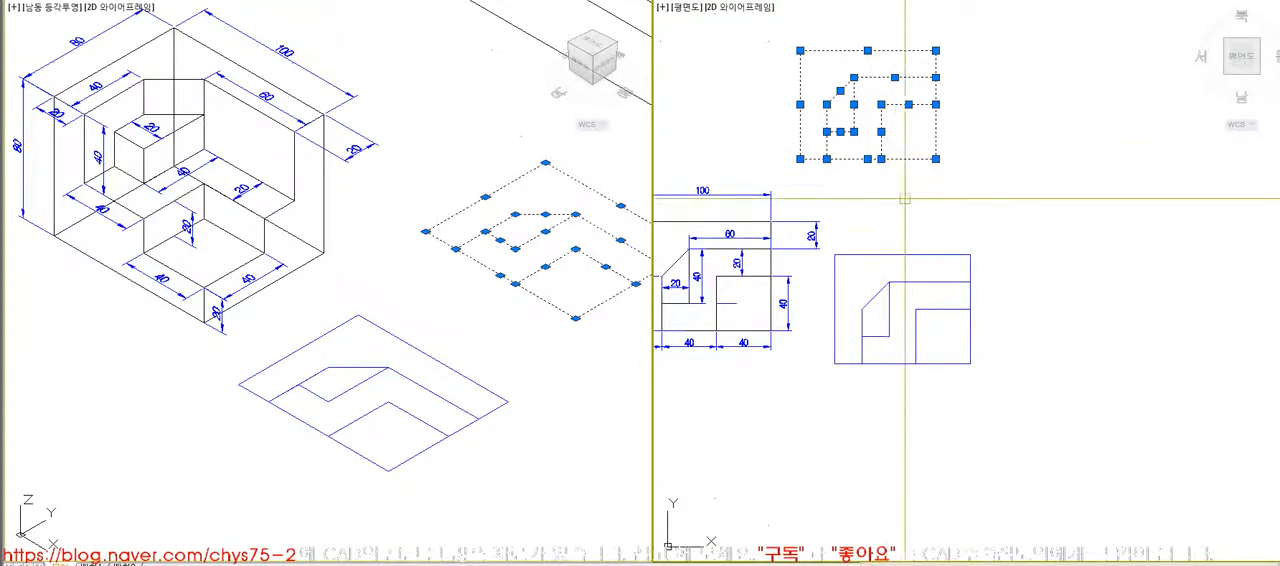
key("Escape")
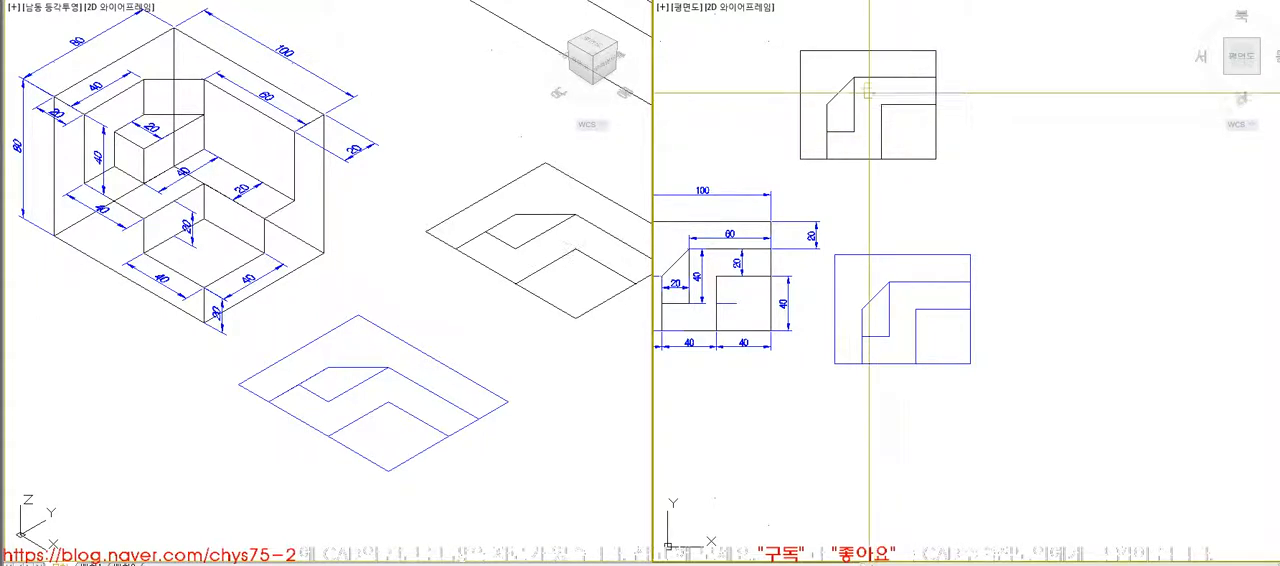
- Draw a closed six-sided convex outline between the black profile and the blue boundary profiles
left_click(876, 177)
left_click(856, 216)
left_click(886, 236)
left_click(924, 222)
left_click(924, 188)
left_click(896, 181)
left_click(875, 177)
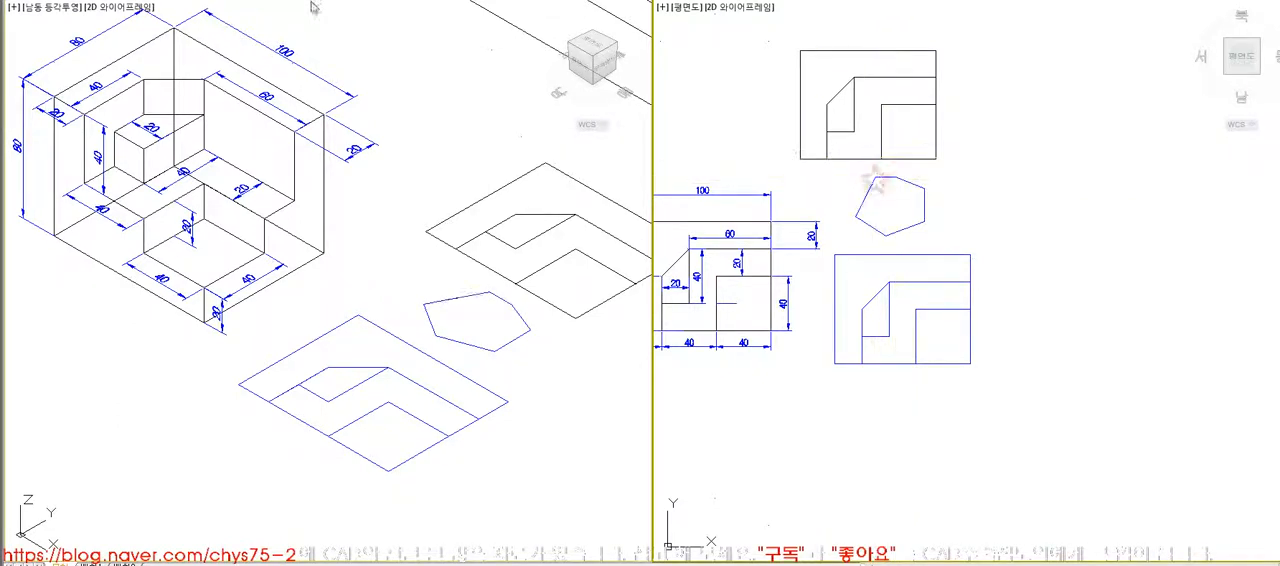
- Apply the Region command to the closed outline between the black and blue profiles
left_click(272, 0)
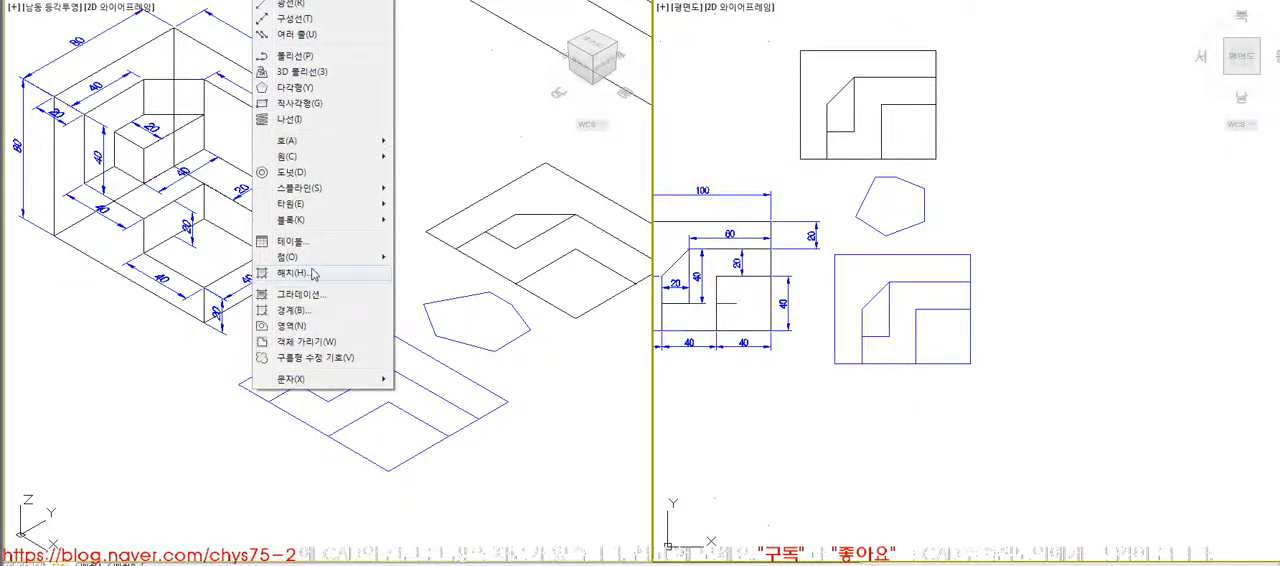
left_click(289, 324)
left_click(923, 197)
key("Return")
left_click(923, 196)
- Try moving the six-sided outline to the right and undo the move
type("m")
key("Return")
left_click(902, 202)
left_click(1010, 206)
key("ctrl+z")
- Copy the six-sided outline horizontally to the right of the original
type("m")
key("Return")
left_click(924, 212)
key("Return")
left_click(889, 206)
left_click(988, 206)
key("Return")
- Delete both six-sided outlines
left_click(984, 236)
key("Escape")
left_click(1020, 238)
left_click(917, 192)
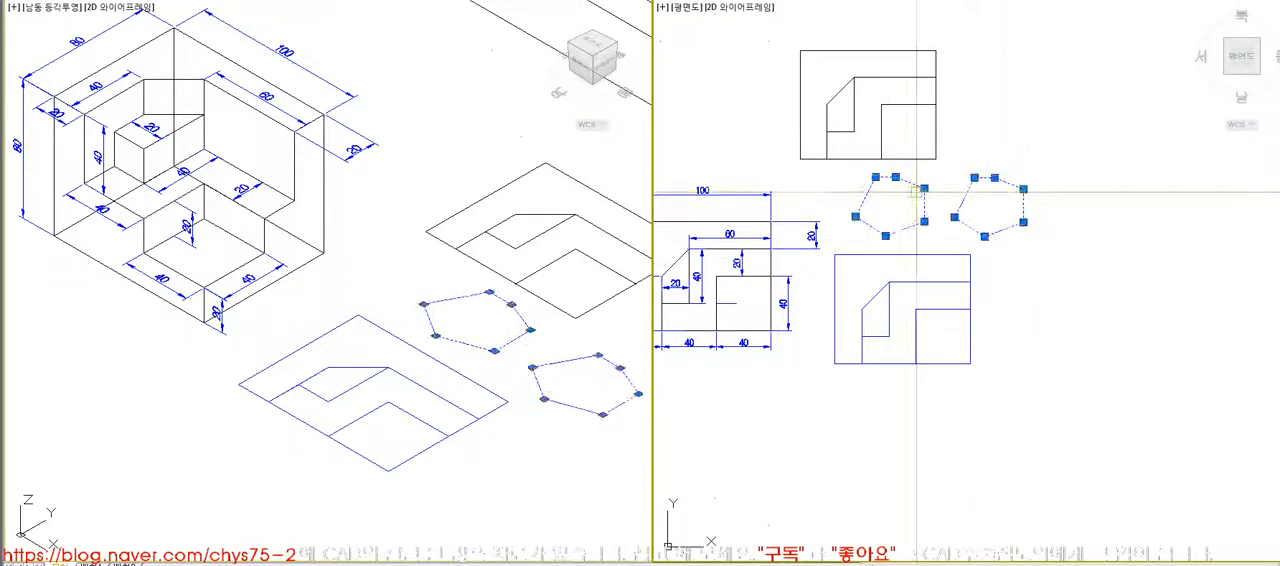
key("Delete")
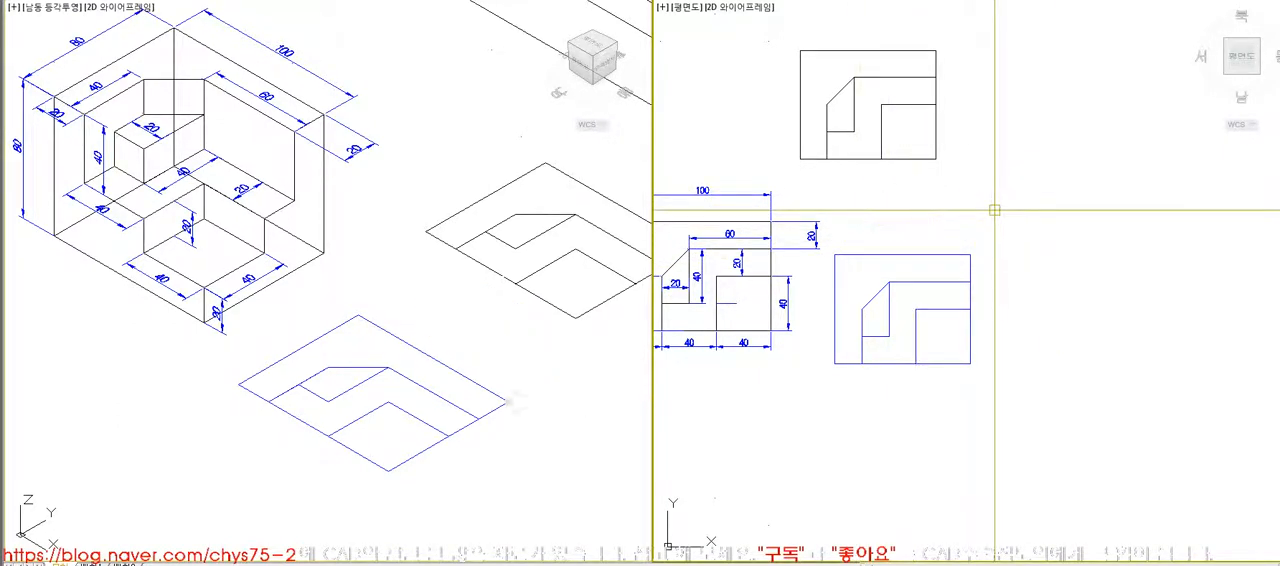
- Delete the black original top-view profile above the blue boundary profiles
middle_click_drag(975, 192, 976, 230)
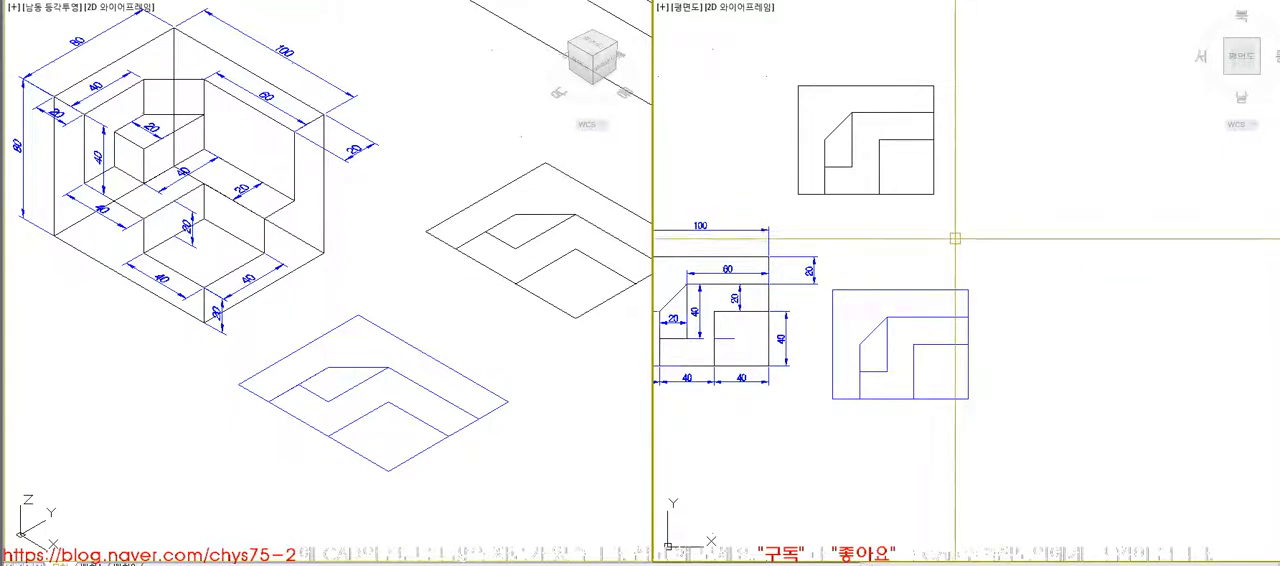
left_click(958, 290)
key("Escape")
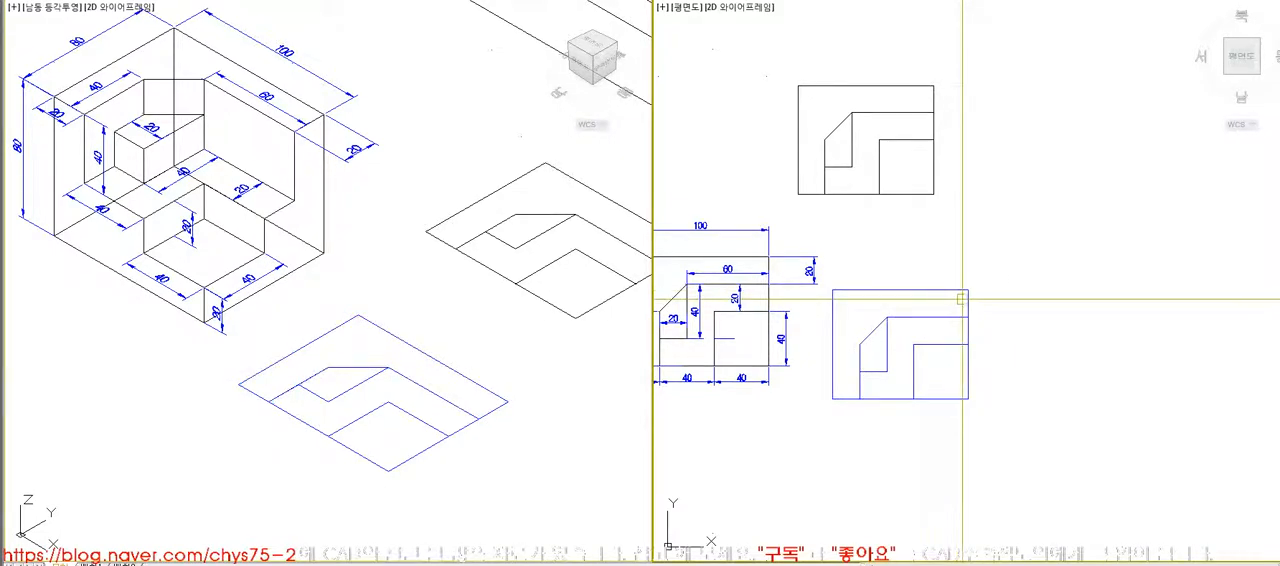
left_click(938, 208)
left_click(810, 115)
key("Escape")
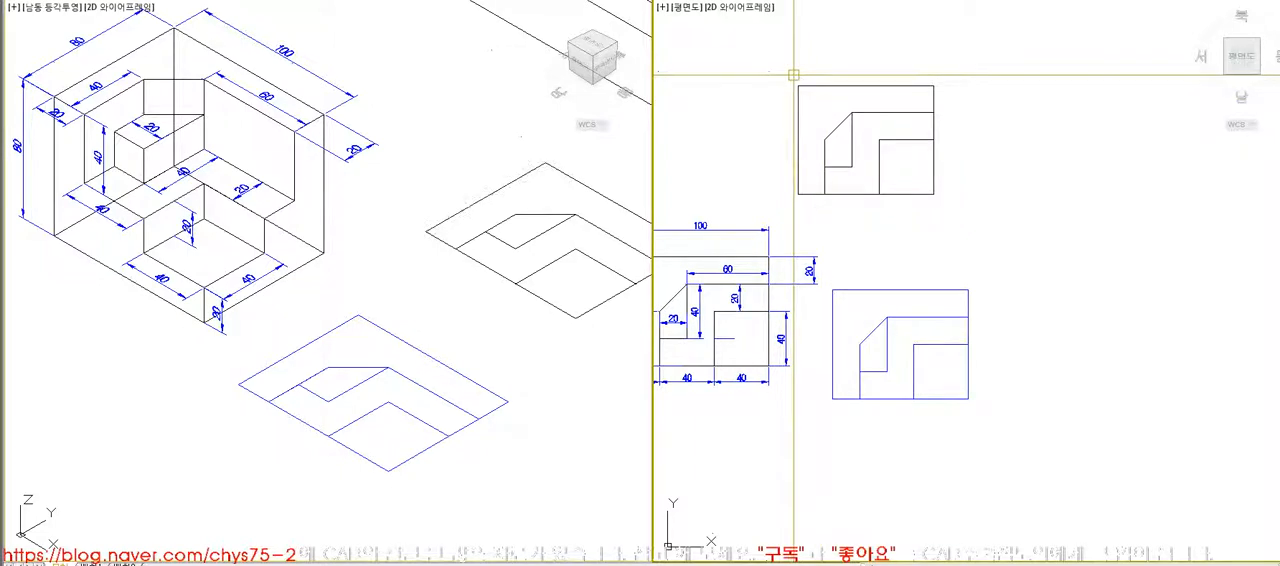
left_click(790, 72)
left_click(1008, 212)
key("Delete")
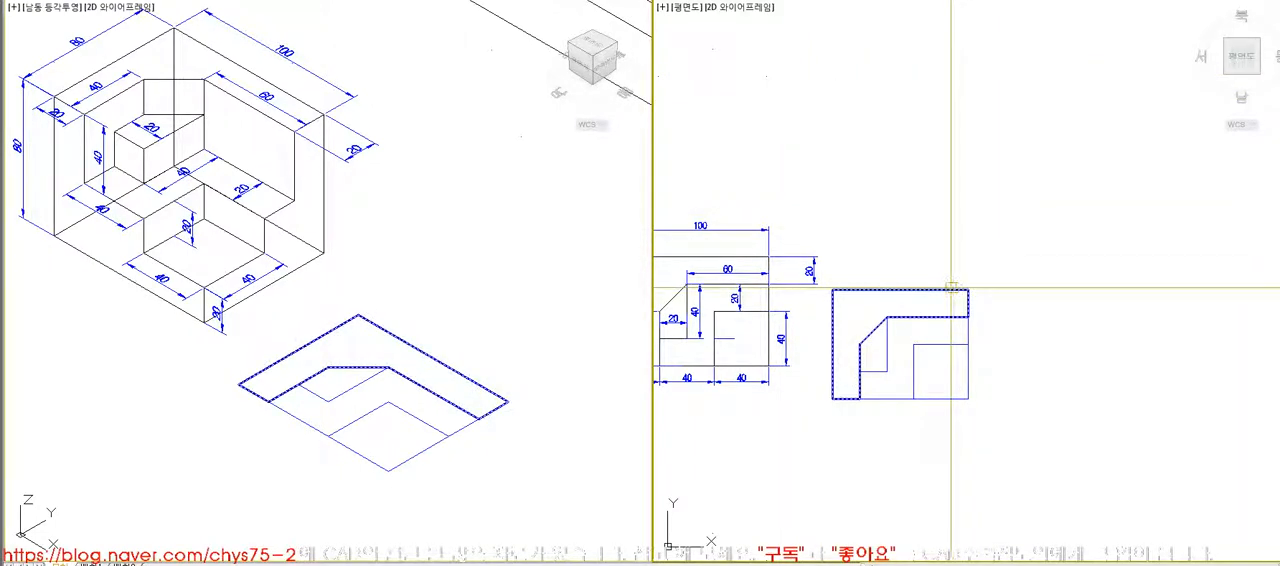
- Frame the dimensioned isometric block together with its blue boundary profiles in the isometric view
left_click(557, 277)
scroll(465, 325, "down", 4)
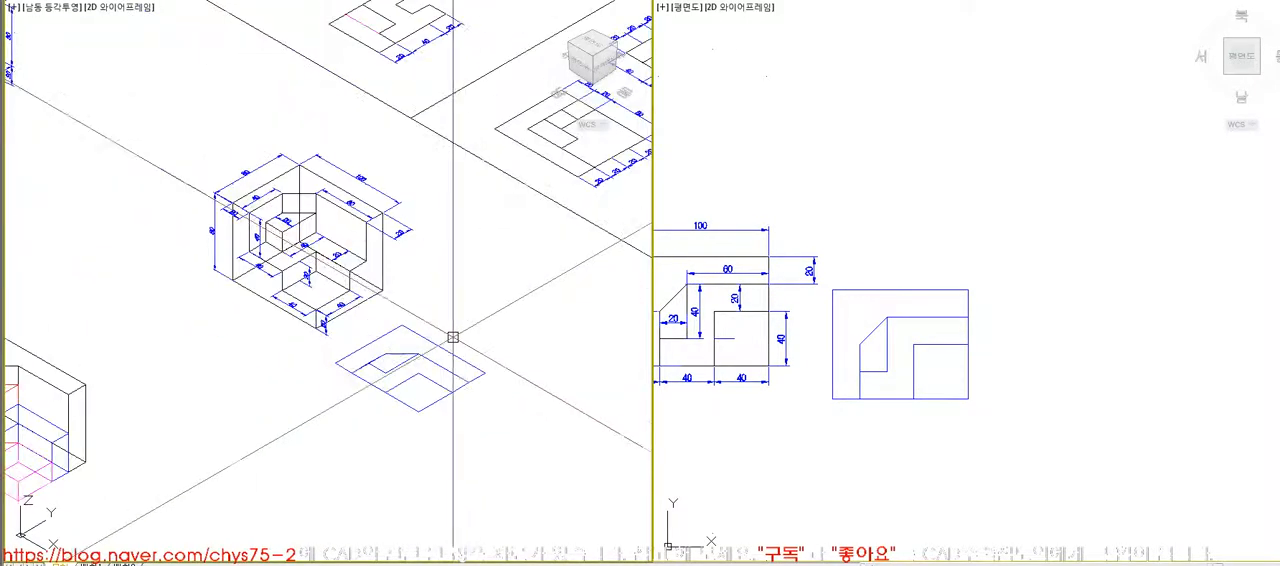
scroll(474, 300, "up", 3)
key("z")
key("space")
left_click(85, 84)
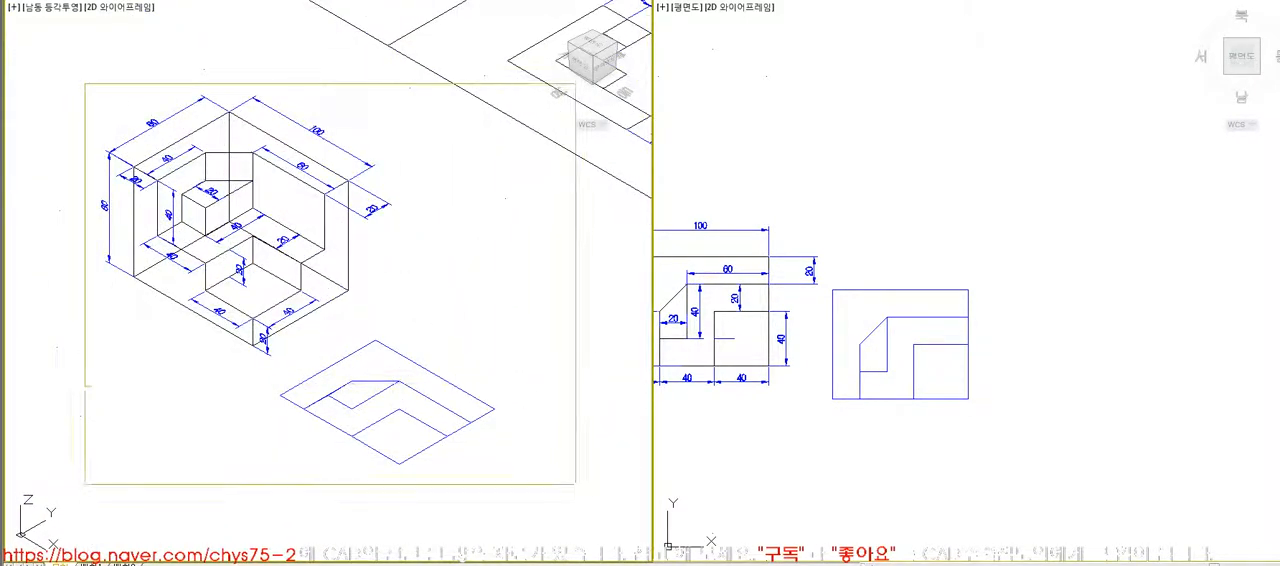
left_click(579, 487)
middle_click_drag(577, 489, 580, 480)
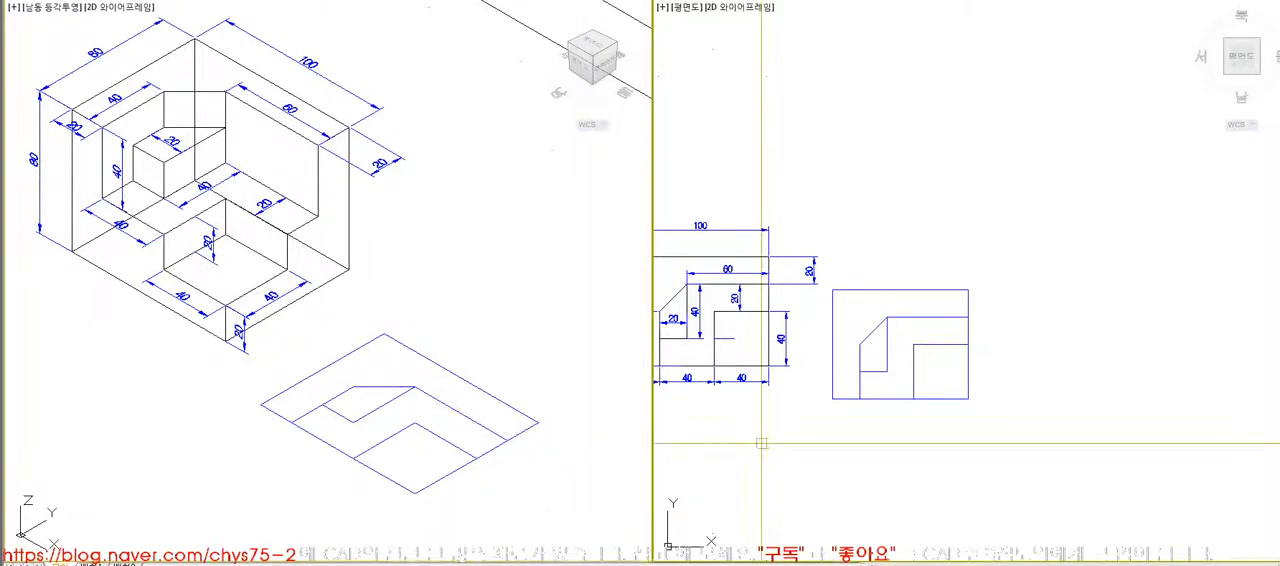
- Examine the three dimensioned orthographic views on the drawing sheet against the isometric block
scroll(757, 443, "down", 3)
key("z")
key("space")
left_click(698, 126)
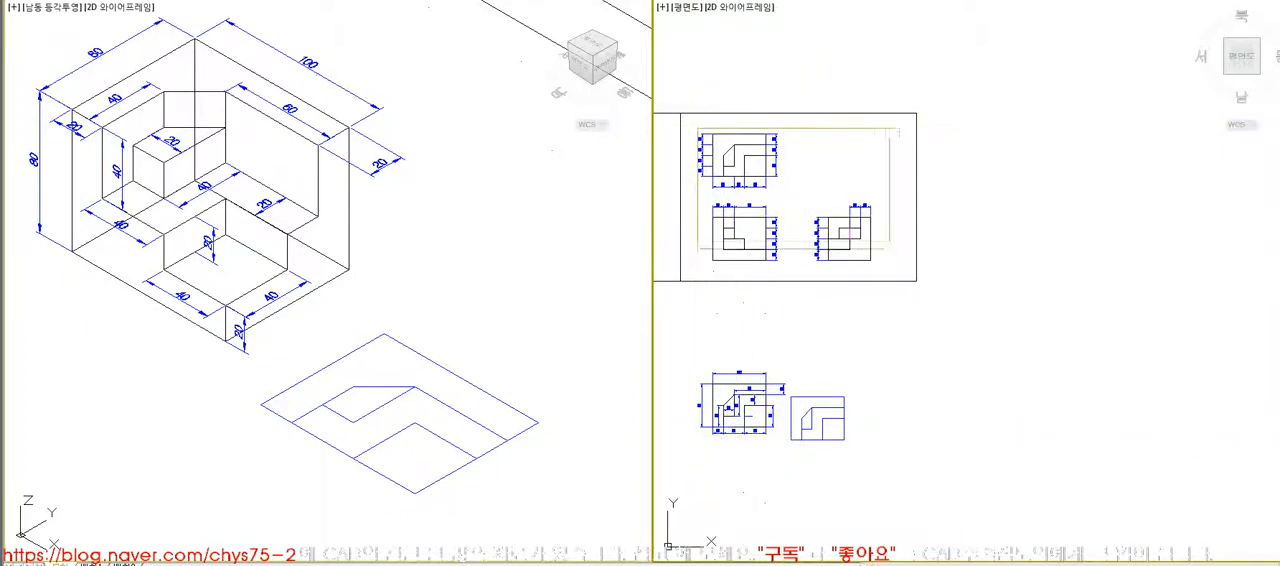
left_click(899, 272)
middle_click_drag(909, 314, 940, 296)
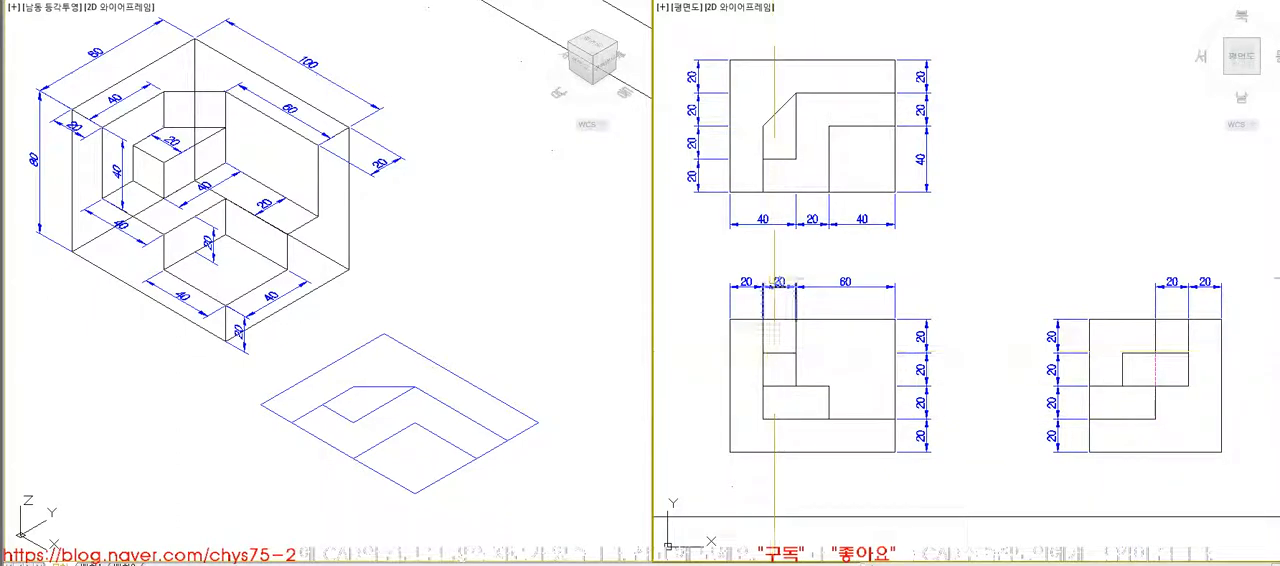
left_click(491, 286)
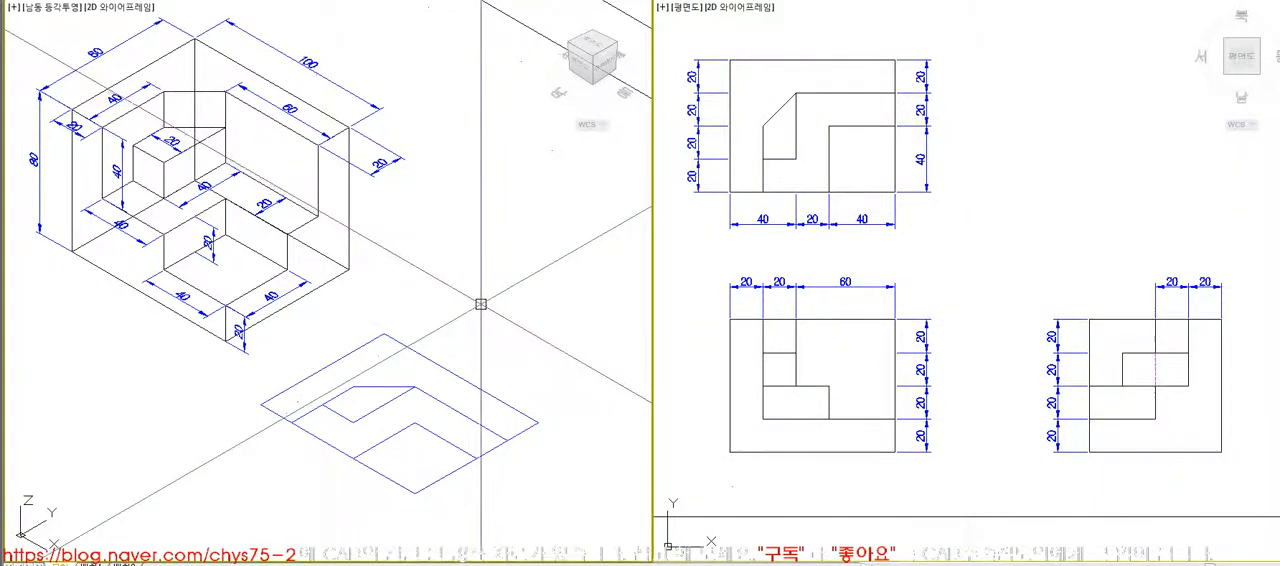
left_click(791, 181)
scroll(791, 181, "down", 4)
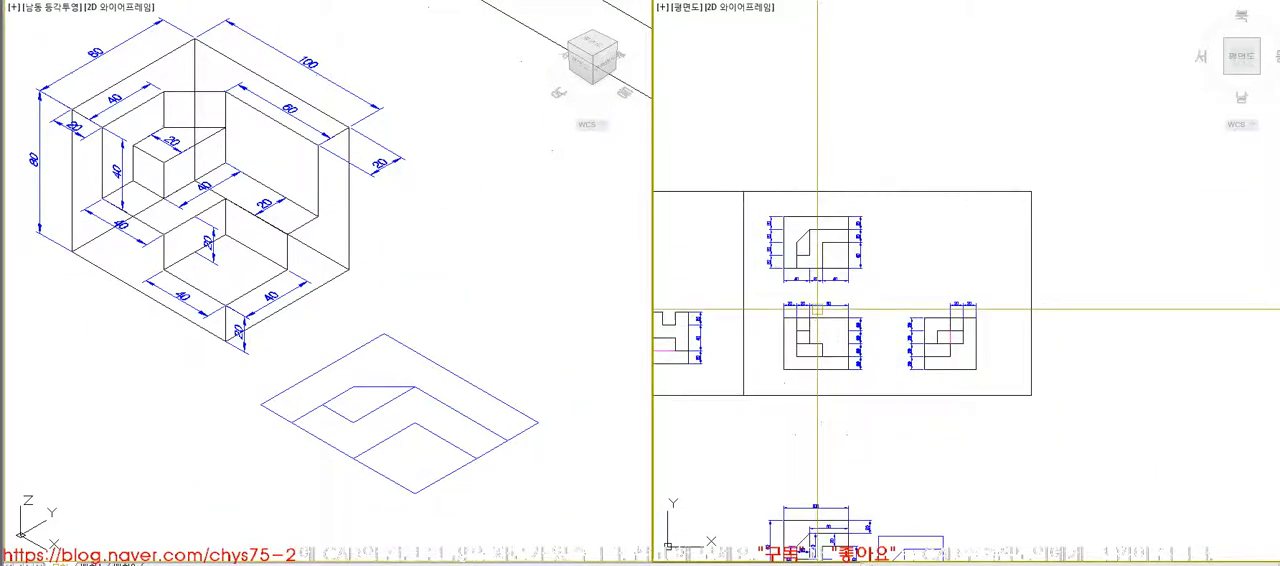
scroll(808, 288, "up", 2)
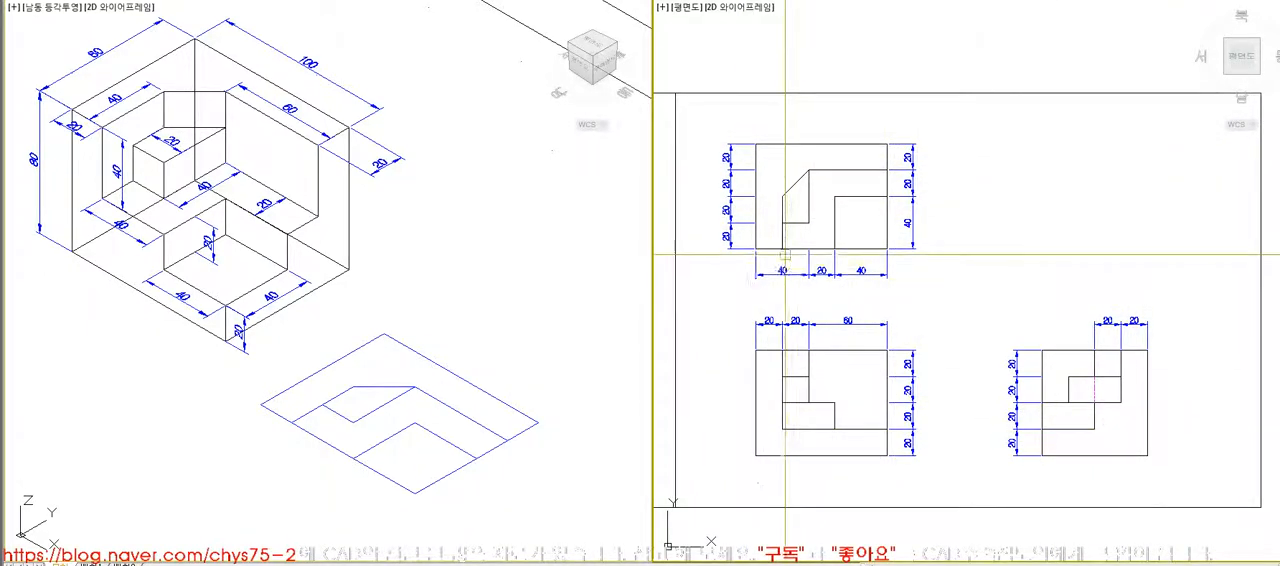
scroll(780, 236, "up", 3)
- Create boundaries from the outer L-shaped, chamfered, middle and square corner areas of the sheet's top view
left_click(714, 34)
left_click(984, 254)
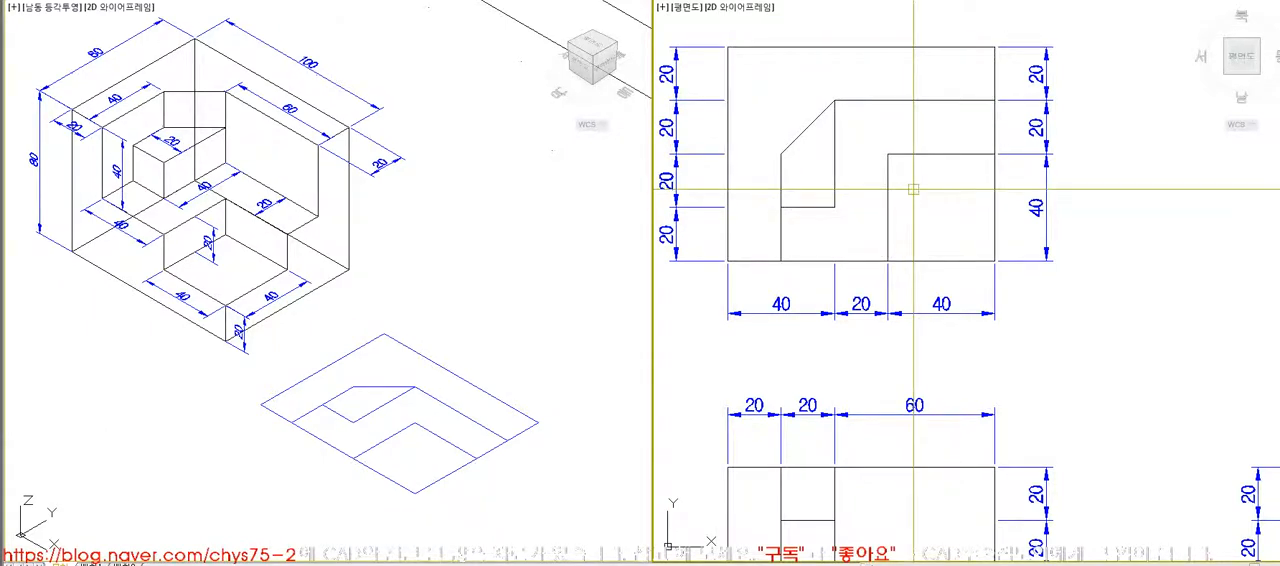
type("bo")
key("Return")
key("Return")
left_click(820, 78)
left_click(808, 165)
left_click(868, 134)
left_click(943, 197)
- Move the new blue boundary profiles together to the right of the sheet's top view
key("Return")
left_click(964, 155)
left_click(994, 176)
left_click(812, 130)
left_click(810, 128)
key("Return")
left_click(819, 167)
scroll(819, 167, "down", 2)
left_click(1087, 190)
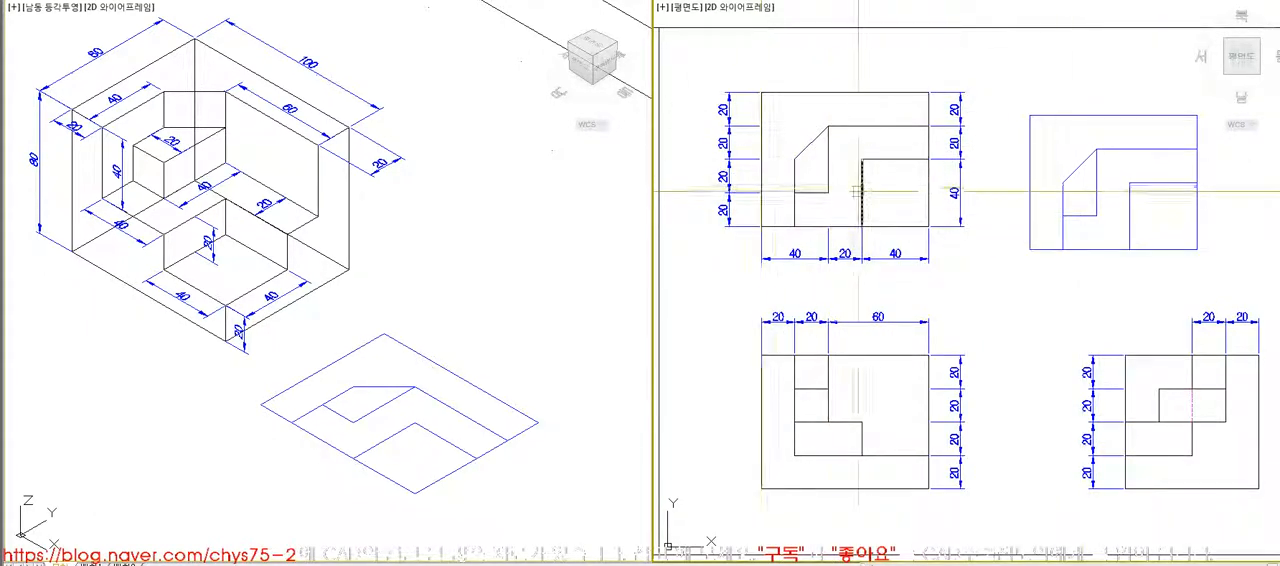
- Delete the blue boundary profiles beside the sheet's top view
left_click(1194, 279)
left_click(1033, 113)
key("Delete")
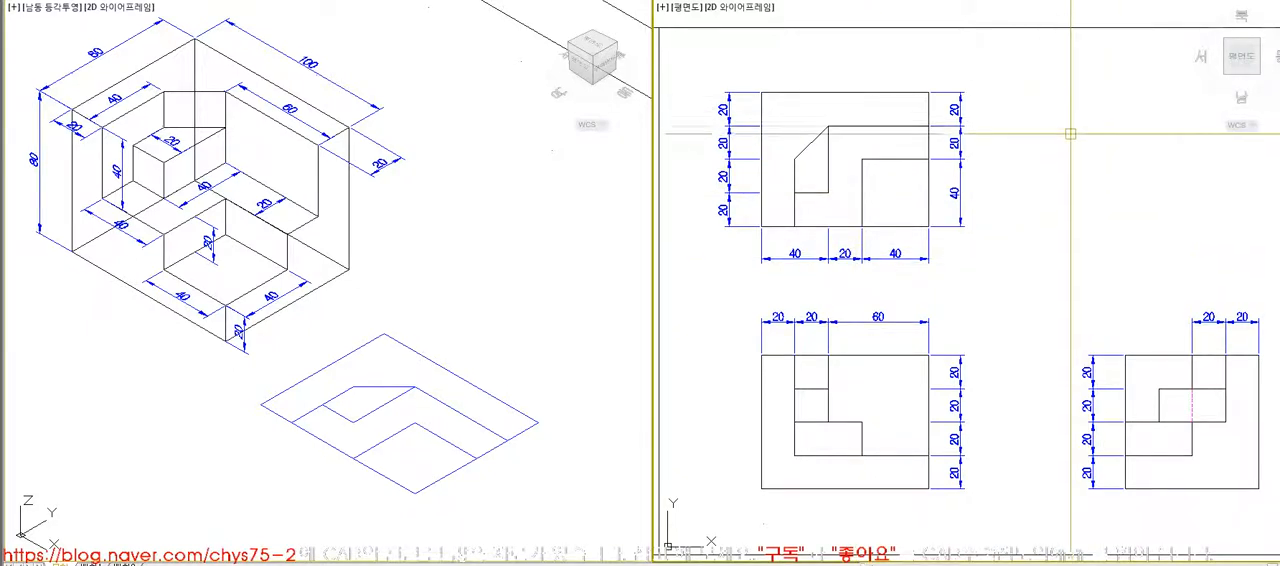
- Apply the Region command to the profile lines of the sheet's top view
left_click(268, 1)
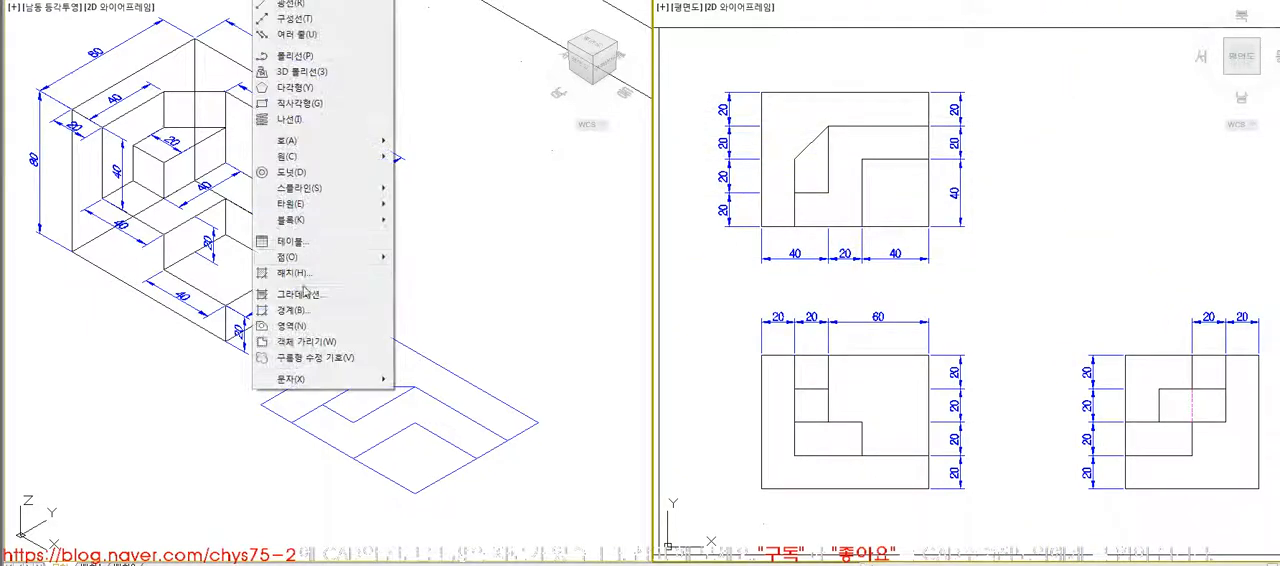
left_click(296, 311)
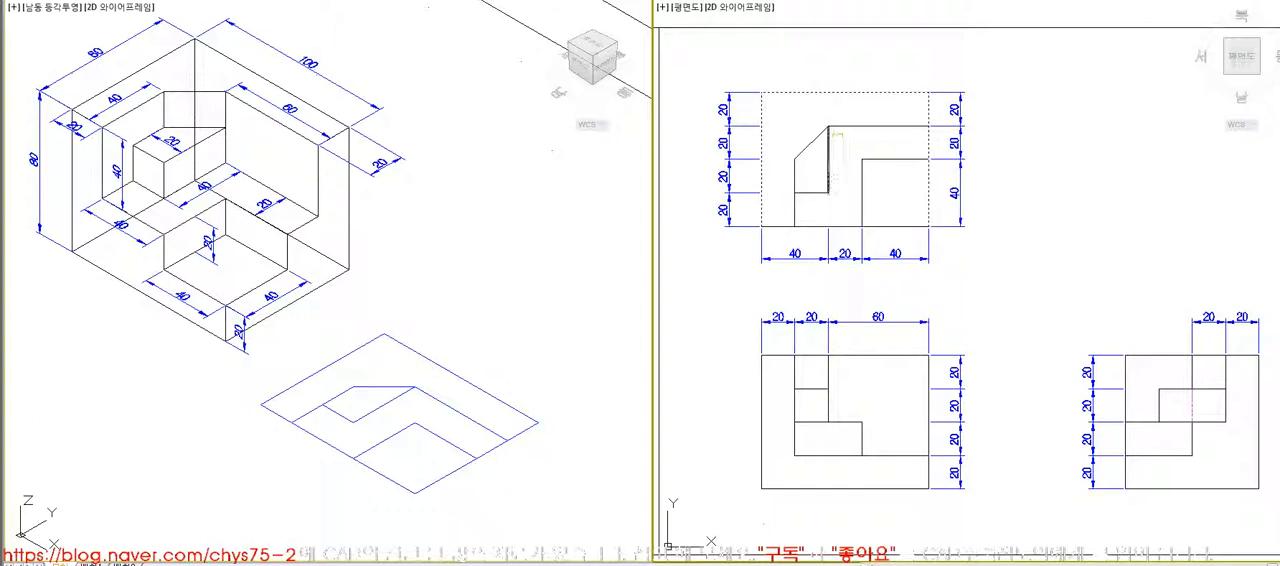
left_click(885, 206)
left_click(787, 118)
key("Return")
- Try moving the outer rectangle region to the right of the top view and undo the change
type("m")
key("space")
left_click(841, 93)
key("space")
left_click(846, 101)
left_click(1069, 156)
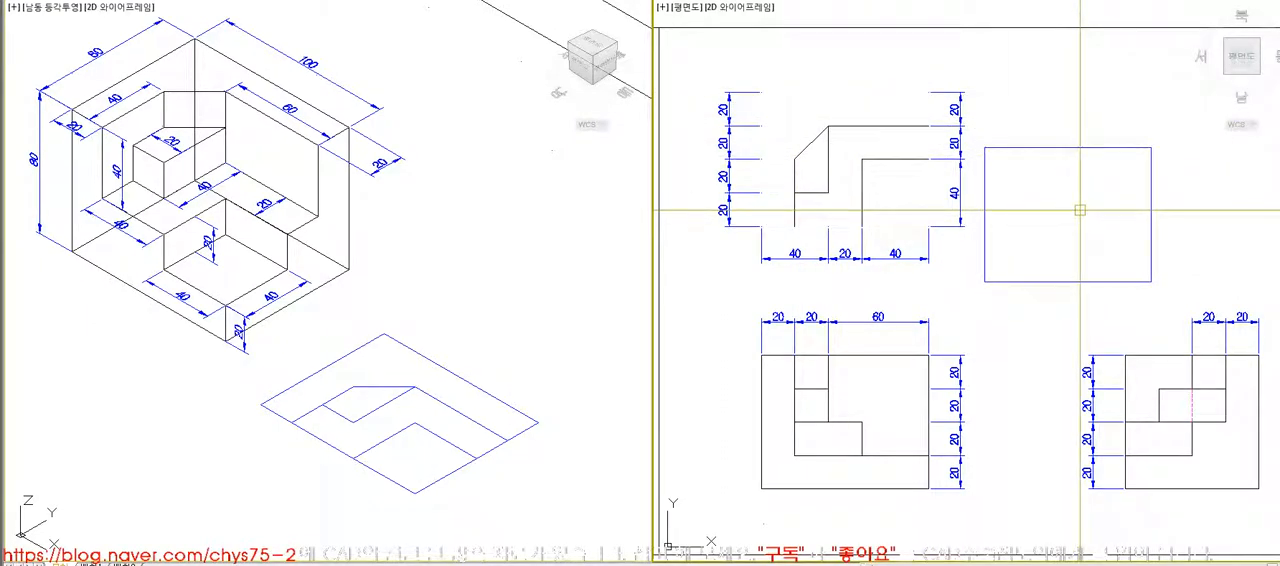
key("ctrl+z")
- Copy the profile lines of the sheet's top view to the empty area just below the sheet
type("m")
key("space")
left_click(755, 78)
left_click(944, 233)
key("space")
scroll(860, 172, "down", 2)
left_click(862, 164)
scroll(862, 163, "down", 4)
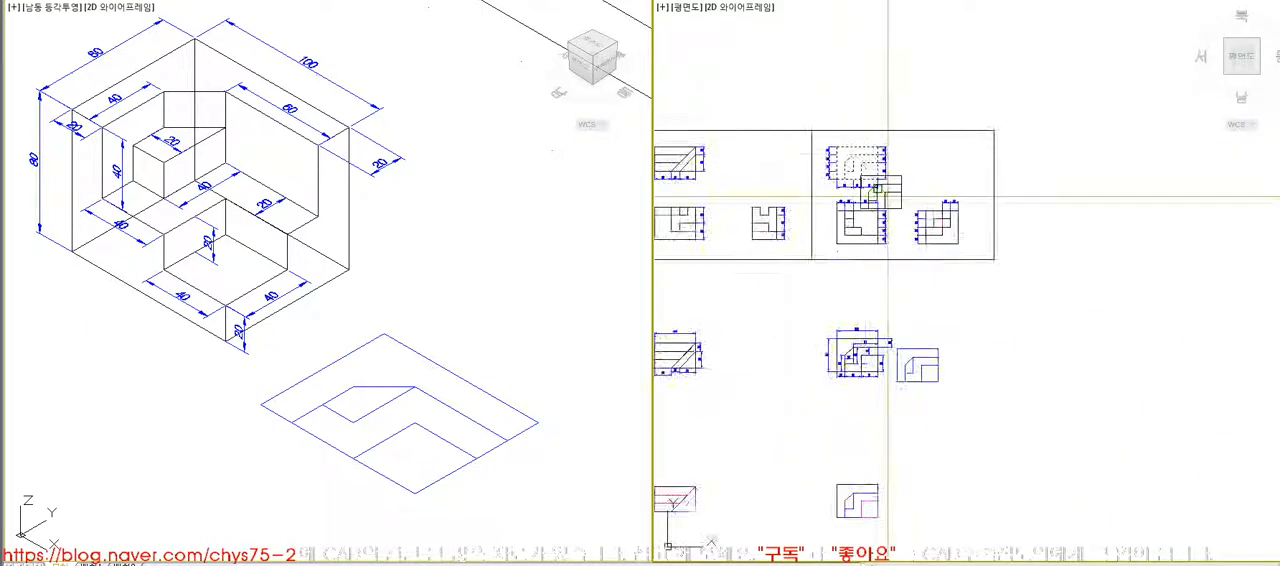
left_click(908, 321)
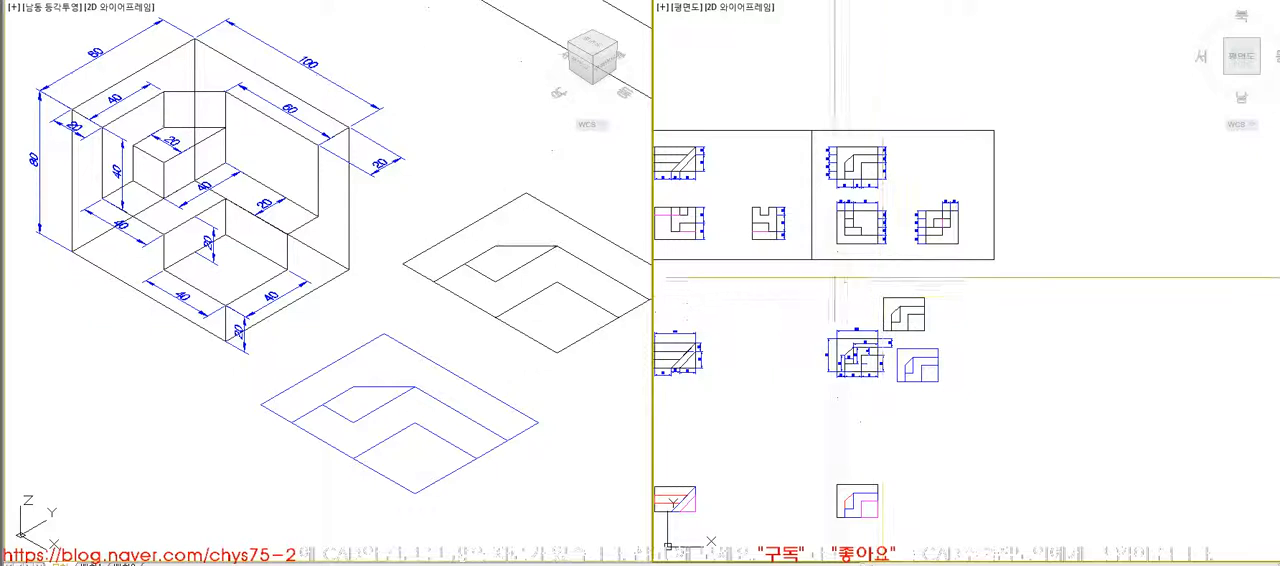
- Delete the black copy of the top view's profile lines above the blue boundary profiles
scroll(892, 361, "up", 5)
left_click(1066, 401)
key("Escape")
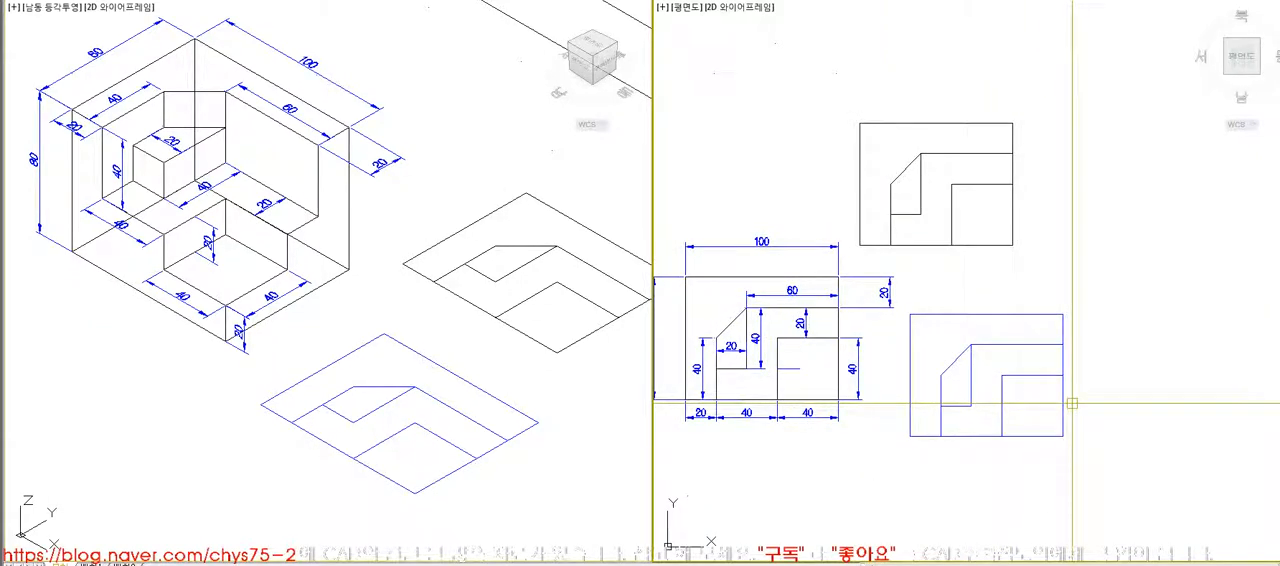
left_click(1040, 258)
left_click(855, 103)
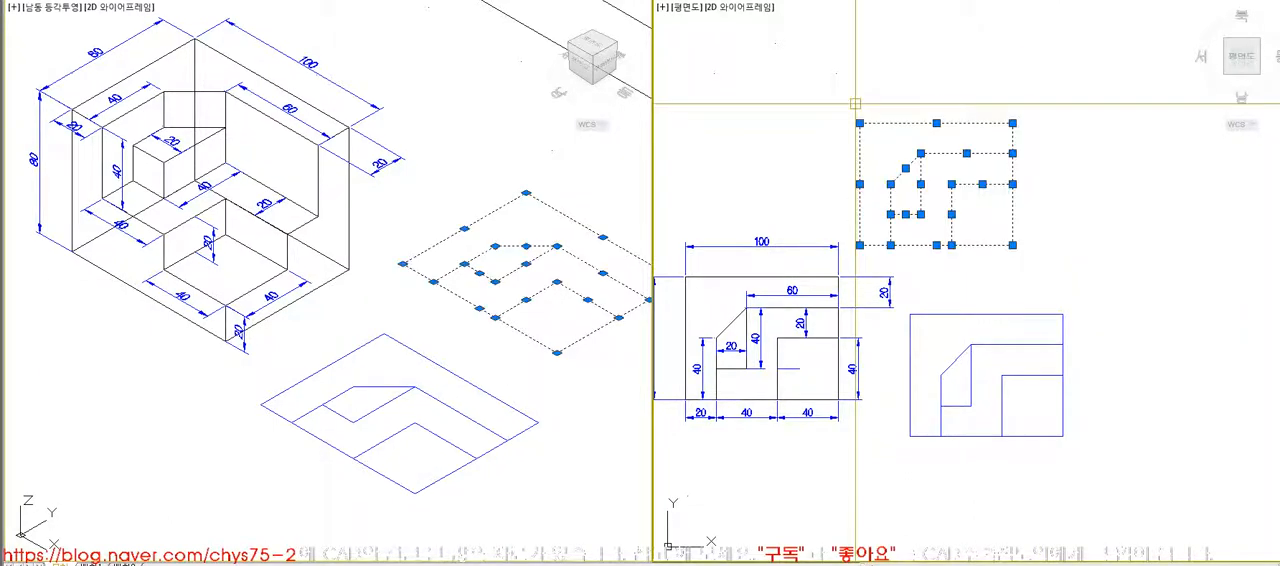
key("Delete")
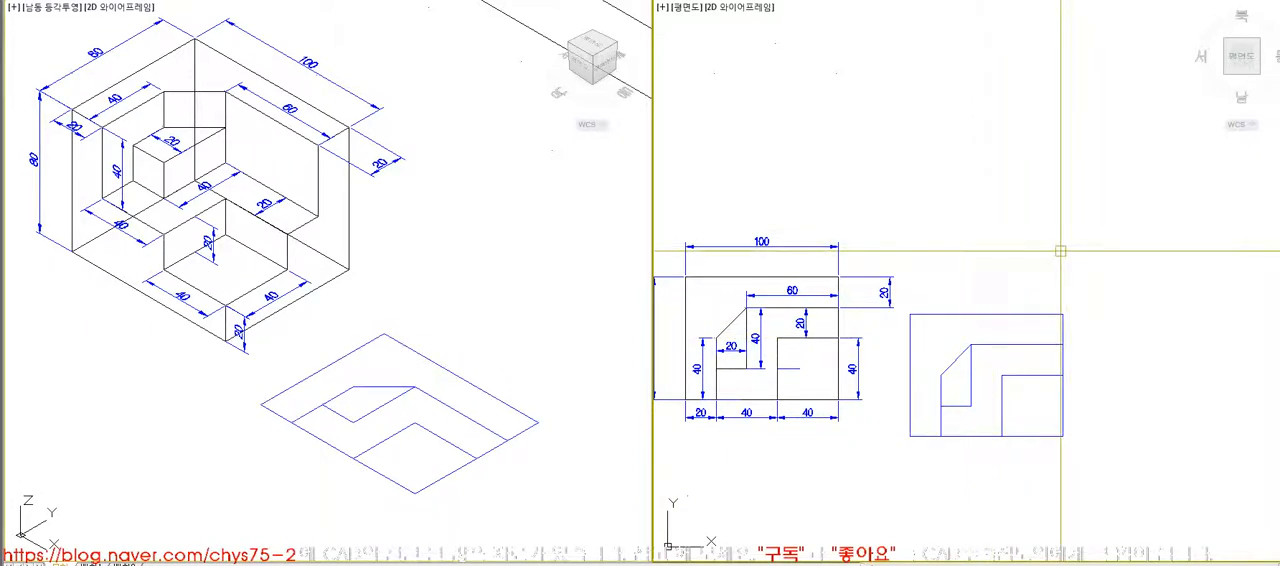
- Examine the command list on the title sheet and the coloured solid models in the isometric view
scroll(1060, 251, "down", 5)
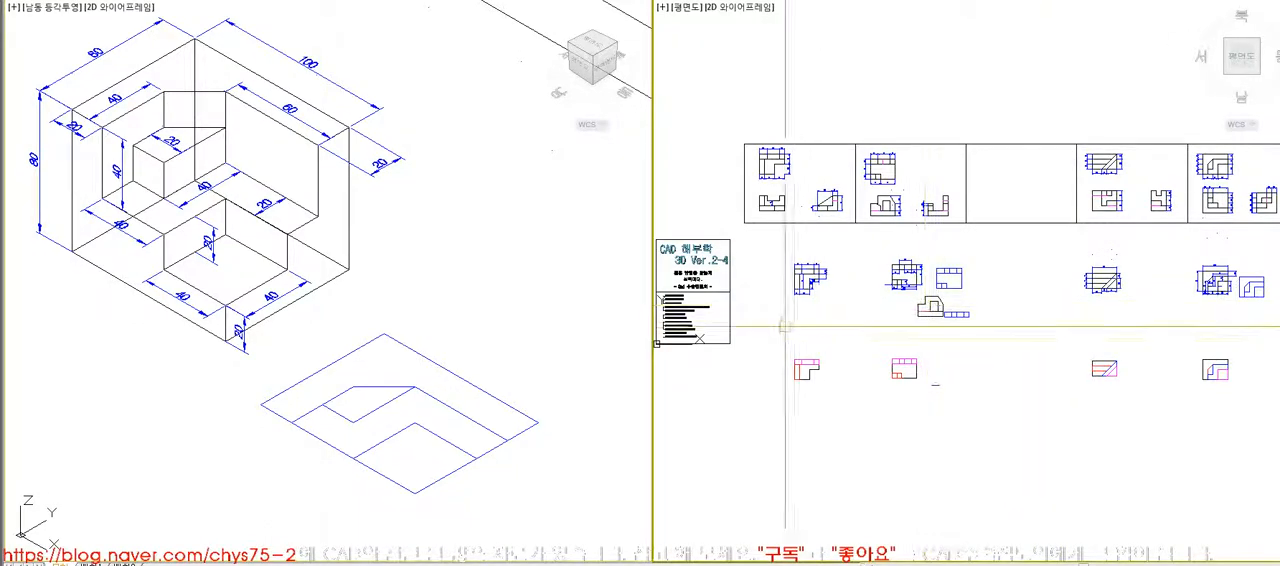
scroll(728, 307, "up", 5)
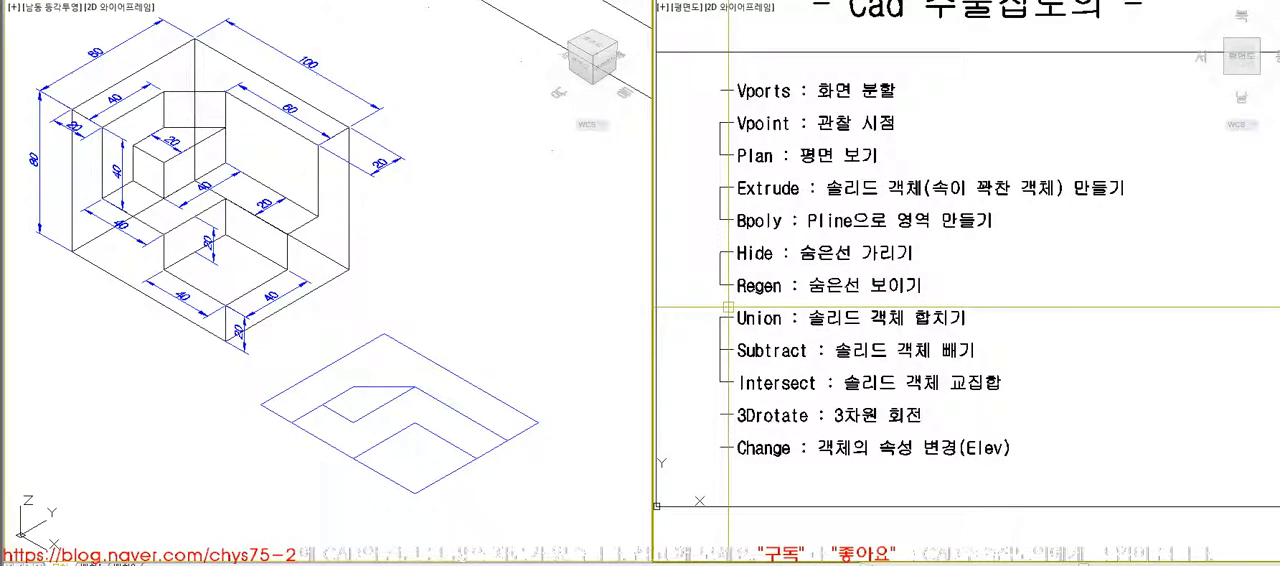
scroll(176, 265, "down", 5)
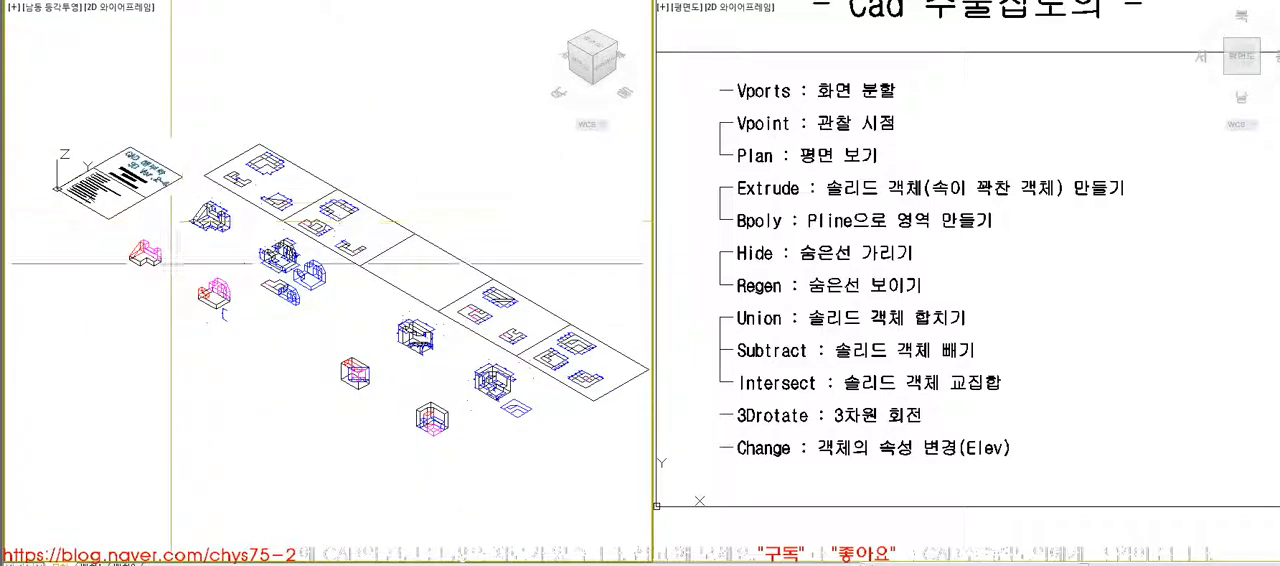
scroll(176, 263, "up", 5)
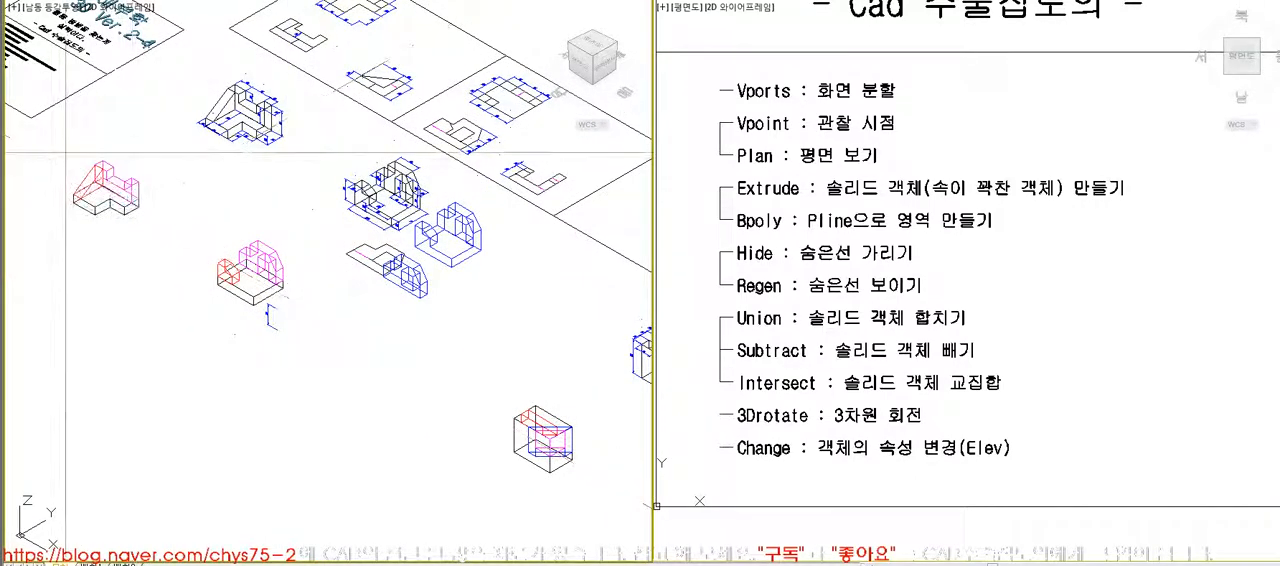
scroll(68, 152, "up", 5)
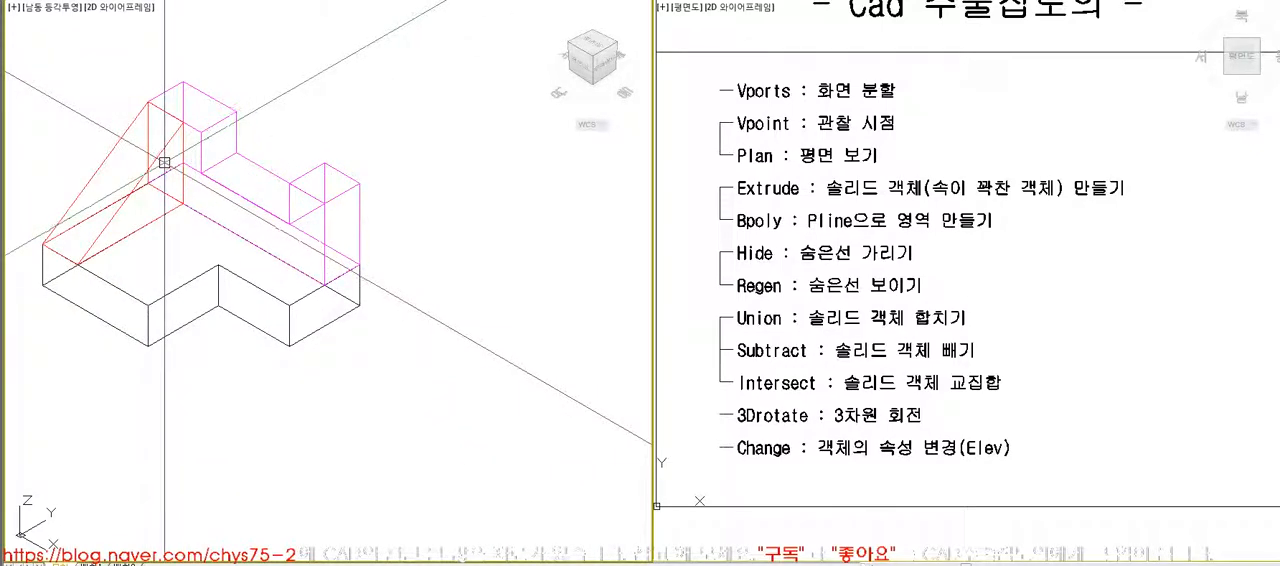
scroll(213, 190, "down", 6)
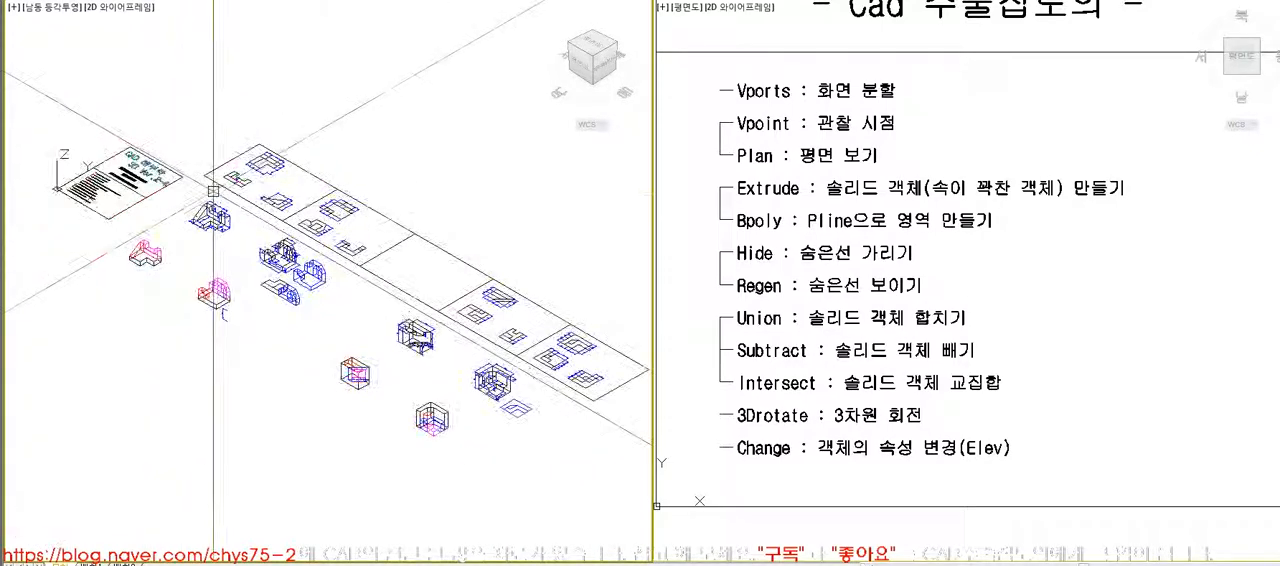
- Inspect the dimensioned notched block with its hidden lines removed, and the blue solid model in the isometric view
key("z")
key("space")
left_click(329, 302)
left_click(534, 450)
middle_click_drag(534, 450, 556, 516)
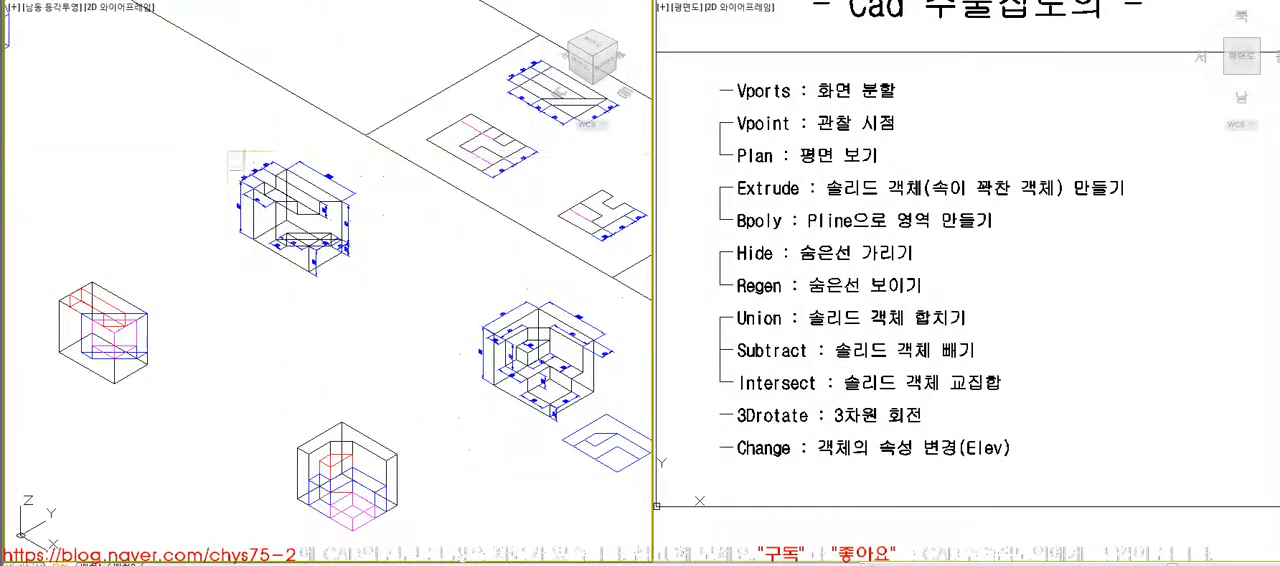
left_click(393, 306)
type("hi")
key("space")
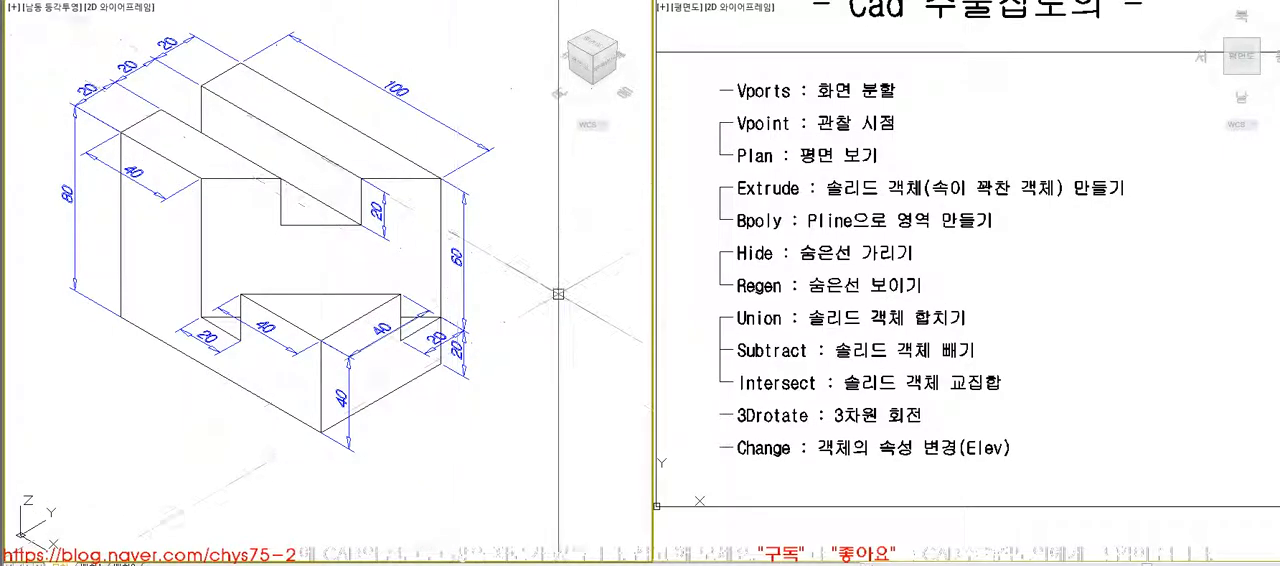
scroll(527, 325, "down", 5)
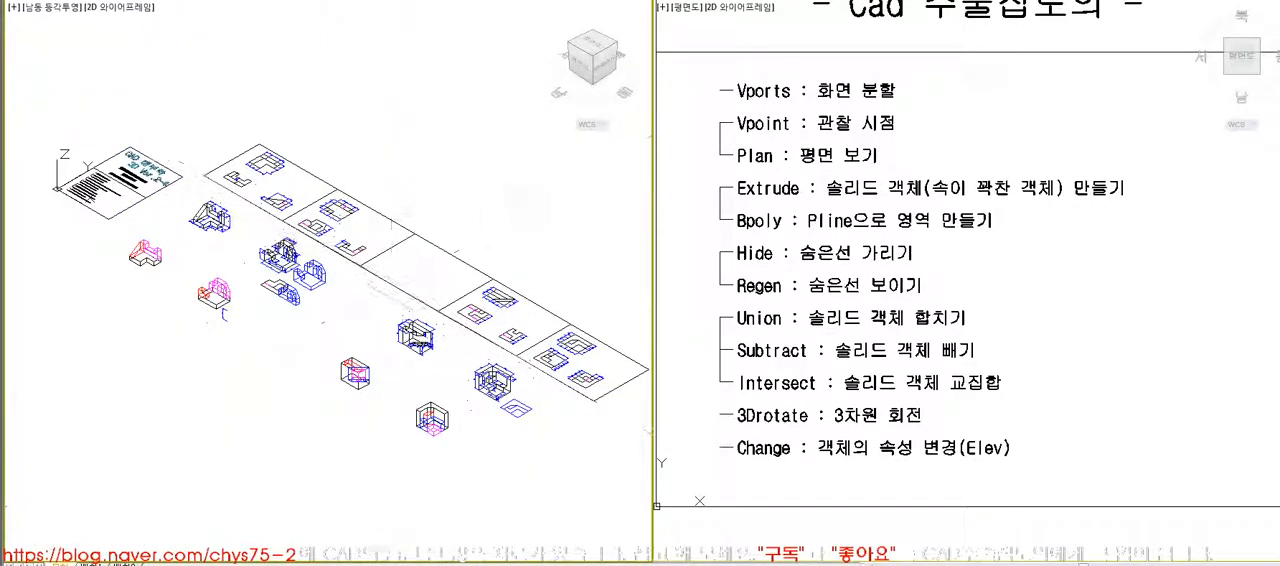
scroll(285, 262, "up", 5)
middle_click_drag(457, 377, 453, 353)
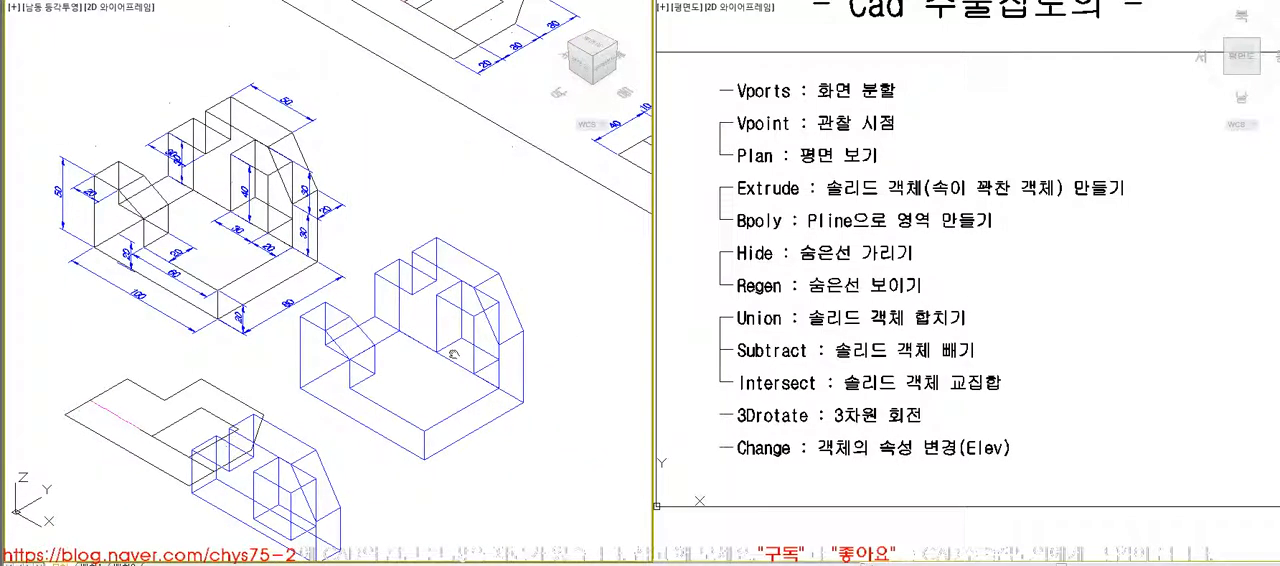
- Switch the viewport layout to a single viewport showing the plan view
left_click(682, 327)
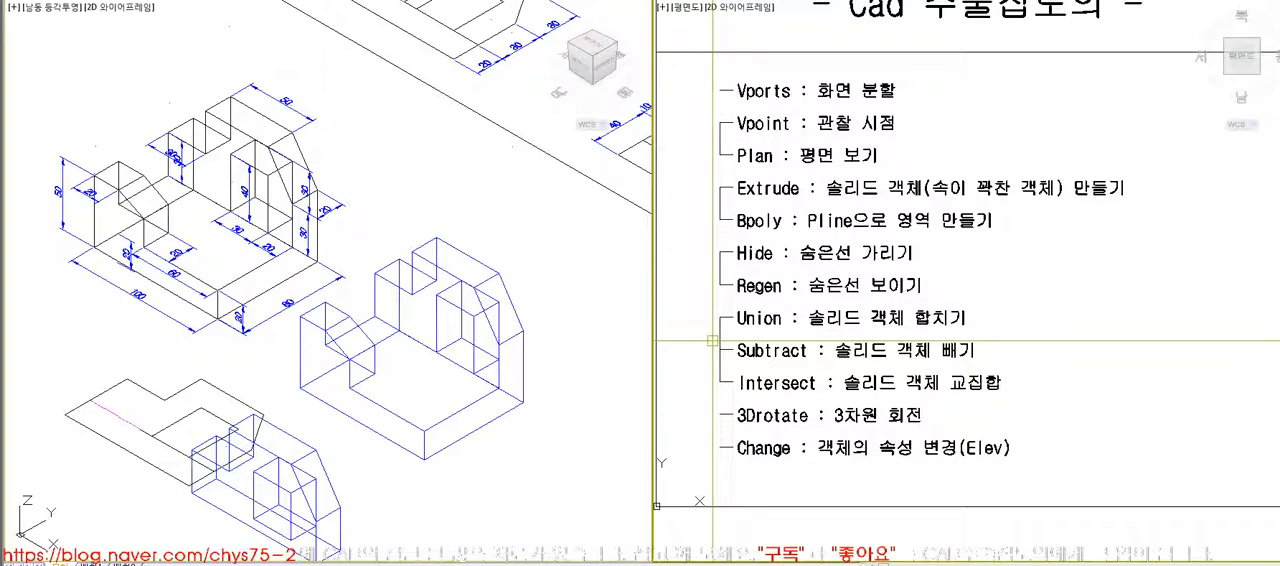
key("Return")
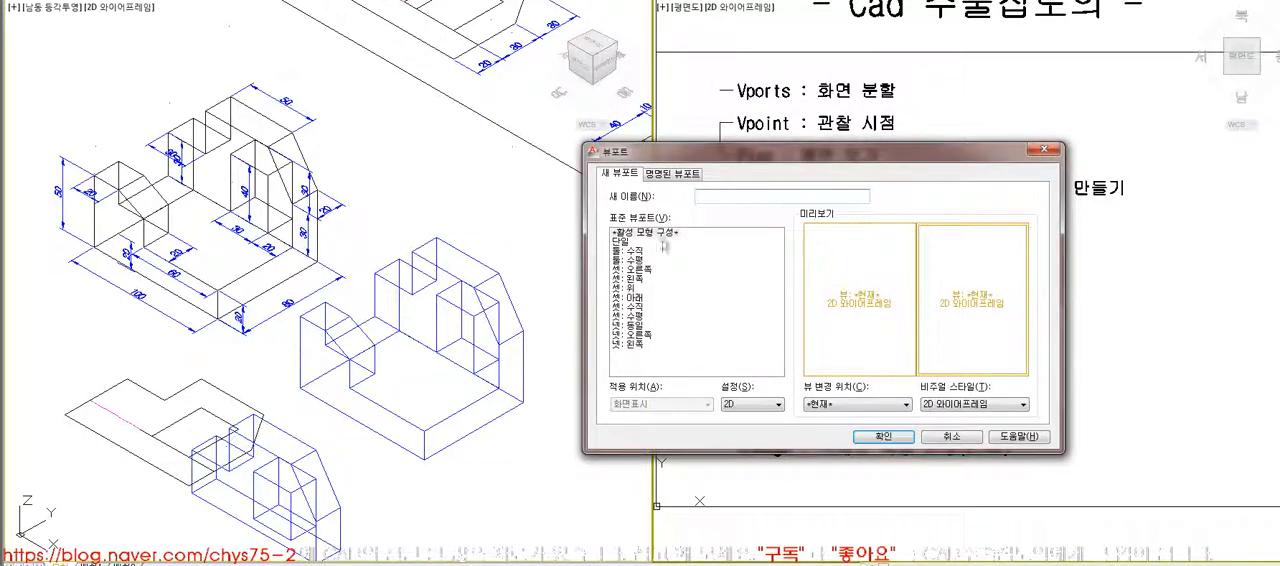
left_click(622, 242)
left_click(883, 436)
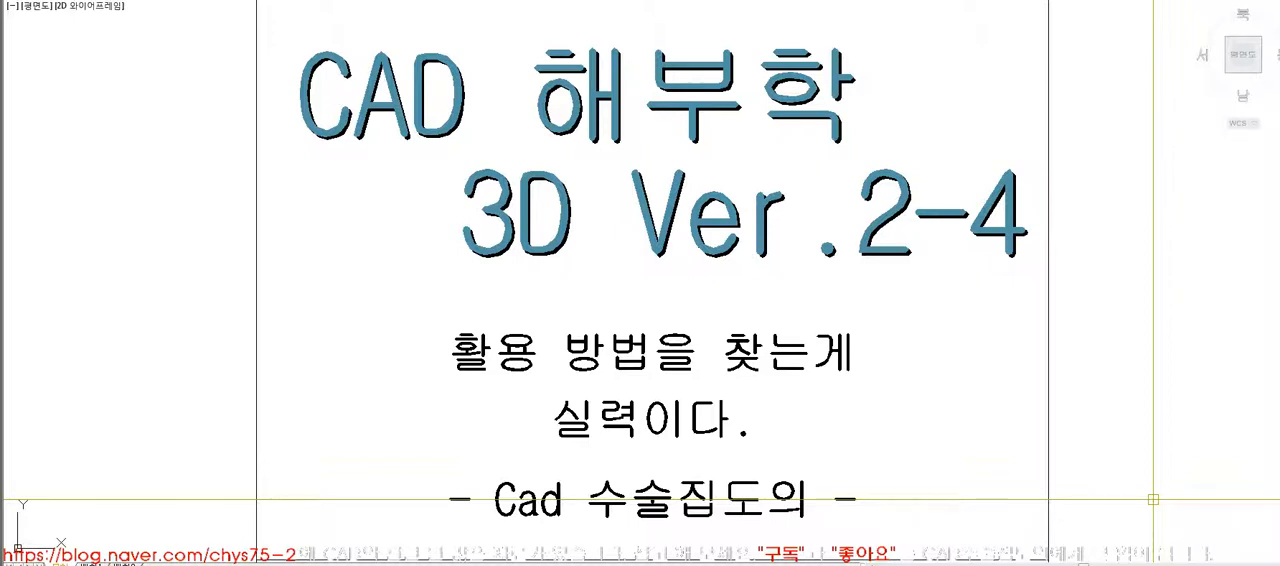
- Start a polyline beside the title sheet and undo its misplaced points
middle_click_drag(1075, 318, 895, 323)
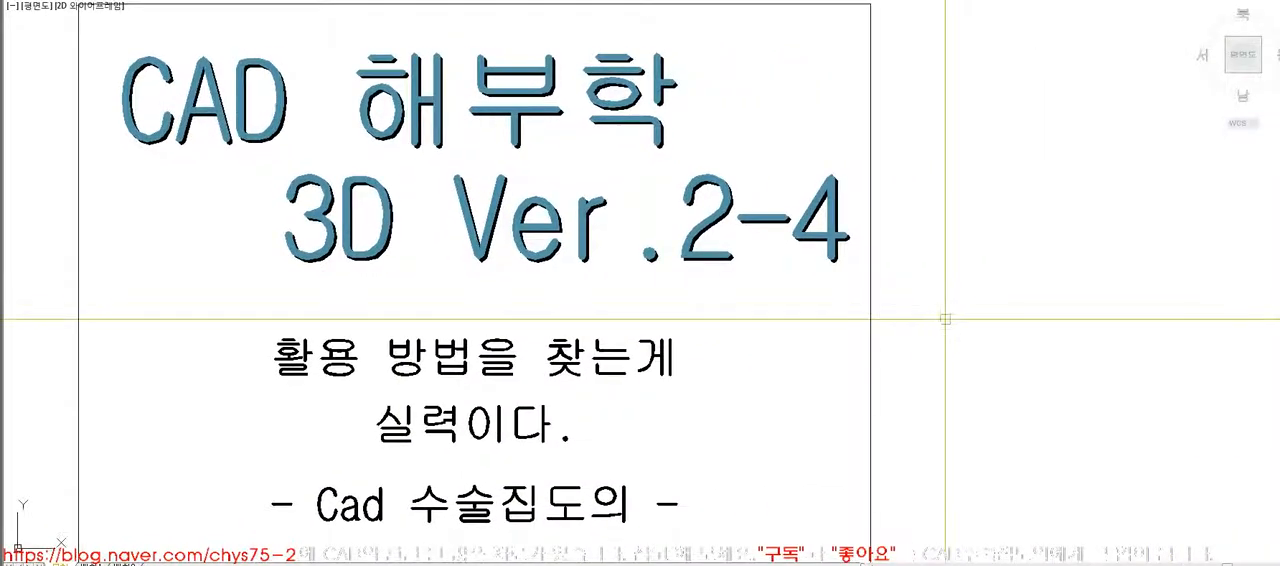
left_click(967, 204)
left_click(1001, 204)
left_click(1001, 180)
key("ctrl+z")
key("ctrl+z")
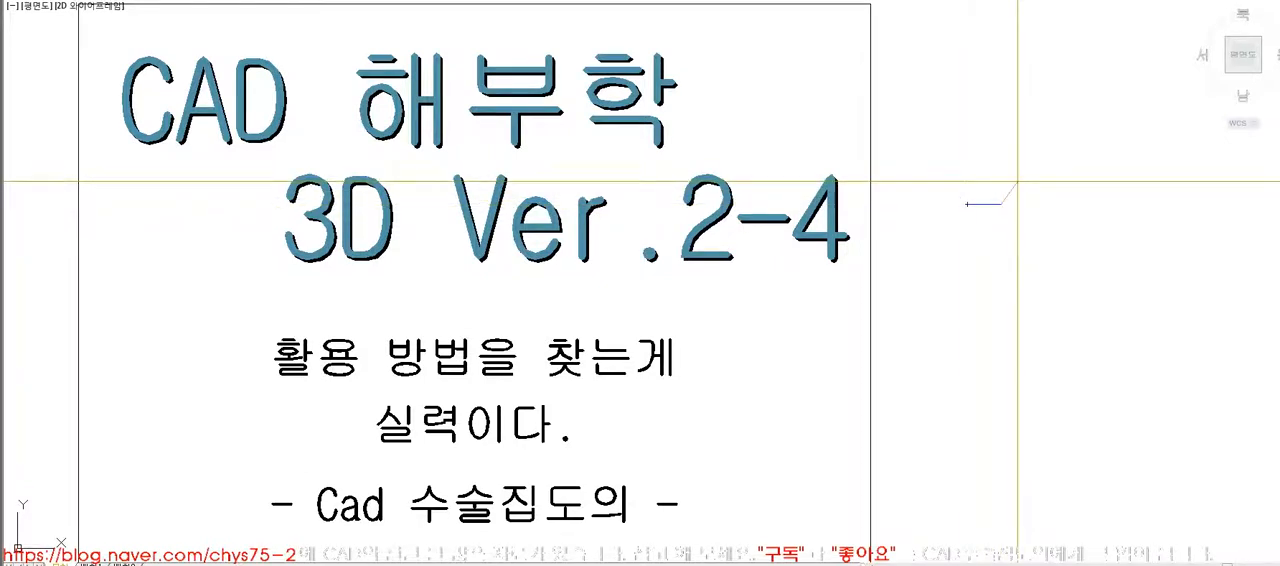
- With Ortho on, finish the polyline as a closed inverted-T profile beside the title sheet and delete it
key("F8")
left_click(1009, 197)
left_click(1009, 175)
left_click(1032, 175)
left_click(1032, 203)
left_click(1067, 203)
left_click(1068, 218)
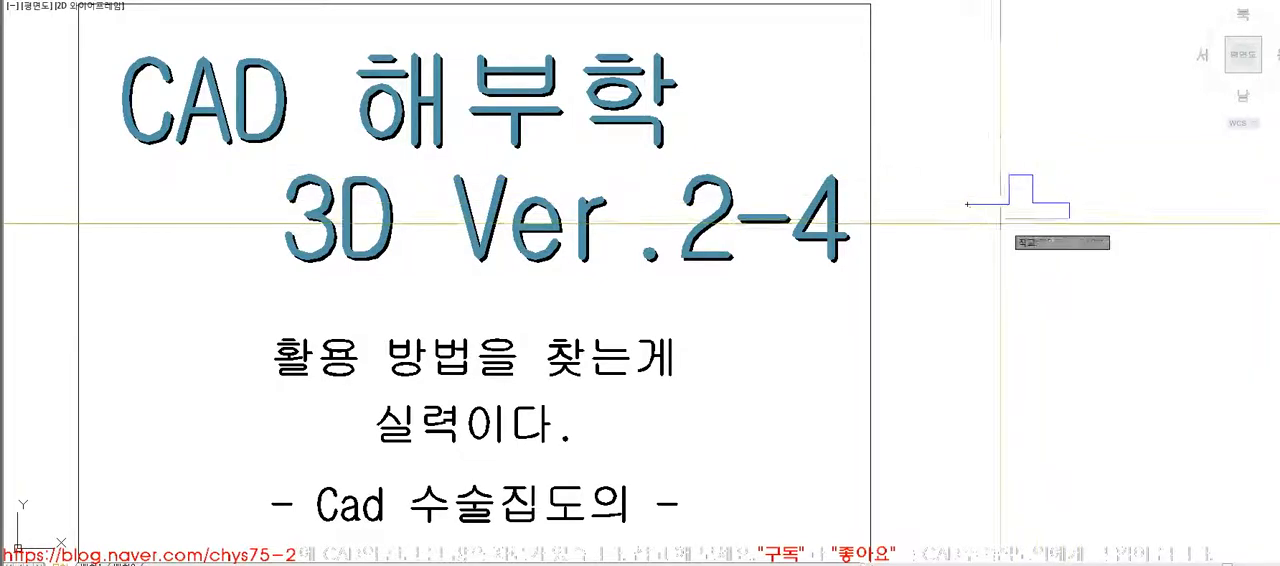
left_click(969, 219)
type("c")
key("Return")
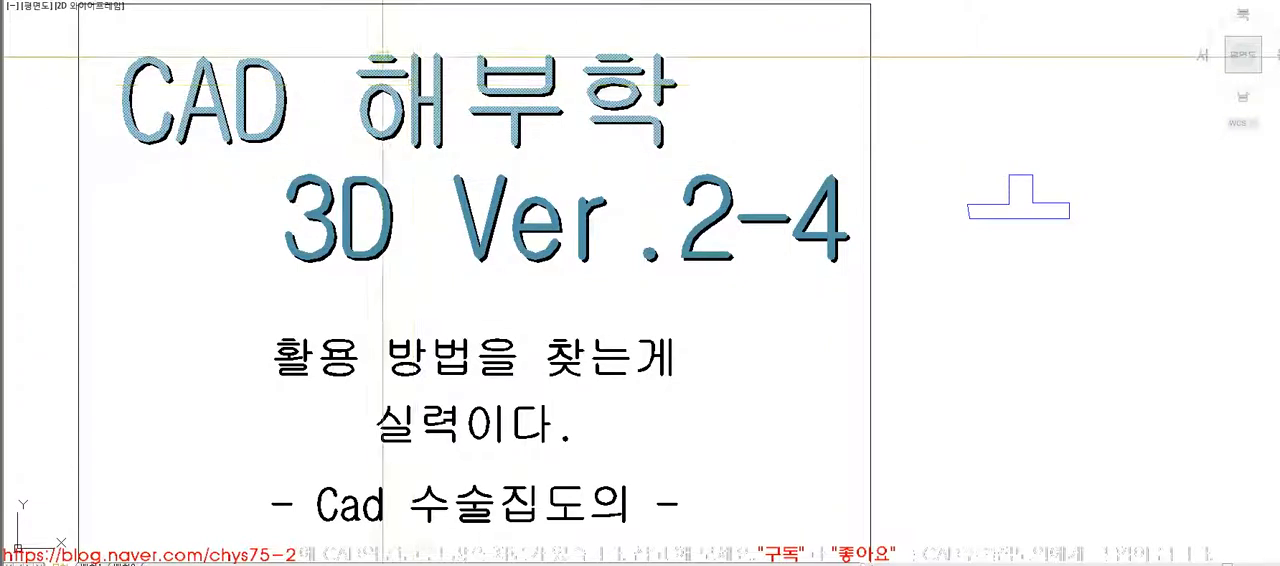
left_click(1069, 214)
key("Delete")
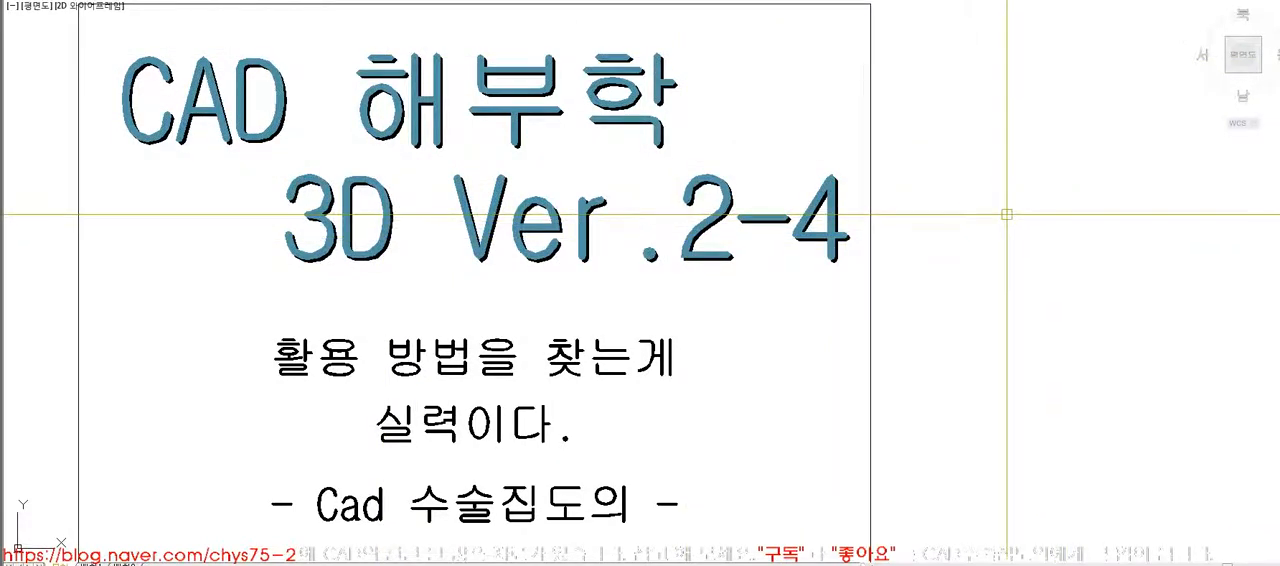
- Draw a horizontal line beside the title sheet and a three-point arc above it joining the line's ends
left_click(949, 266)
left_click(1120, 284)
key("space")
type("a")
key("space")
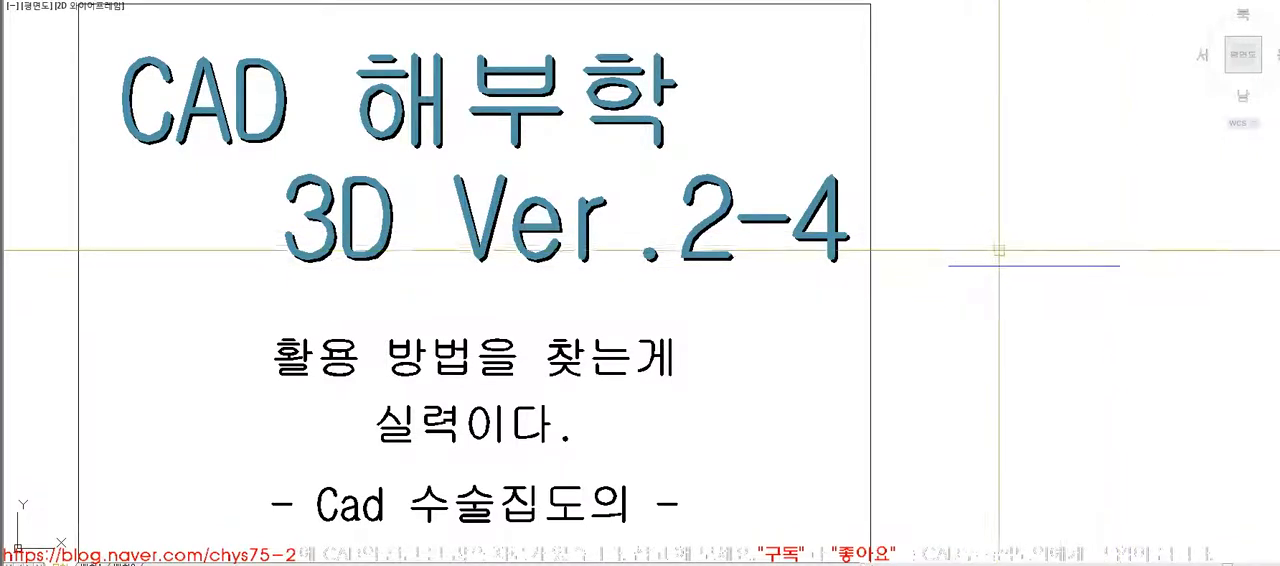
left_click(965, 264)
left_click(1034, 231)
left_click(1119, 265)
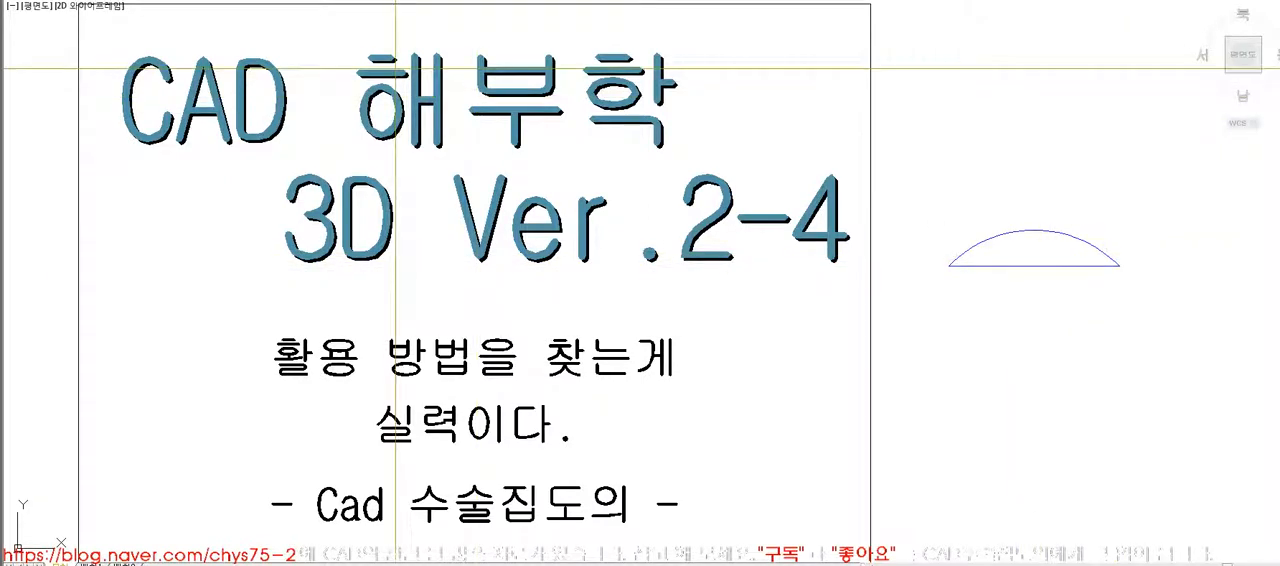
- Rotate the arc and its closing line by 90 degrees about a point between them
left_click(1092, 316)
left_click(988, 185)
type("ro")
key("space")
left_click(1035, 247)
type("90")
key("space")
- Move the rotated arc and line onto the title text, between "CAD" and "해부학"
type("m")
key("space")
left_click(1076, 157)
left_click(1018, 321)
key("space")
left_click(1054, 248)
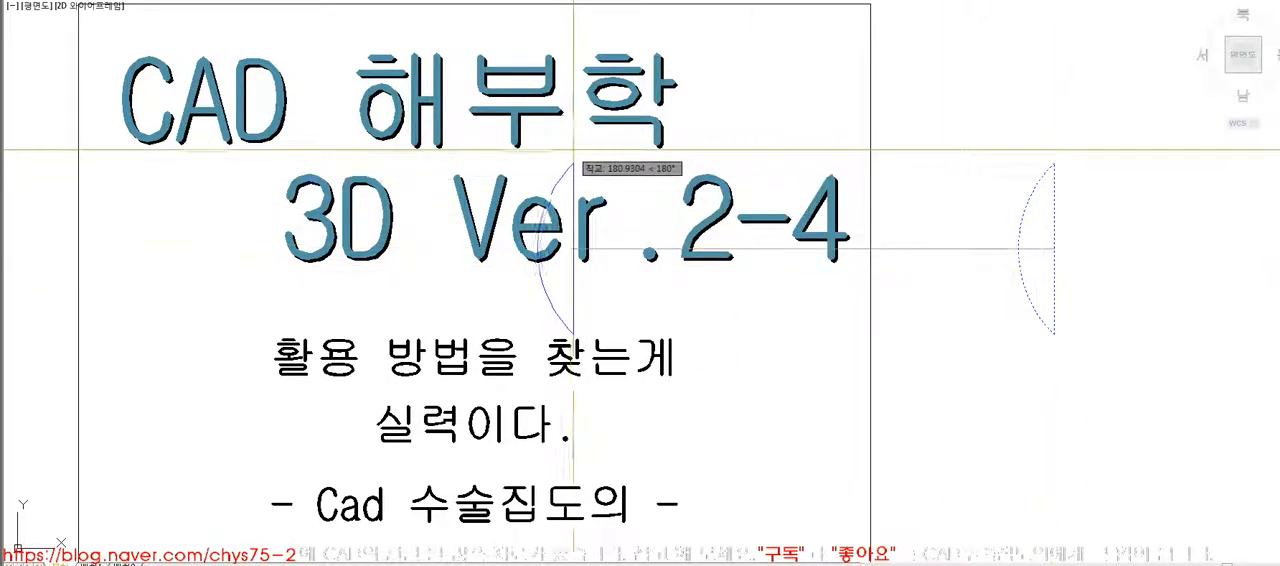
left_click(348, 93)
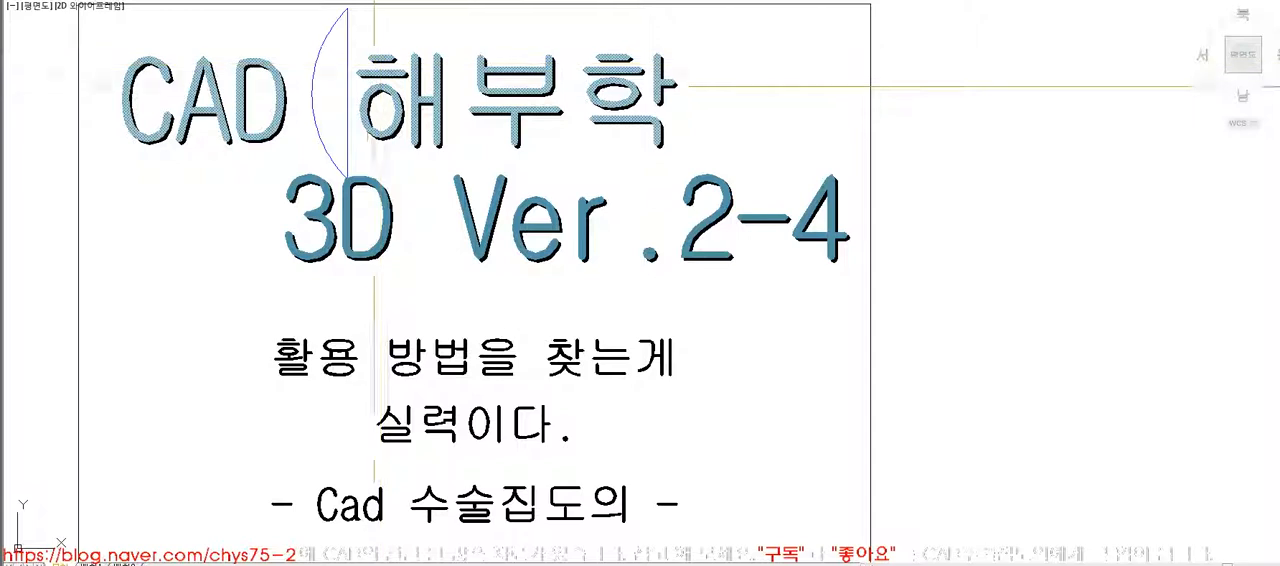
- Delete the arc and line from the title text and show the title sheet centred
left_click(332, 150)
key("Delete")
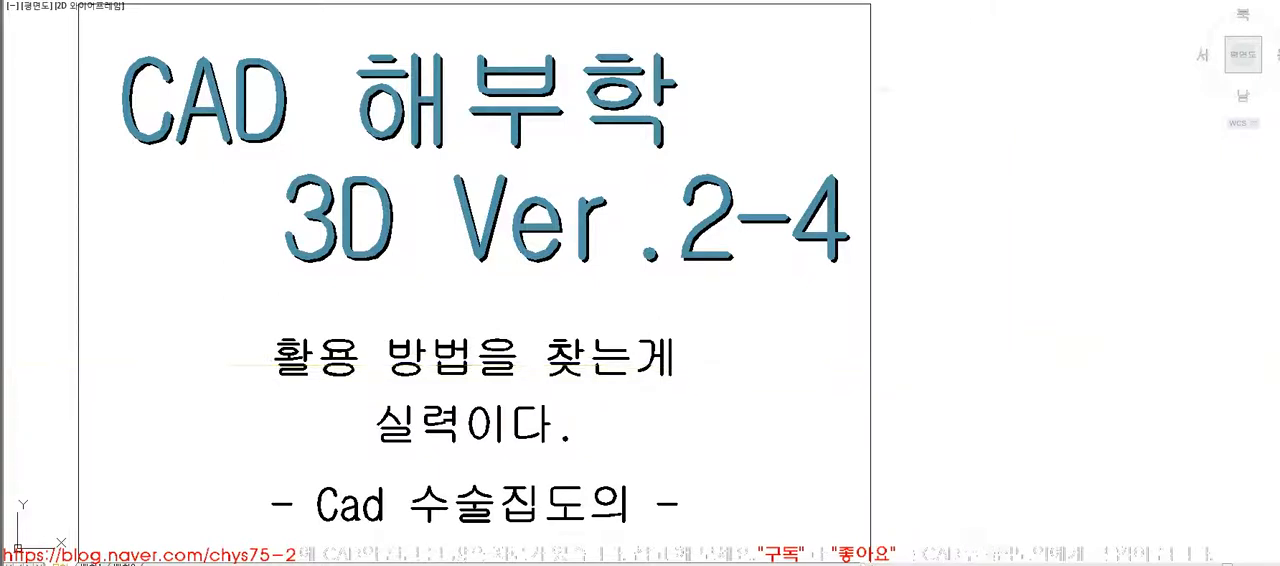
middle_click_drag(957, 310, 1135, 310)
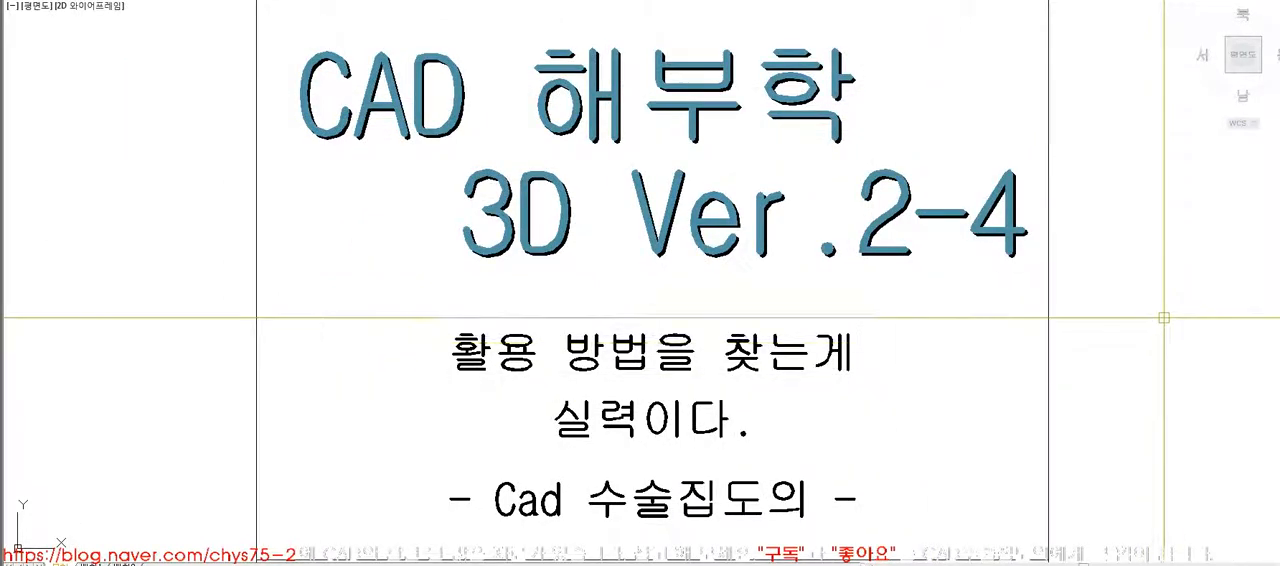